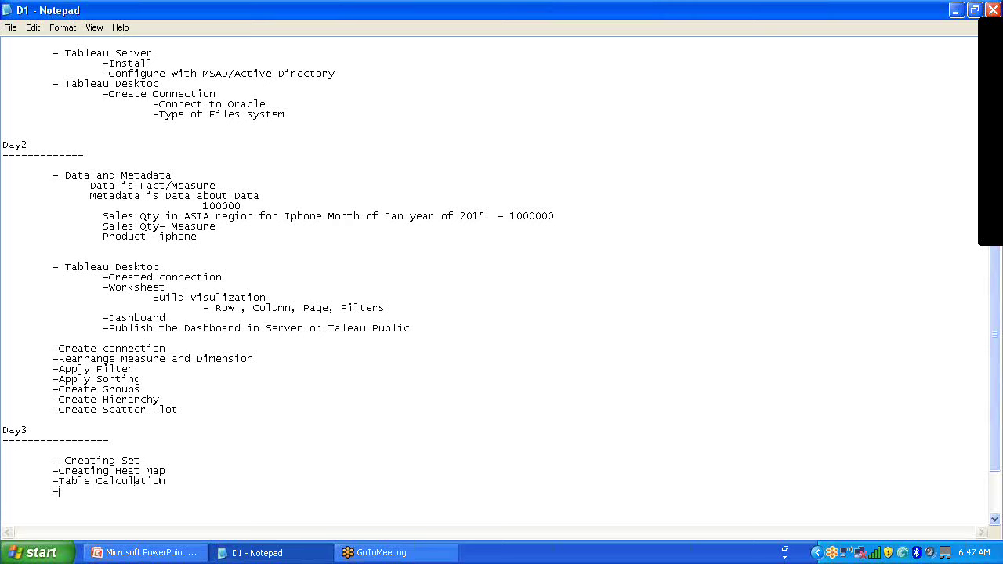
# Add a Date topic to the Day3 notes with sub-items Filter, Custome Date, and Qtr, Yr,Month.
pyautogui.write('-Date')
pyautogui.press('Return')
pyautogui.press('Tab')
pyautogui.write('-Filter')
pyautogui.press('Return')
pyautogui.press('Tab')
pyautogui.press('Tab')
pyautogui.write('-Pr')
pyautogui.press('BackSpace')
pyautogui.press('BackSpace')
pyautogui.write('Custome Date')
pyautogui.press('Return')
pyautogui.press('Tab')
pyautogui.press('Tab')
pyautogui.write('-Qtr, Yr')
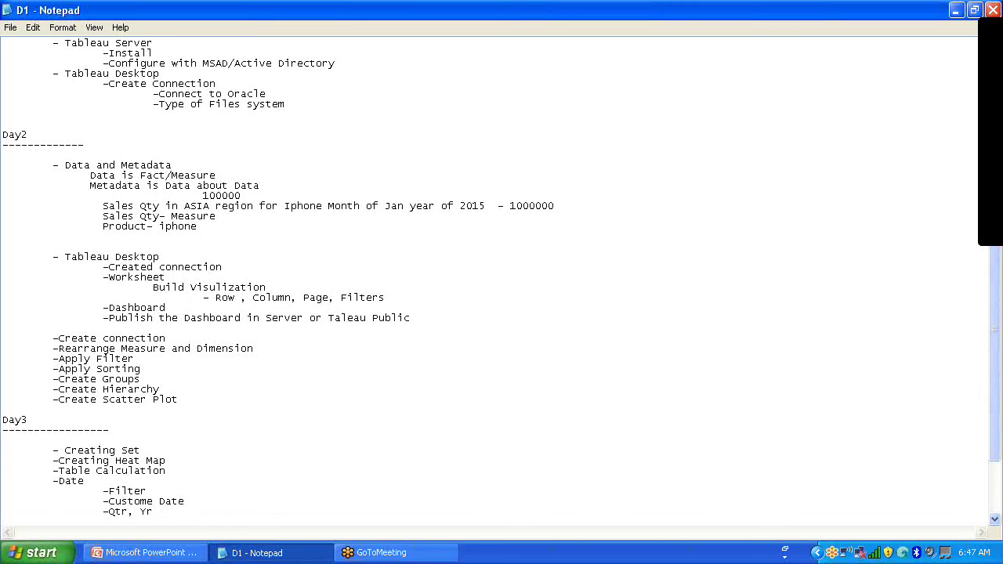
pyautogui.write(',Month')
# Switch to Tableau 8.2 and remove every recent workbook from the start page.
pyautogui.click(957, 10)
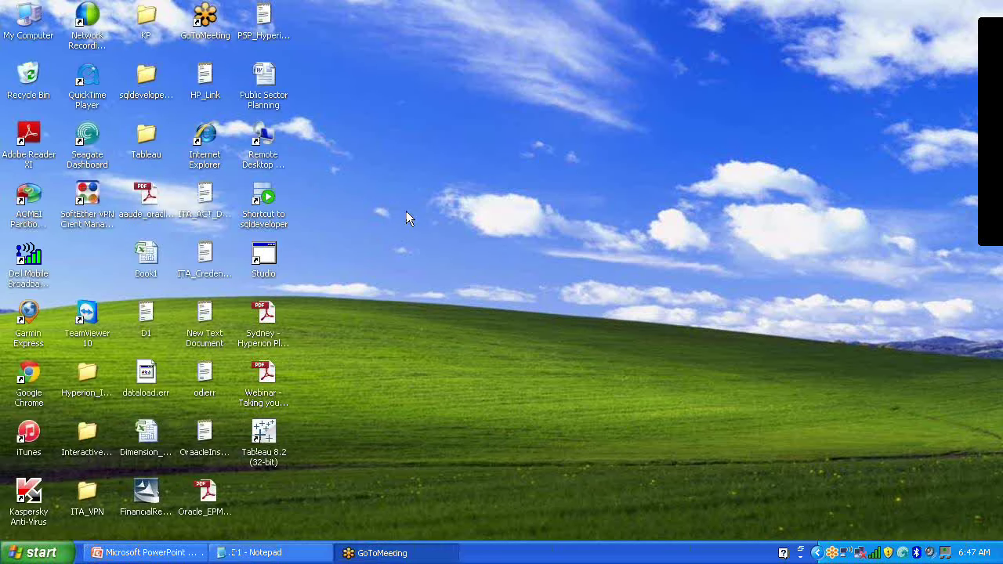
pyautogui.doubleClick(264, 433)
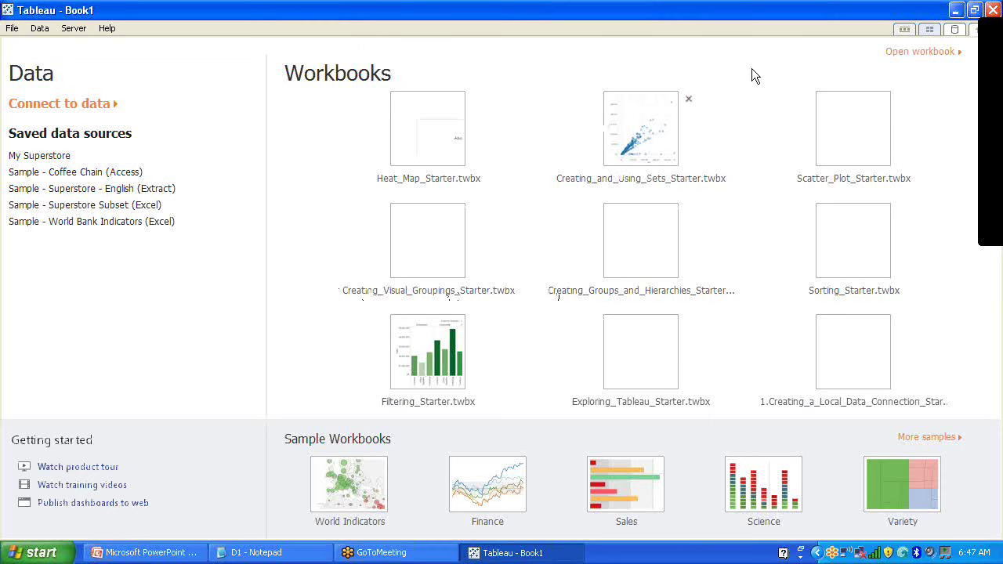
pyautogui.click(689, 100)
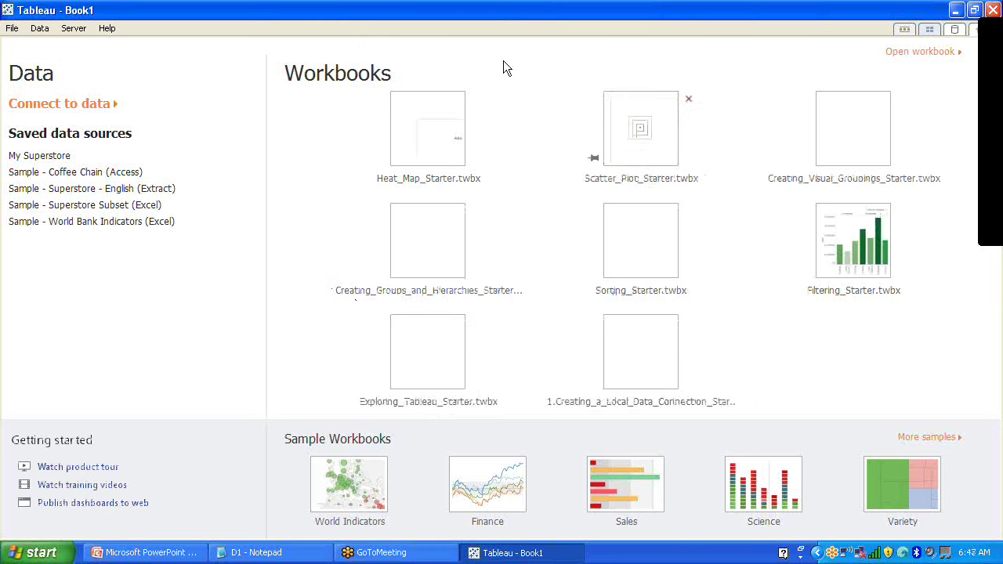
pyautogui.click(687, 101)
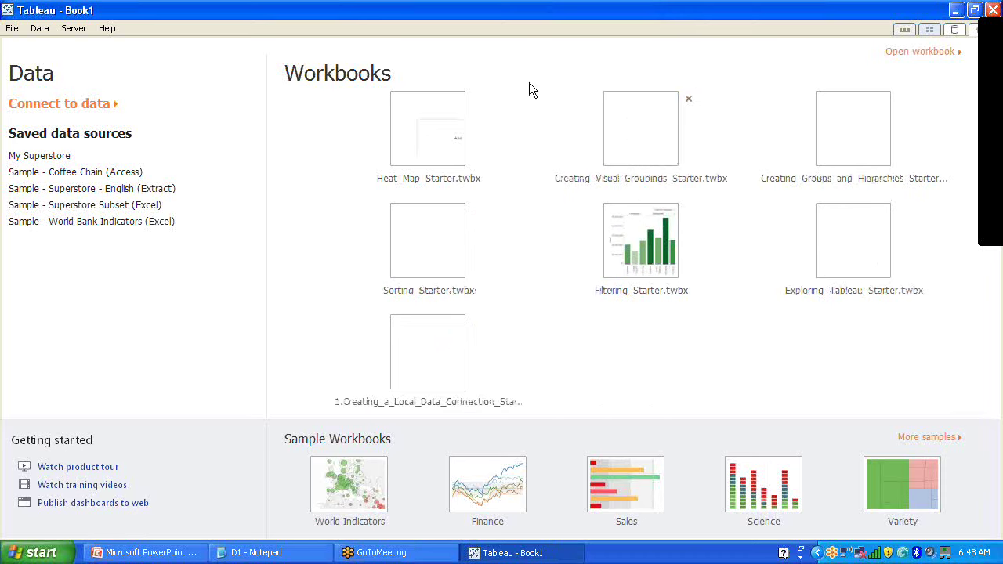
pyautogui.click(475, 99)
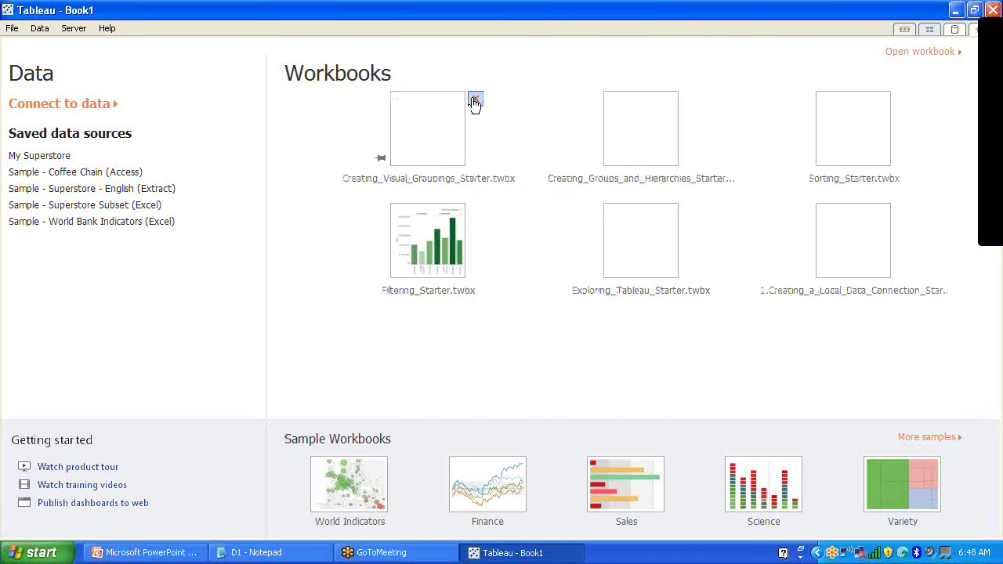
pyautogui.click(475, 100)
pyautogui.click(475, 101)
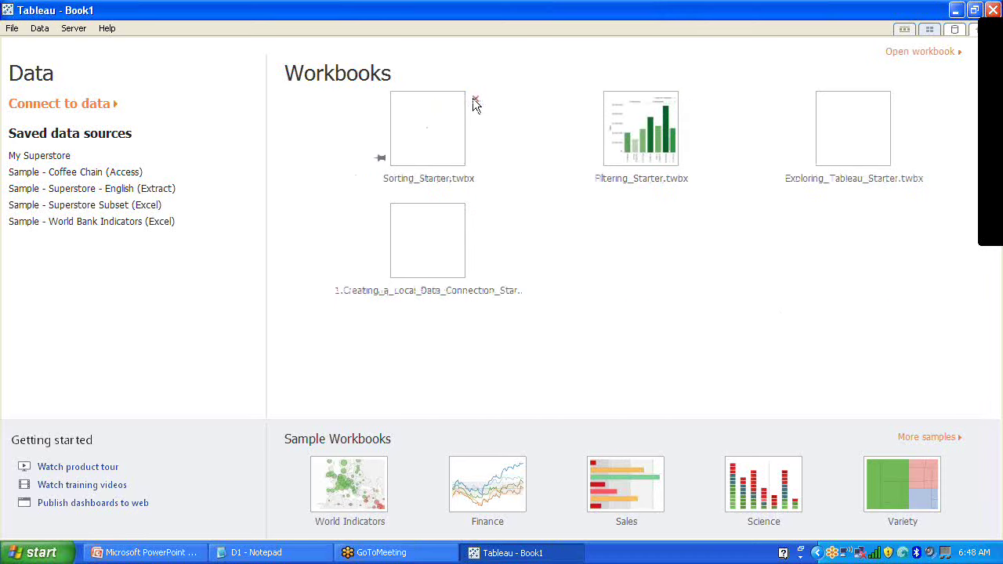
pyautogui.click(475, 100)
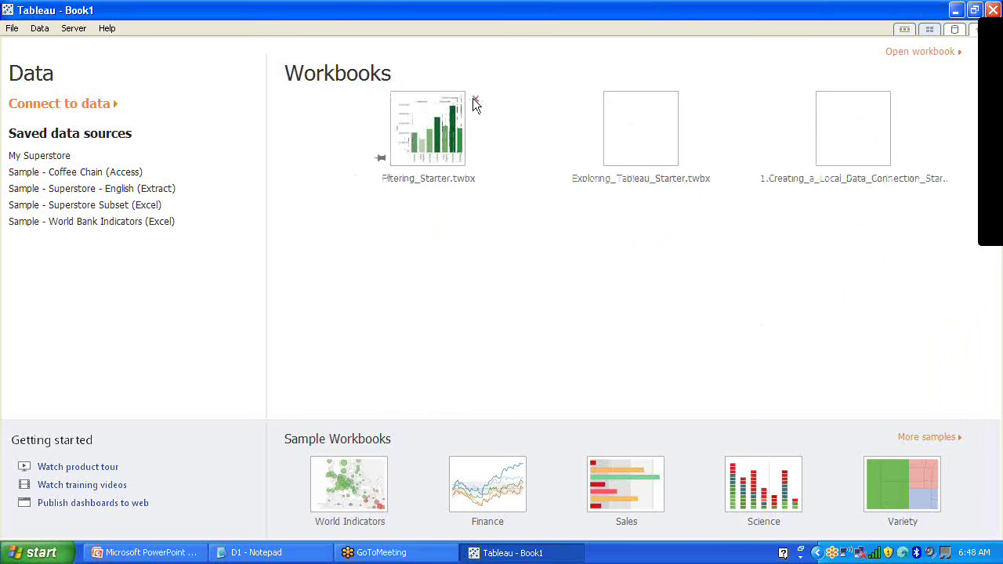
pyautogui.click(474, 99)
pyautogui.click(474, 99)
pyautogui.click(474, 99)
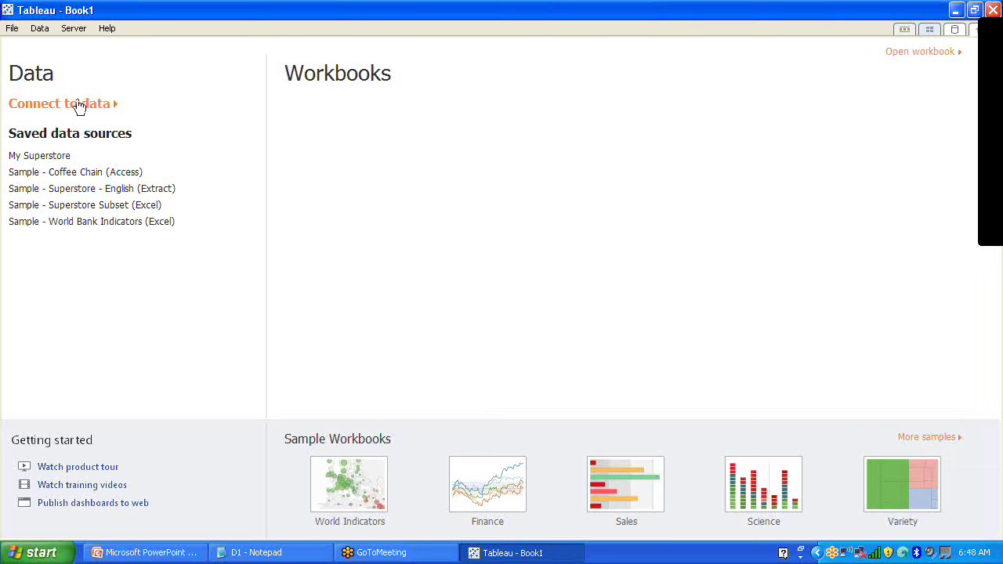
# Open the Creating_and_Using_Sets_Starter workbook from the Starters folder.
pyautogui.click(13, 29)
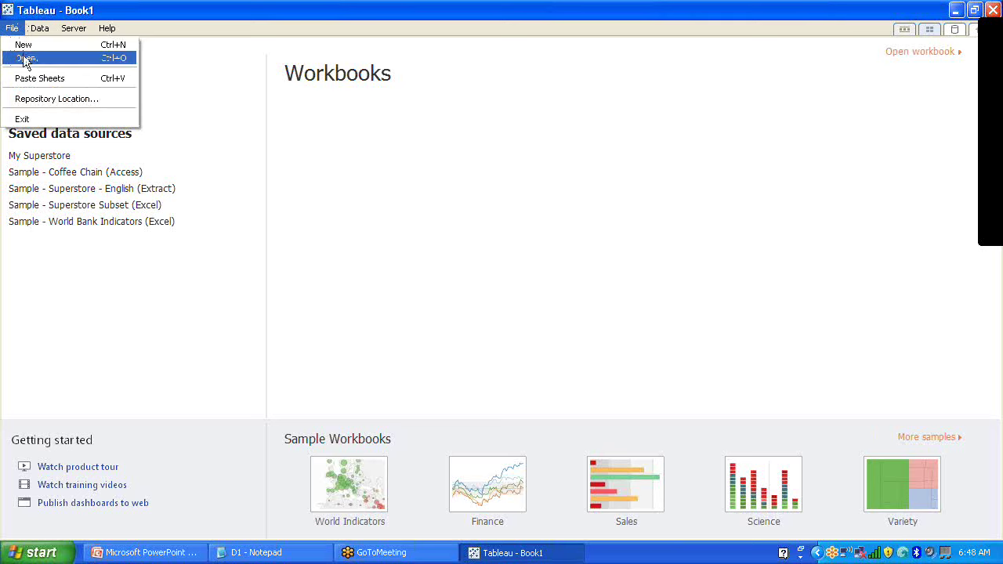
pyautogui.click(24, 59)
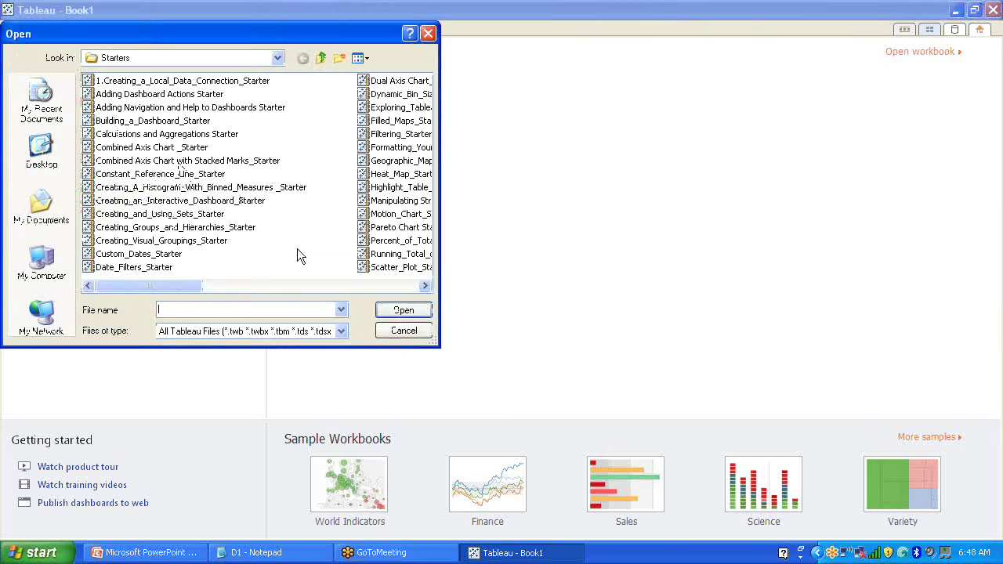
pyautogui.click(341, 331)
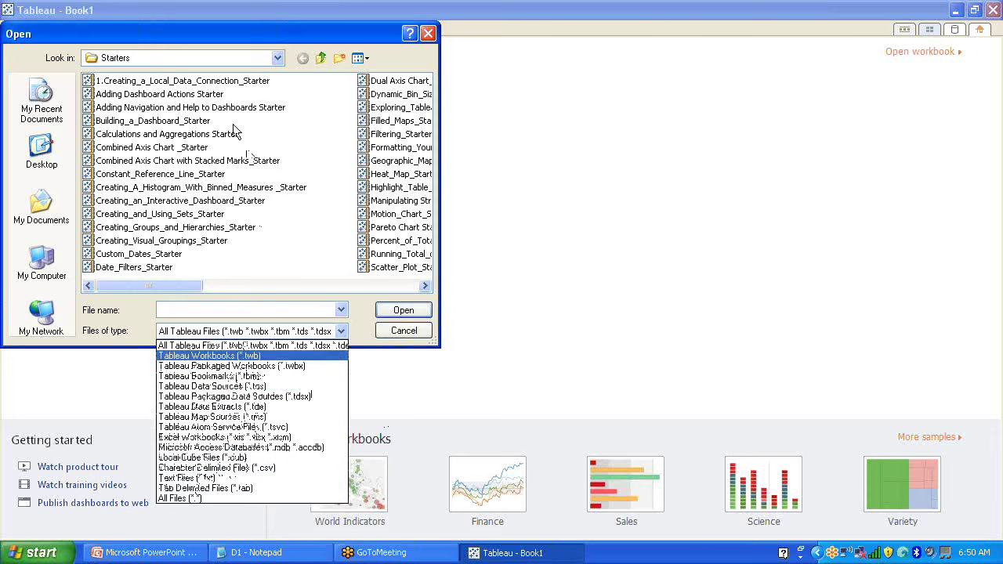
pyautogui.click(193, 175)
pyautogui.click(174, 189)
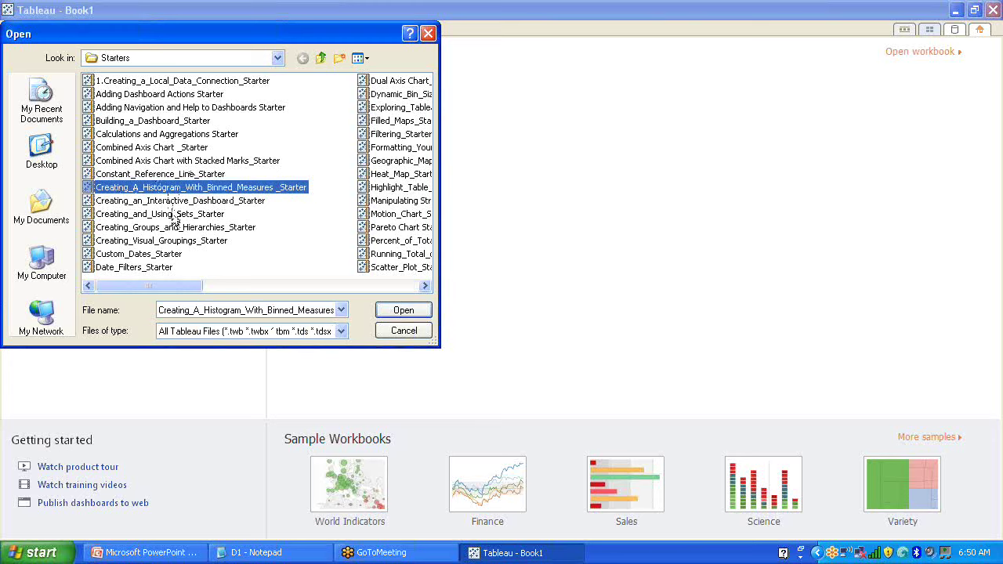
pyautogui.click(174, 215)
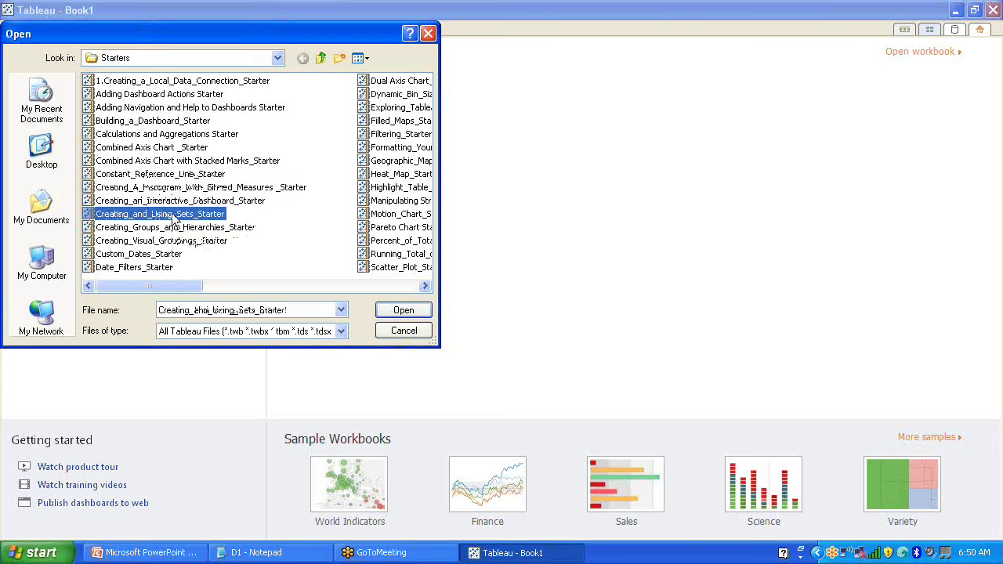
pyautogui.click(421, 314)
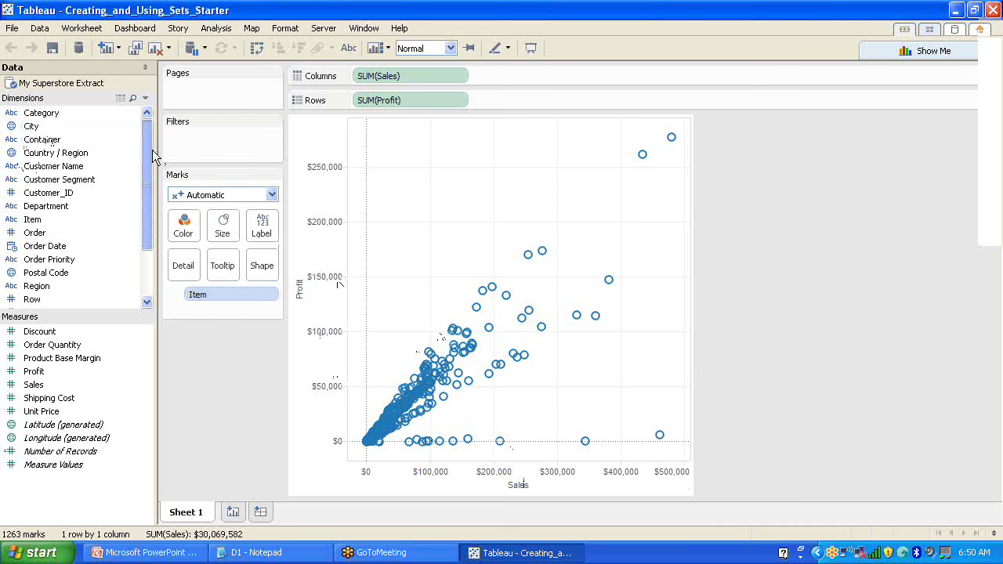
# Examine the full list of dimensions and the chart types offered by Show Me.
pyautogui.moveTo(152, 150); pyautogui.dragTo(147, 205)
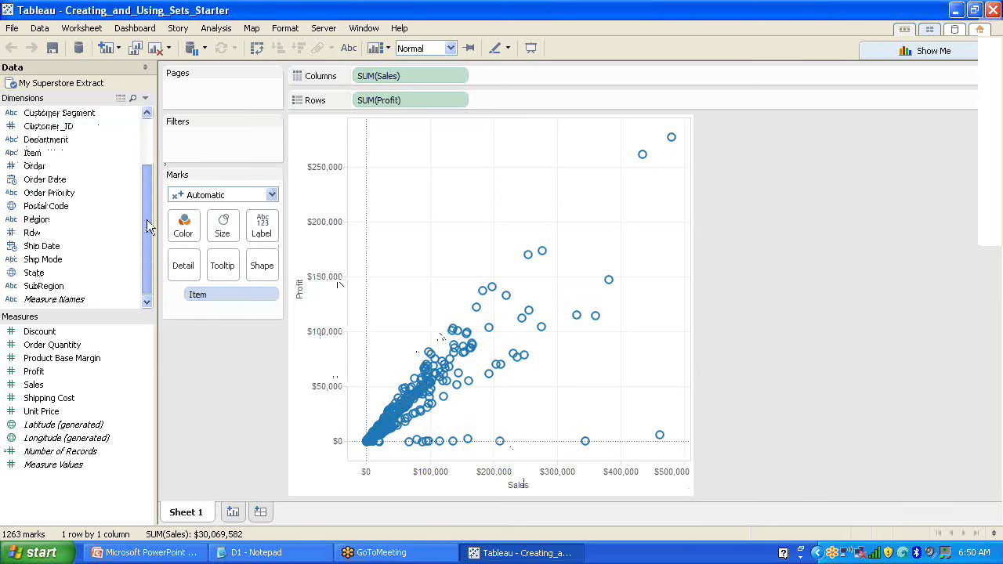
pyautogui.moveTo(146, 221); pyautogui.dragTo(161, 44)
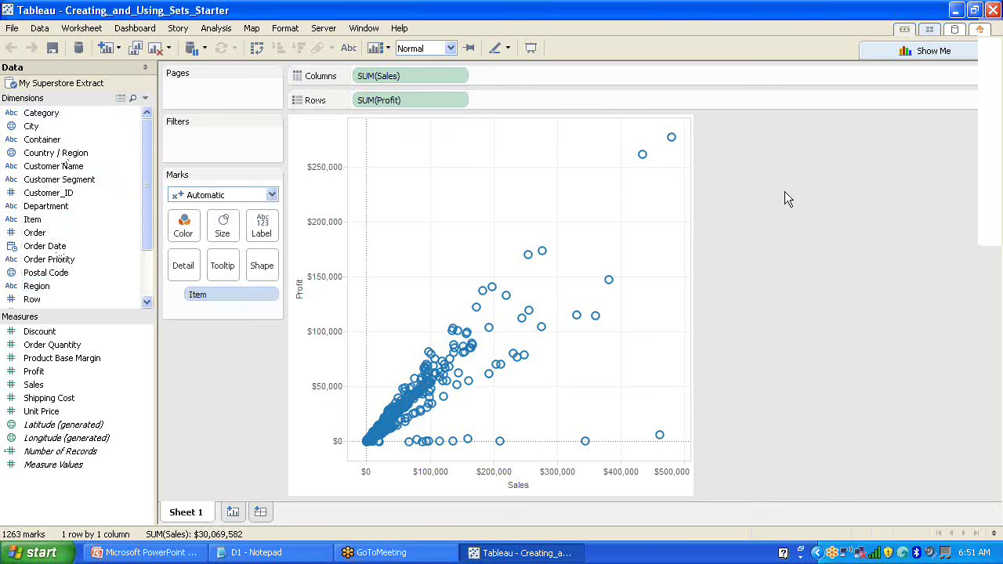
pyautogui.click(929, 53)
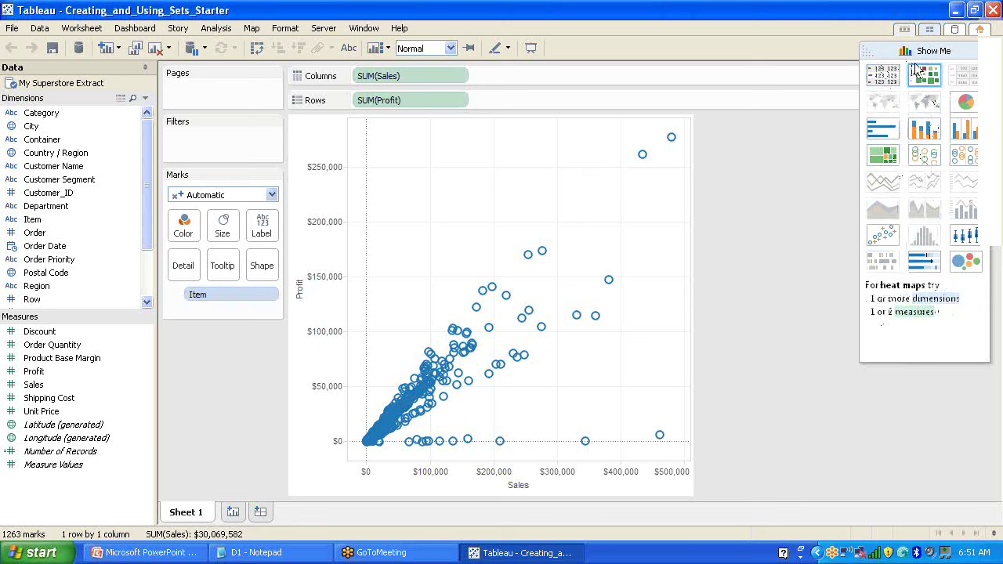
pyautogui.click(939, 55)
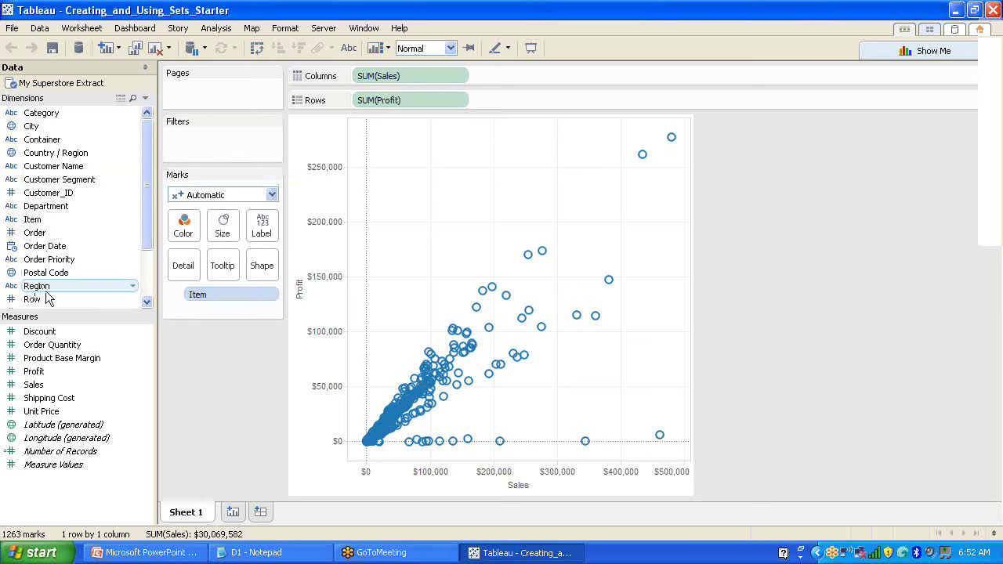
# Try a Region filter, searching a custom value list for AMR and EMEA before returning to the list selection, and discard it.
pyautogui.moveTo(45, 290); pyautogui.dragTo(209, 148)
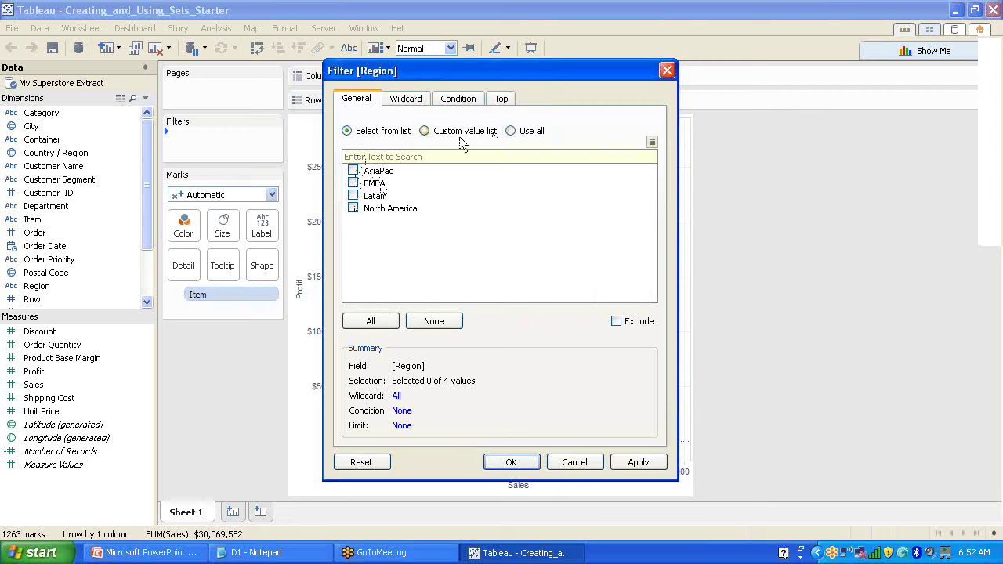
pyautogui.click(424, 131)
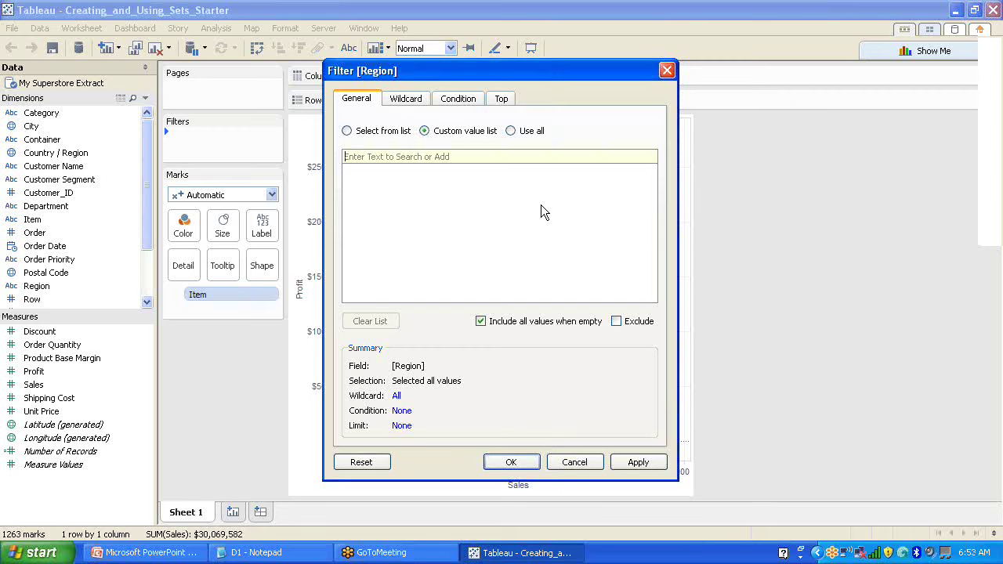
pyautogui.write('AMR')
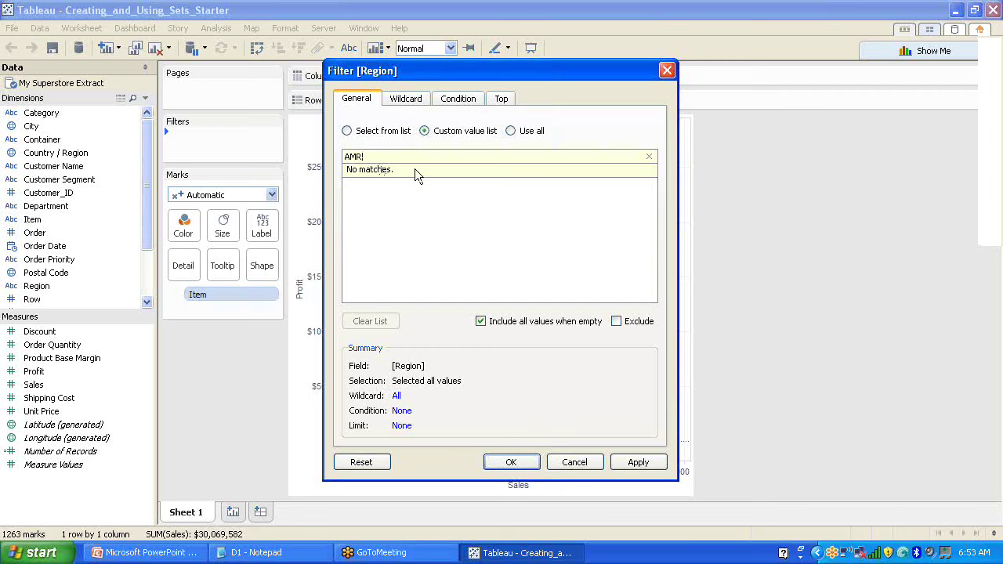
pyautogui.moveTo(370, 157); pyautogui.dragTo(294, 171)
pyautogui.write('EMEA')
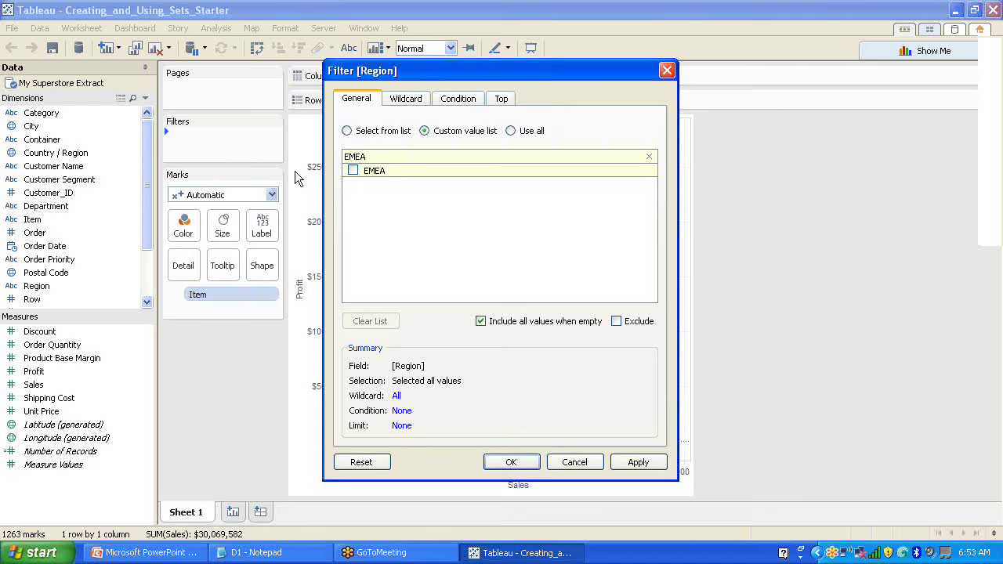
pyautogui.click(347, 131)
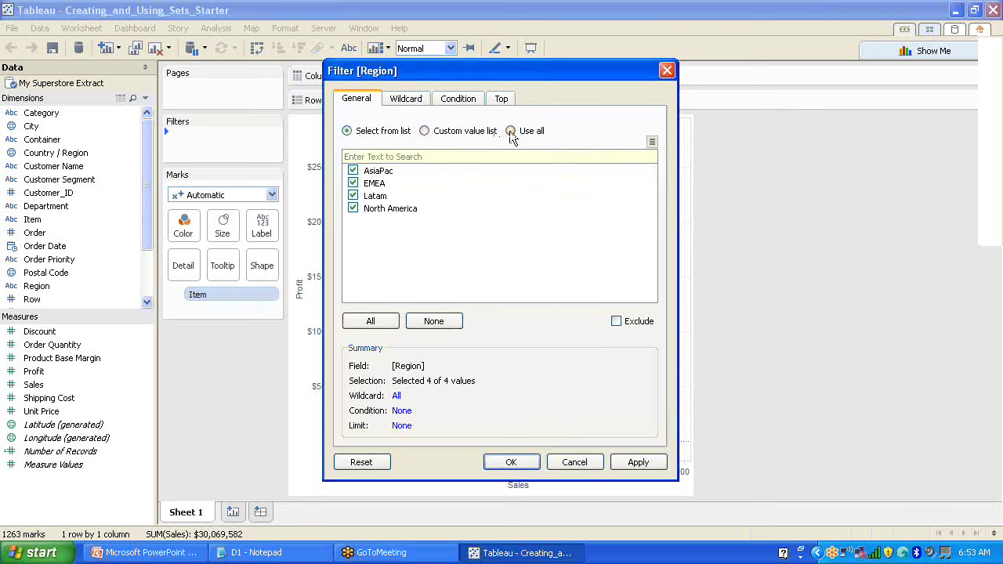
pyautogui.click(667, 70)
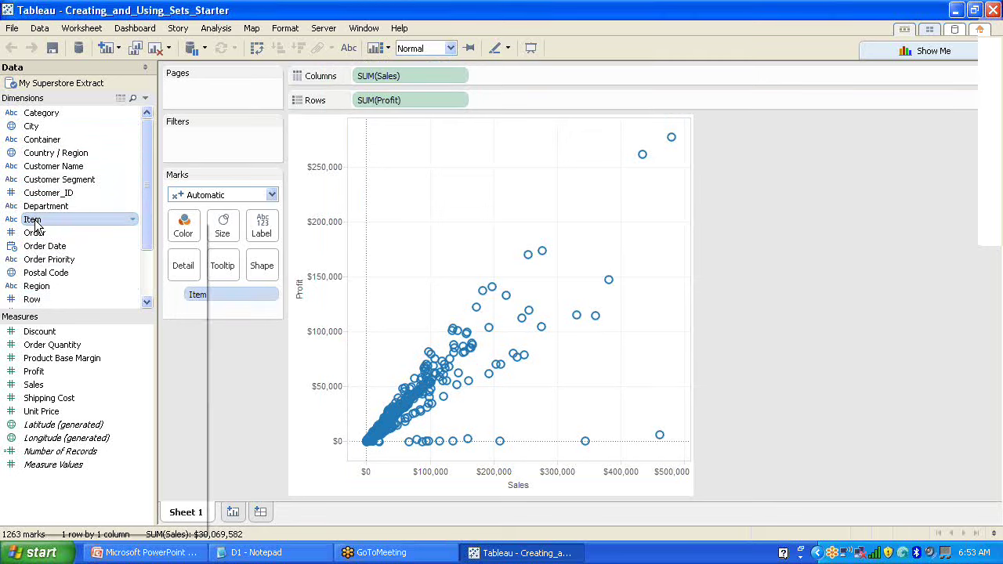
# Examine the fields and the String and Number function categories available for a calculated field based on Item, without creating it.
pyautogui.rightClick(35, 223)
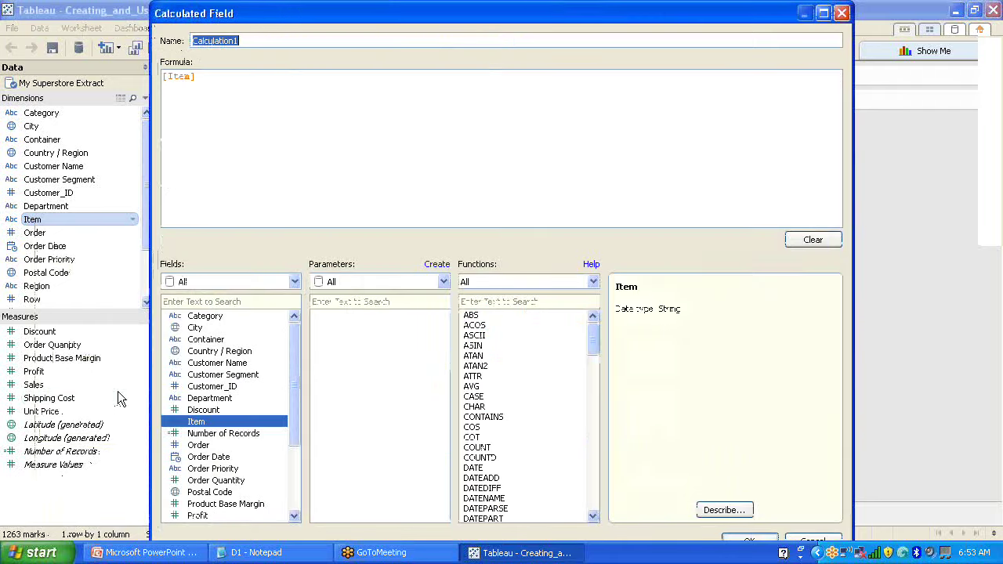
pyautogui.moveTo(296, 9); pyautogui.dragTo(289, 7)
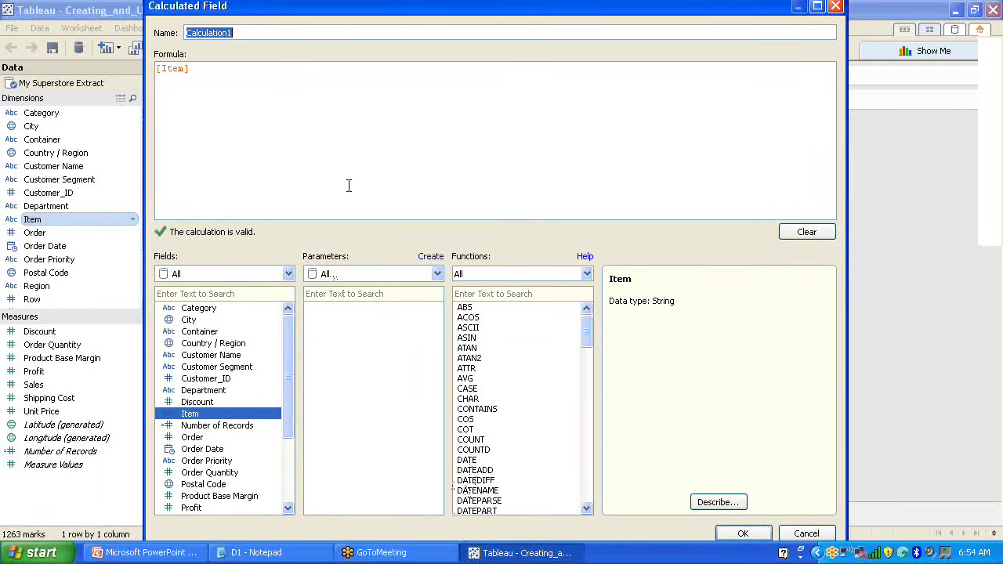
pyautogui.click(290, 347)
pyautogui.moveTo(291, 347)
pyautogui.mouseDown()
pyautogui.moveTo(291, 401)
pyautogui.moveTo(296, 321)
pyautogui.moveTo(292, 420)
pyautogui.moveTo(291, 341)
pyautogui.mouseUp()
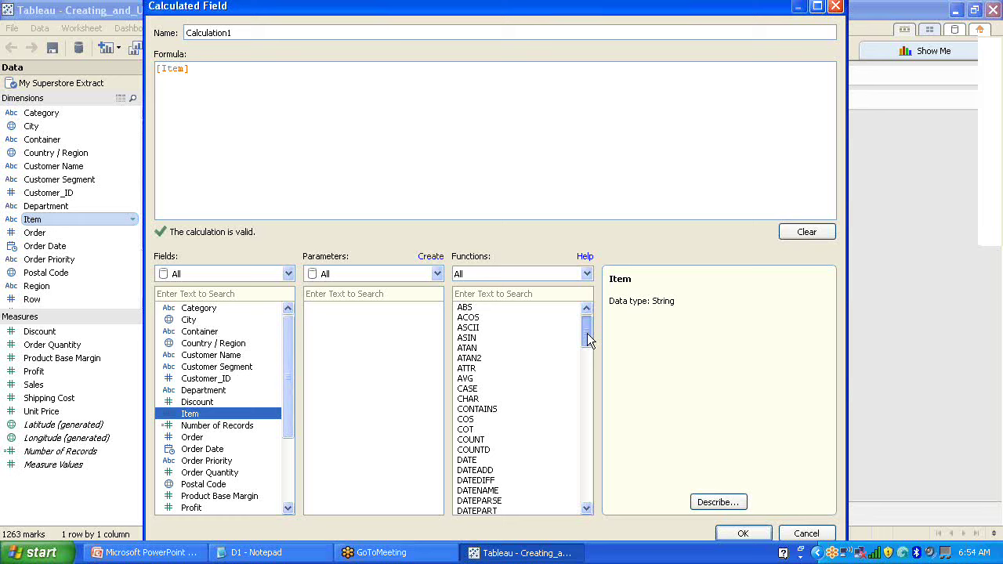
pyautogui.moveTo(587, 333); pyautogui.dragTo(590, 339)
pyautogui.moveTo(588, 336); pyautogui.dragTo(590, 312)
pyautogui.click(587, 274)
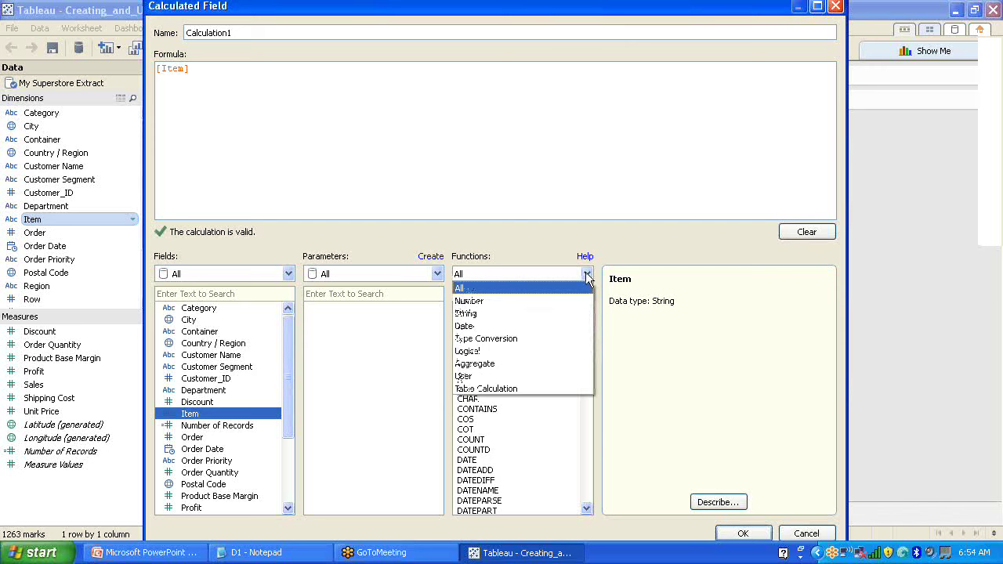
pyautogui.click(538, 312)
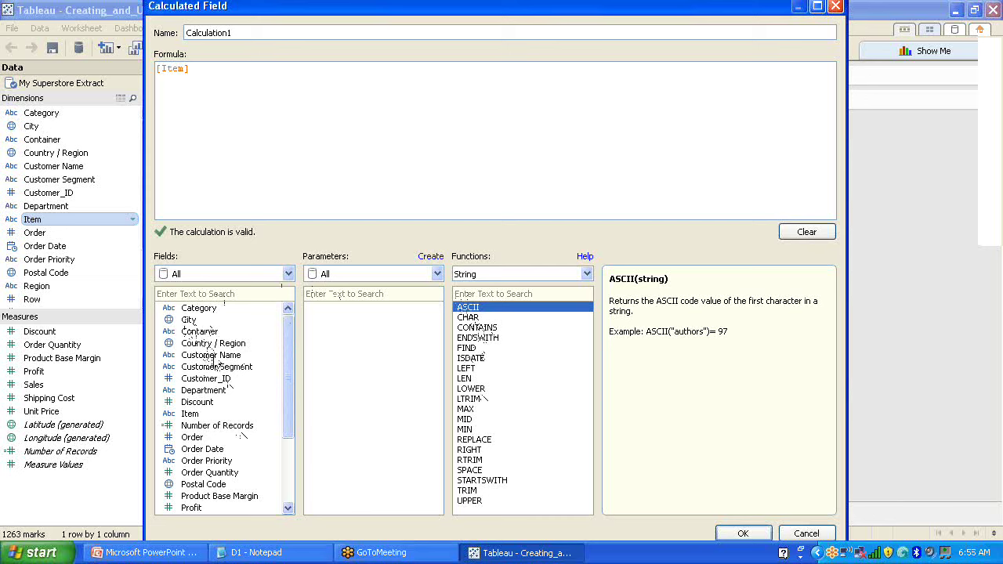
pyautogui.click(210, 357)
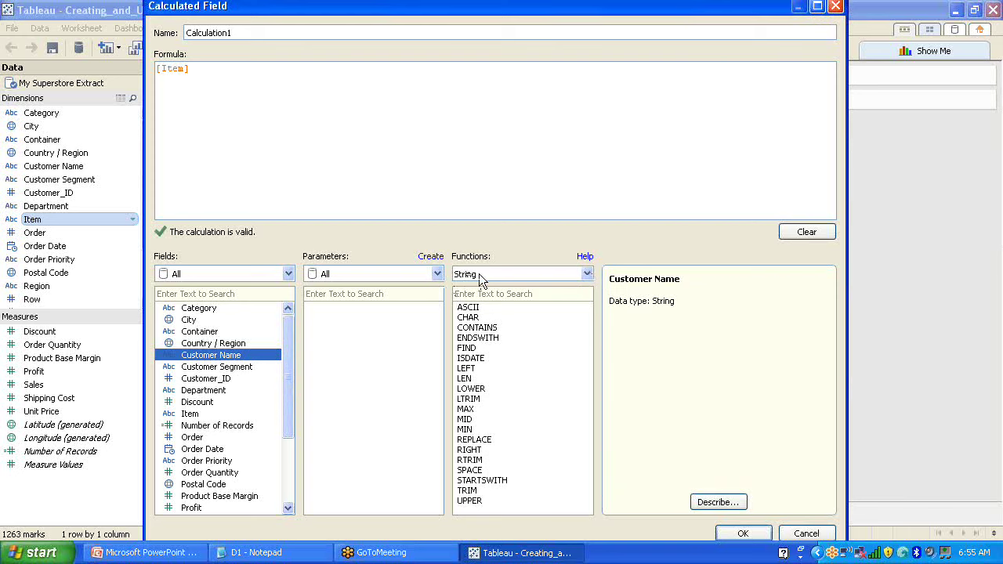
pyautogui.click(588, 275)
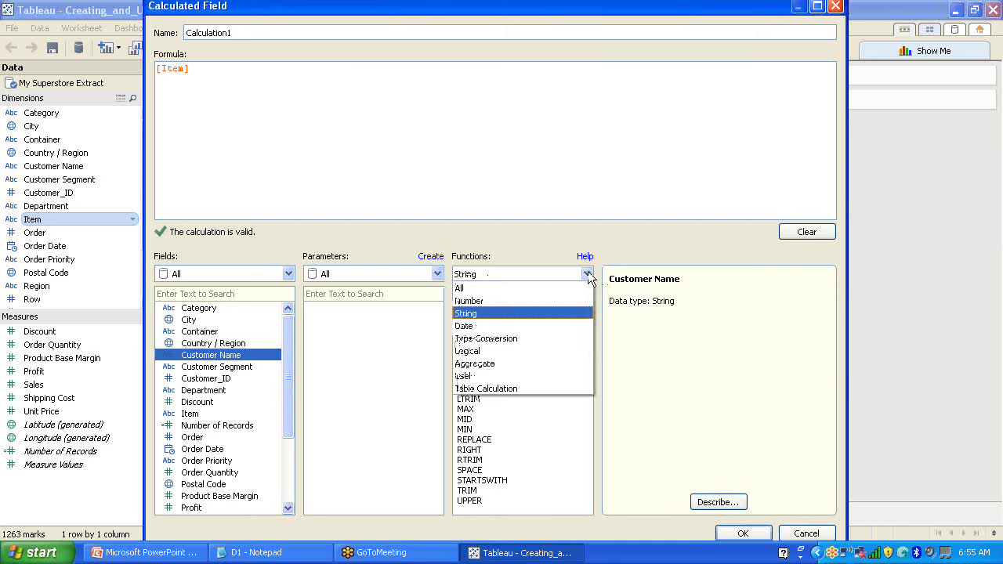
pyautogui.click(496, 301)
pyautogui.click(836, 6)
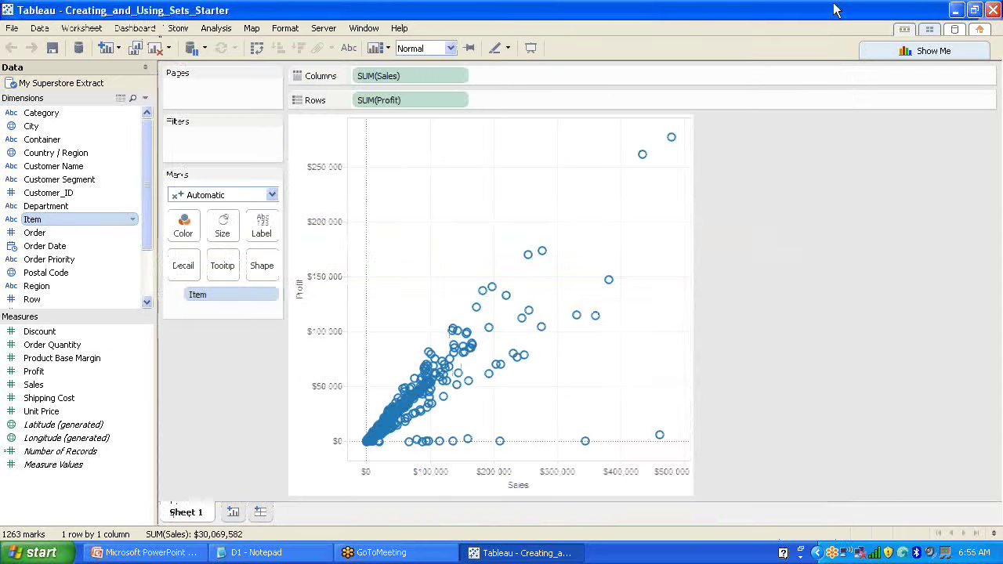
# Start a new set based on the Item dimension and name it Top Selling Products.
pyautogui.rightClick(66, 220)
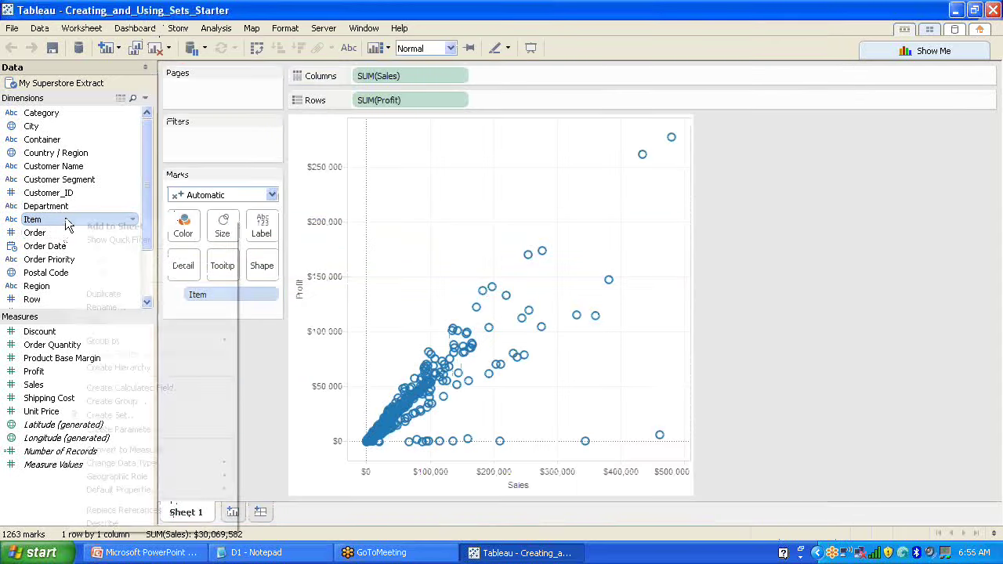
pyautogui.click(119, 415)
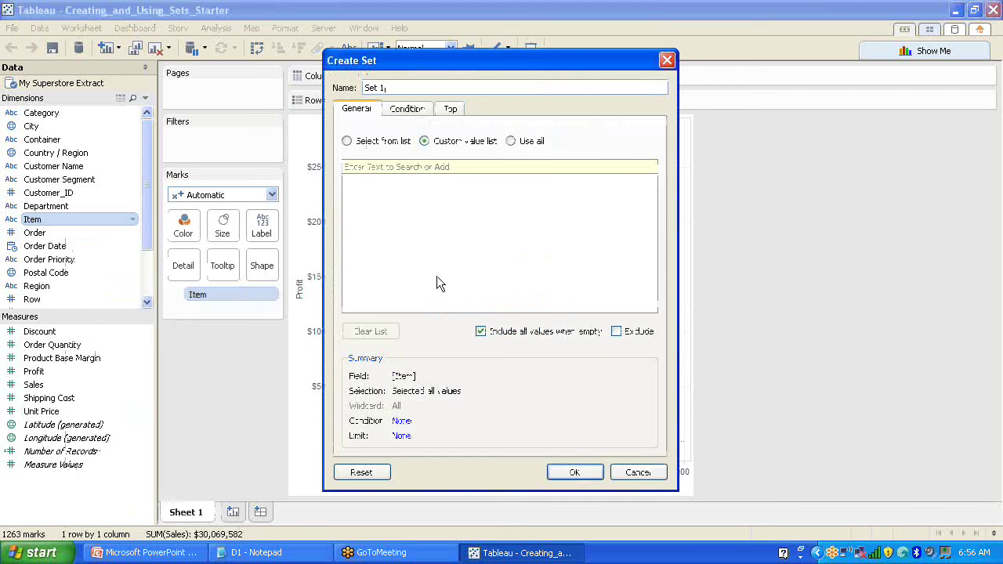
pyautogui.moveTo(400, 87); pyautogui.dragTo(270, 57)
pyautogui.write('Top10S')
pyautogui.write('elling ')
pyautogui.write('Products')
# Limit the Top Selling Products set by field to the top 100 items.
pyautogui.click(453, 112)
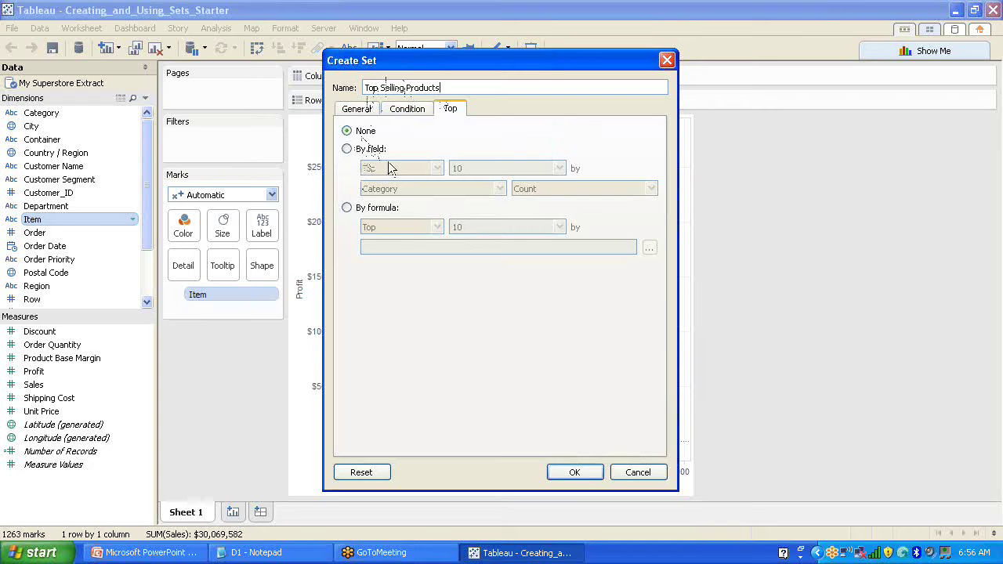
pyautogui.click(347, 150)
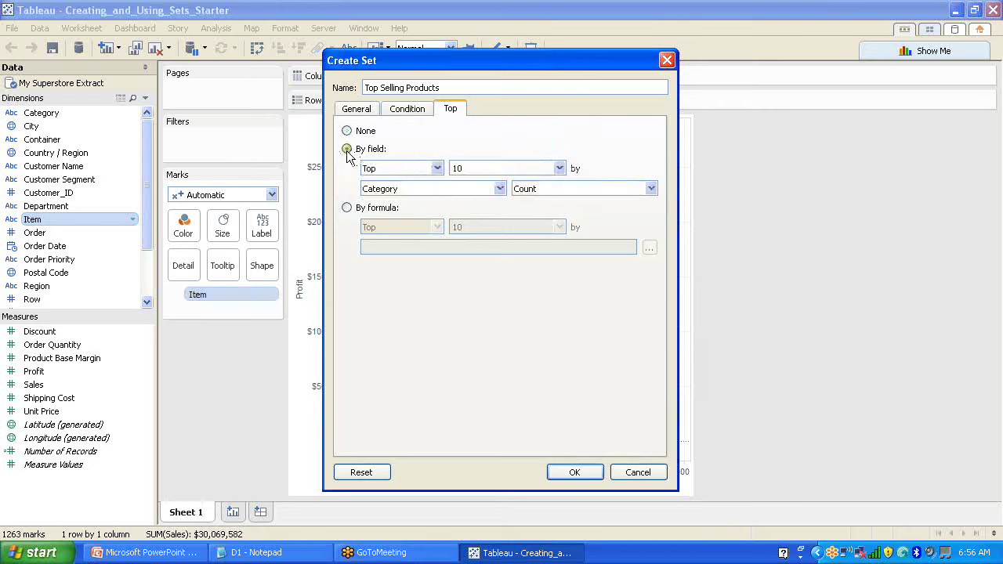
pyautogui.click(437, 168)
pyautogui.click(438, 171)
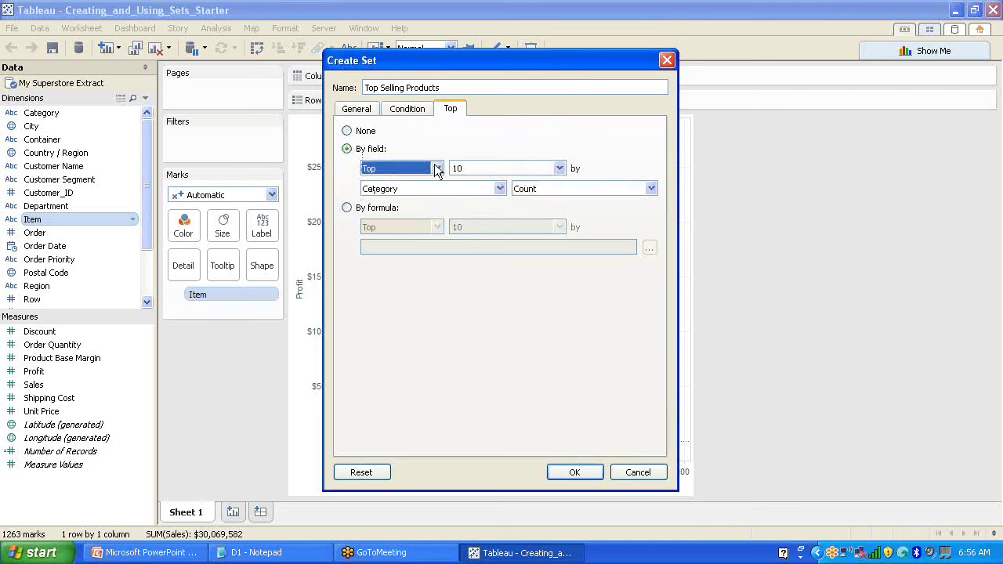
pyautogui.click(559, 169)
pyautogui.click(560, 169)
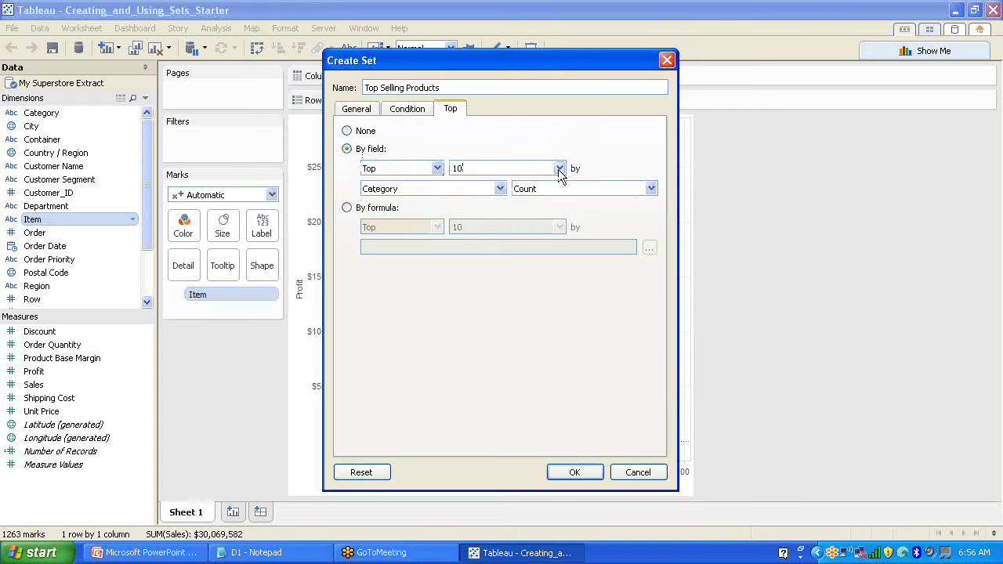
pyautogui.click(559, 169)
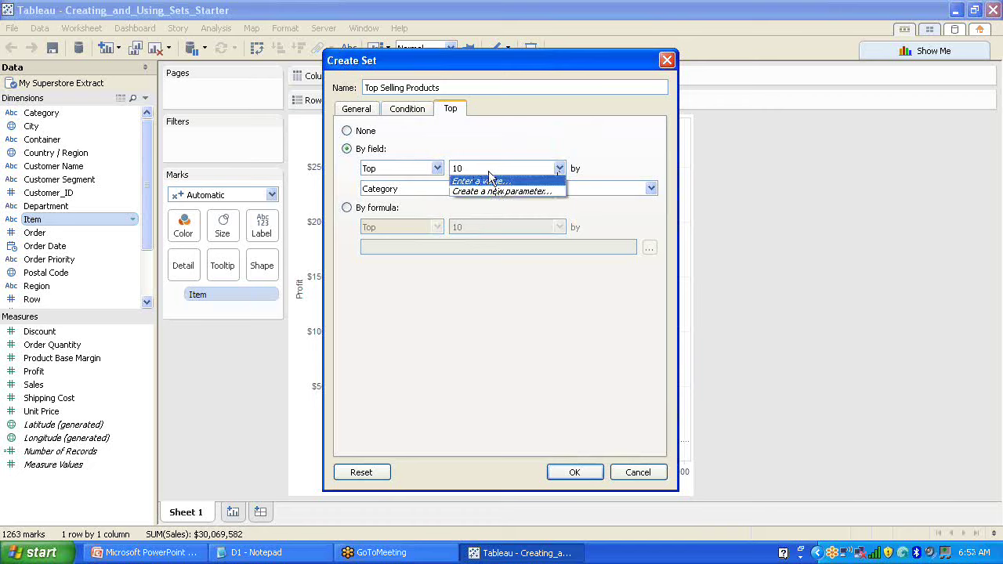
pyautogui.click(489, 174)
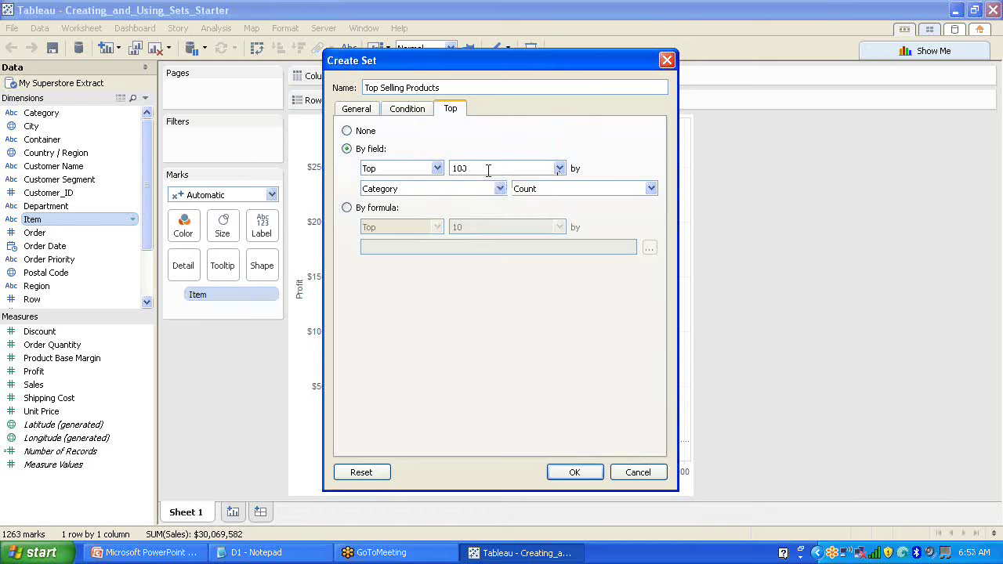
pyautogui.write('0')
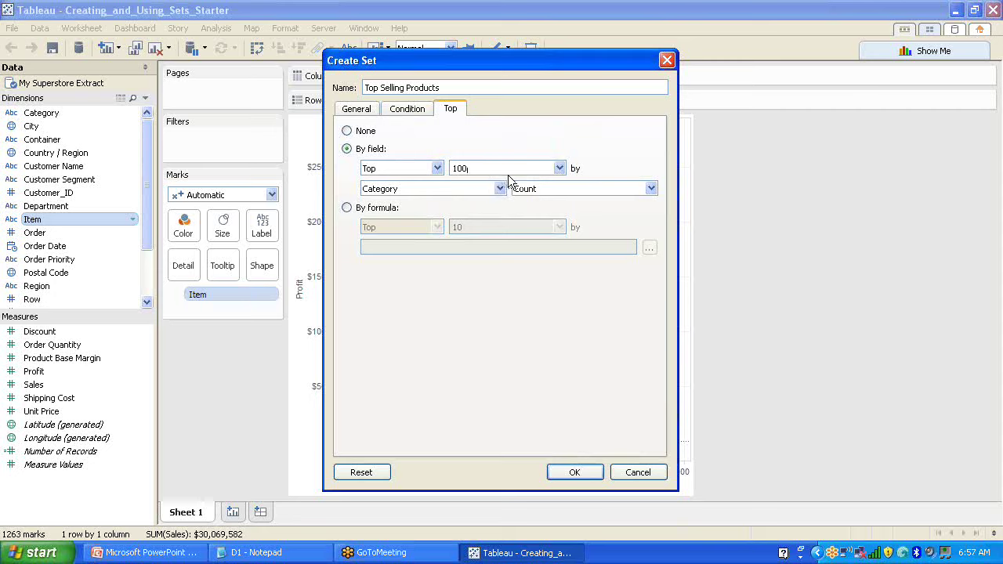
# Rank the set's items by the sum of Sales and create the set.
pyautogui.click(501, 192)
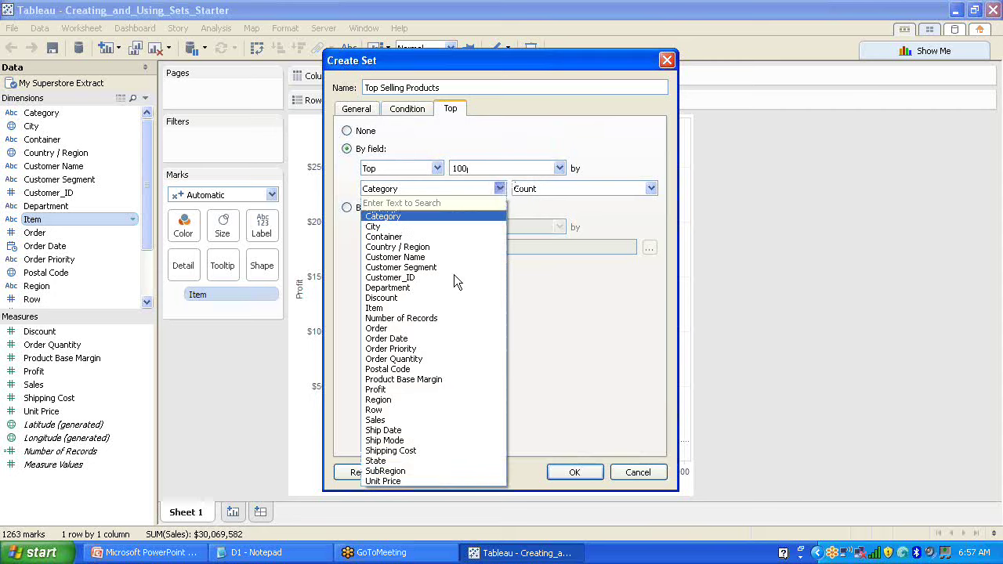
pyautogui.click(375, 421)
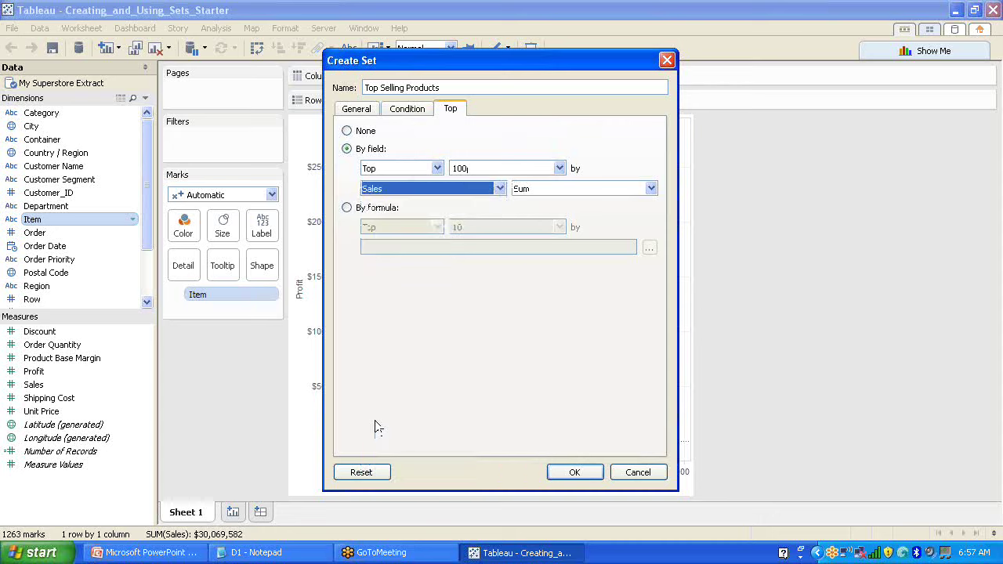
pyautogui.click(649, 189)
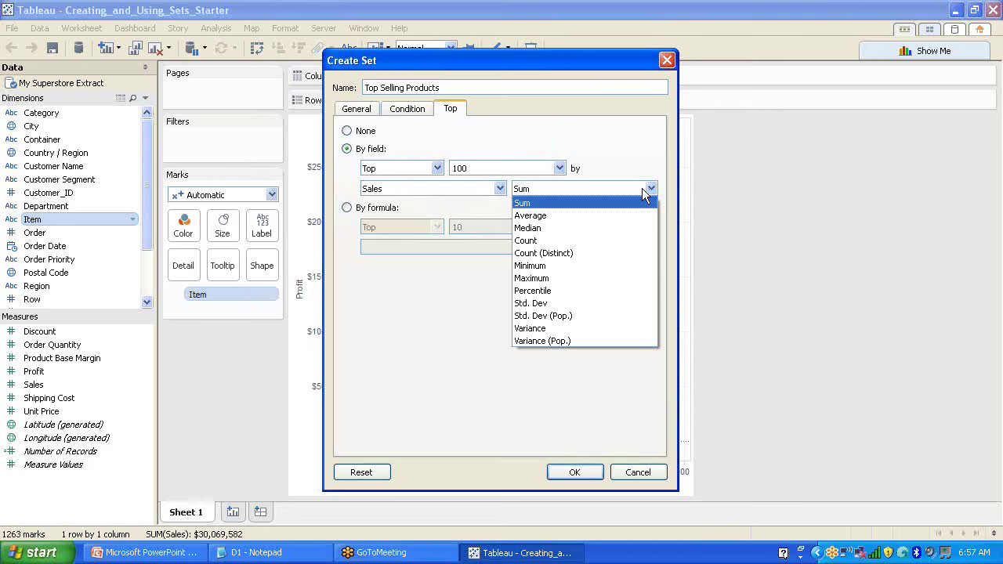
pyautogui.click(525, 204)
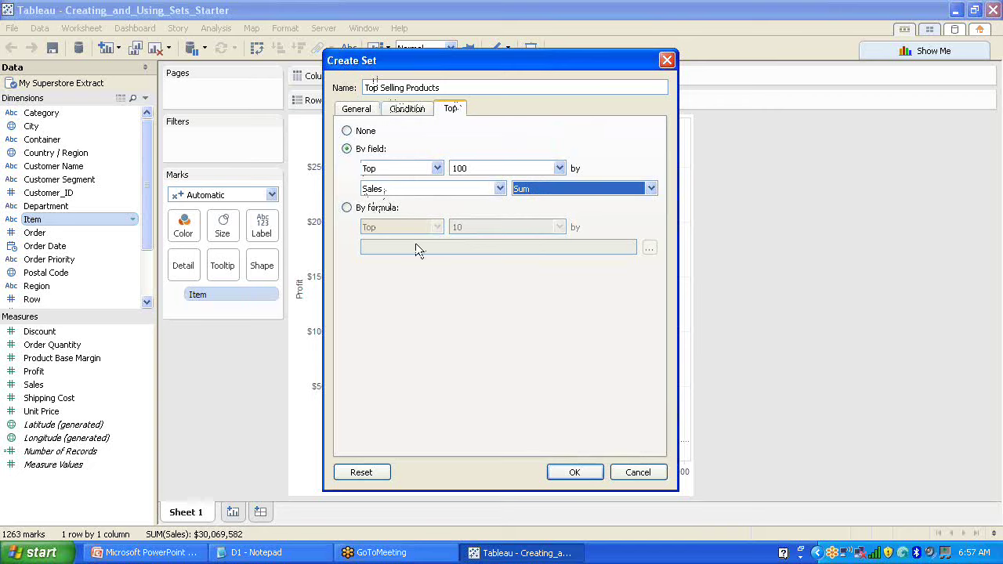
pyautogui.click(573, 475)
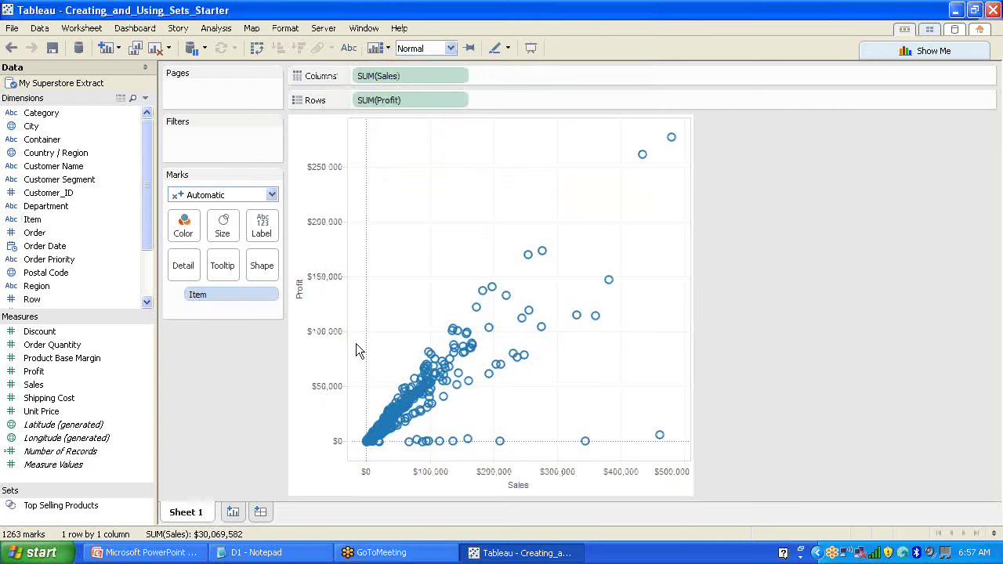
# Start another set based on the Item dimension and name it Least Profitable Products.
pyautogui.moveTo(144, 198); pyautogui.dragTo(146, 151)
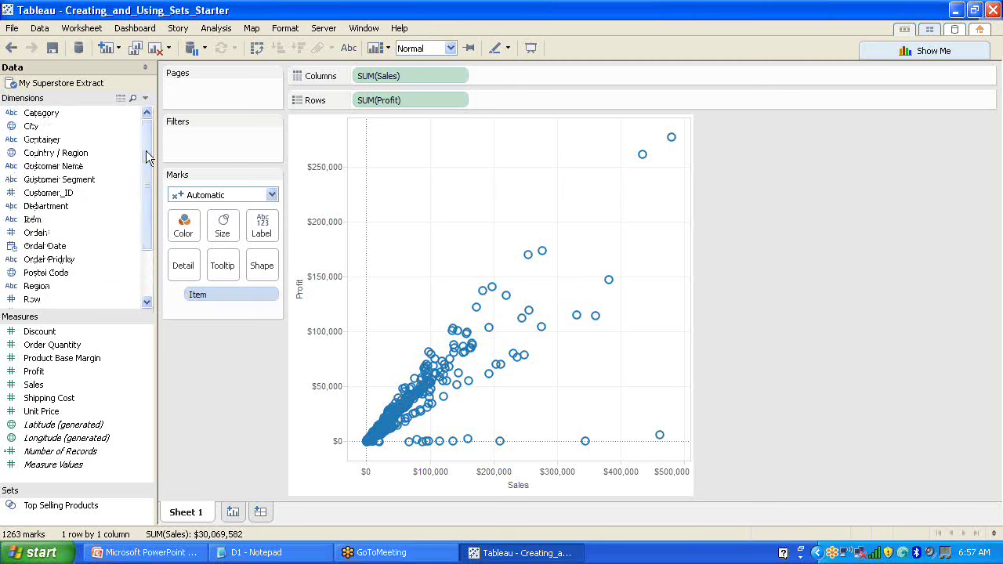
pyautogui.rightClick(33, 224)
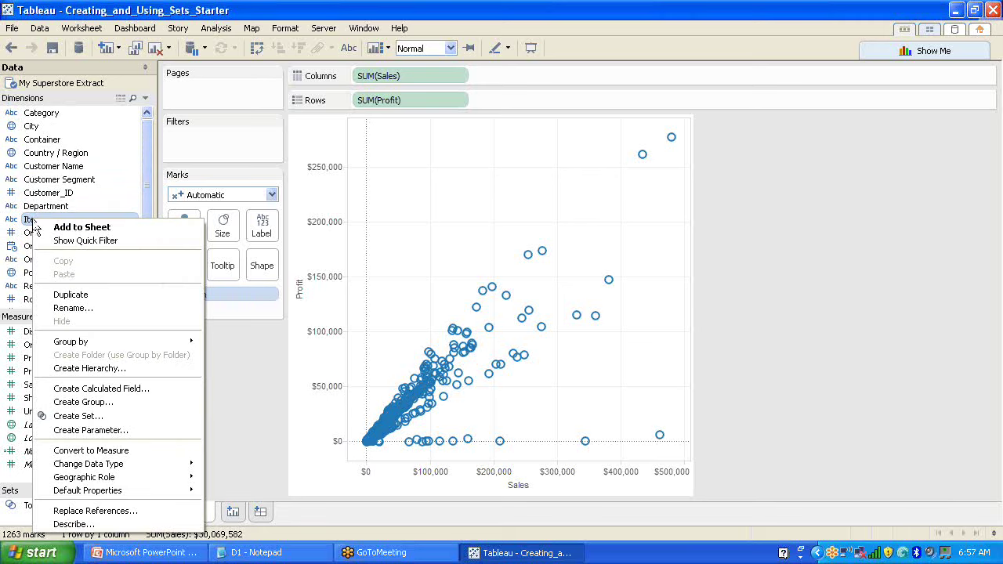
pyautogui.click(98, 419)
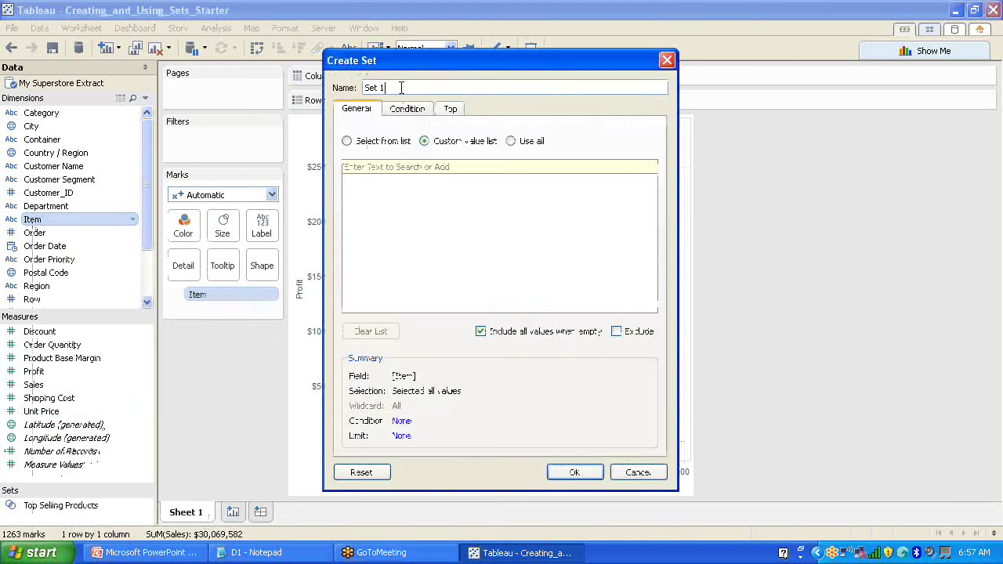
pyautogui.moveTo(401, 88); pyautogui.dragTo(359, 90)
pyautogui.write('Lap')
pyautogui.write('st Profitable')
pyautogui.write(' Produ')
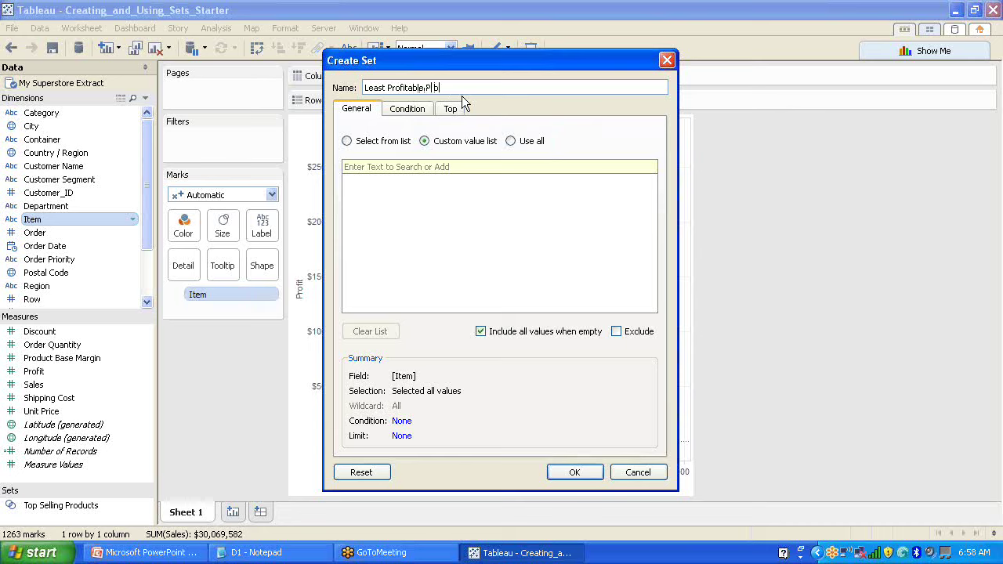
pyautogui.write('cts')
# Limit the Least Profitable Products set by field to the bottom 100 items.
pyautogui.click(452, 109)
pyautogui.click(346, 149)
pyautogui.click(437, 169)
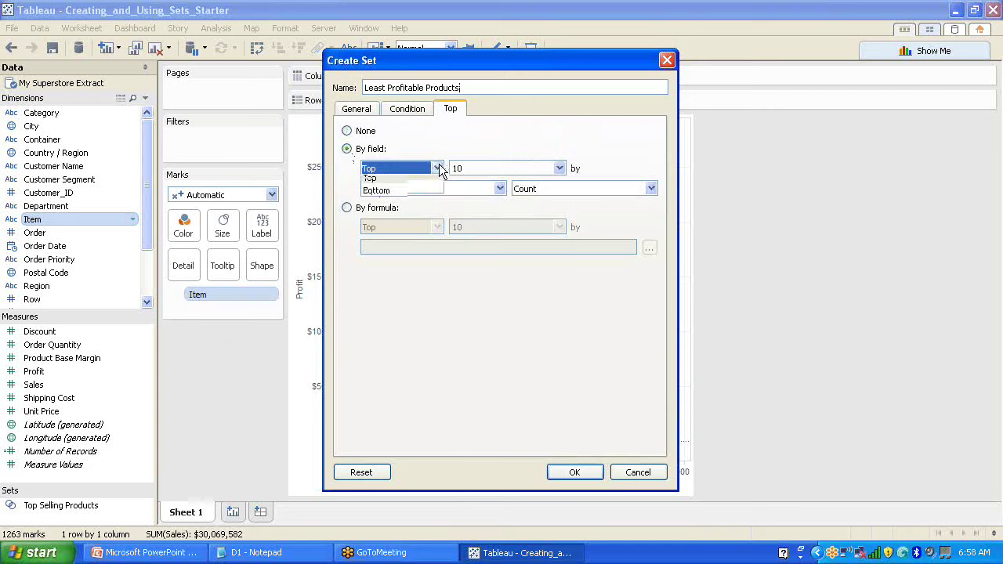
pyautogui.click(395, 197)
pyautogui.click(506, 166)
pyautogui.write('0')
# Rank the set's items by the sum of Profit and create the set.
pyautogui.click(499, 189)
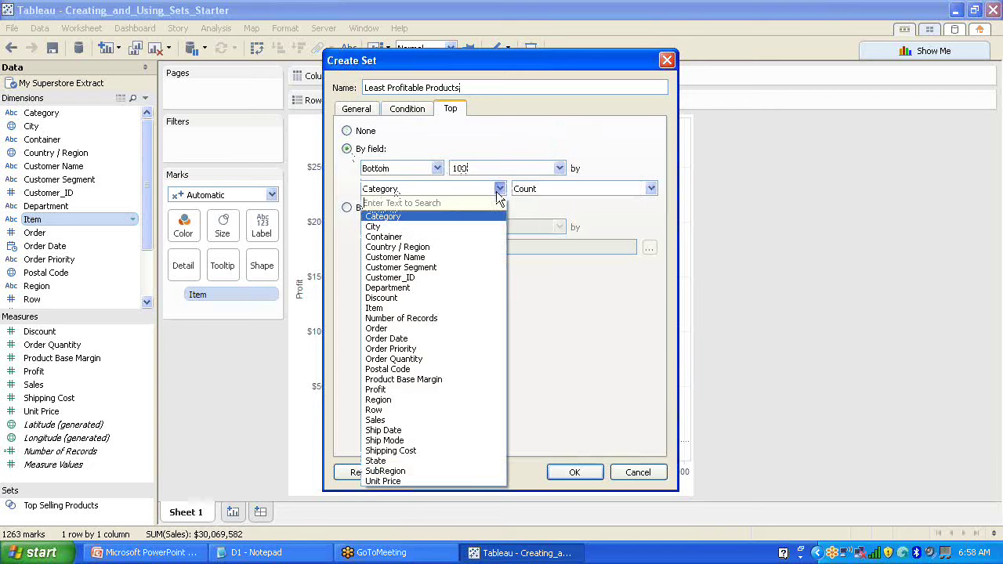
pyautogui.click(379, 390)
pyautogui.click(619, 189)
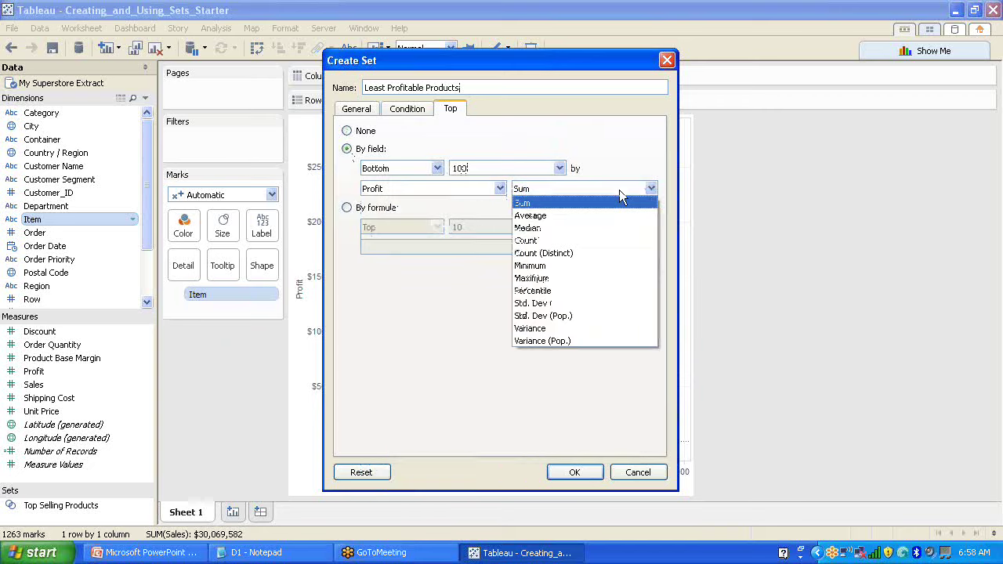
pyautogui.click(619, 189)
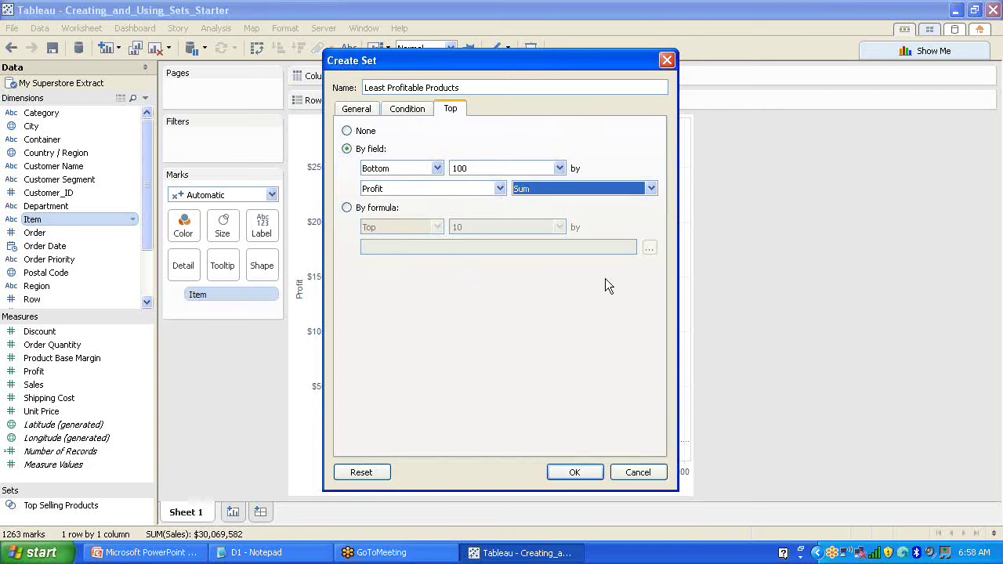
pyautogui.click(576, 473)
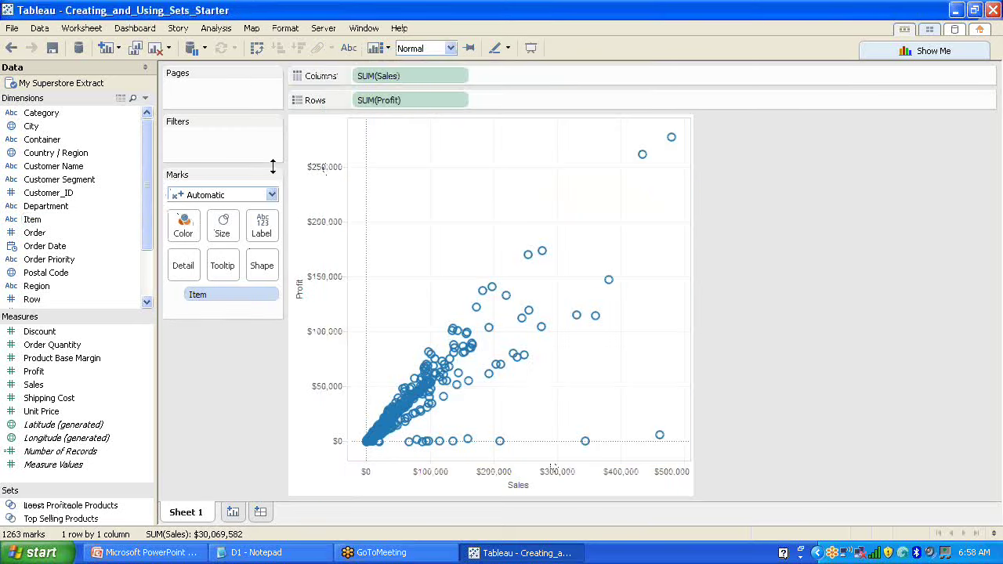
pyautogui.moveTo(151, 149); pyautogui.dragTo(154, 241)
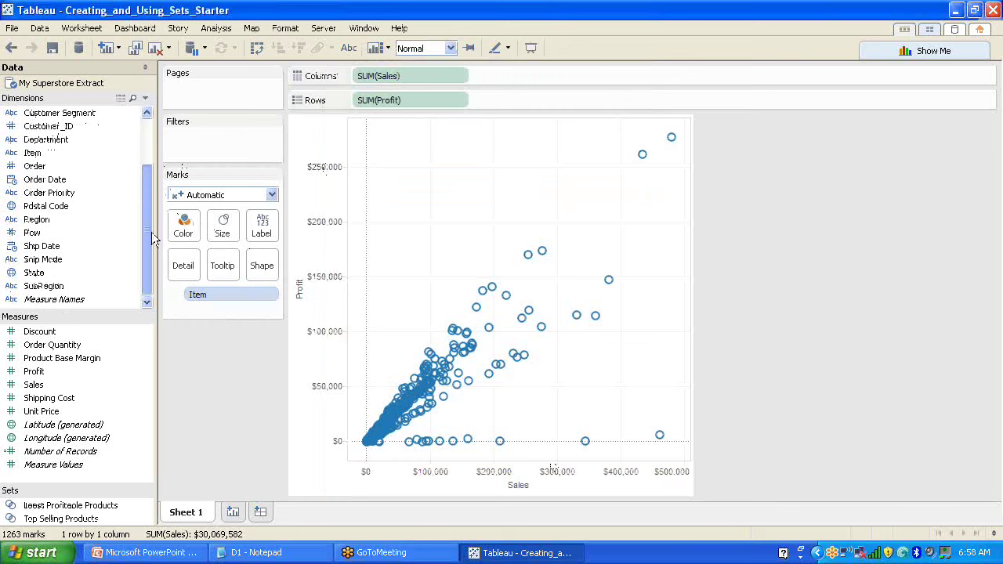
pyautogui.moveTo(151, 231); pyautogui.dragTo(155, 149)
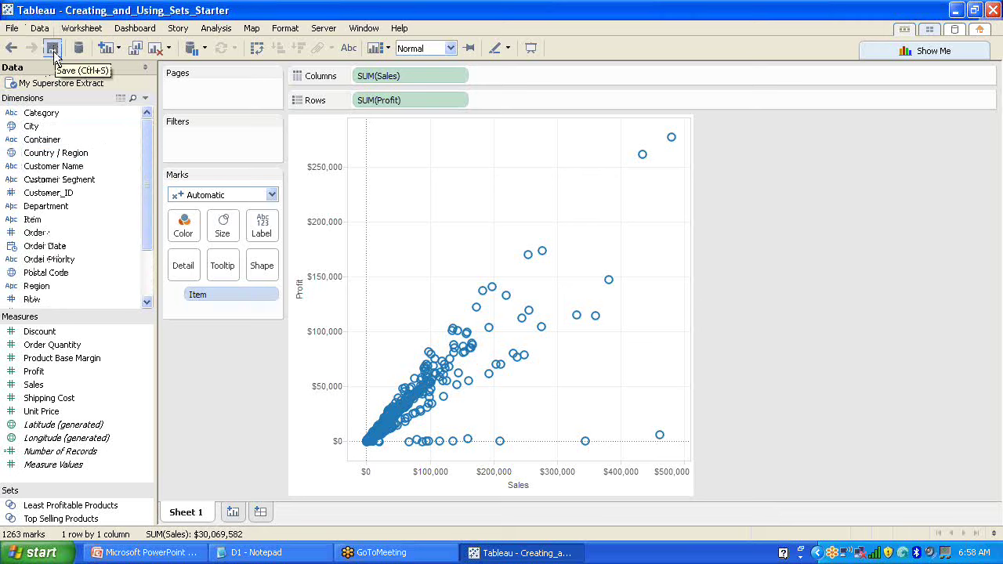
pyautogui.moveTo(149, 163); pyautogui.dragTo(147, 207)
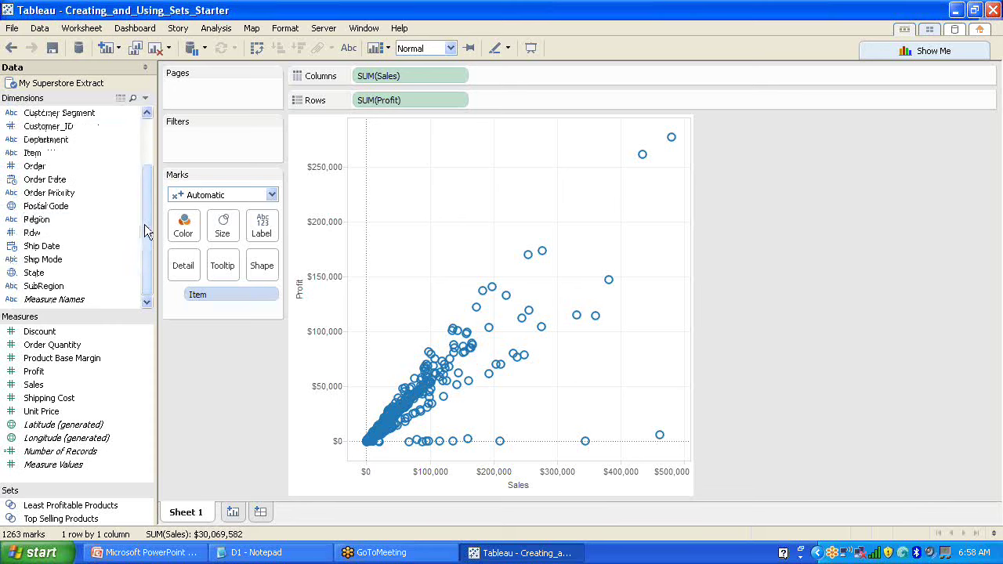
pyautogui.moveTo(145, 203); pyautogui.dragTo(143, 149)
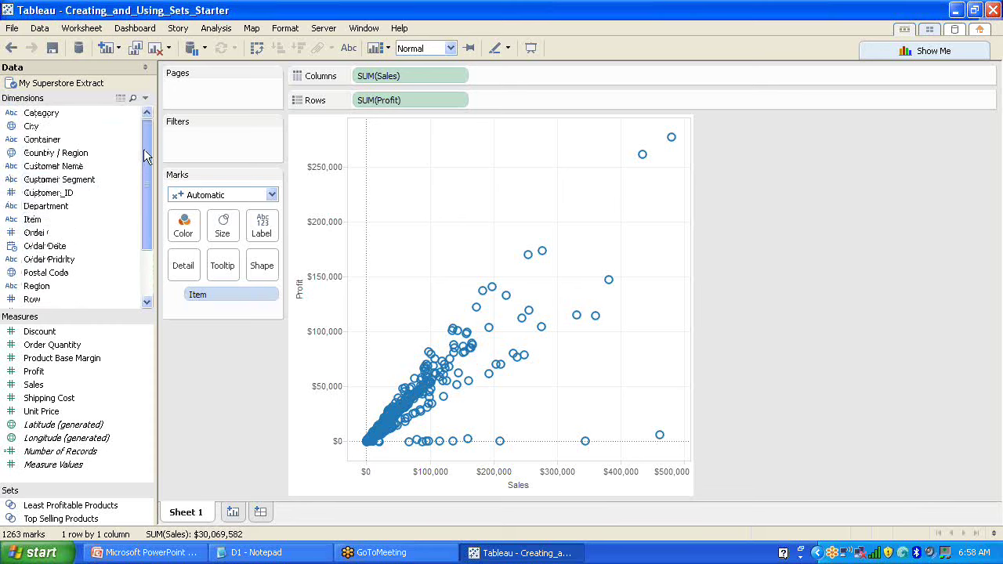
pyautogui.rightClick(44, 223)
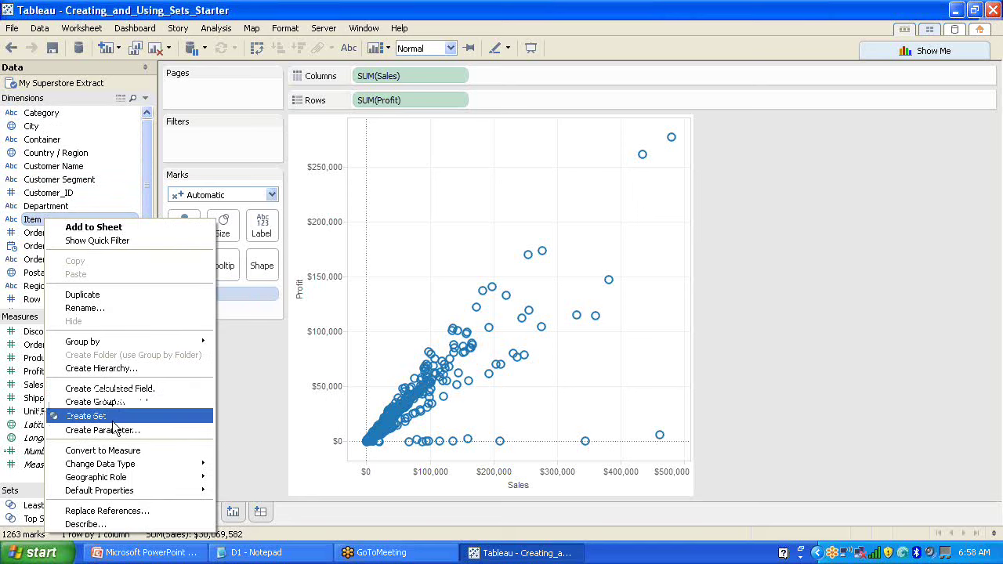
pyautogui.click(113, 422)
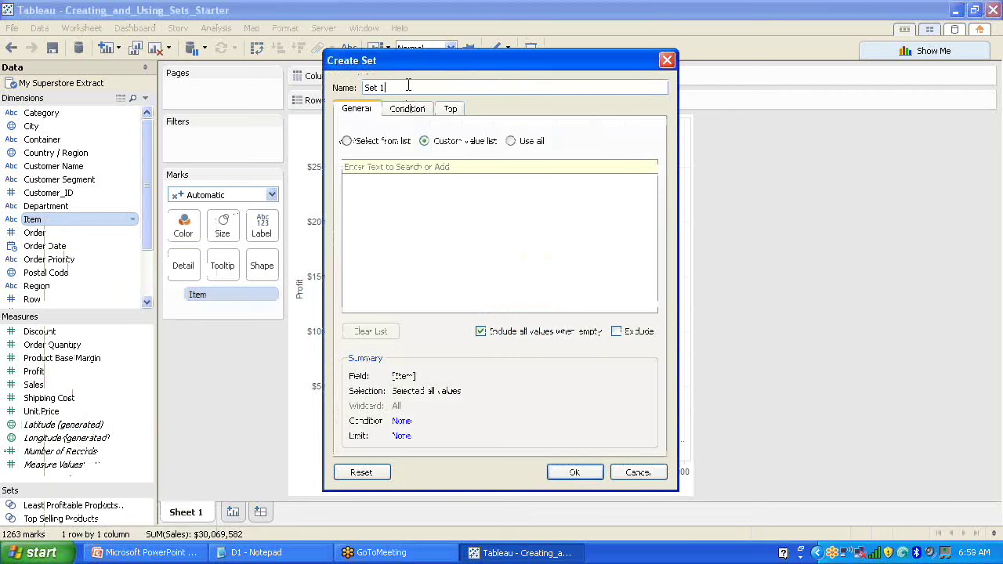
pyautogui.click(667, 61)
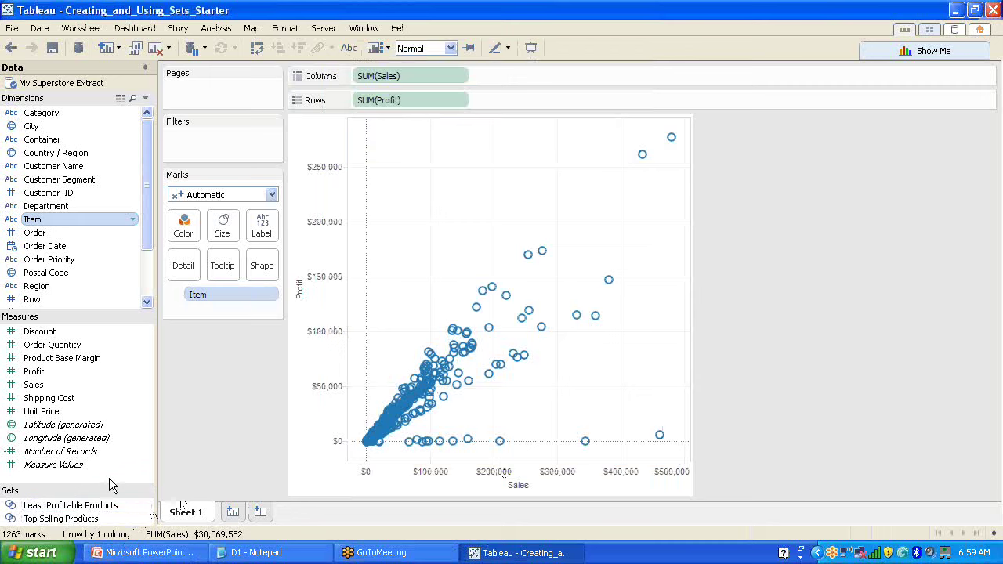
# Enlarge the Sets area and place the Top Selling Products set on Rows ahead of SUM(Profit).
pyautogui.moveTo(108, 487); pyautogui.dragTo(108, 448)
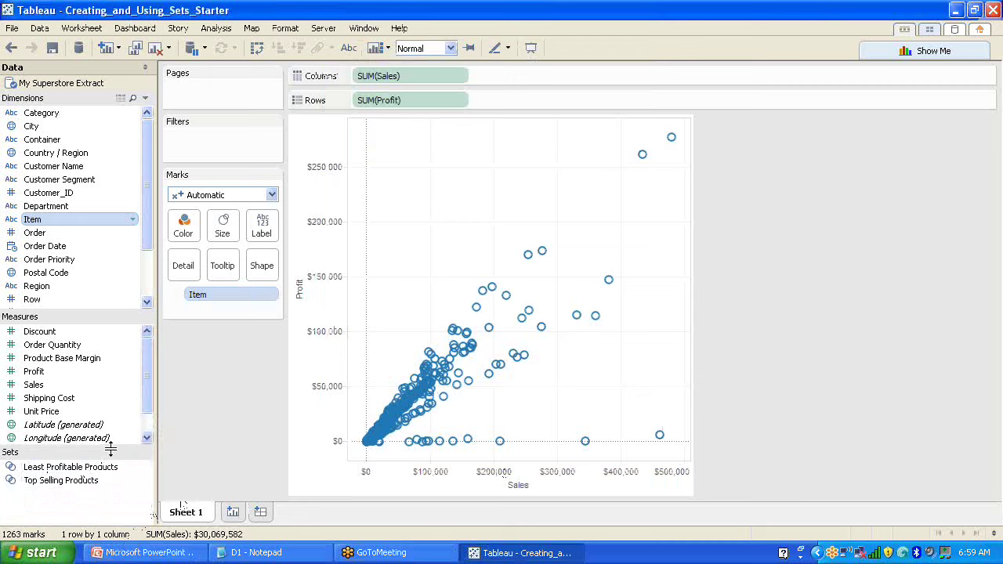
pyautogui.moveTo(149, 394); pyautogui.dragTo(149, 414)
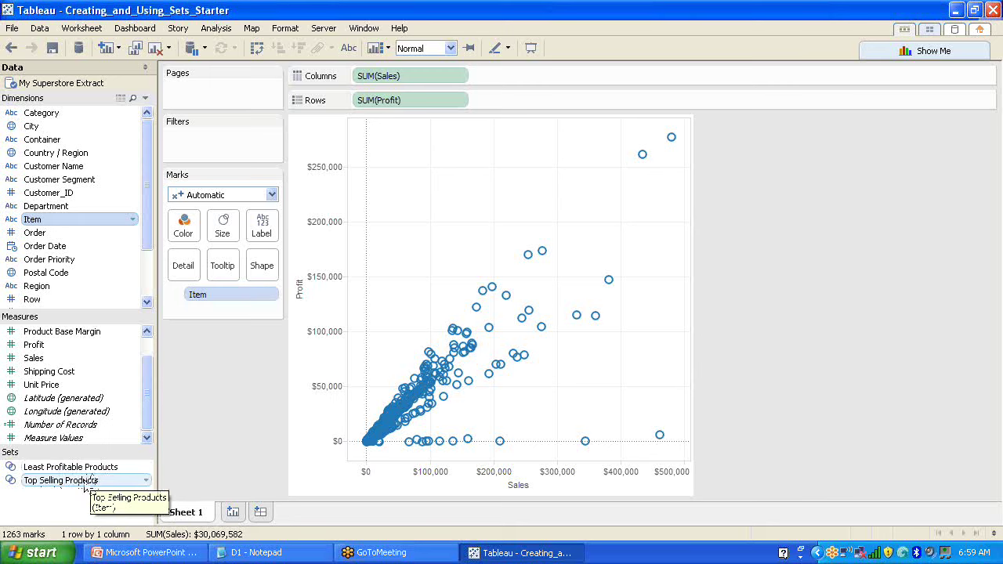
pyautogui.moveTo(500, 97); pyautogui.dragTo(509, 100)
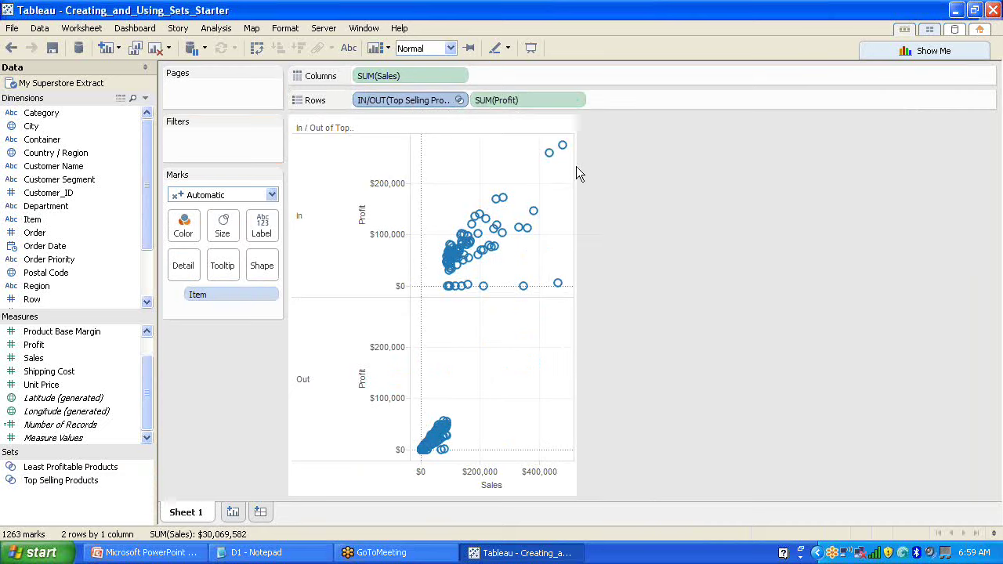
# Remove SUM(Profit) and the Top Selling Products set from Rows.
pyautogui.click(528, 102)
pyautogui.press('Delete')
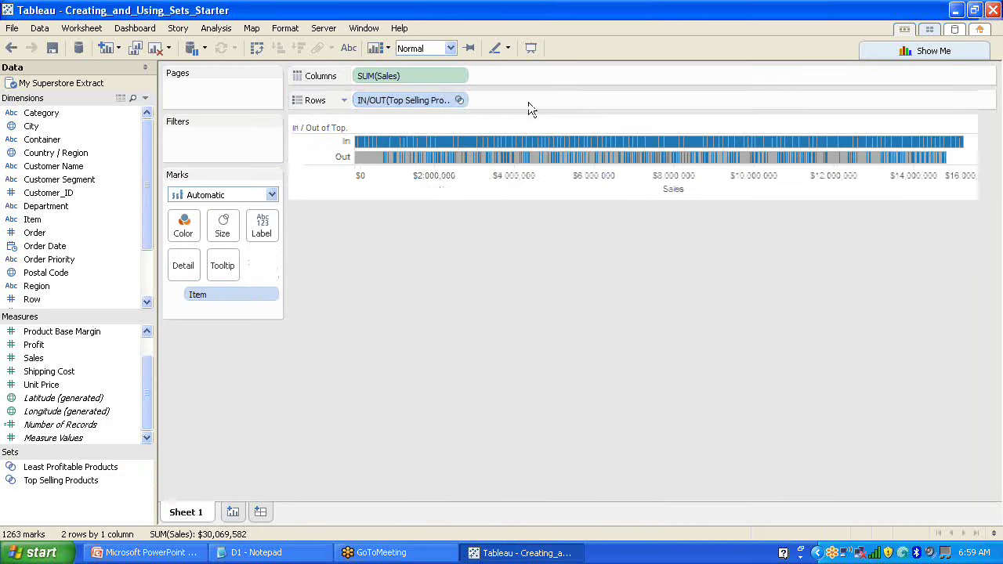
pyautogui.click(438, 104)
pyautogui.press('Delete')
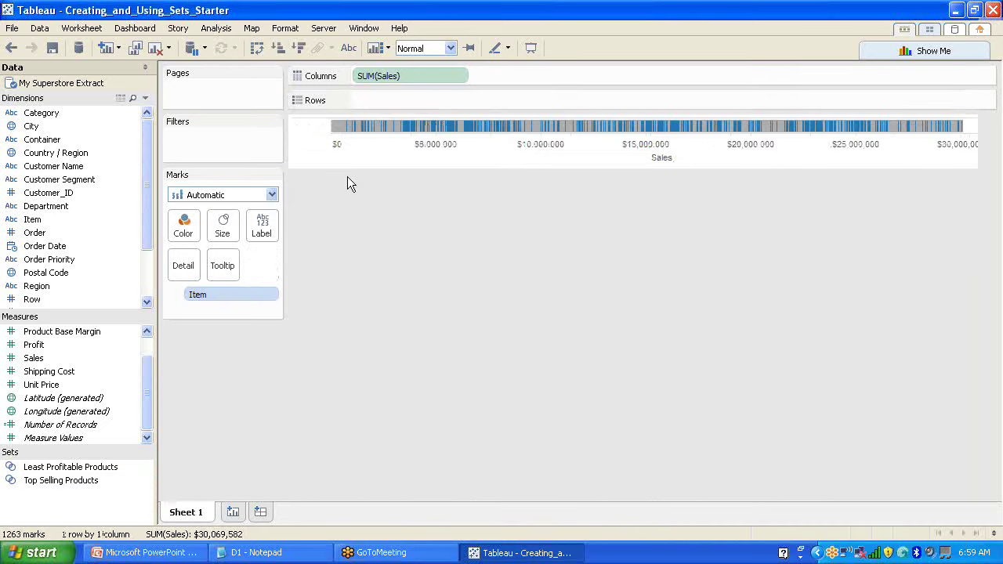
# Place Profit on Rows and the Top Selling Products set on Columns ahead of SUM(Sales).
pyautogui.moveTo(145, 209); pyautogui.dragTo(145, 236)
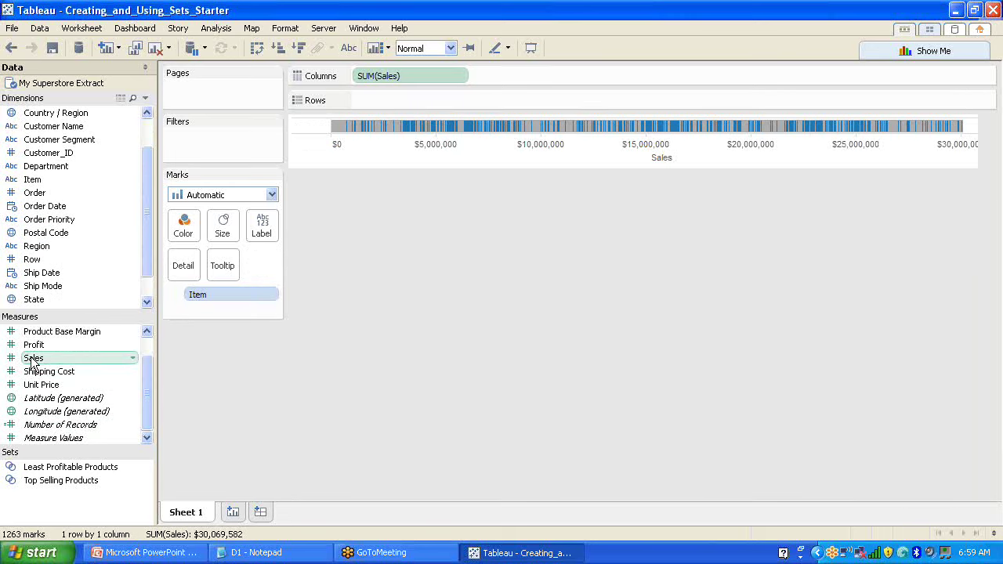
pyautogui.moveTo(34, 347); pyautogui.dragTo(410, 101)
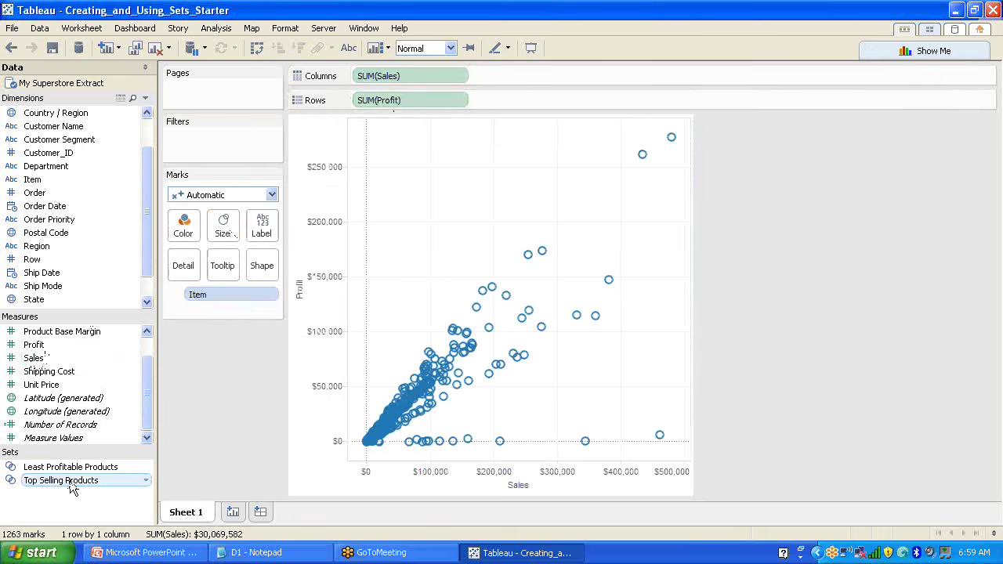
pyautogui.moveTo(36, 482); pyautogui.dragTo(519, 74)
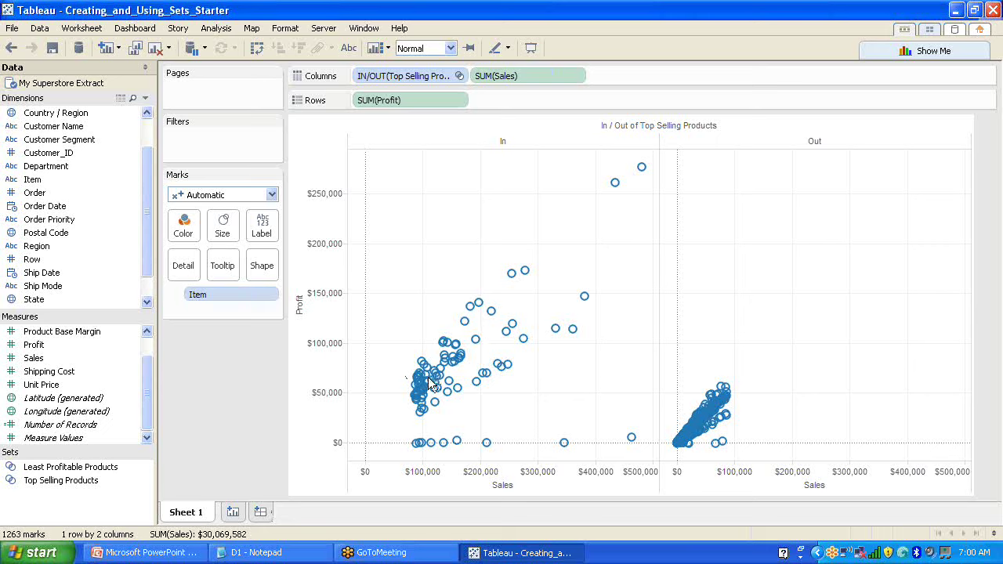
pyautogui.click(233, 512)
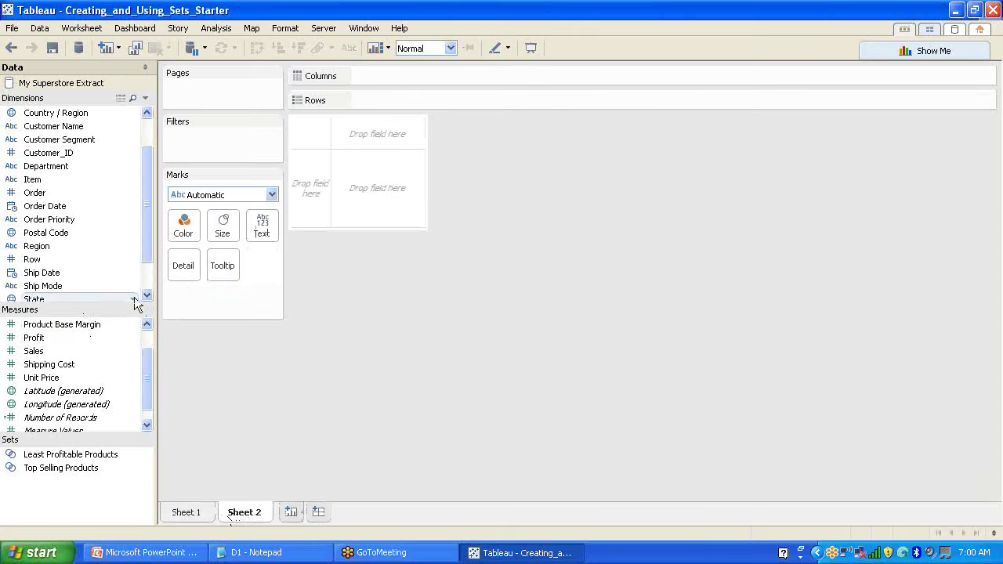
pyautogui.click(13, 28)
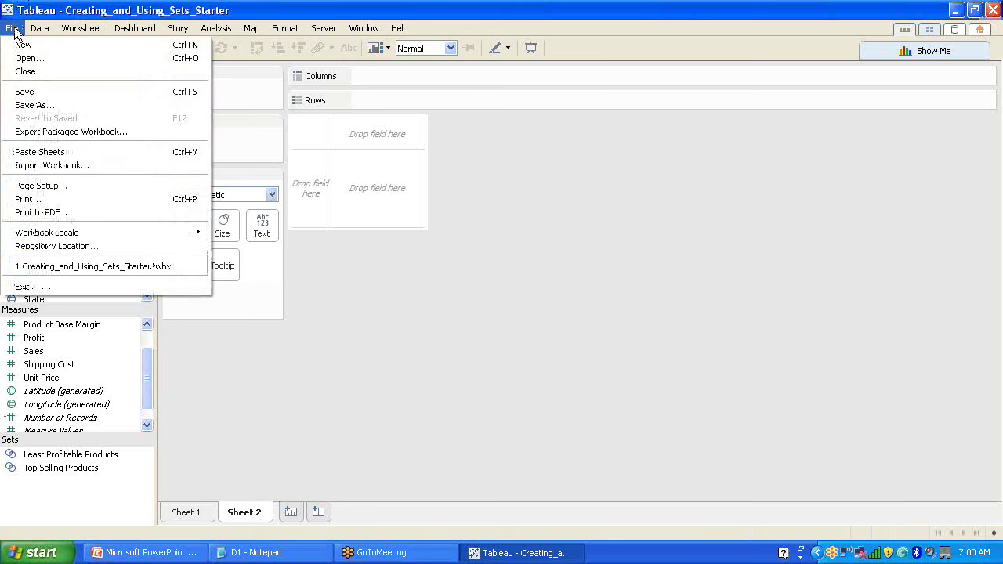
pyautogui.click(33, 60)
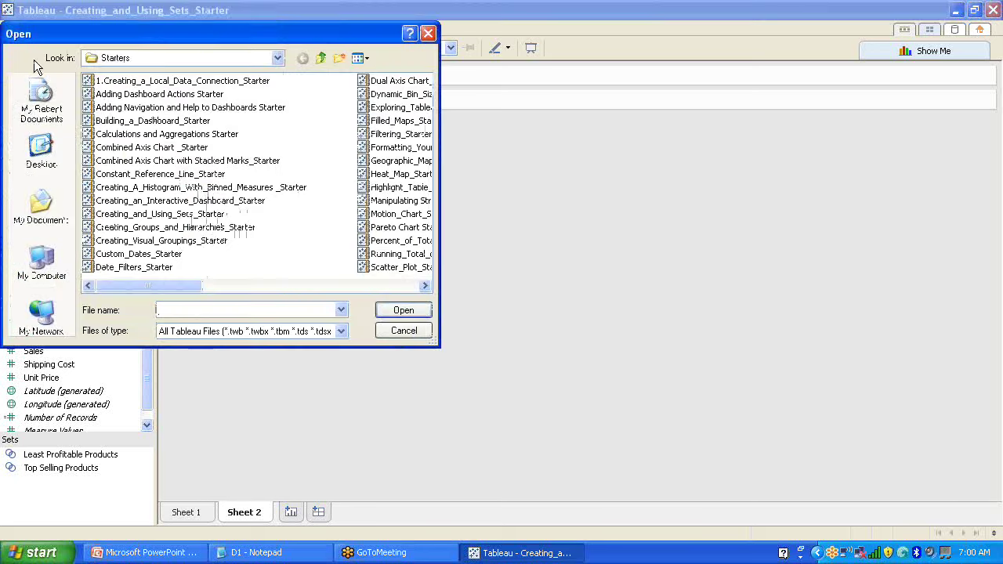
pyautogui.click(163, 201)
pyautogui.press('h')
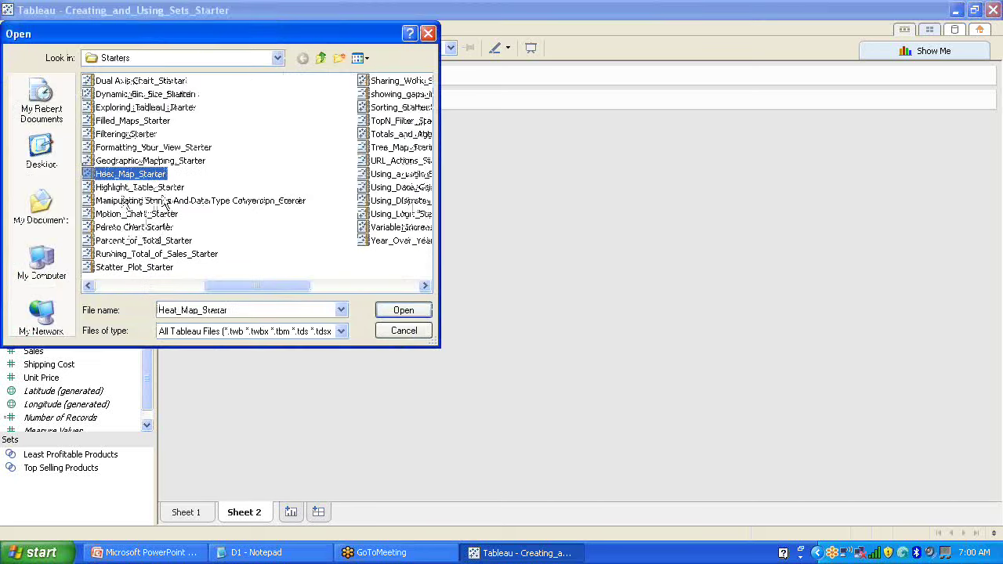
pyautogui.click(428, 33)
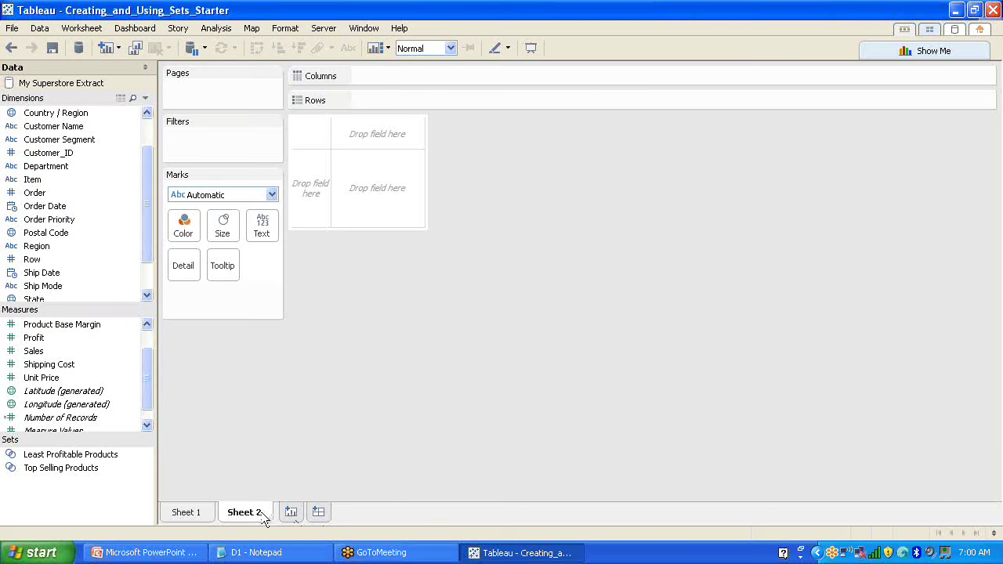
# Create a new blank workbook.
pyautogui.click(78, 47)
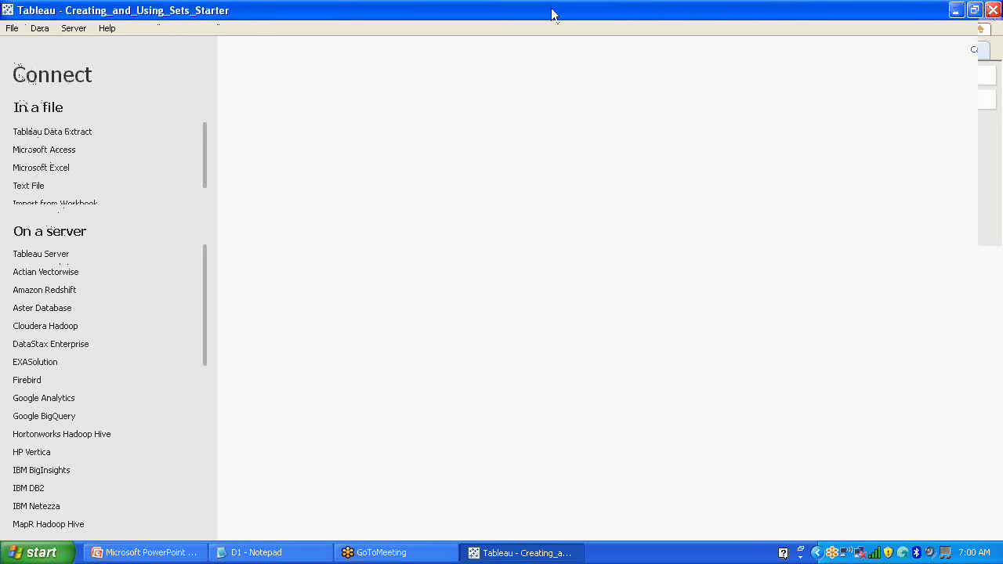
pyautogui.click(14, 29)
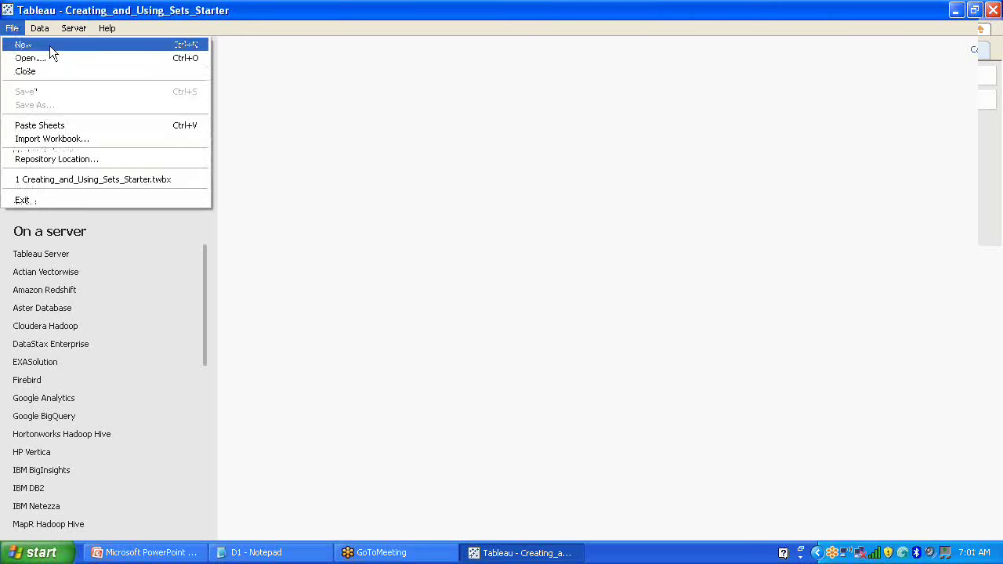
pyautogui.click(45, 45)
pyautogui.click(851, 49)
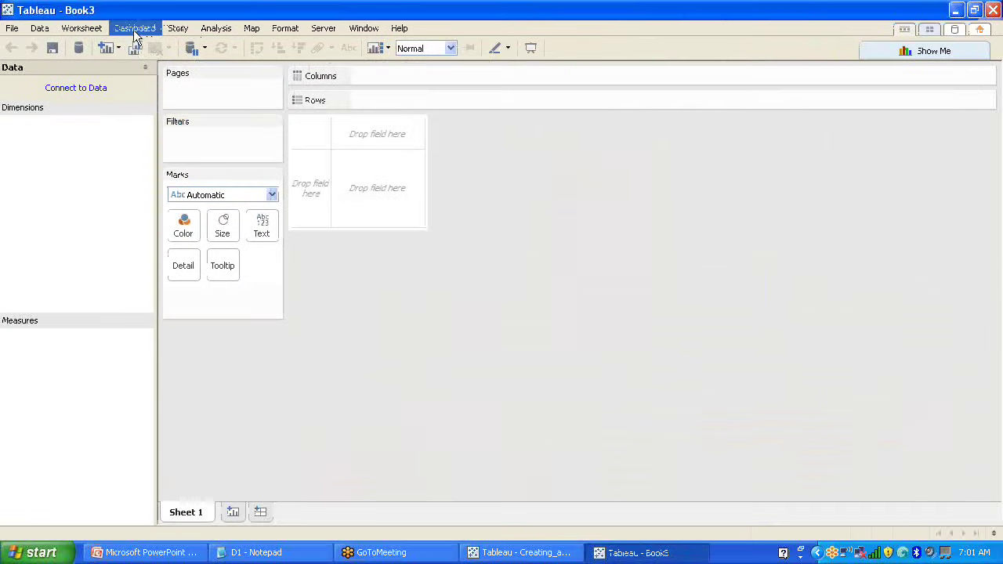
pyautogui.click(97, 89)
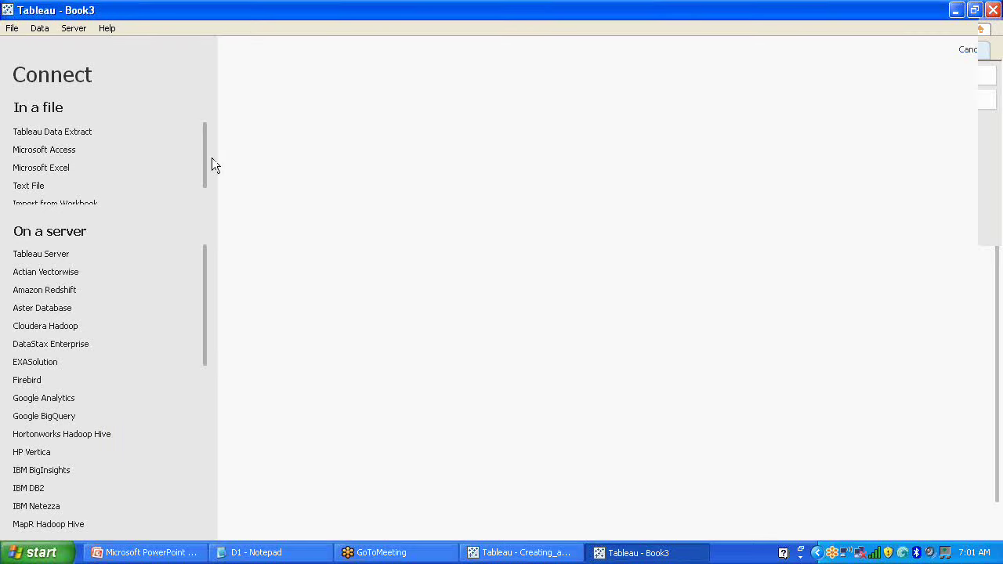
pyautogui.moveTo(206, 159); pyautogui.dragTo(206, 219)
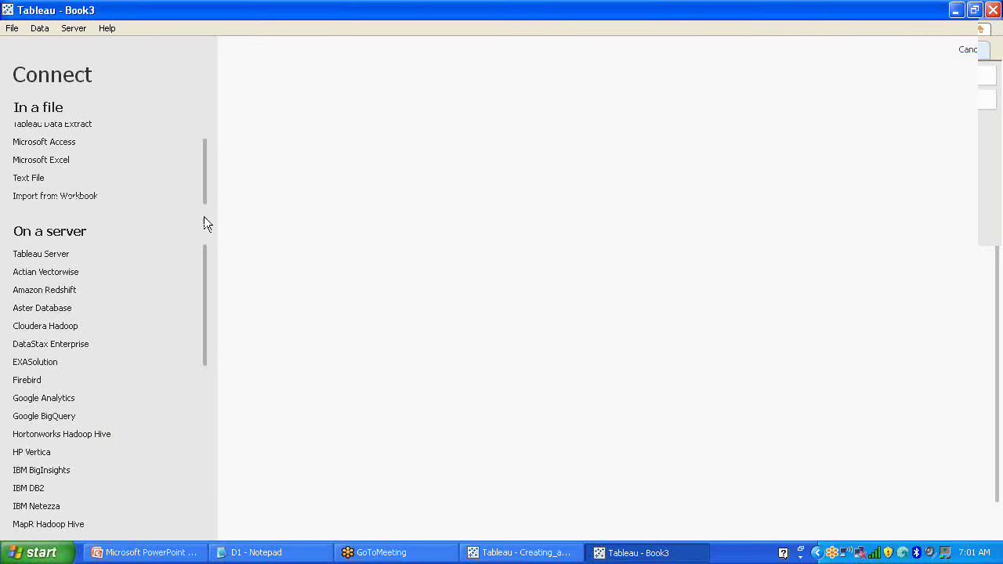
pyautogui.click(56, 161)
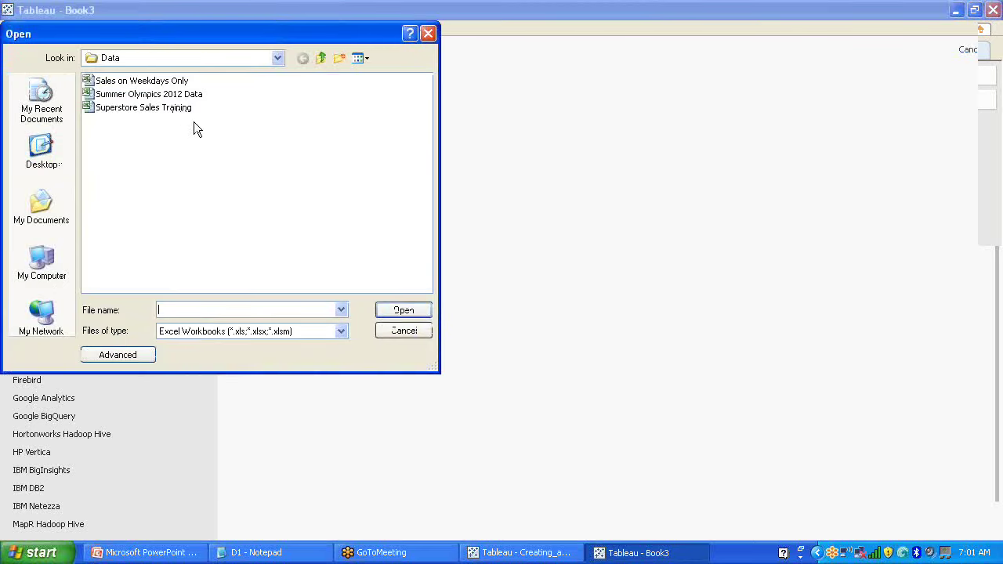
pyautogui.click(279, 58)
pyautogui.click(278, 58)
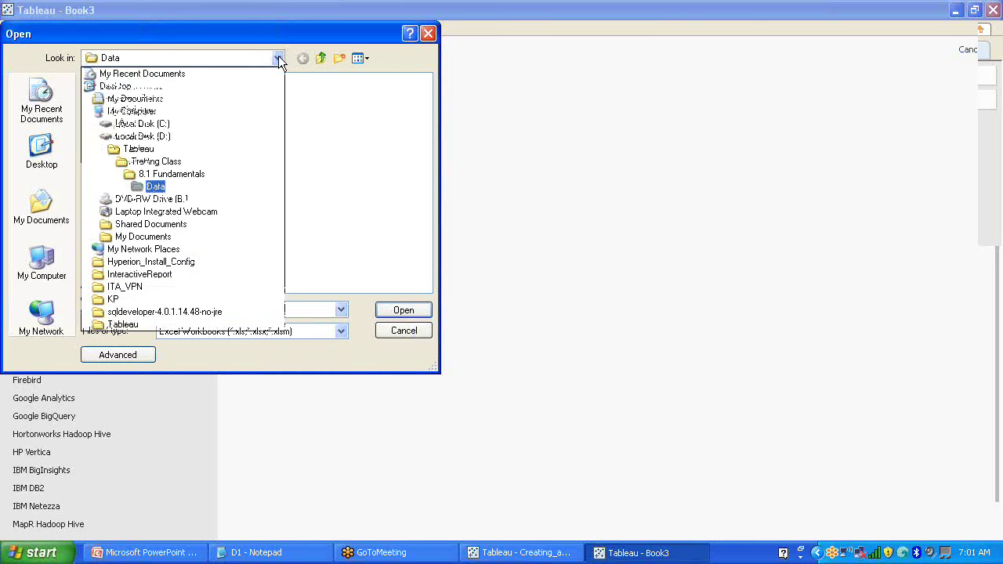
pyautogui.click(188, 98)
pyautogui.doubleClick(154, 147)
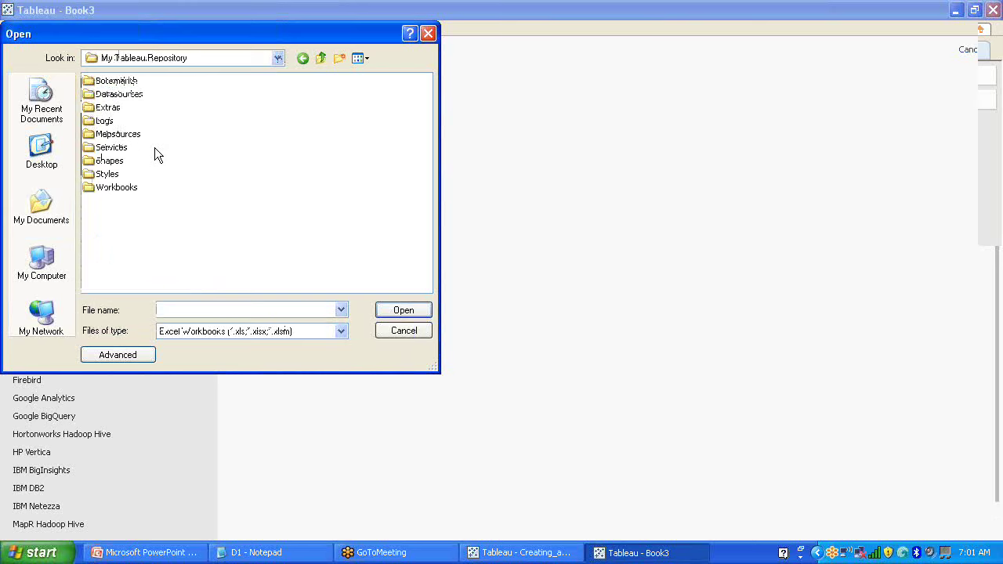
pyautogui.doubleClick(119, 95)
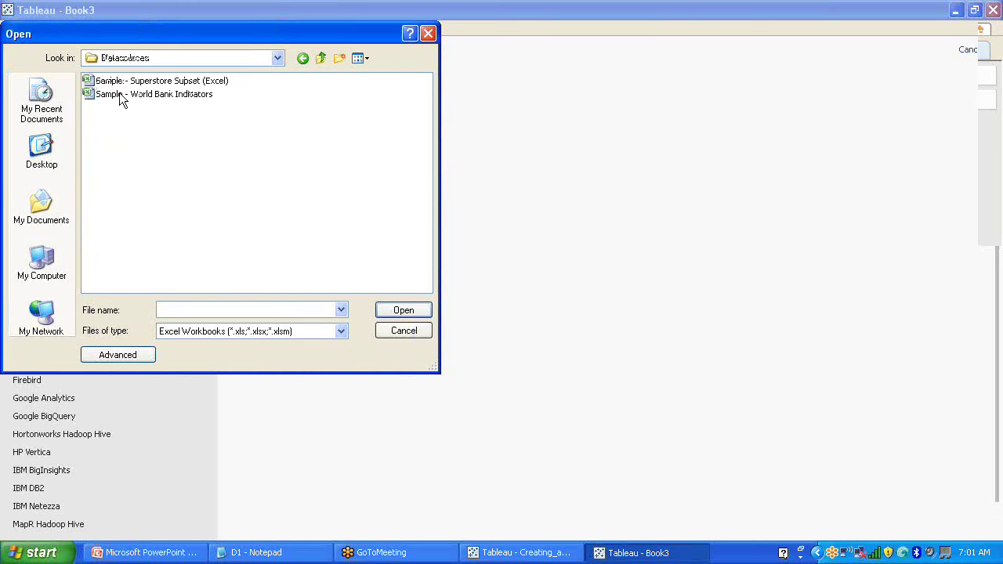
pyautogui.click(278, 58)
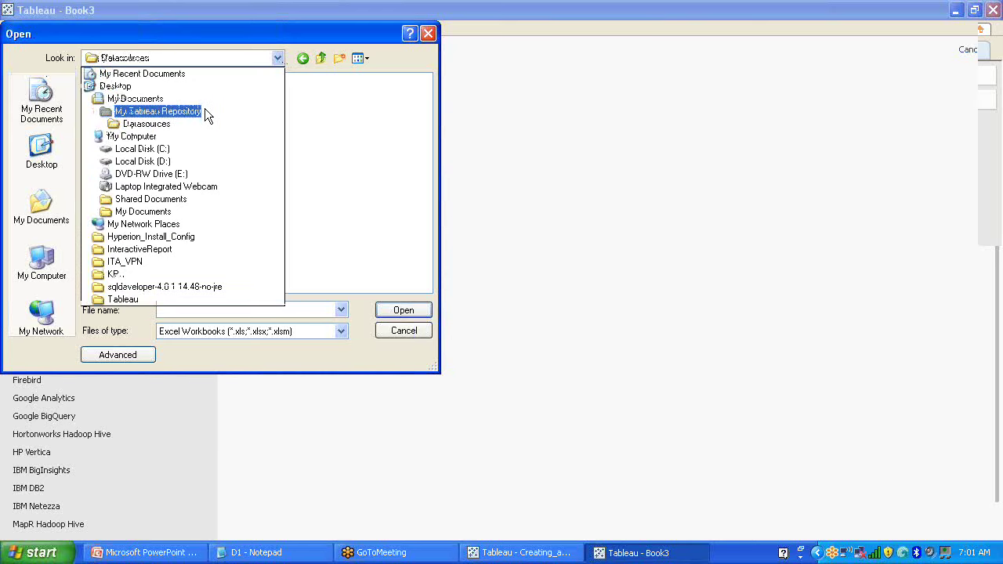
pyautogui.click(192, 153)
pyautogui.click(428, 33)
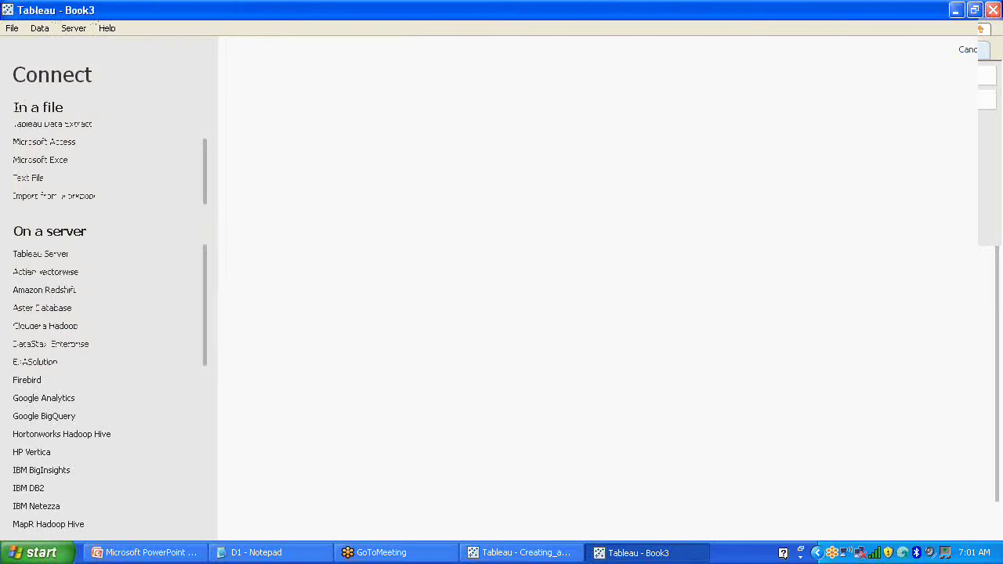
# Close the Book3 and Creating_and_Using_Sets_Starter workbooks and relaunch Tableau 8.2.
pyautogui.click(993, 10)
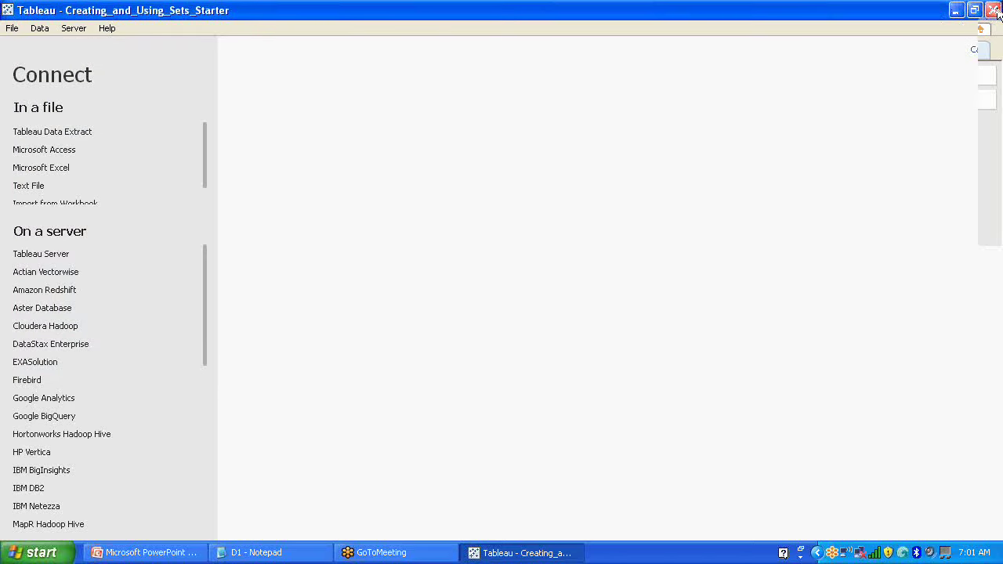
pyautogui.click(993, 9)
pyautogui.click(500, 296)
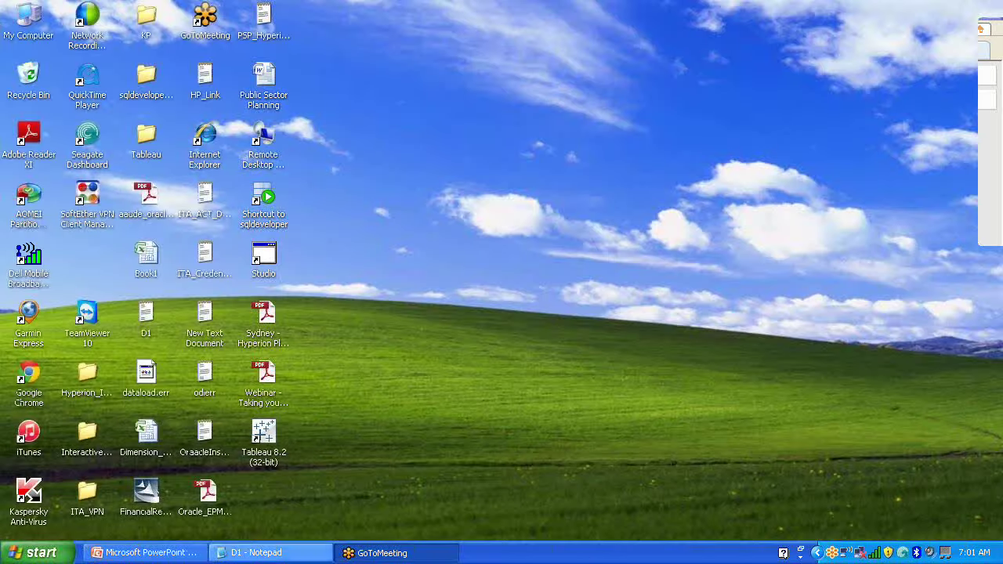
pyautogui.doubleClick(258, 438)
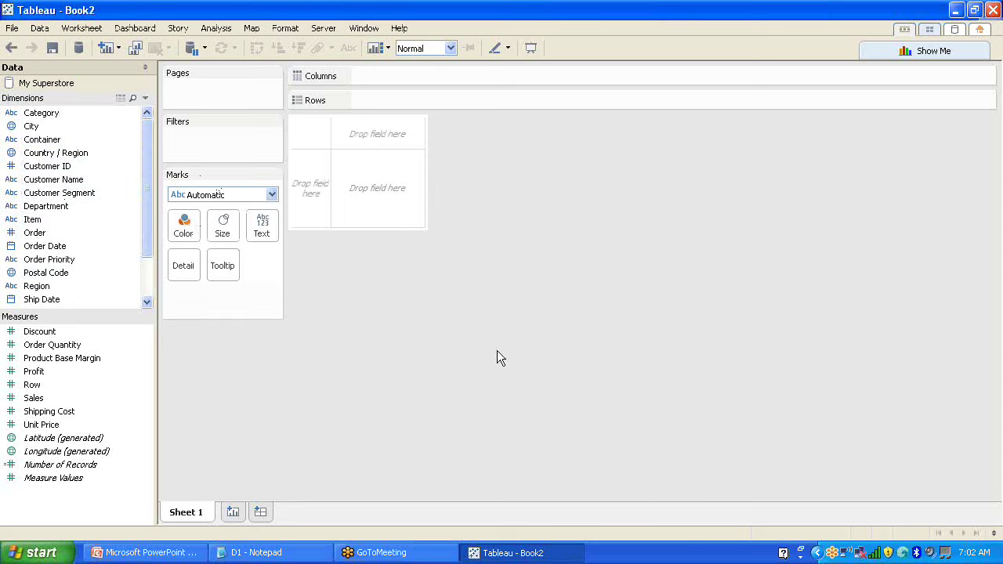
# Rename Sheet 1 as HeatMap.
pyautogui.doubleClick(193, 513)
pyautogui.write('Hea')
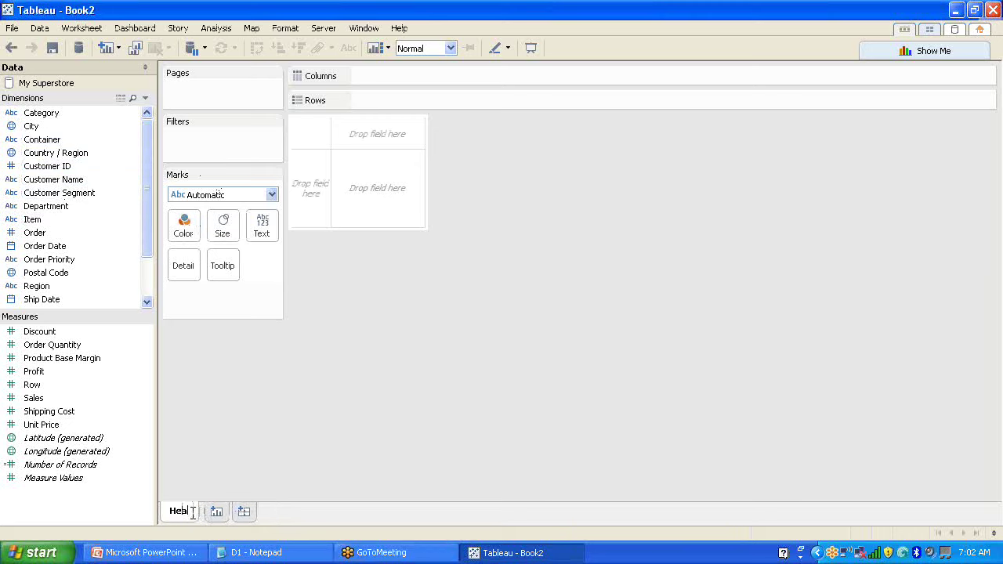
pyautogui.write('tMap')
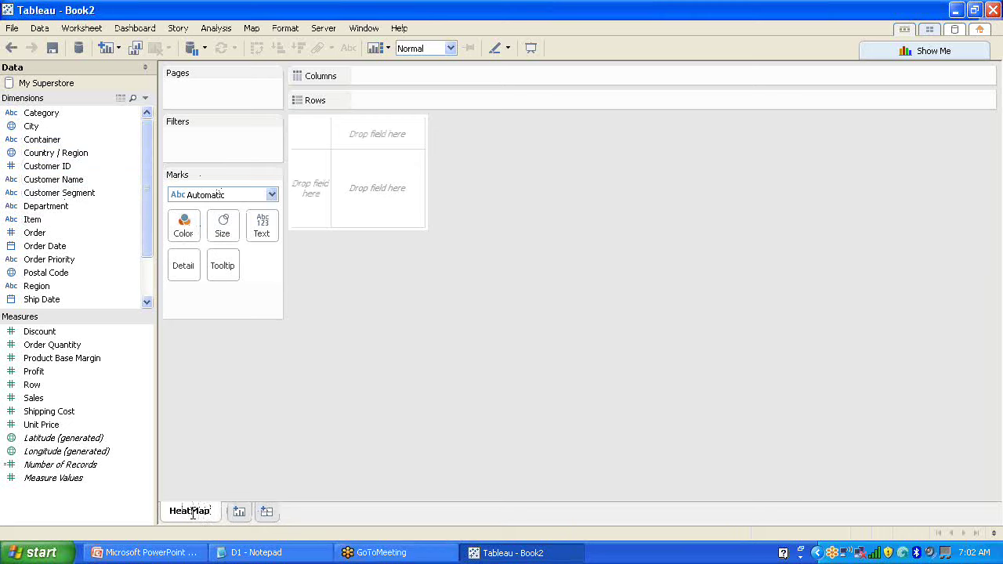
pyautogui.write('!')
pyautogui.press('Return')
# Add Sub Region as a filter that uses all values.
pyautogui.scroll(-2, 47, 282)
pyautogui.moveTo(45, 286); pyautogui.dragTo(201, 133)
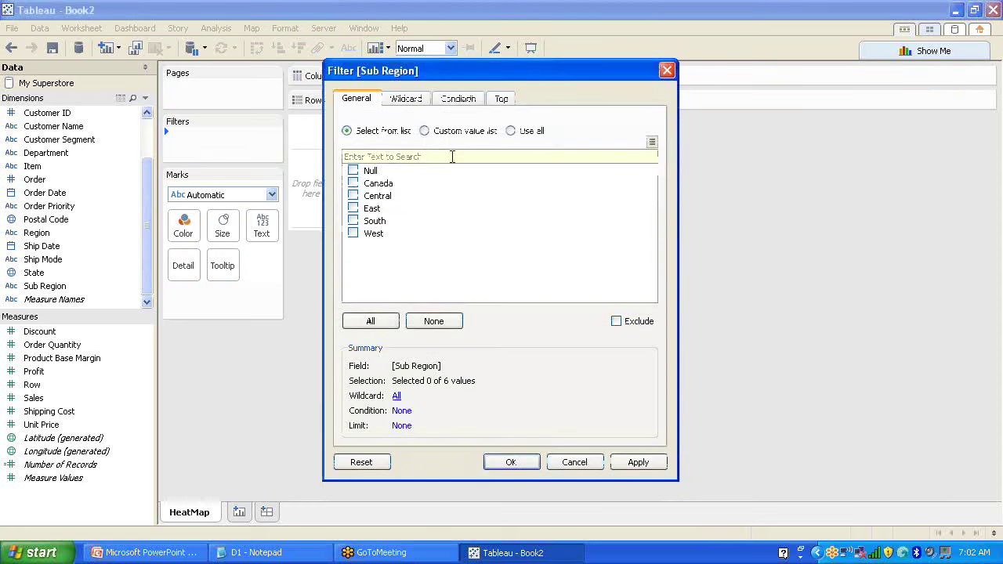
pyautogui.click(510, 131)
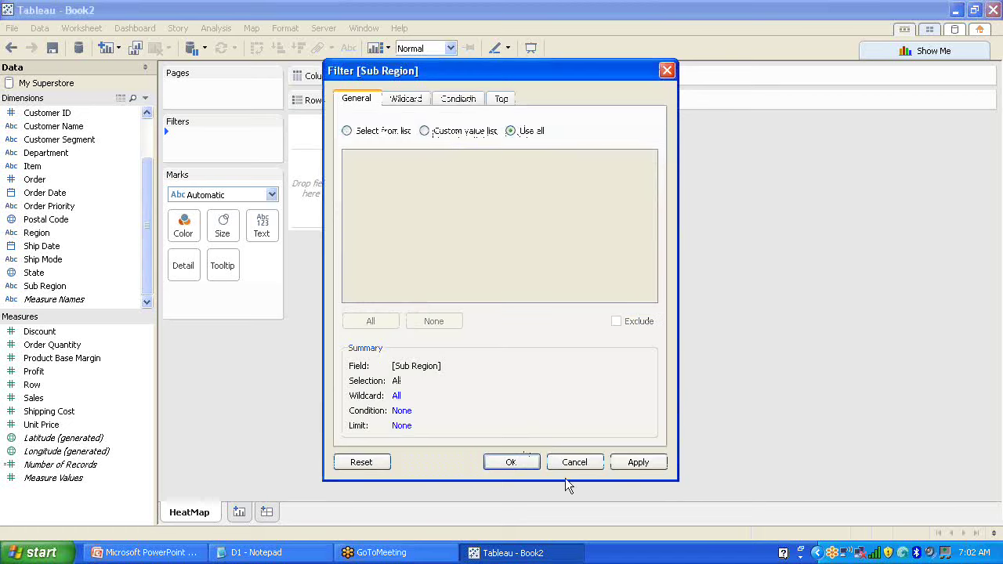
pyautogui.click(639, 462)
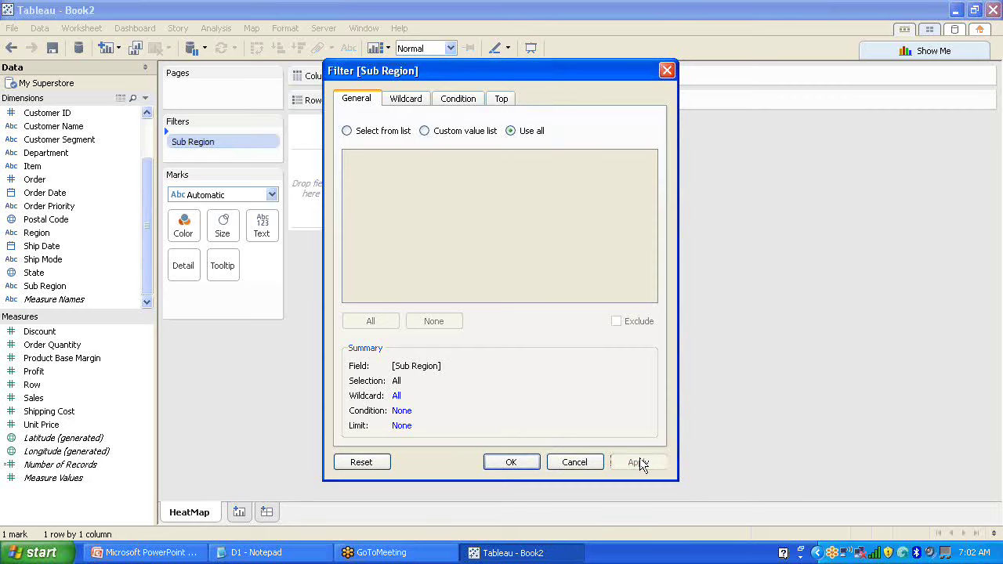
pyautogui.click(511, 463)
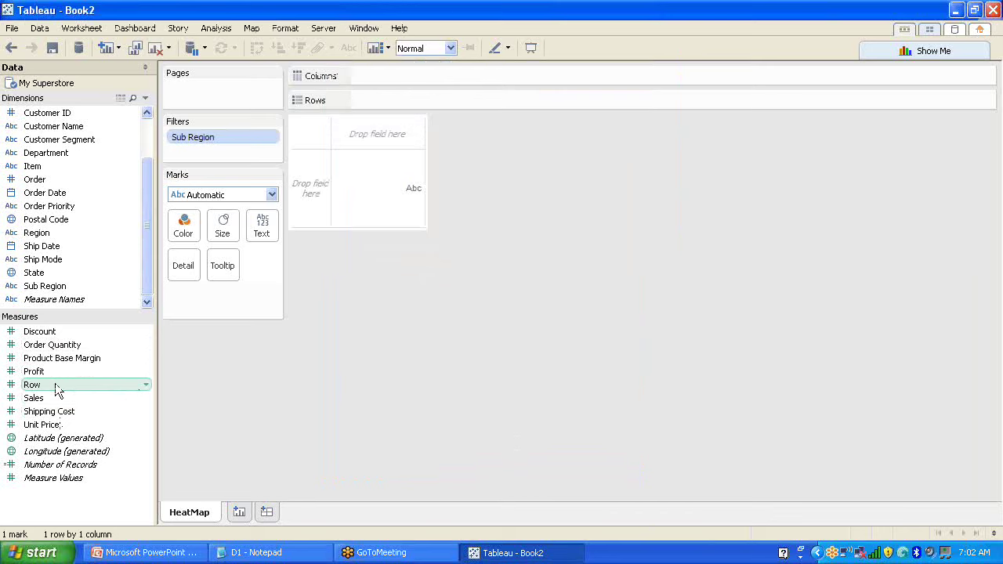
# Size the marks by the sum of Sales and try out a larger mark size.
pyautogui.moveTo(41, 400); pyautogui.dragTo(229, 223)
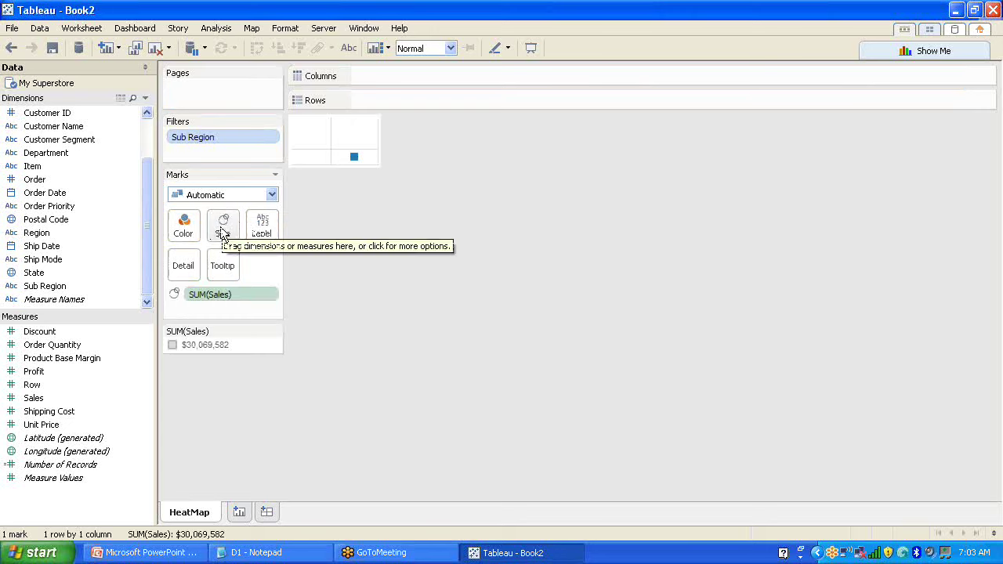
pyautogui.click(223, 233)
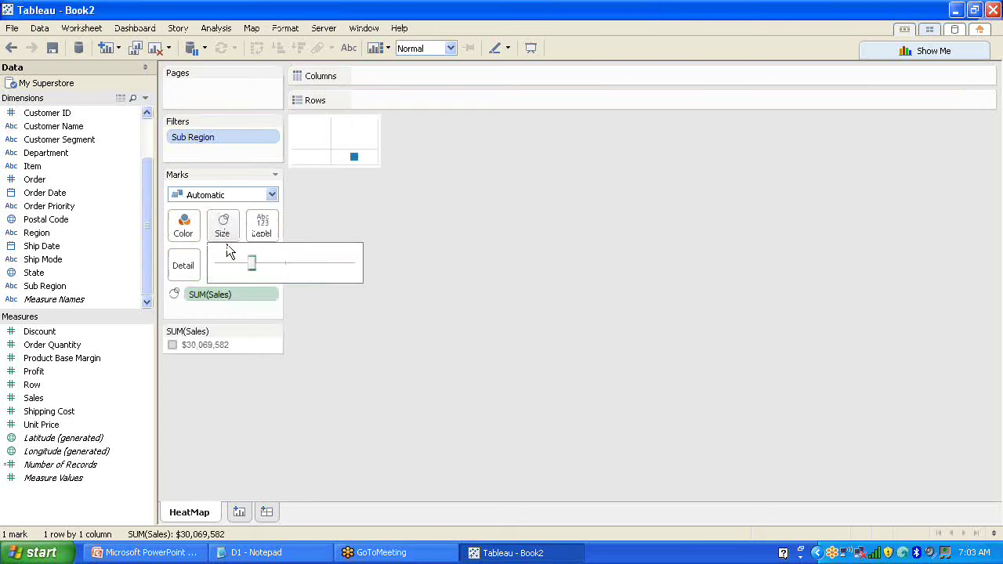
pyautogui.moveTo(253, 263); pyautogui.dragTo(273, 270)
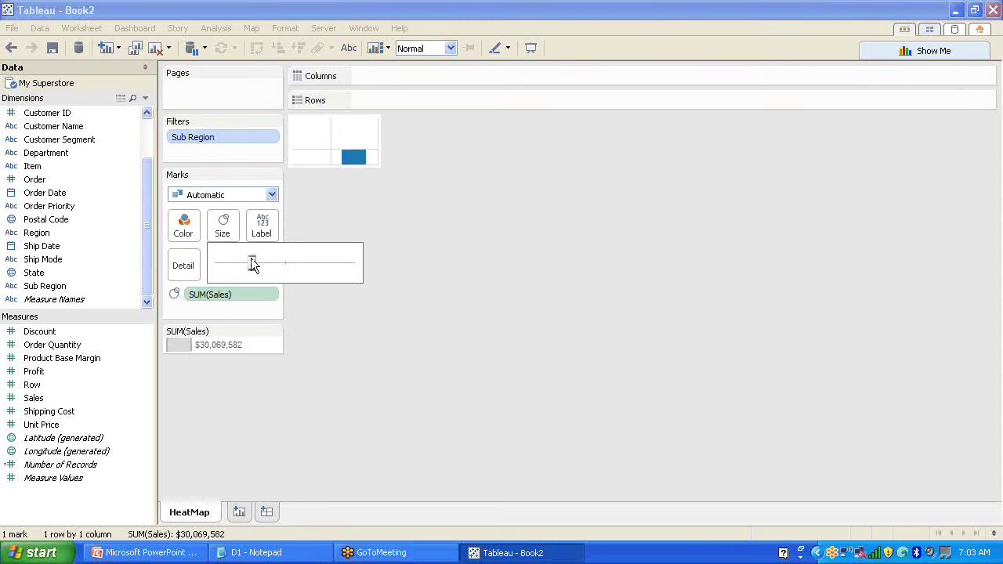
pyautogui.click(396, 303)
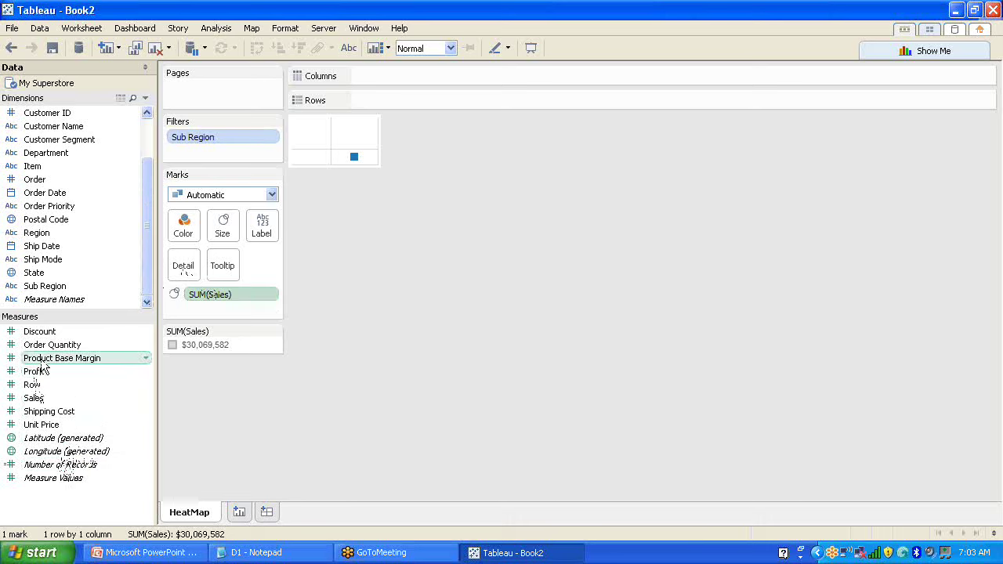
# Color the marks by the sum of Profit and place Sub Region on Columns.
pyautogui.moveTo(35, 372); pyautogui.dragTo(184, 227)
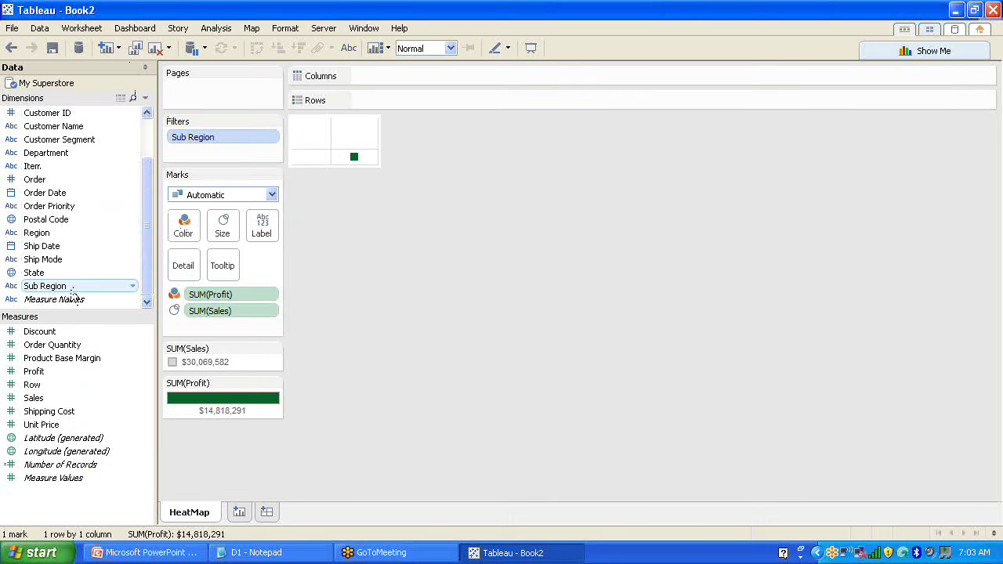
pyautogui.moveTo(72, 292); pyautogui.dragTo(403, 83)
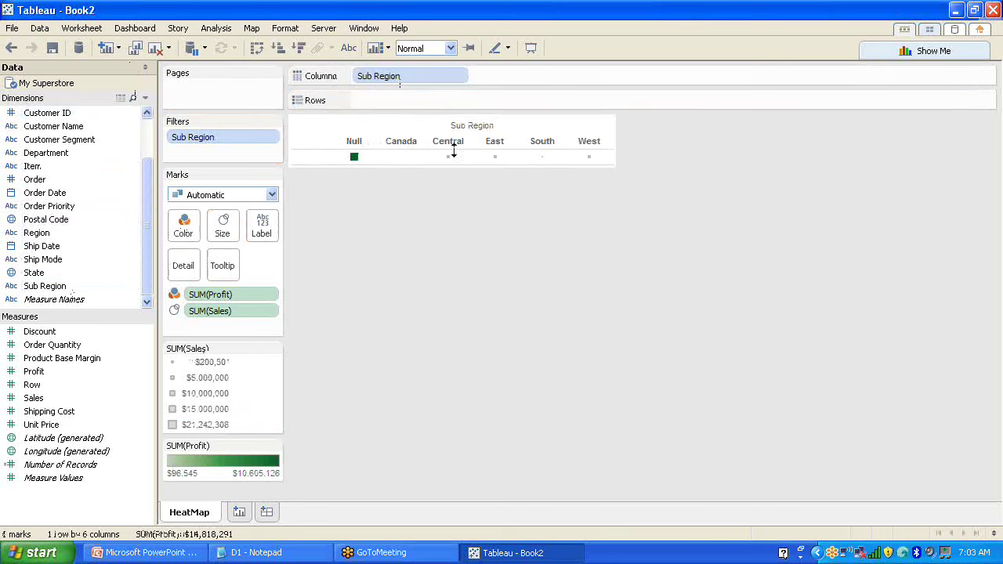
# Set the Sub Region filter to select Canada, Central, East, South and West from the list, leaving out Null.
pyautogui.doubleClick(212, 136)
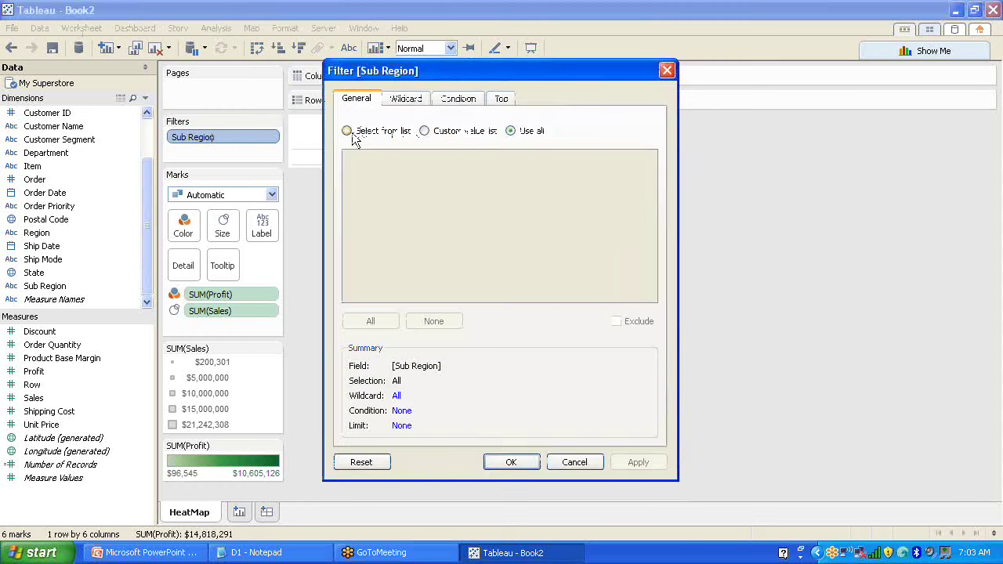
pyautogui.click(347, 132)
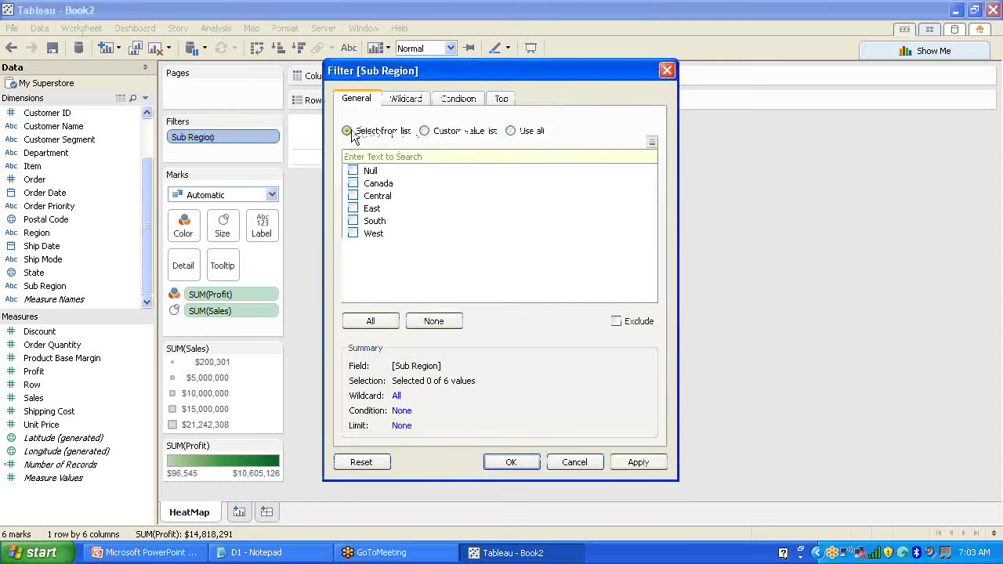
pyautogui.click(352, 184)
pyautogui.click(352, 196)
pyautogui.click(353, 208)
pyautogui.click(353, 233)
pyautogui.click(353, 221)
pyautogui.click(638, 463)
pyautogui.click(511, 463)
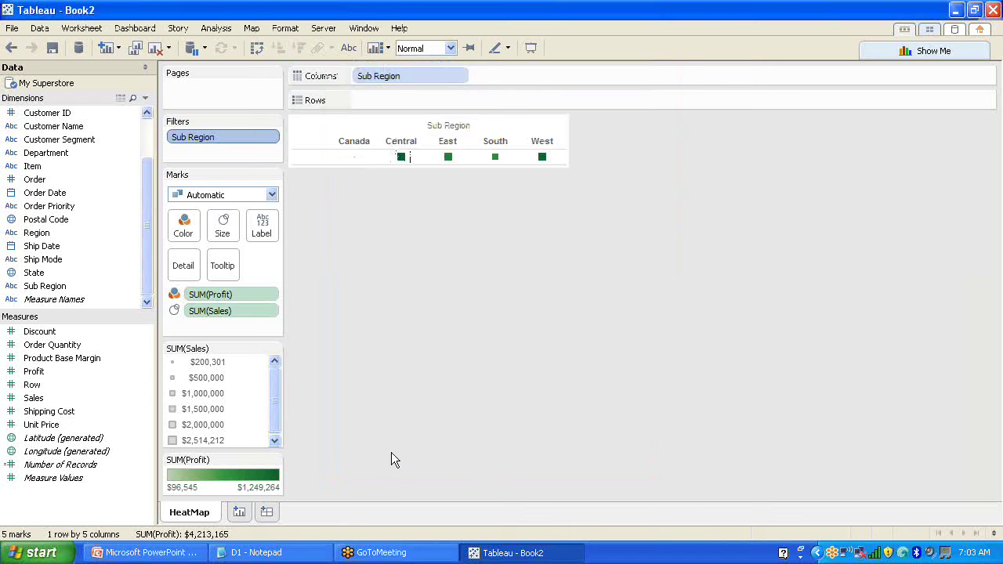
# Show a quick filter for Sub Region and deselect Canada in it.
pyautogui.rightClick(249, 136)
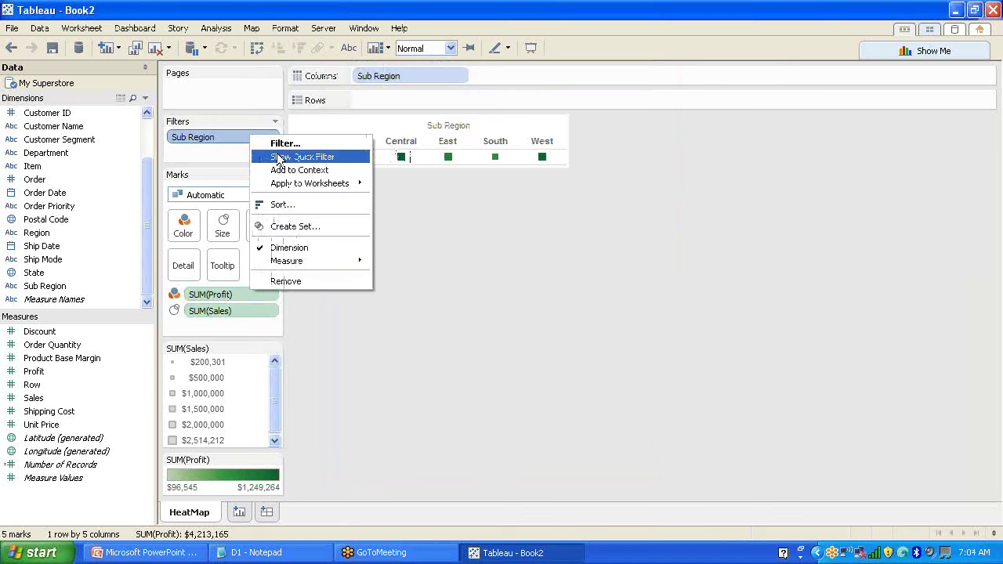
pyautogui.click(279, 158)
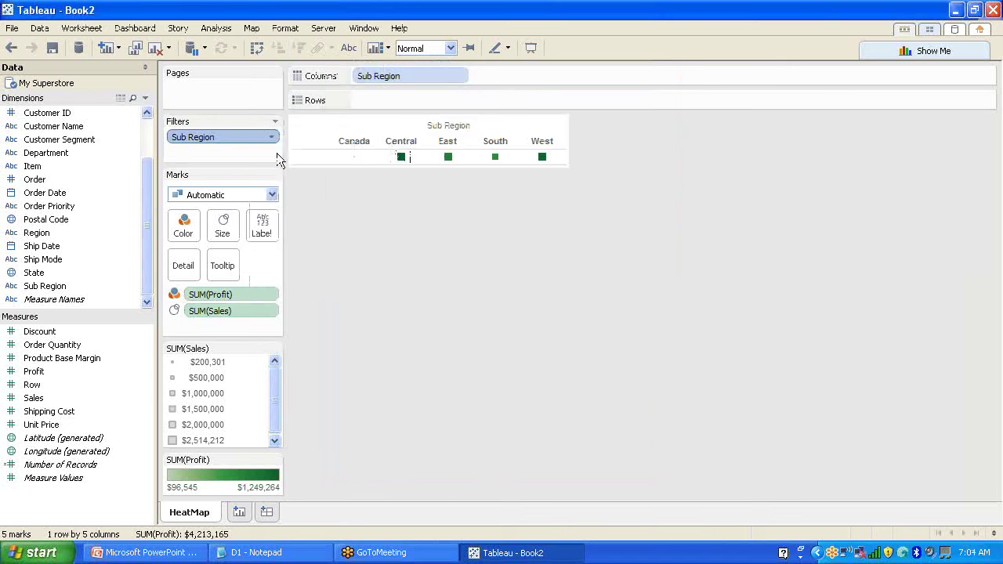
pyautogui.click(887, 160)
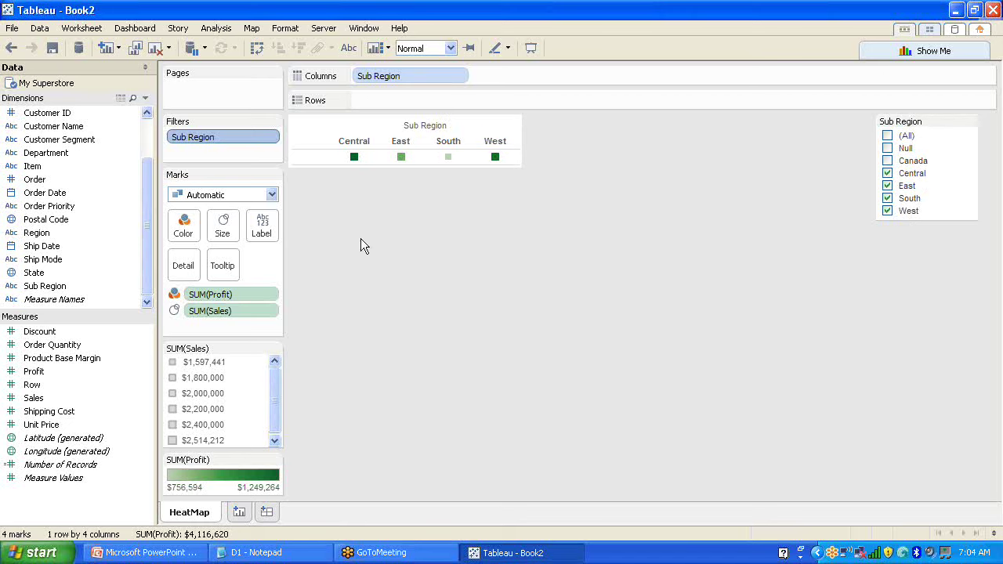
# Place the Category dimension on Rows.
pyautogui.moveTo(148, 188); pyautogui.dragTo(151, 143)
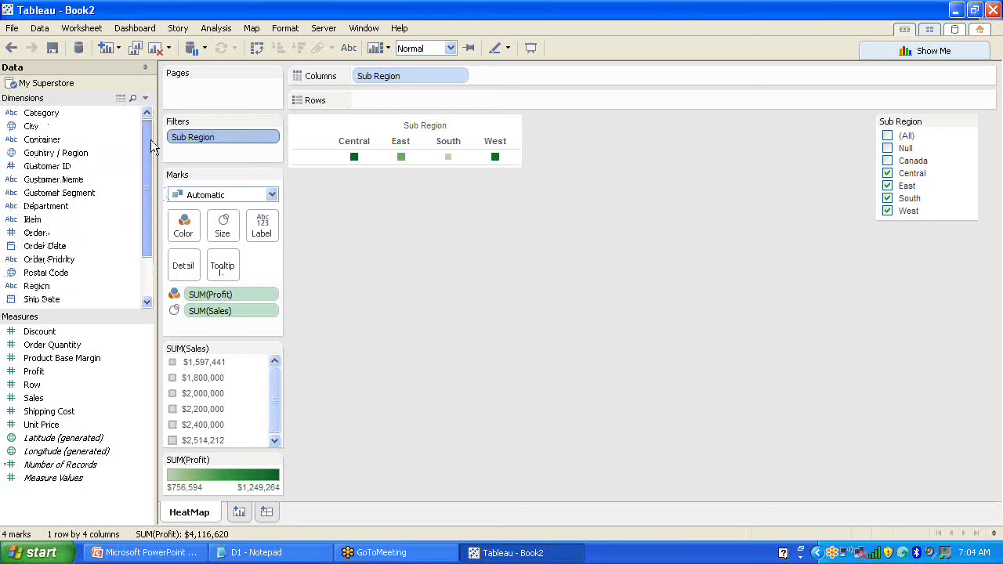
pyautogui.moveTo(71, 114); pyautogui.dragTo(426, 105)
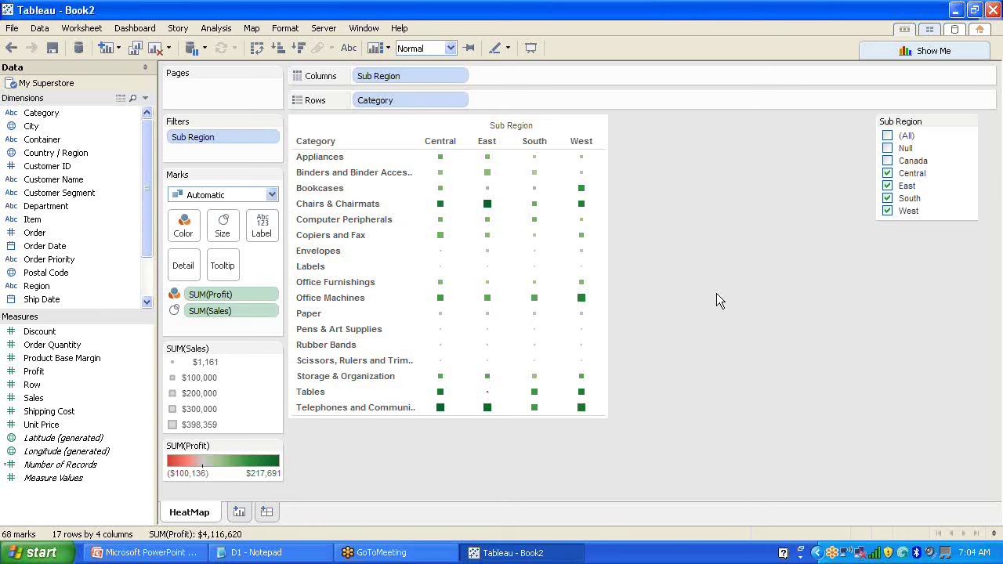
# Exclude the Central mark of Chairs & Chairmats, and take Category off Rows and place it back.
pyautogui.moveTo(440, 208)
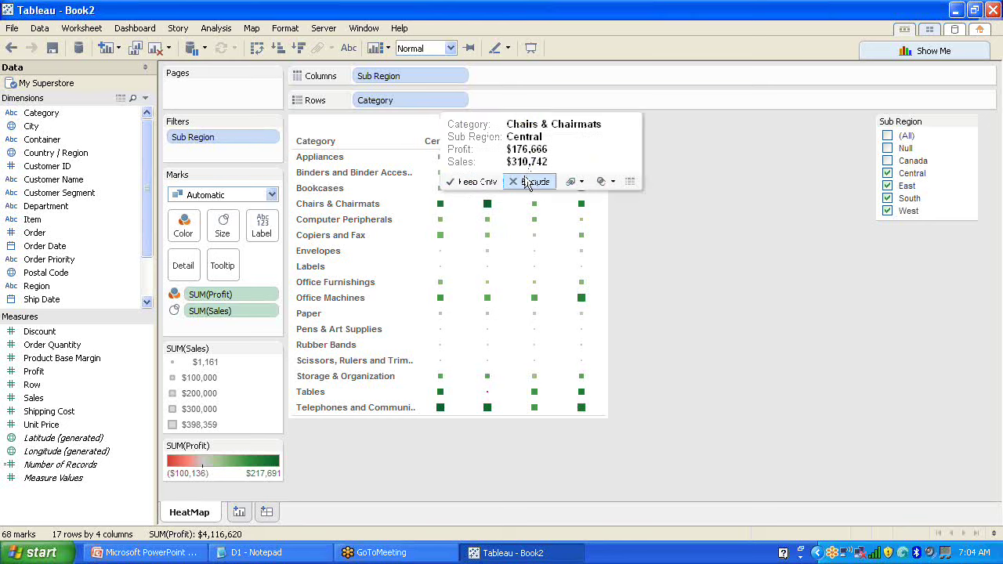
pyautogui.click(527, 182)
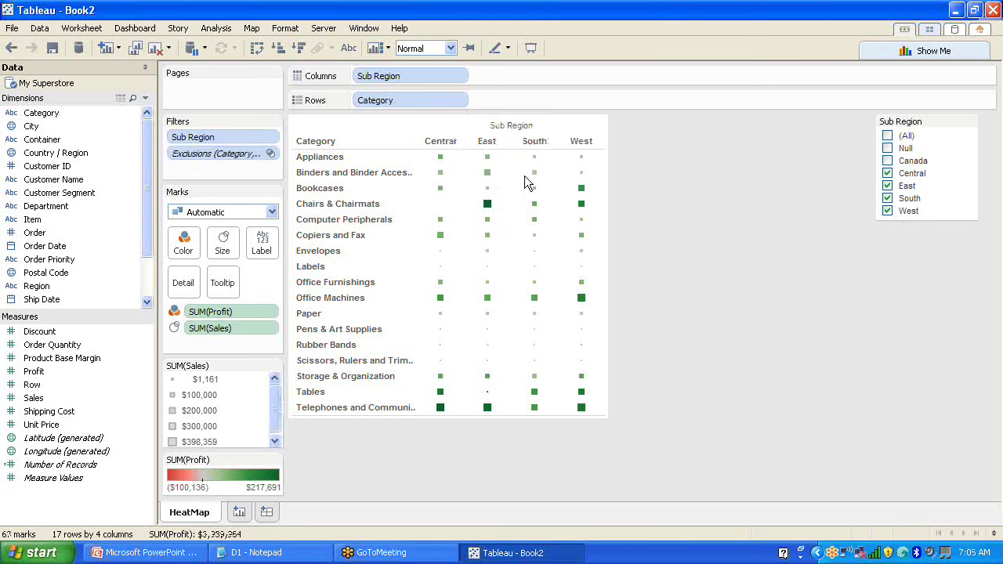
pyautogui.rightClick(441, 208)
pyautogui.click(439, 204)
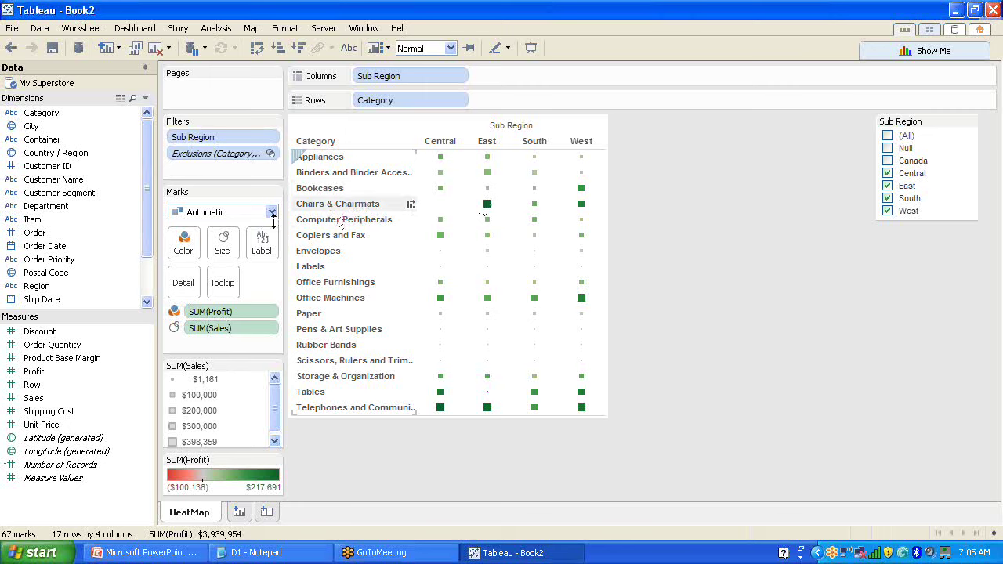
pyautogui.moveTo(437, 100); pyautogui.dragTo(105, 221)
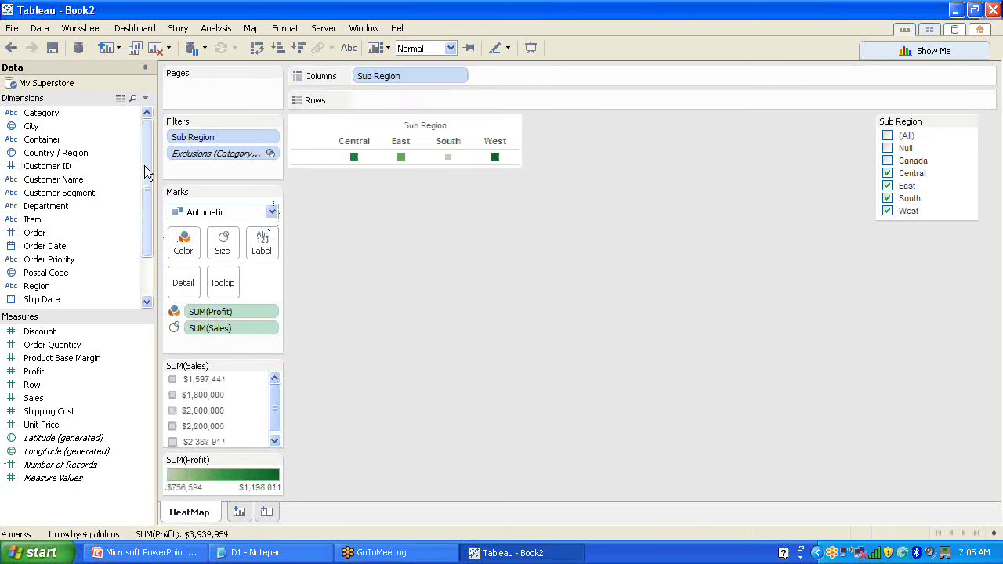
pyautogui.moveTo(49, 114); pyautogui.dragTo(445, 100)
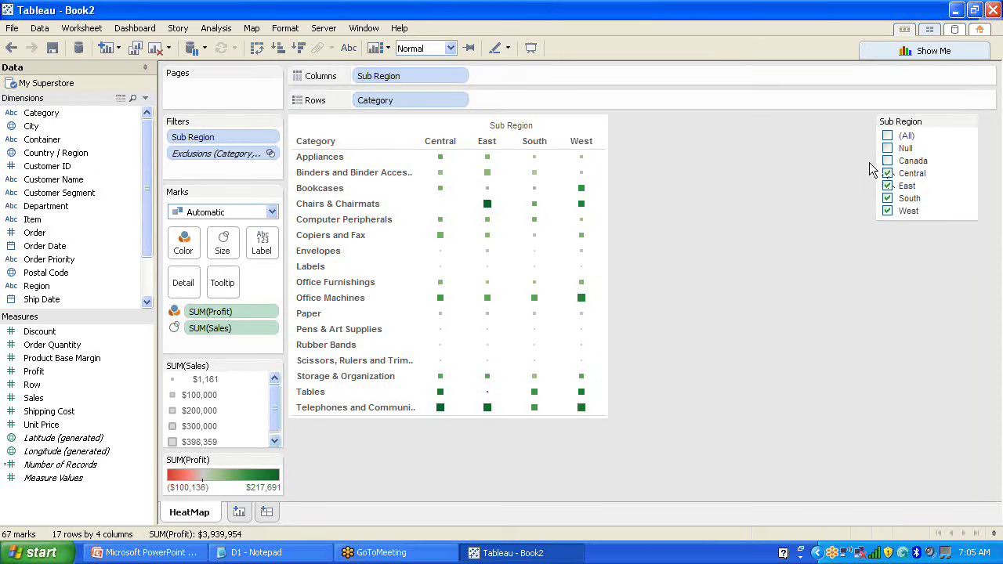
# Keep only the Chairs & Chairmats category in the view, and also exclude that same category.
pyautogui.rightClick(349, 205)
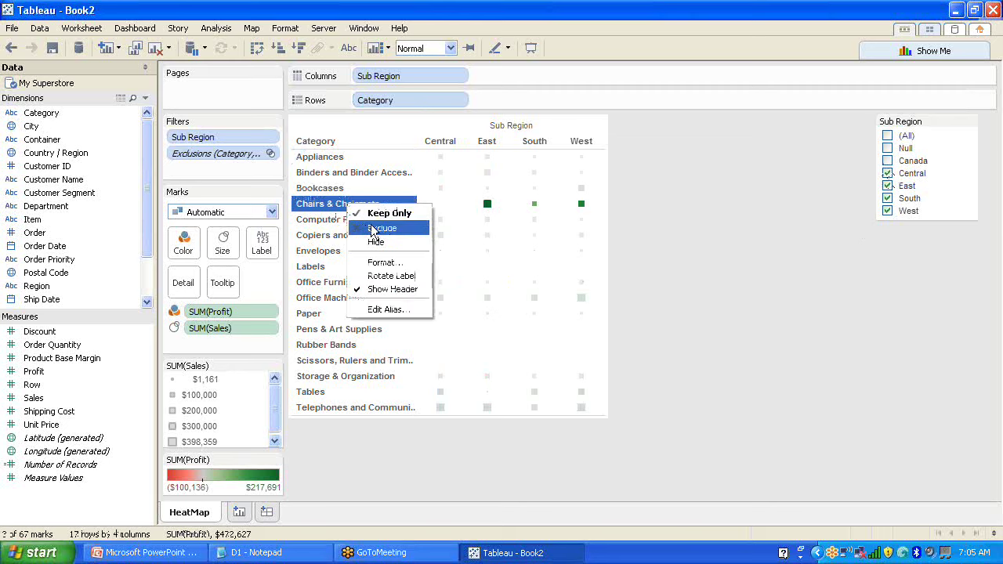
pyautogui.click(373, 229)
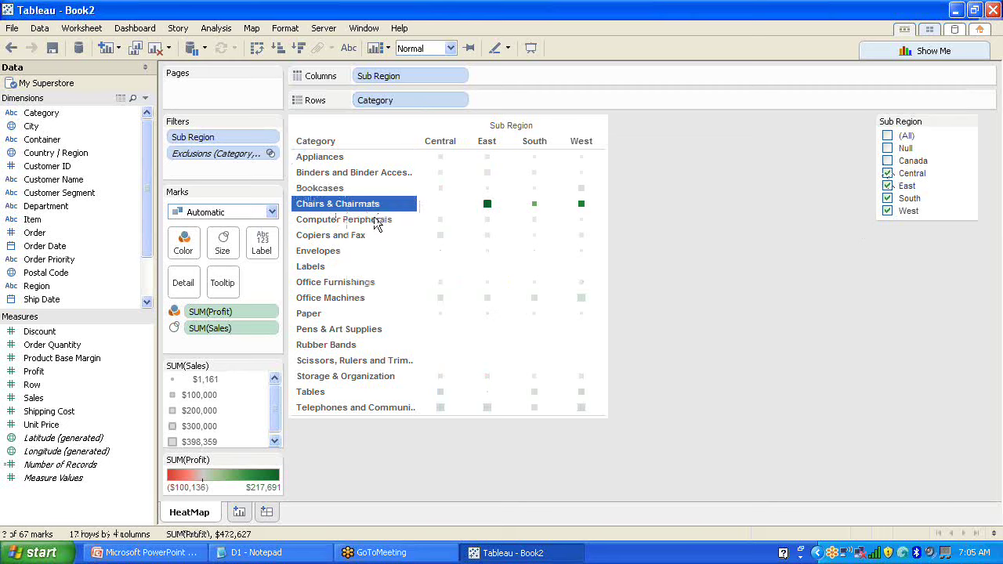
pyautogui.rightClick(333, 157)
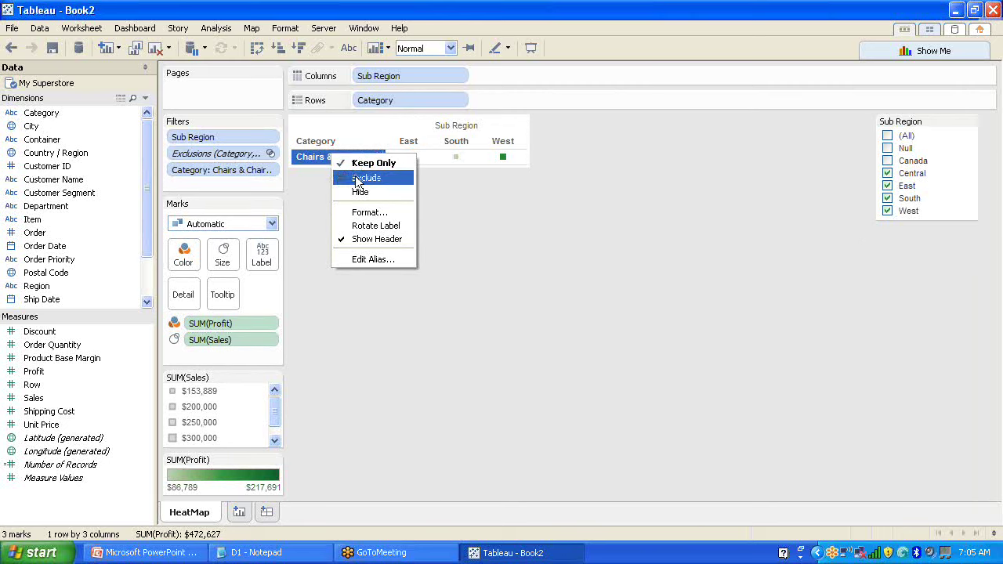
pyautogui.click(358, 180)
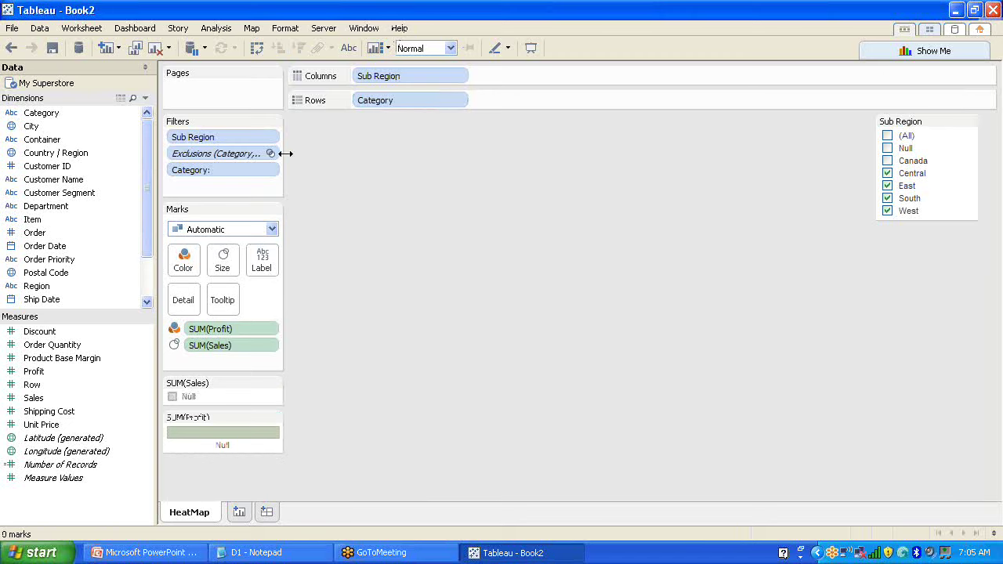
# Remove the Category filter and the Exclusions filter from the sheet.
pyautogui.click(244, 166)
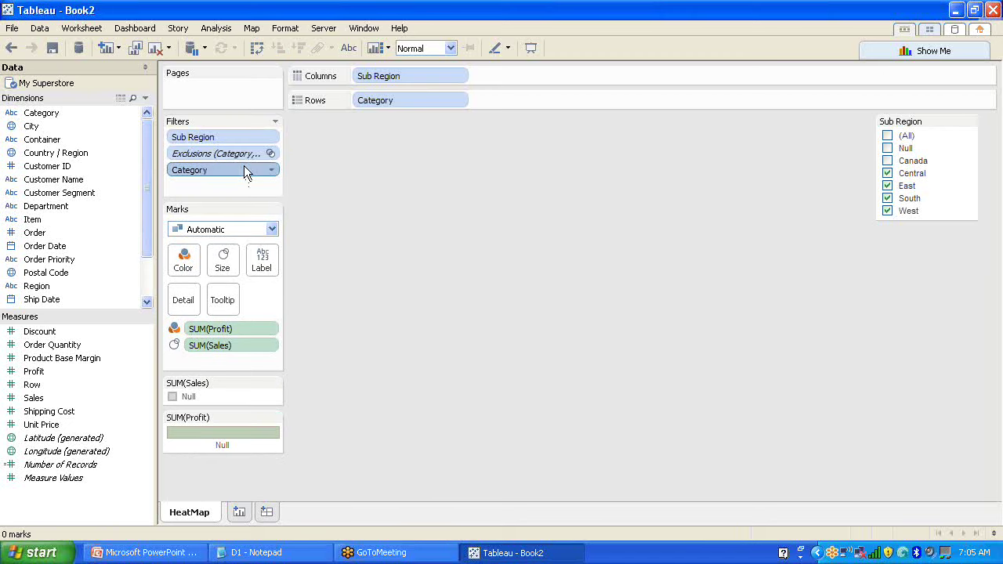
pyautogui.press('Delete')
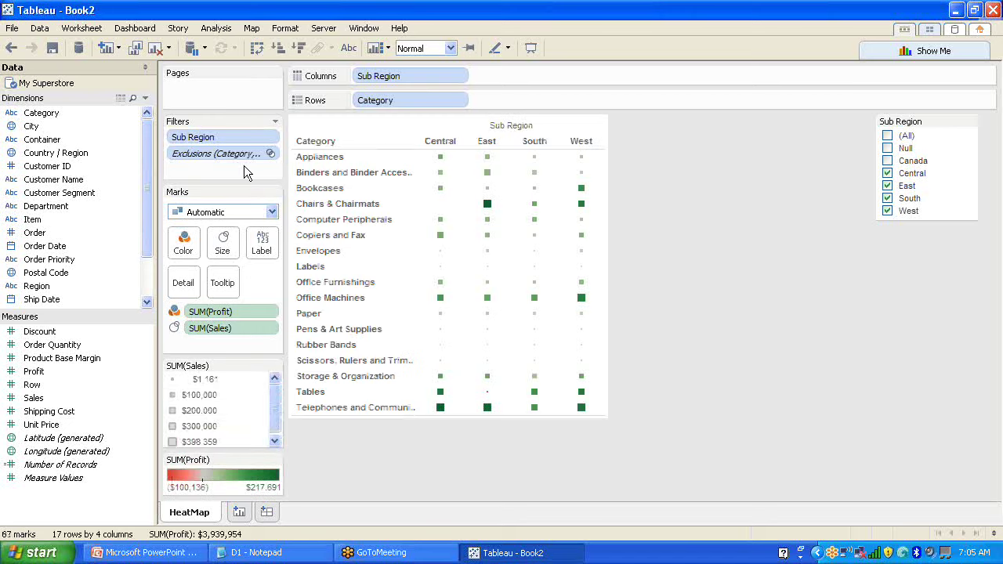
pyautogui.click(237, 154)
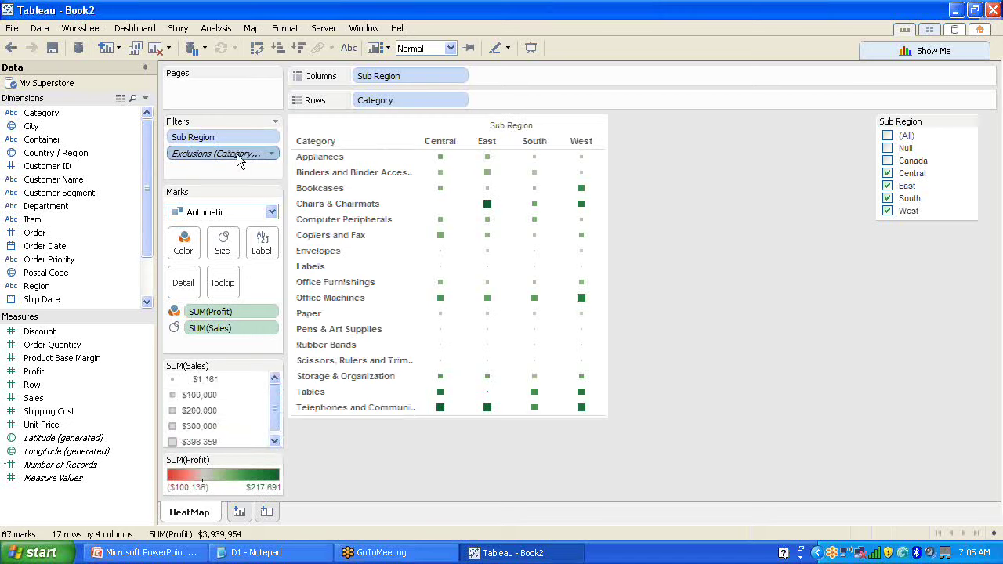
pyautogui.press('Delete')
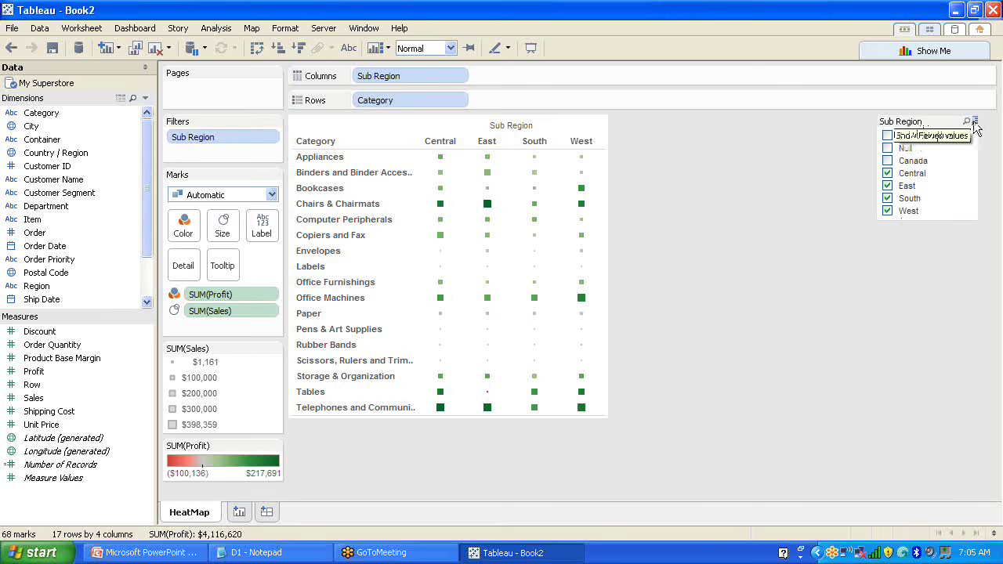
# Customize the Sub Region quick filter to hide its "All" value.
pyautogui.click(974, 9)
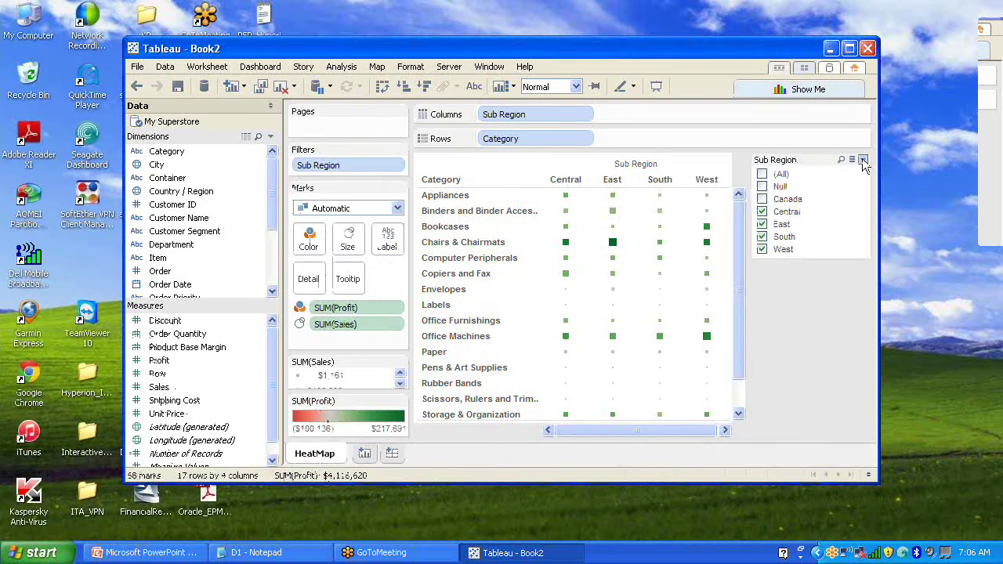
pyautogui.click(862, 160)
pyautogui.moveTo(784, 233)
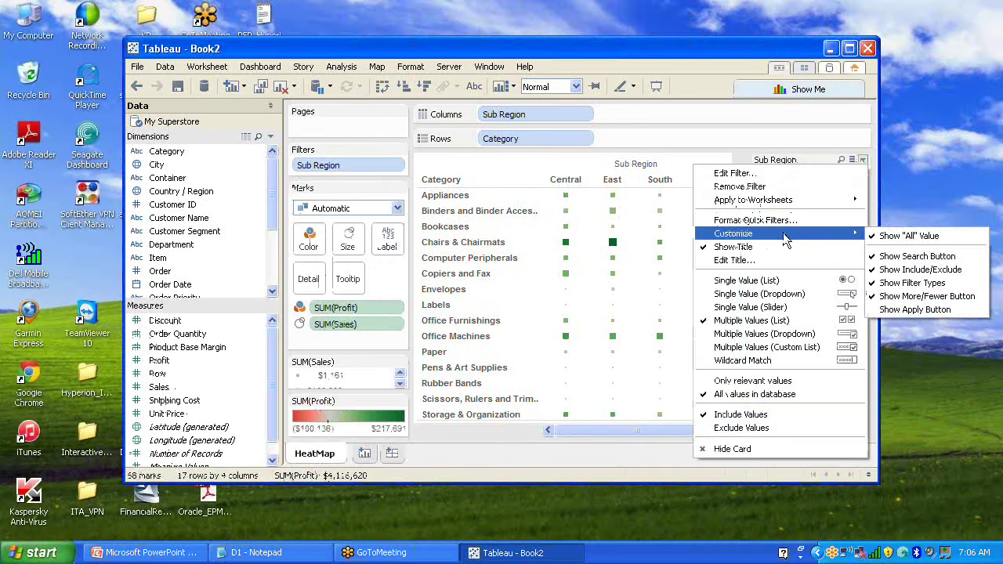
pyautogui.click(894, 240)
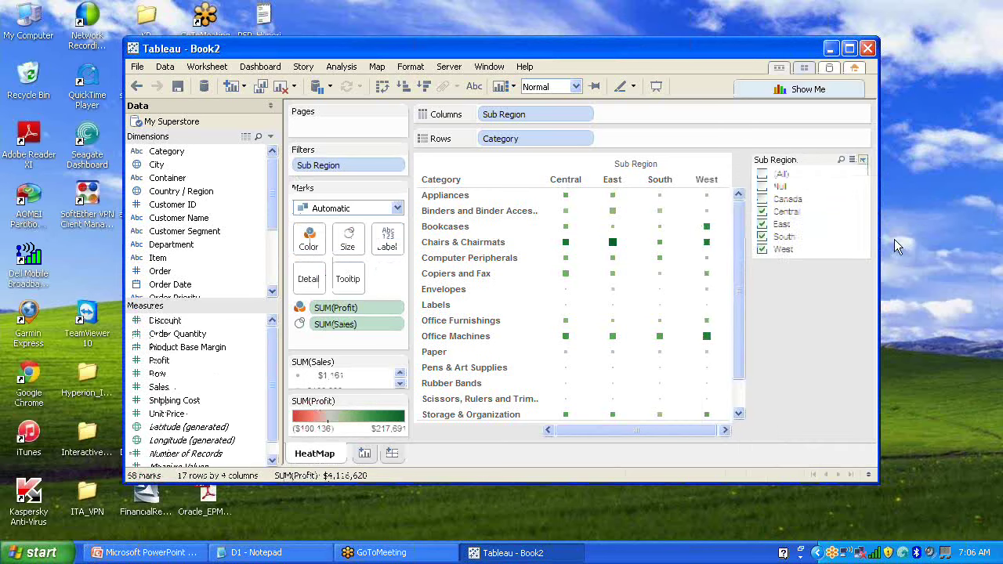
# Switch the Sub Region quick filter to a single-value list and try out individual sub regions, ending with West.
pyautogui.click(863, 160)
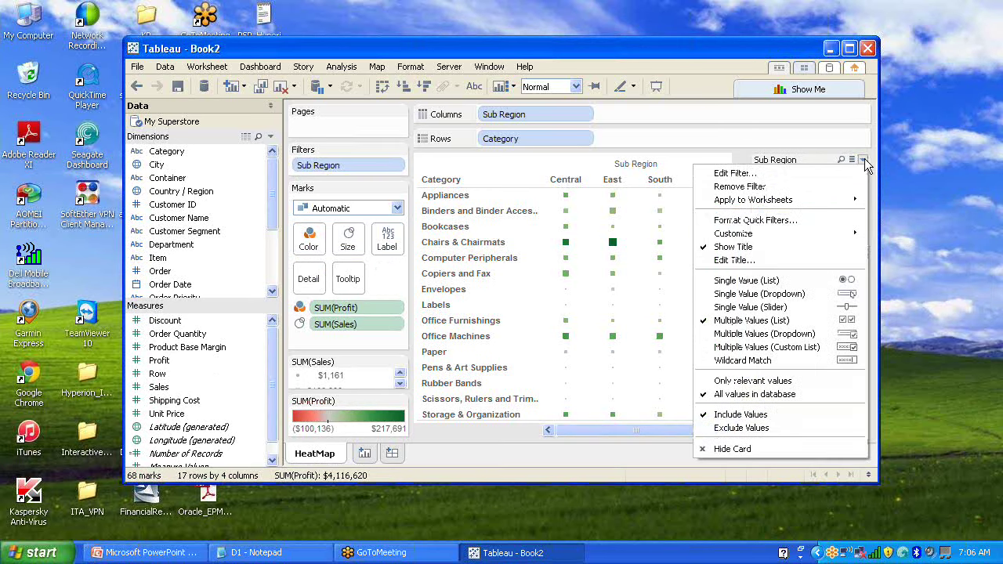
pyautogui.click(787, 281)
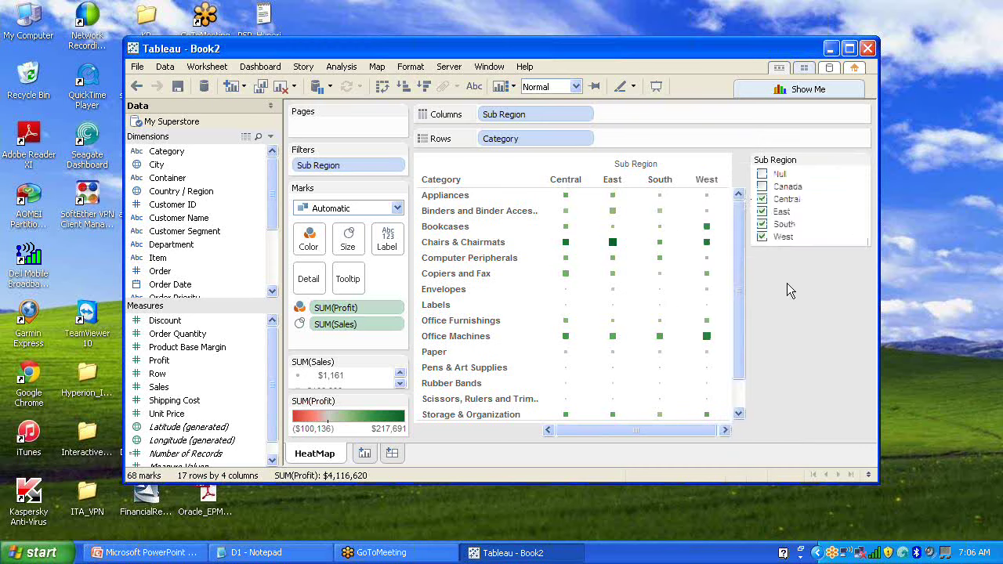
pyautogui.click(763, 187)
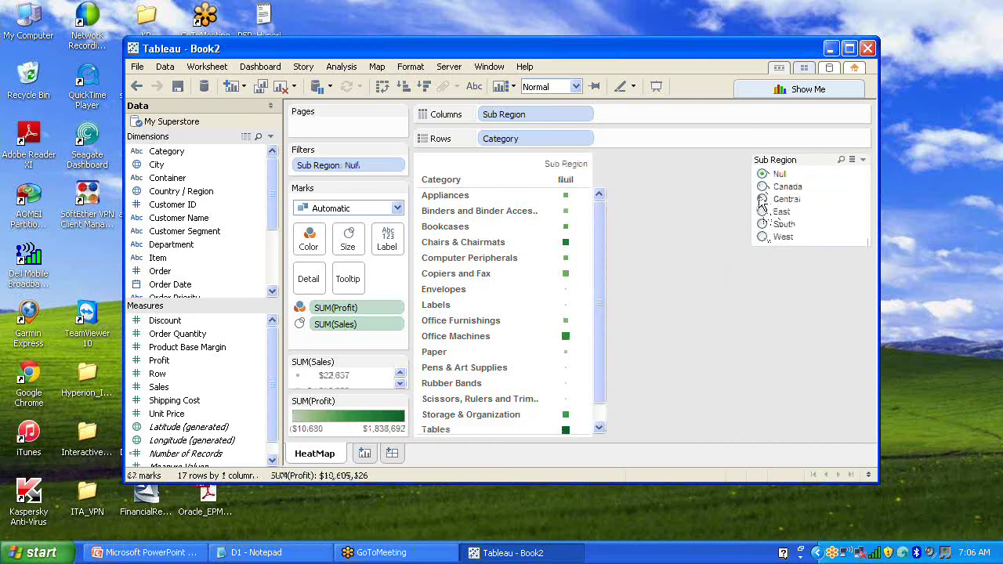
pyautogui.click(762, 199)
pyautogui.click(850, 50)
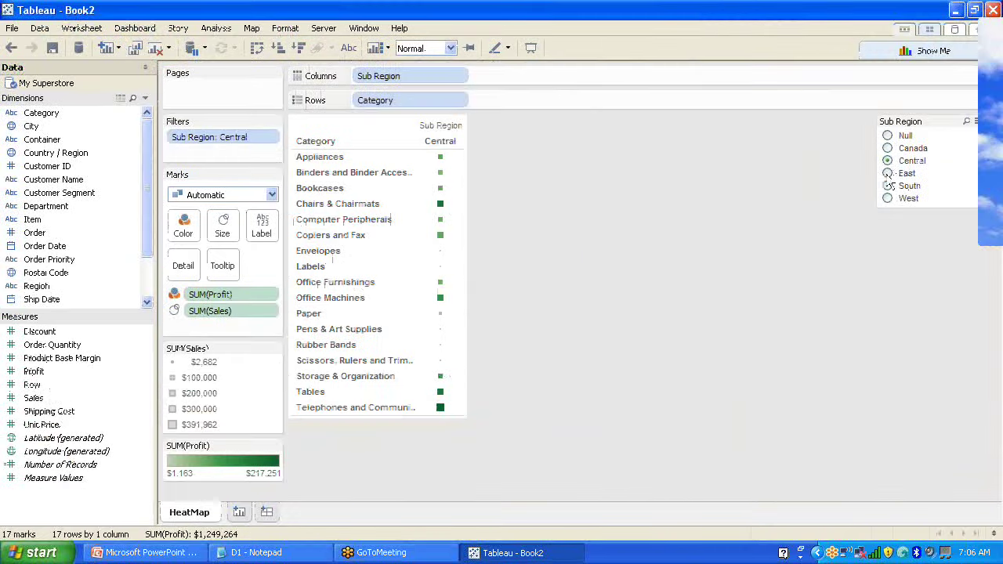
pyautogui.click(887, 174)
pyautogui.click(888, 186)
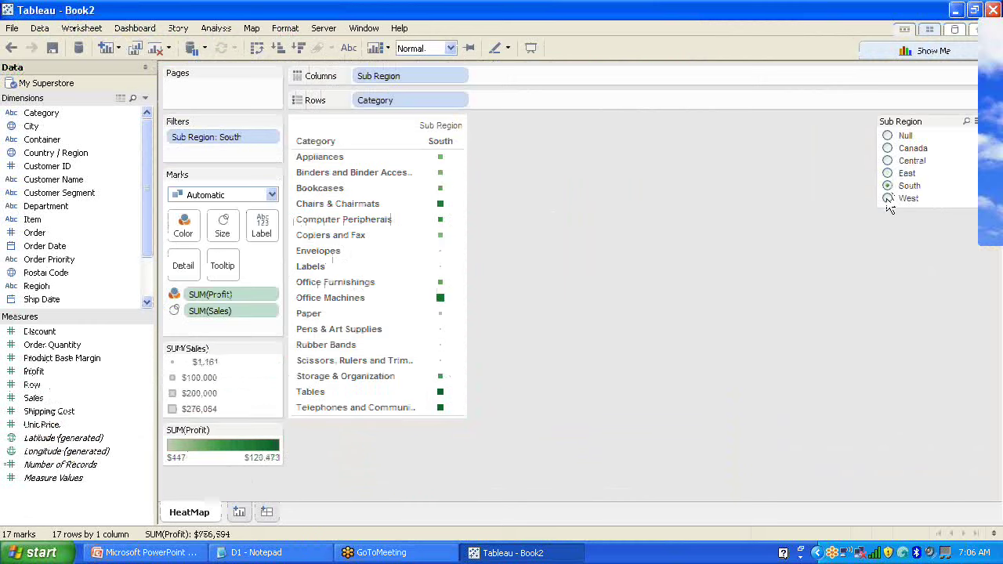
pyautogui.click(888, 198)
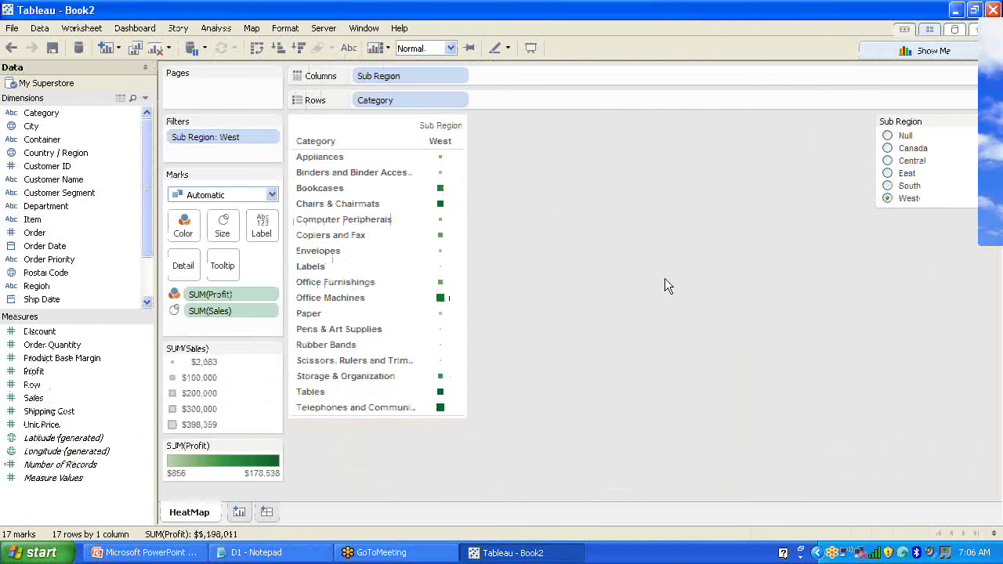
# Switch the Sub Region quick filter to a multiple-values list and add Central, East and South to West.
pyautogui.click(975, 14)
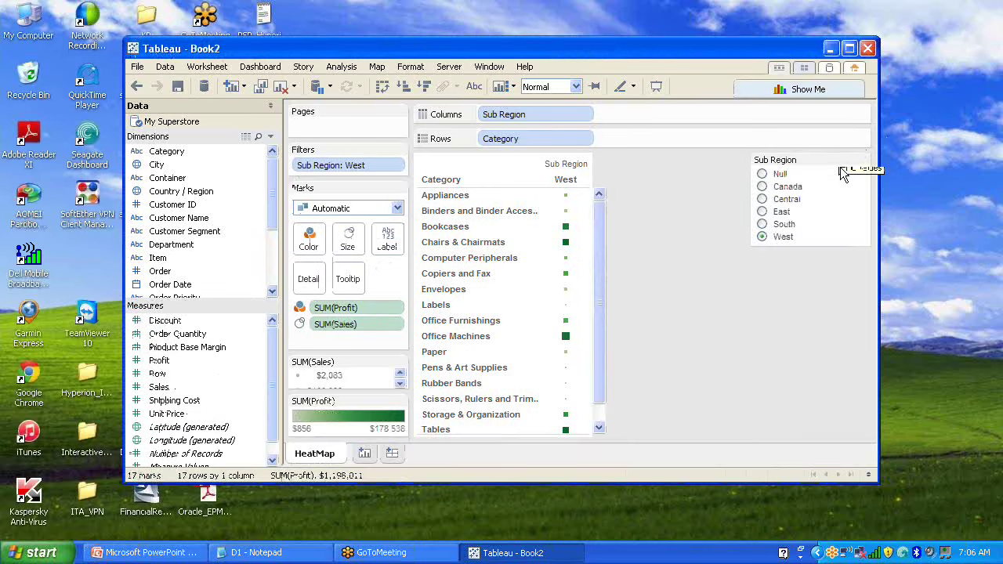
pyautogui.click(864, 160)
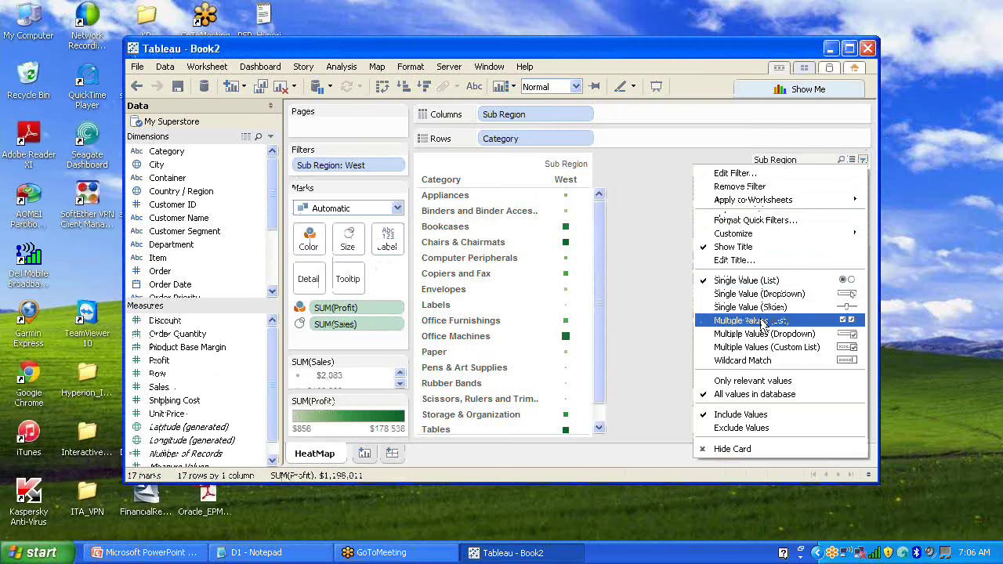
pyautogui.click(821, 321)
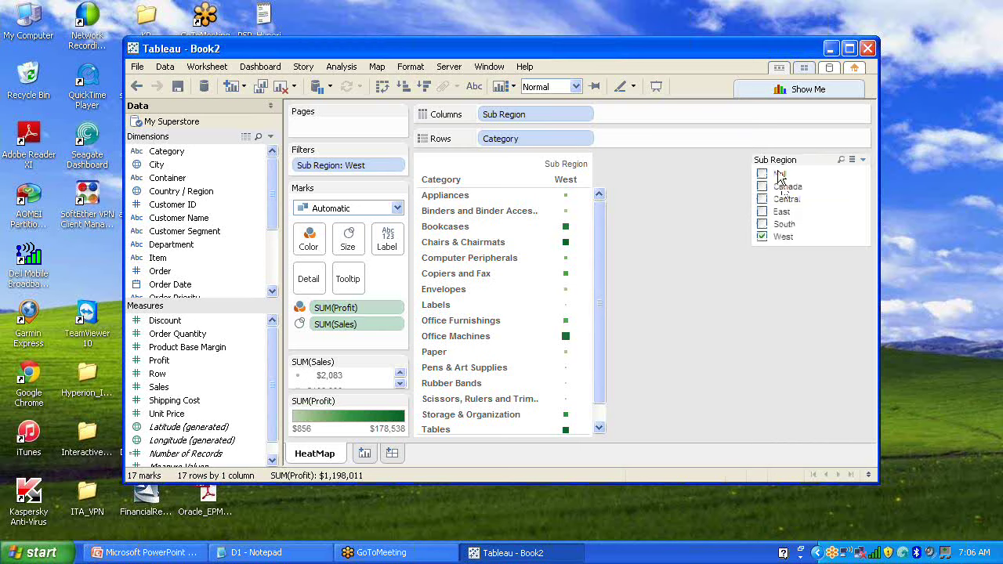
pyautogui.click(762, 199)
pyautogui.click(762, 212)
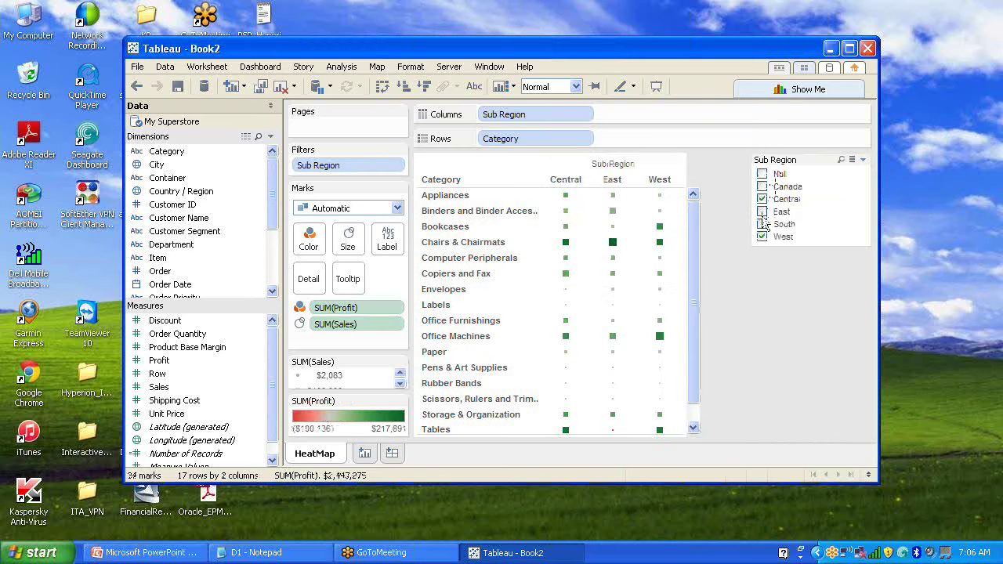
pyautogui.click(762, 224)
pyautogui.click(850, 50)
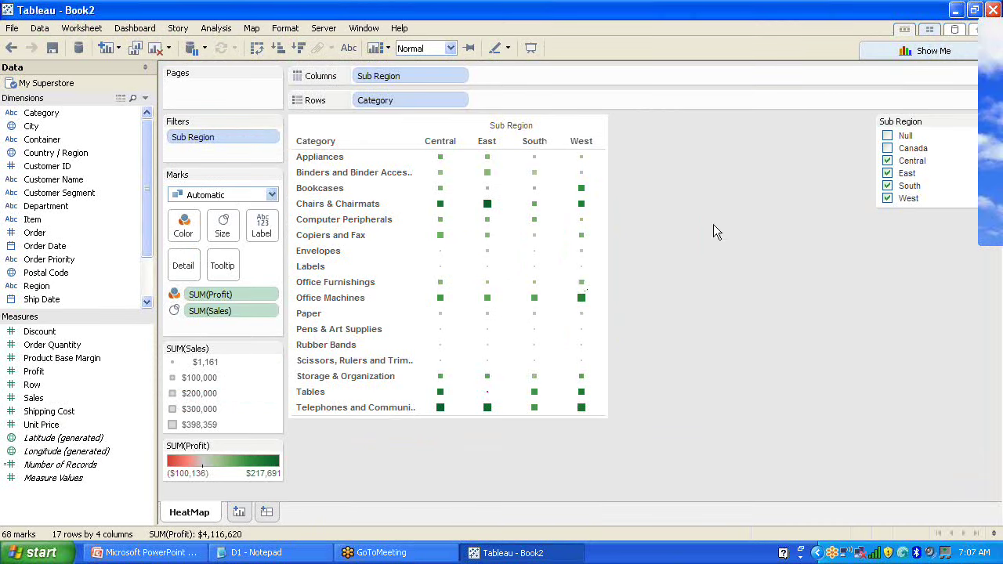
# Add a new blank worksheet to the workbook and return to the HeatMap sheet.
pyautogui.click(239, 515)
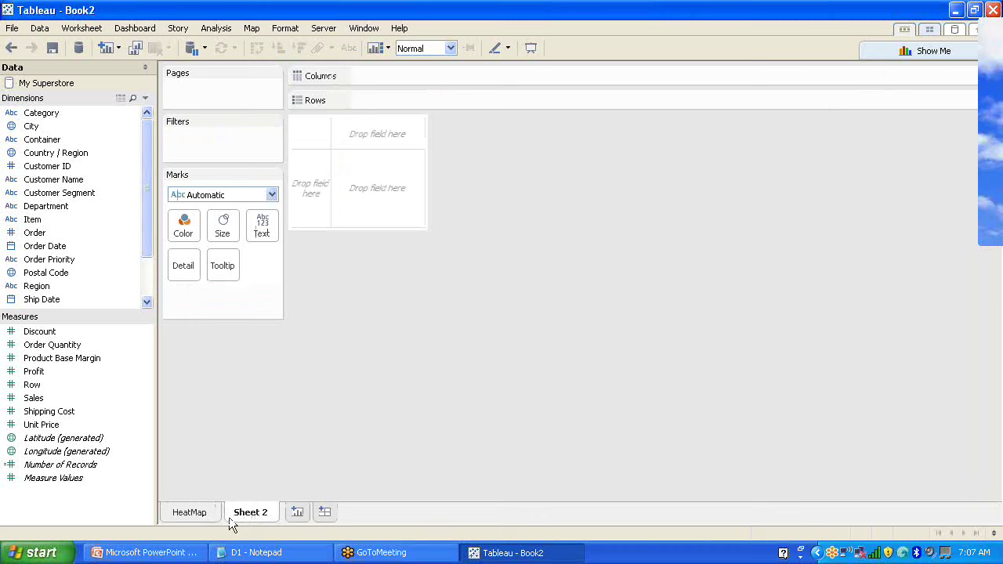
pyautogui.click(189, 514)
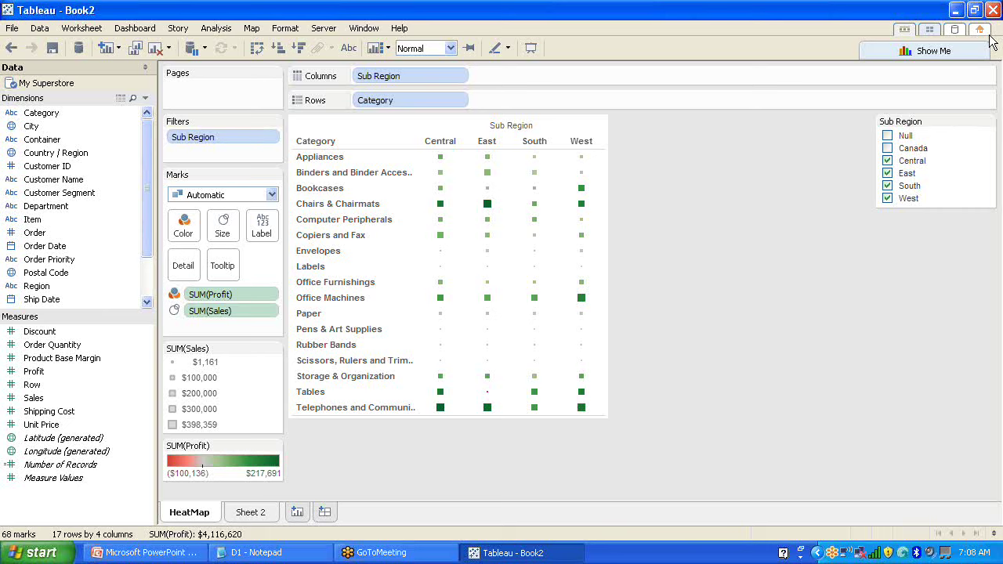
# Try the Bar and Line mark types on the HeatMap sheet, ending with Square.
pyautogui.click(271, 195)
pyautogui.click(239, 229)
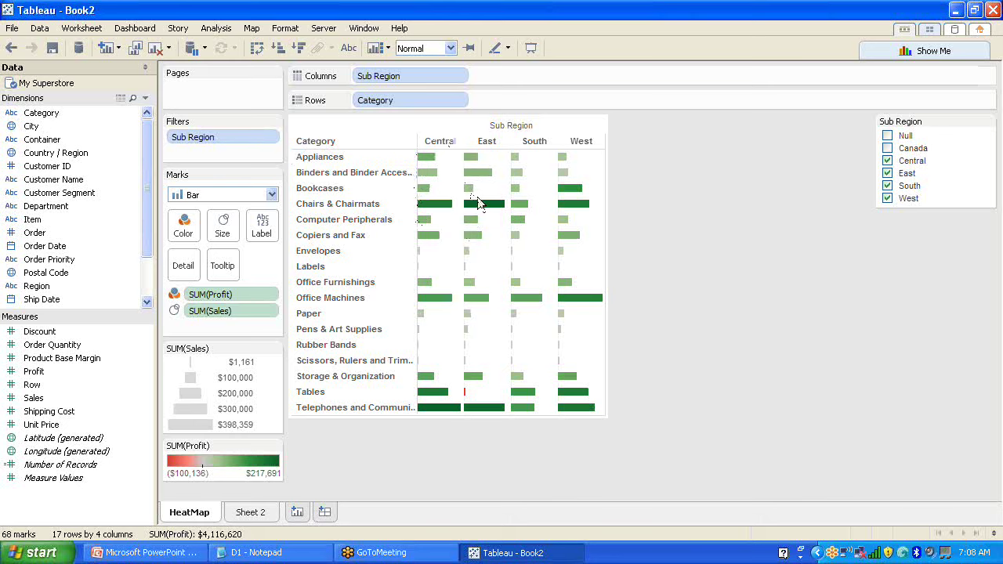
pyautogui.click(271, 195)
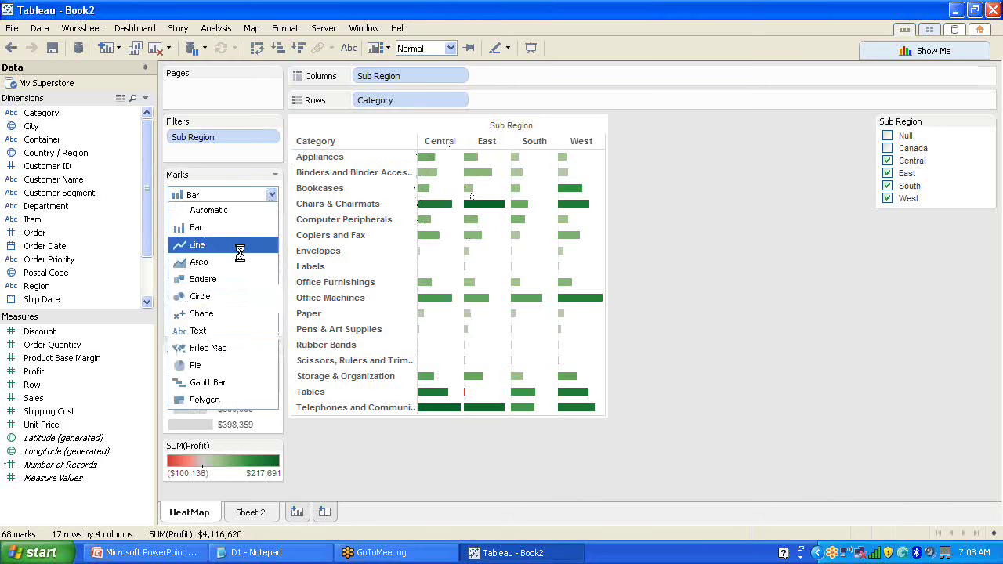
pyautogui.click(235, 244)
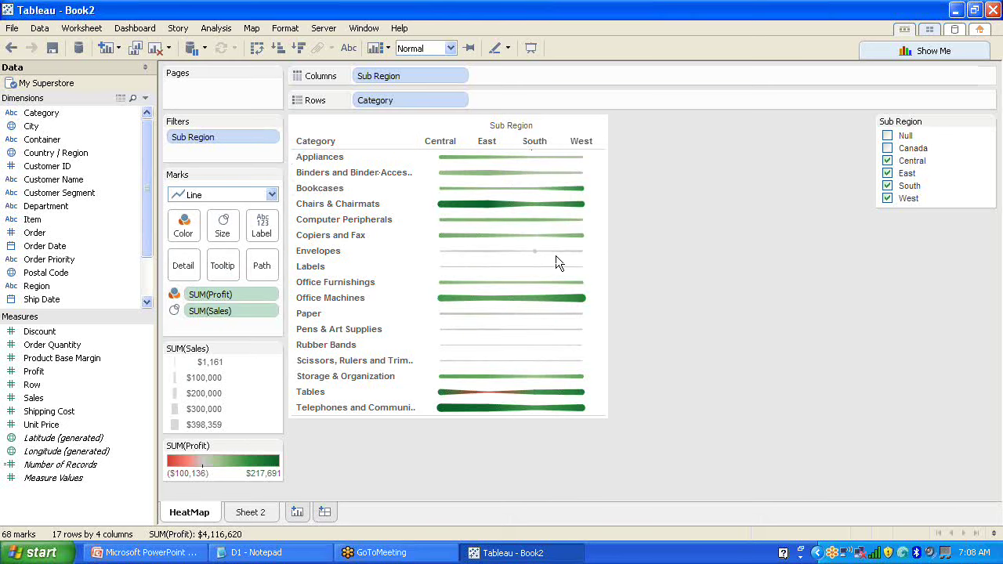
pyautogui.moveTo(556, 255)
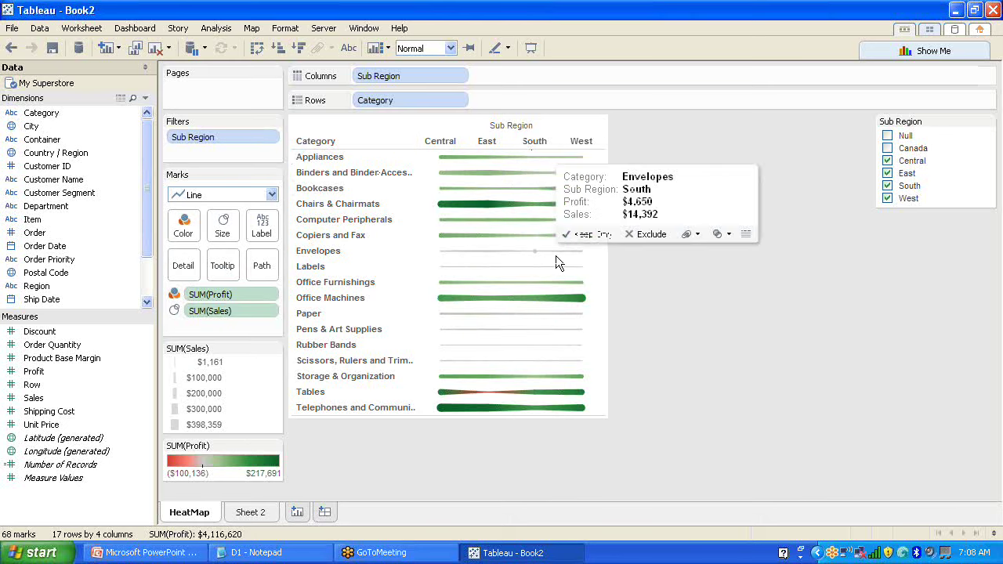
pyautogui.click(270, 196)
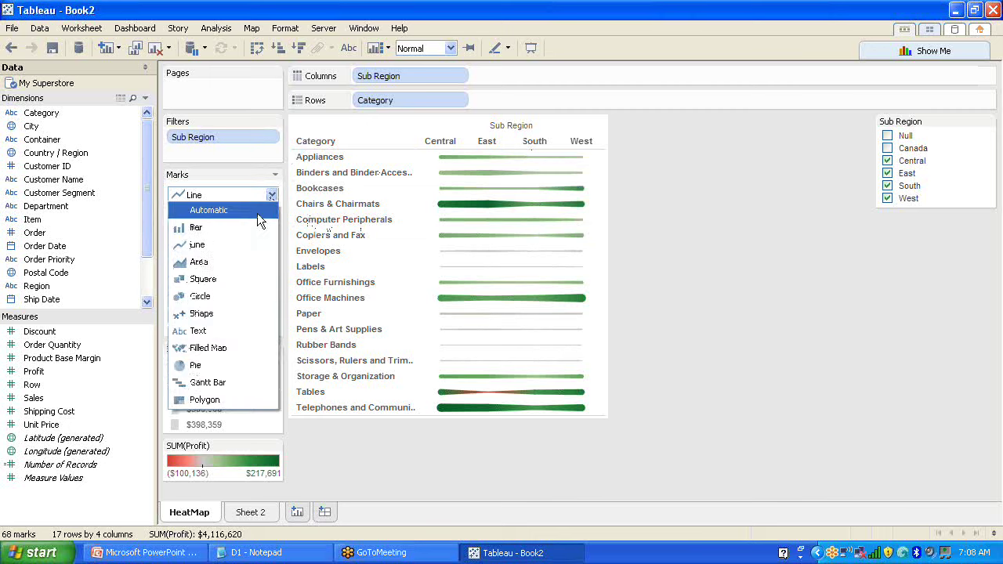
pyautogui.click(264, 280)
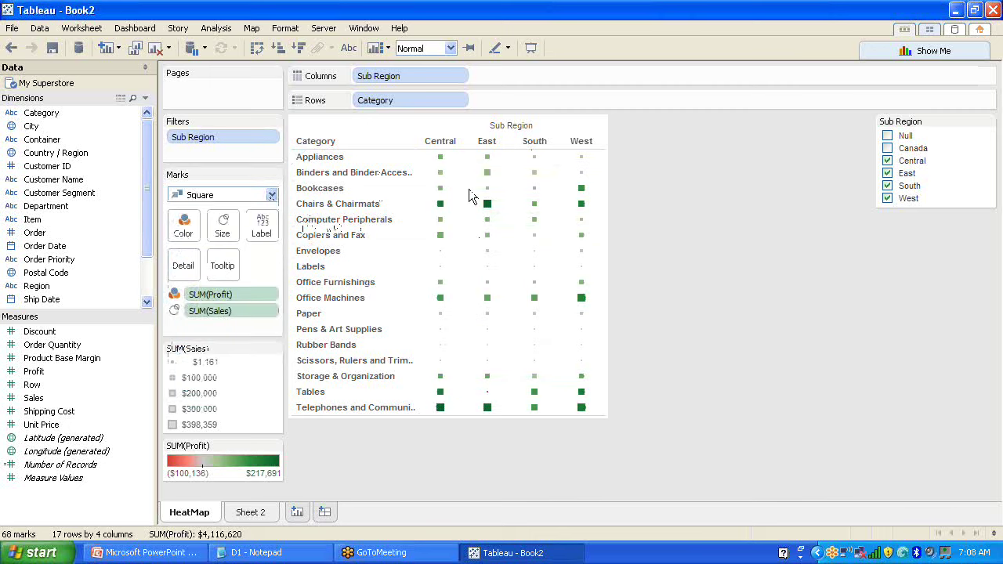
pyautogui.click(271, 194)
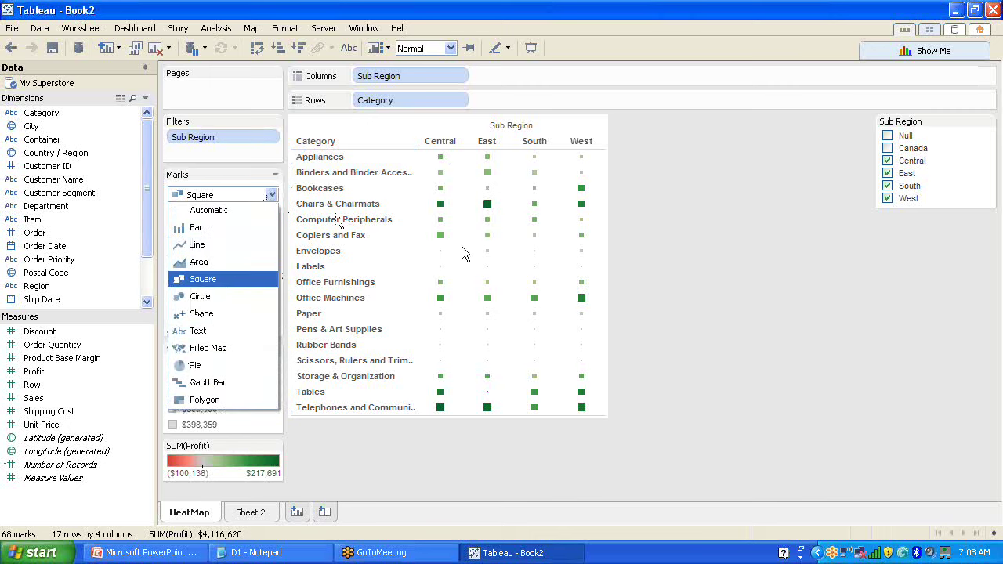
pyautogui.click(757, 169)
# Convert the heat map to horizontal bars with Show Me and set the mark type for all measures to Square.
pyautogui.click(917, 50)
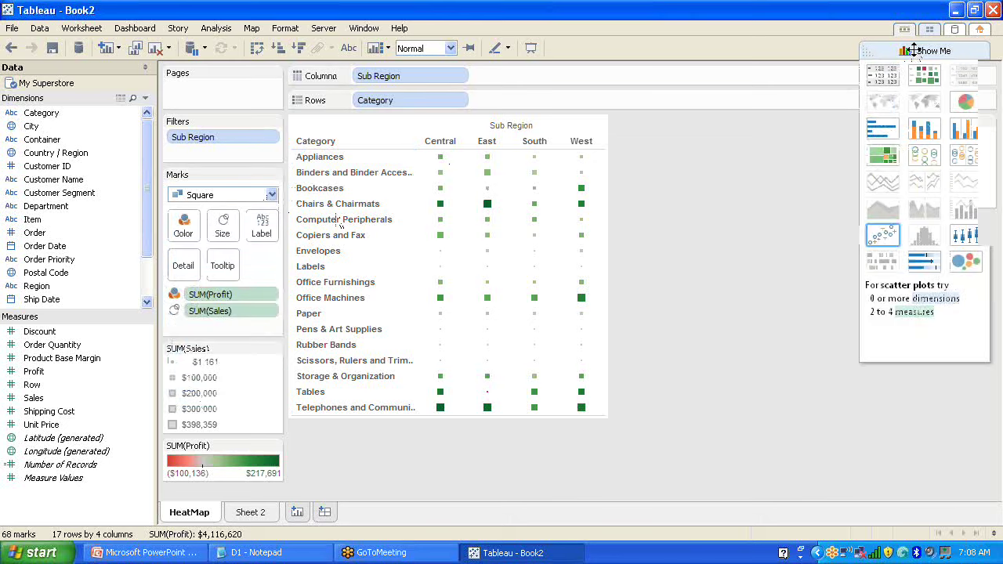
pyautogui.click(890, 140)
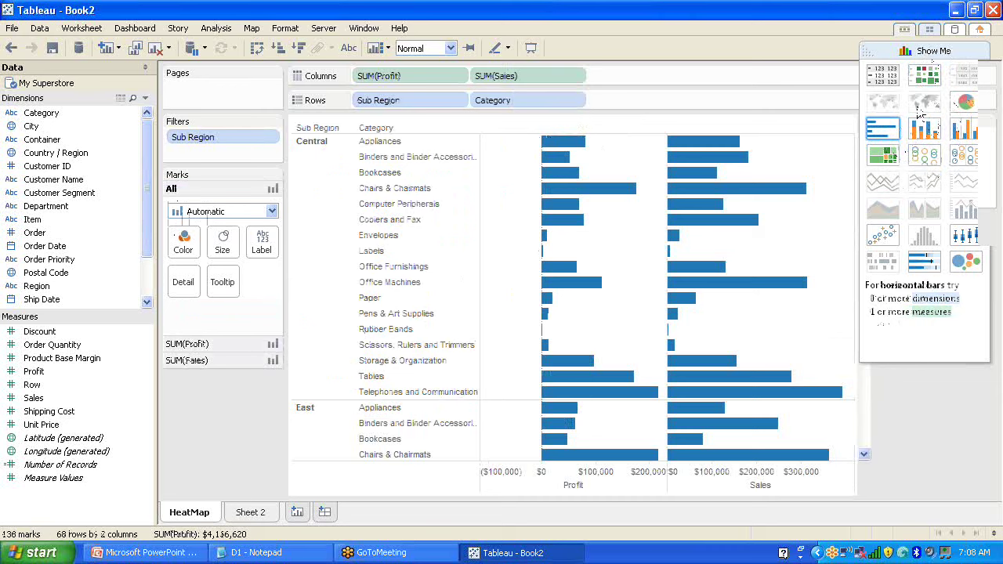
pyautogui.click(944, 49)
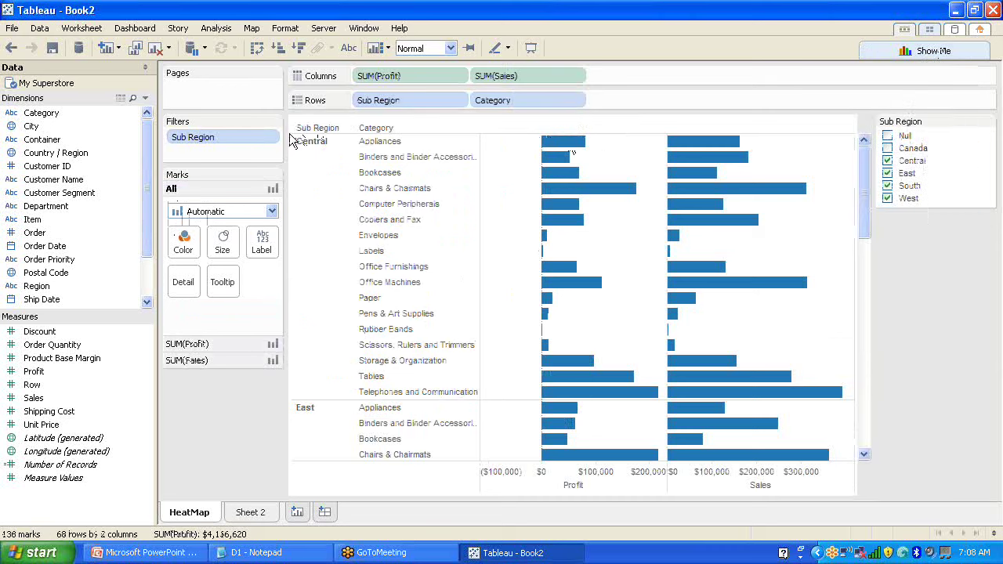
pyautogui.click(271, 211)
pyautogui.click(240, 296)
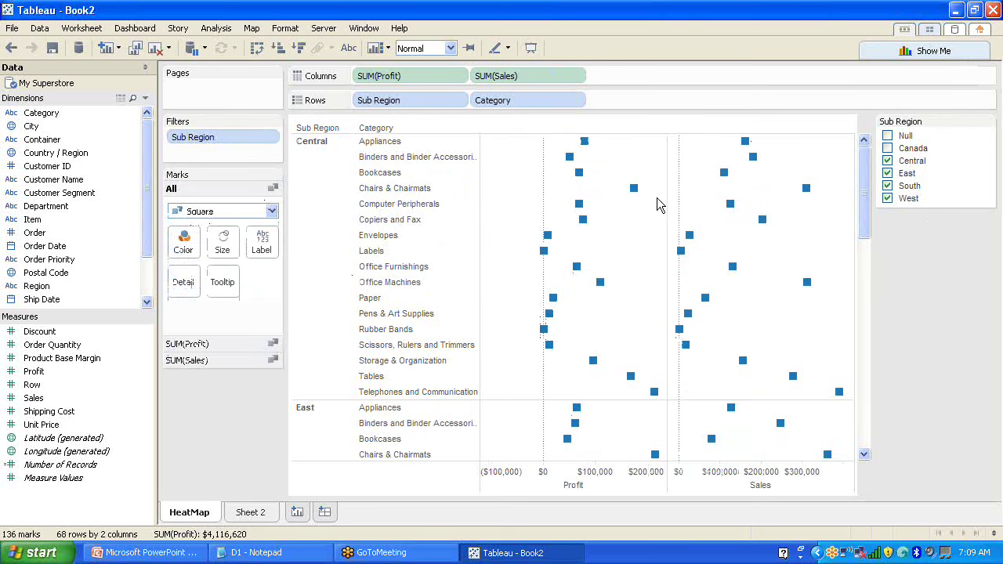
# Open the Using_Discrete_and_Continuous_Dates_starter workbook from the Starters folder and maximize its window.
pyautogui.click(265, 515)
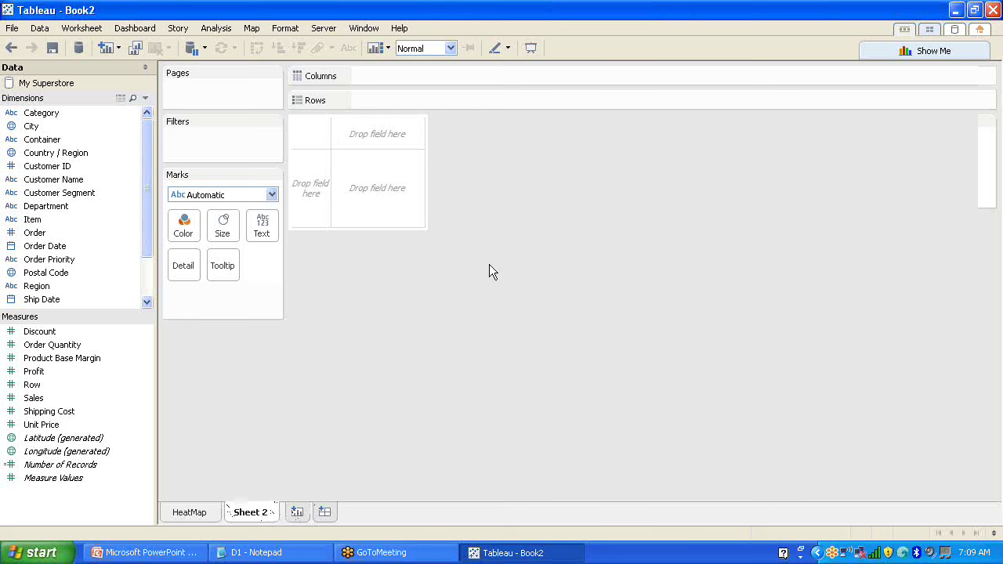
pyautogui.click(12, 28)
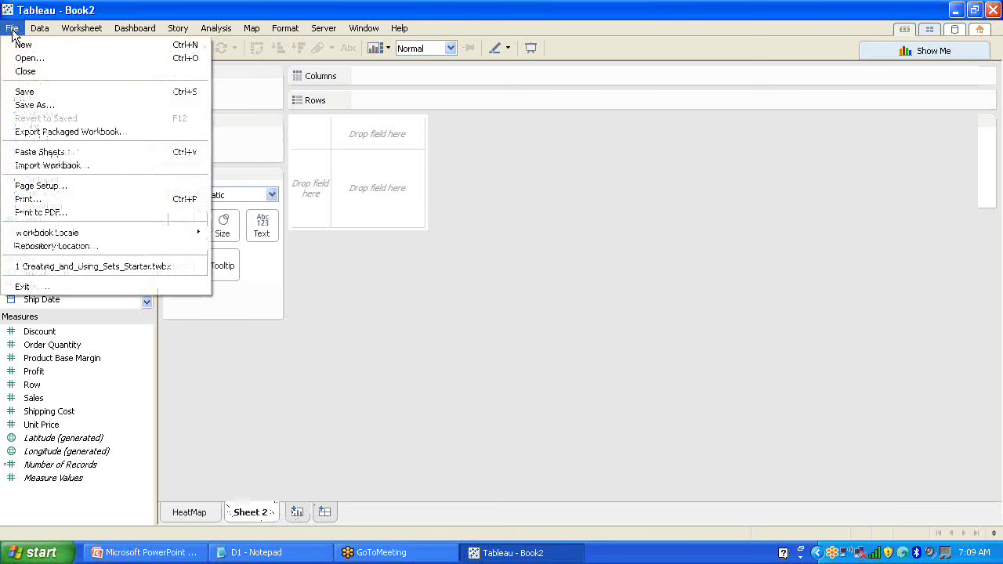
pyautogui.click(29, 59)
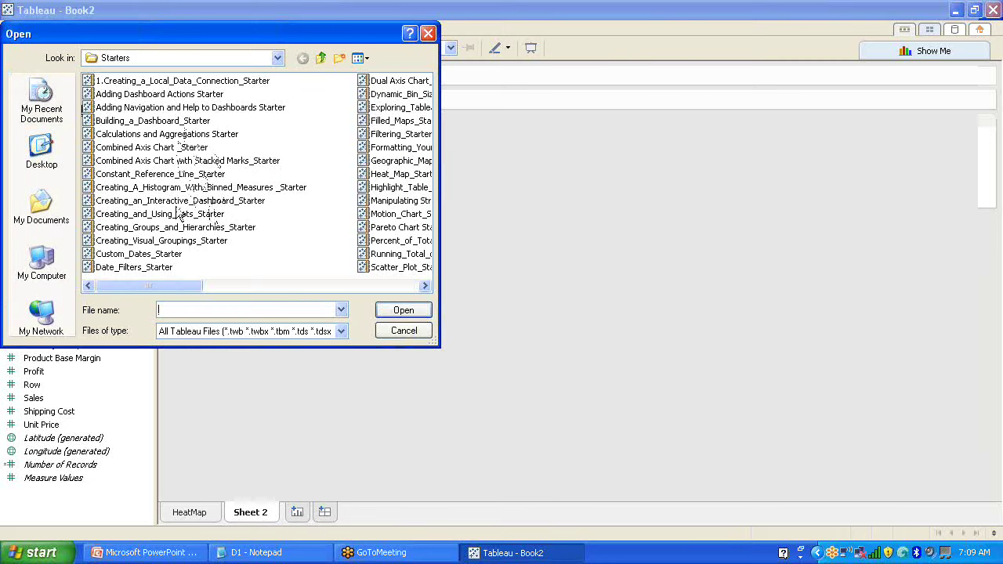
pyautogui.click(170, 254)
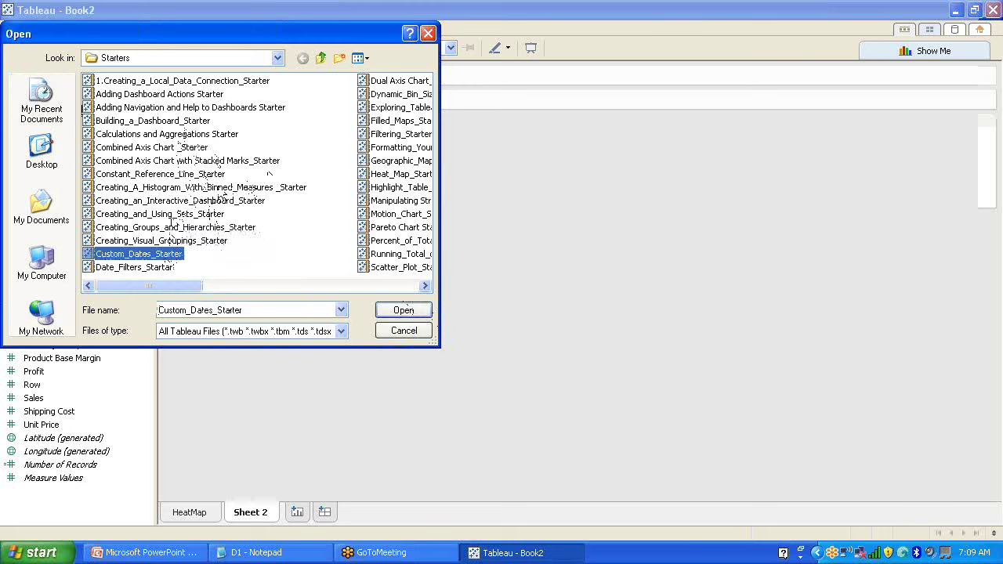
pyautogui.press('Down')
pyautogui.press('Down')
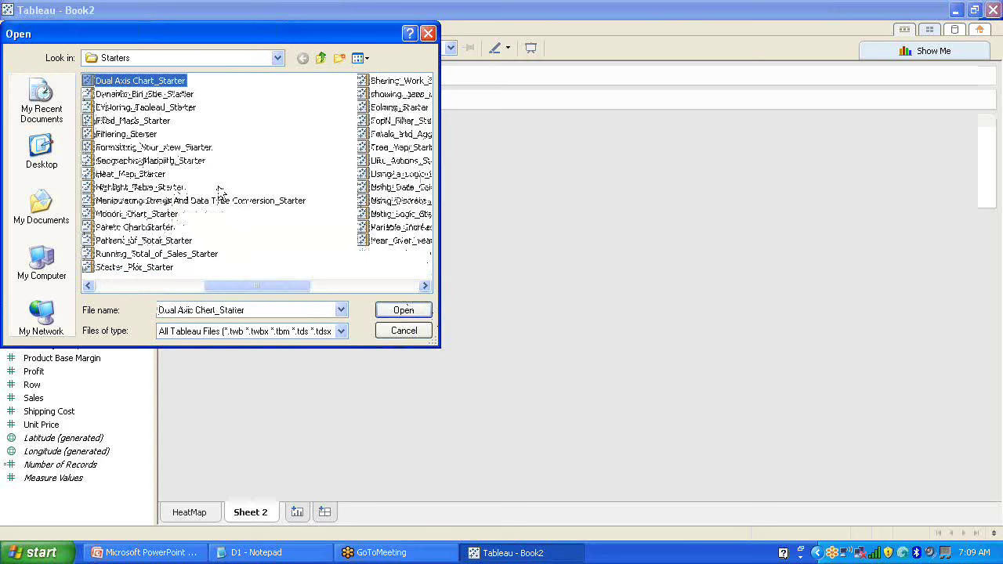
pyautogui.press('p')
pyautogui.press('p')
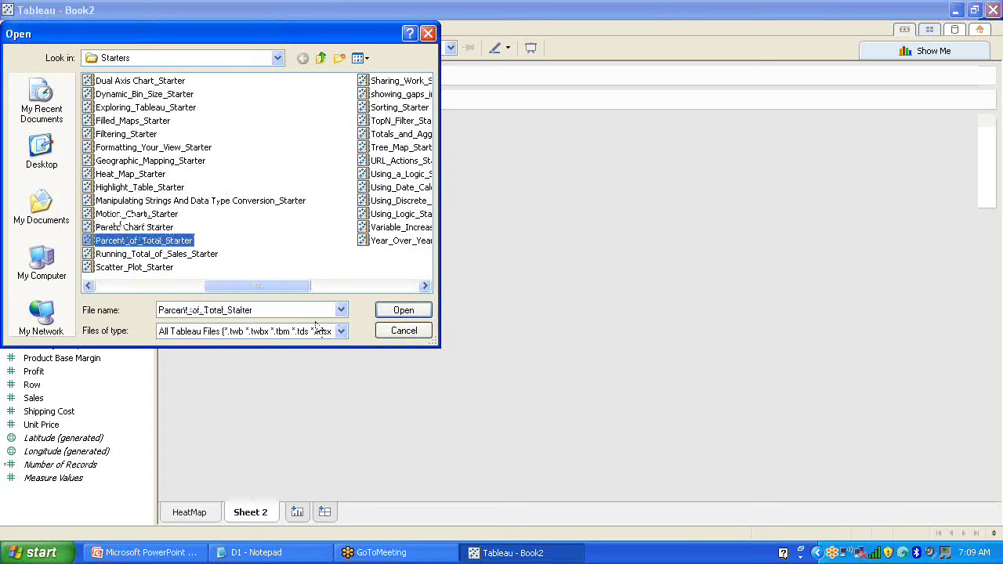
pyautogui.click(422, 287)
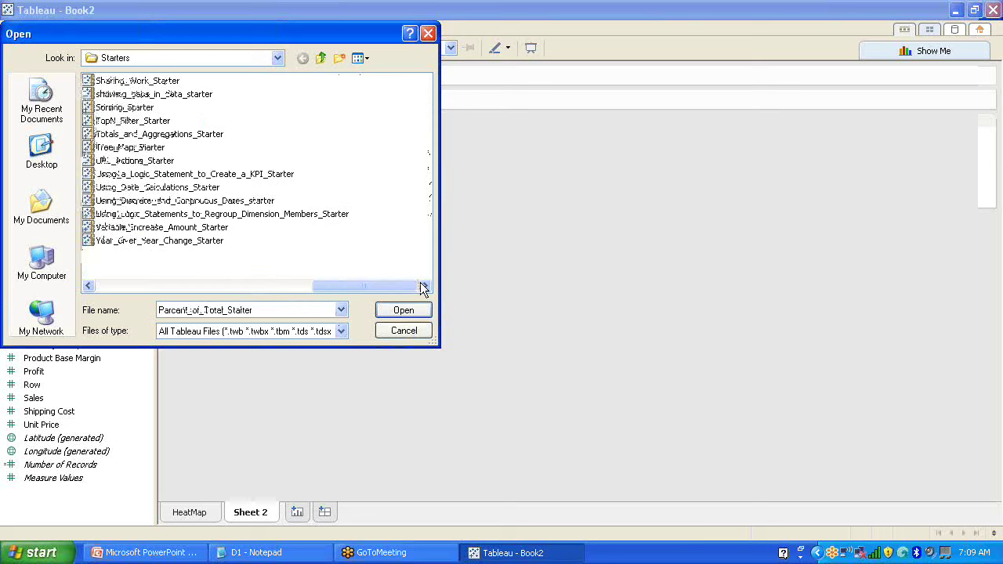
pyautogui.click(246, 203)
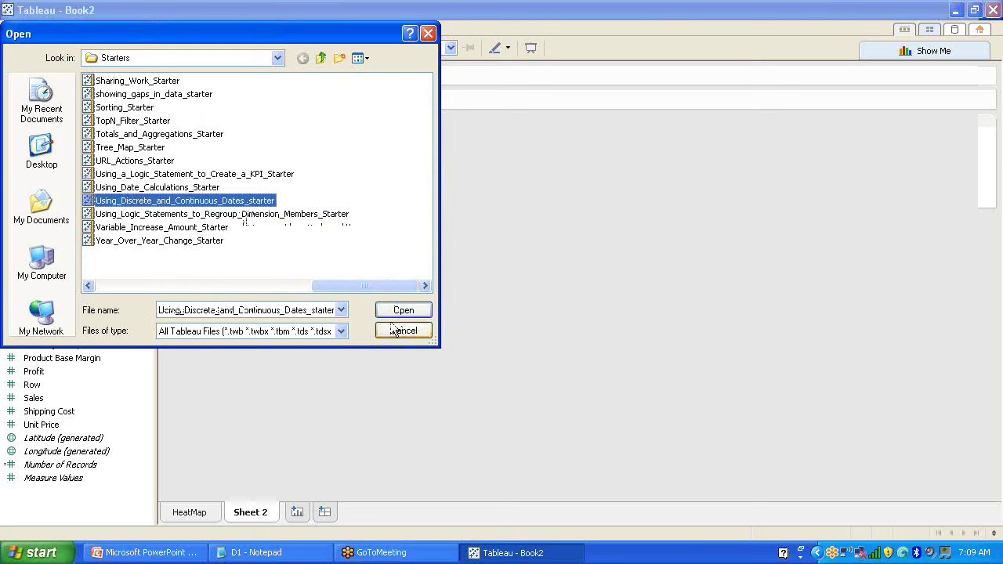
pyautogui.click(413, 314)
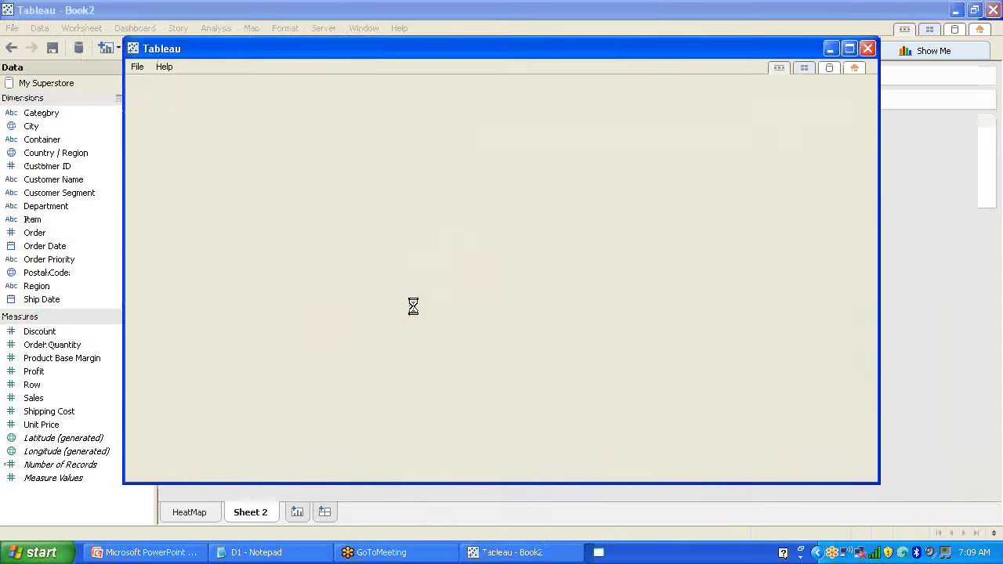
pyautogui.click(850, 49)
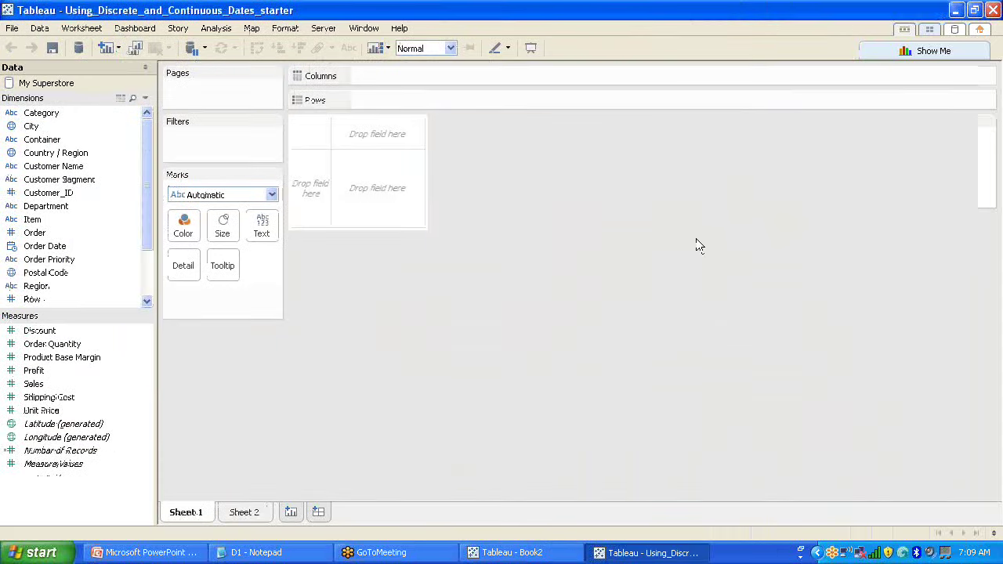
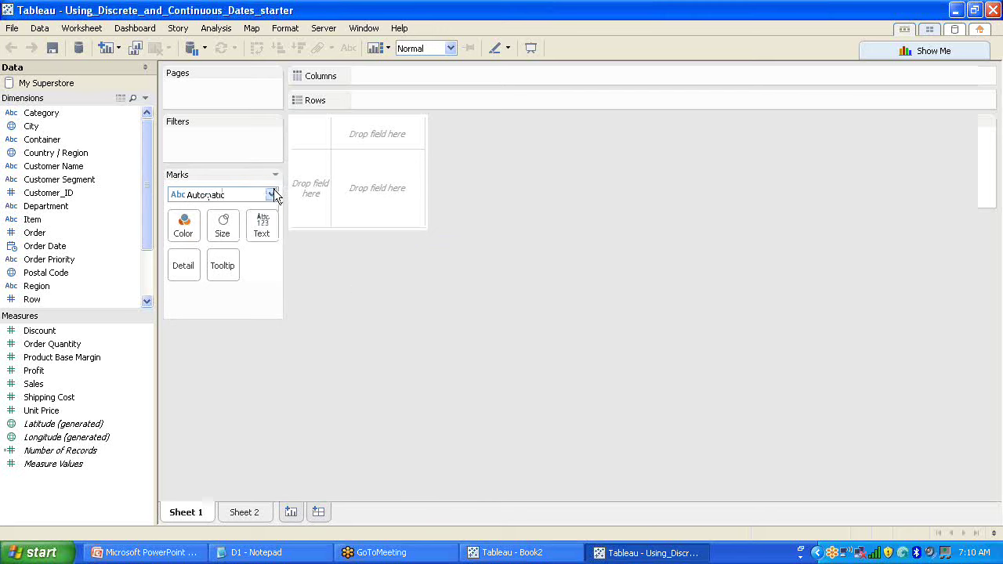
# Try the Bar and Automatic mark types on the empty Sheet 1, ending with Square.
pyautogui.click(271, 195)
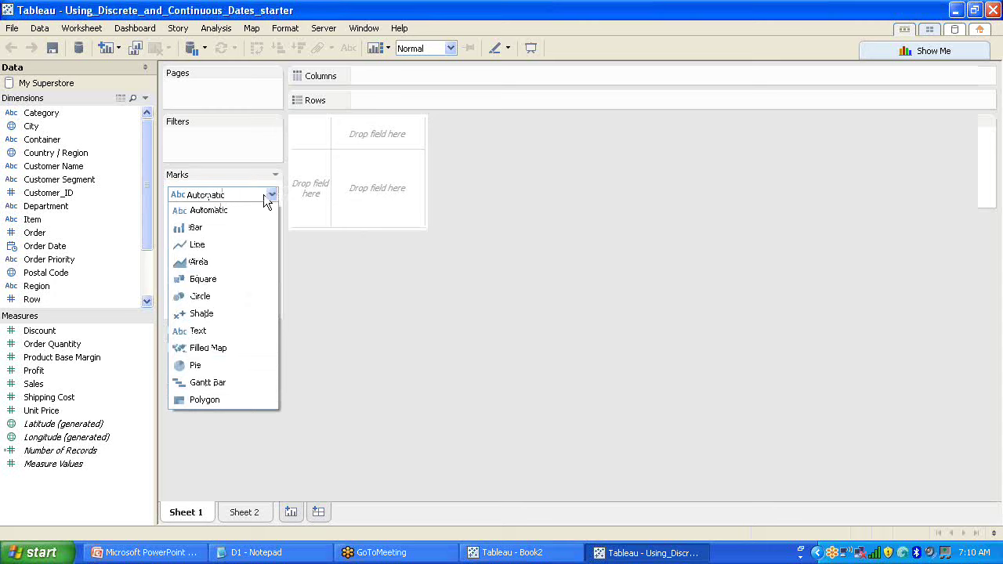
pyautogui.click(239, 227)
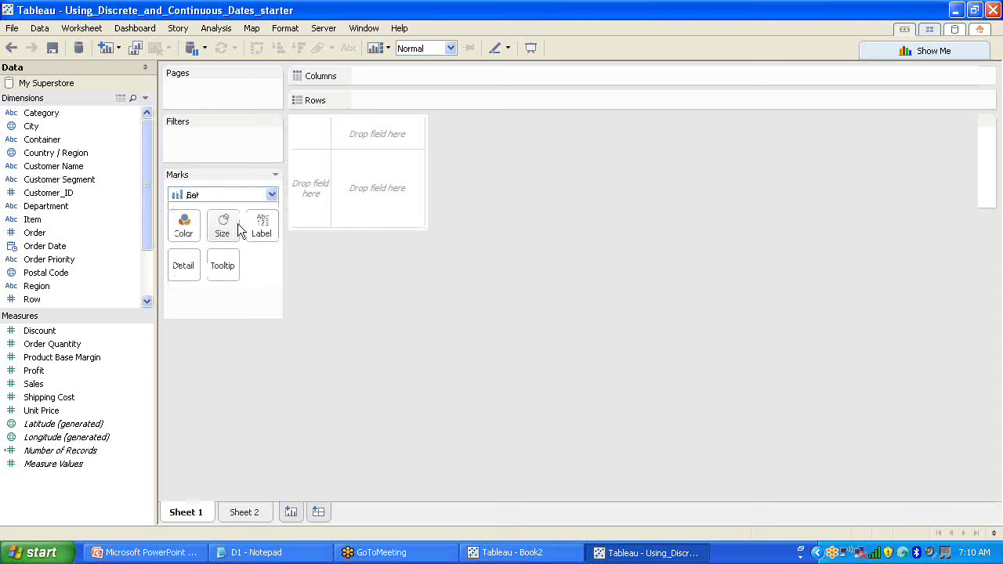
pyautogui.click(272, 194)
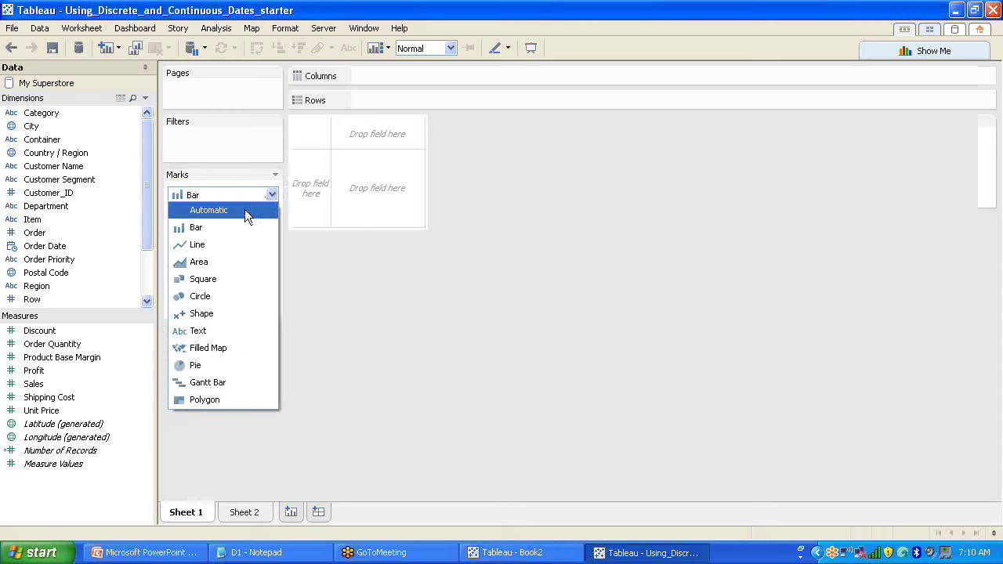
pyautogui.click(244, 210)
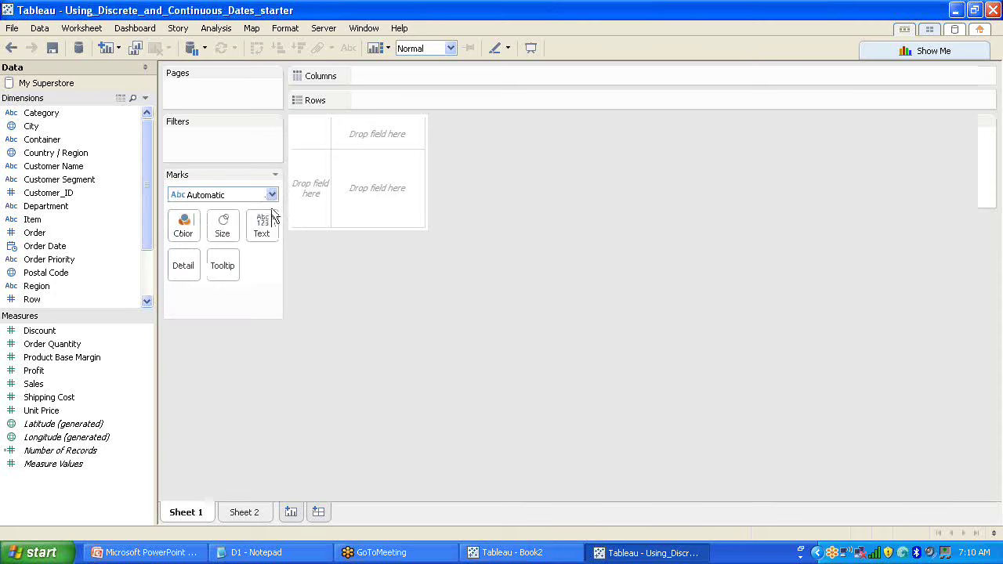
pyautogui.click(272, 194)
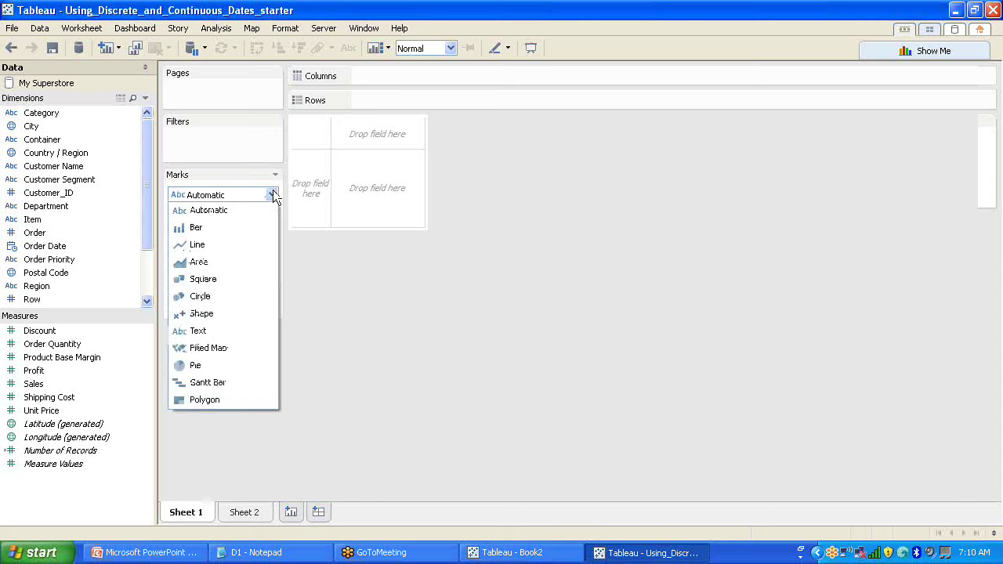
pyautogui.click(241, 279)
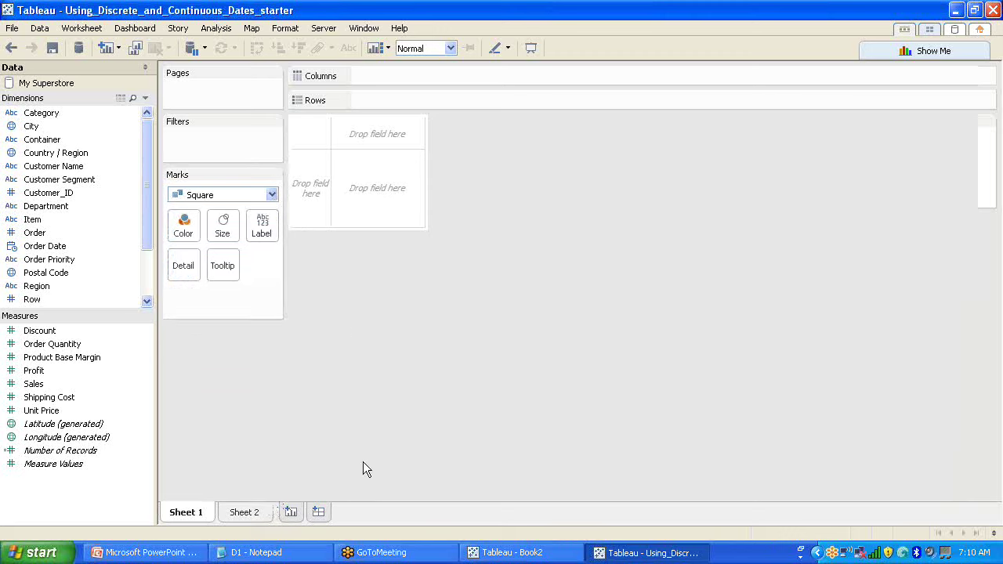
# Close both open workbooks without saving and relaunch Tableau 8.2 (32-bit) from the desktop.
pyautogui.click(993, 9)
pyautogui.click(507, 297)
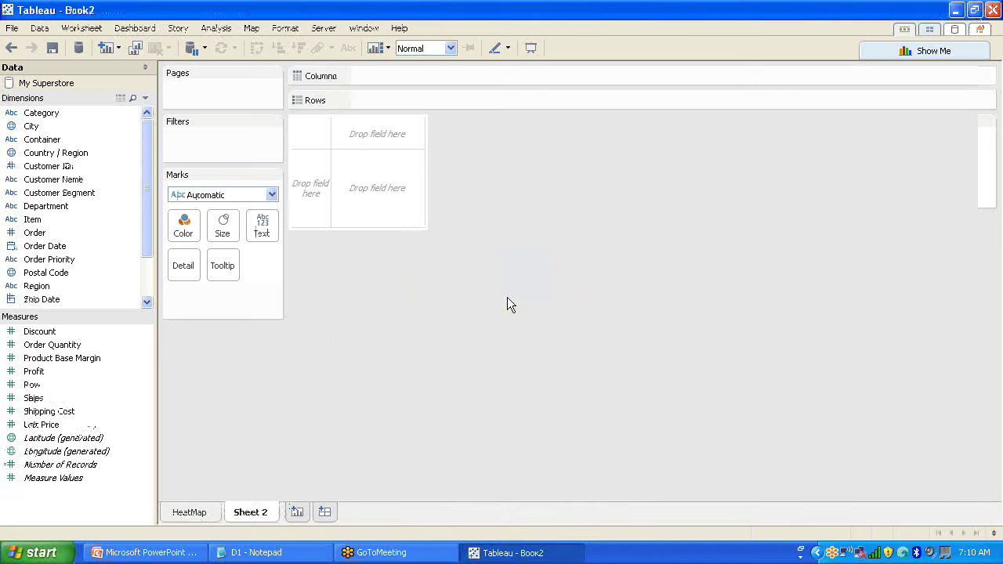
pyautogui.click(993, 9)
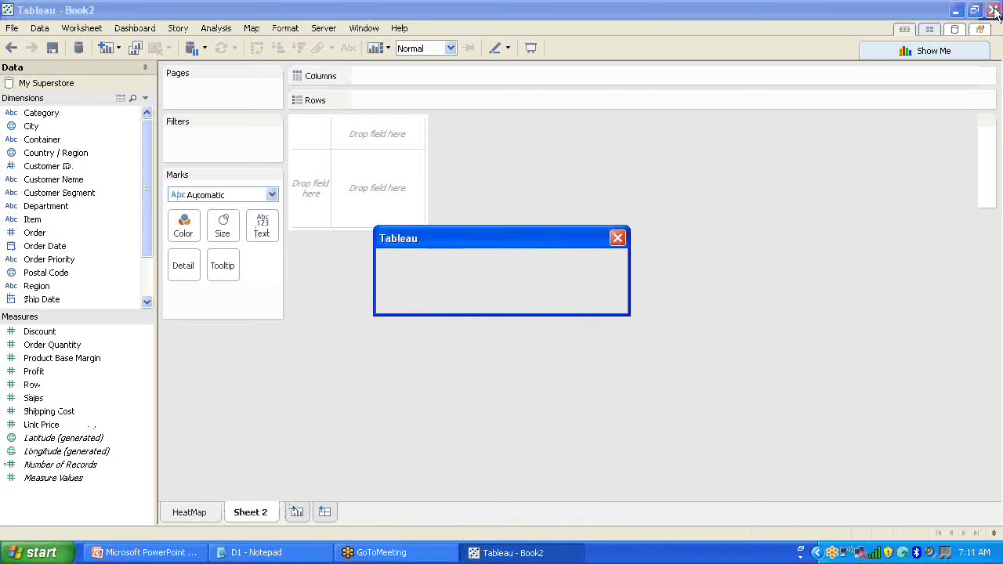
pyautogui.click(507, 301)
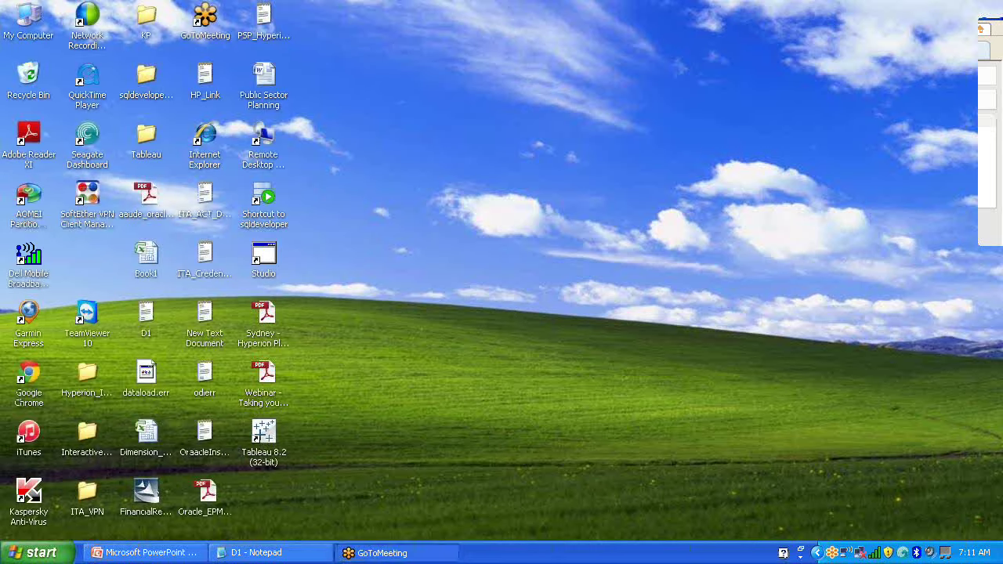
pyautogui.click(270, 435)
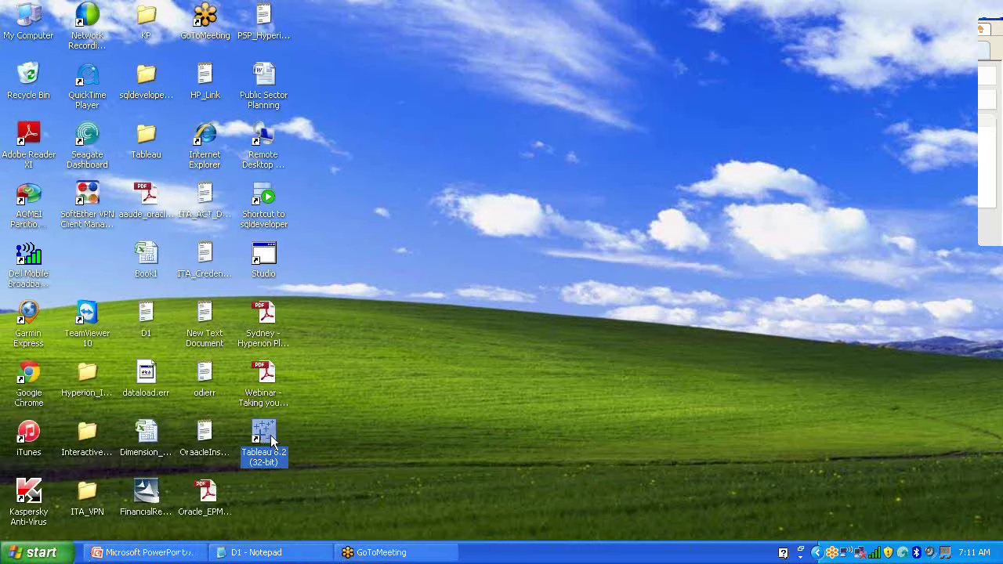
pyautogui.doubleClick(271, 435)
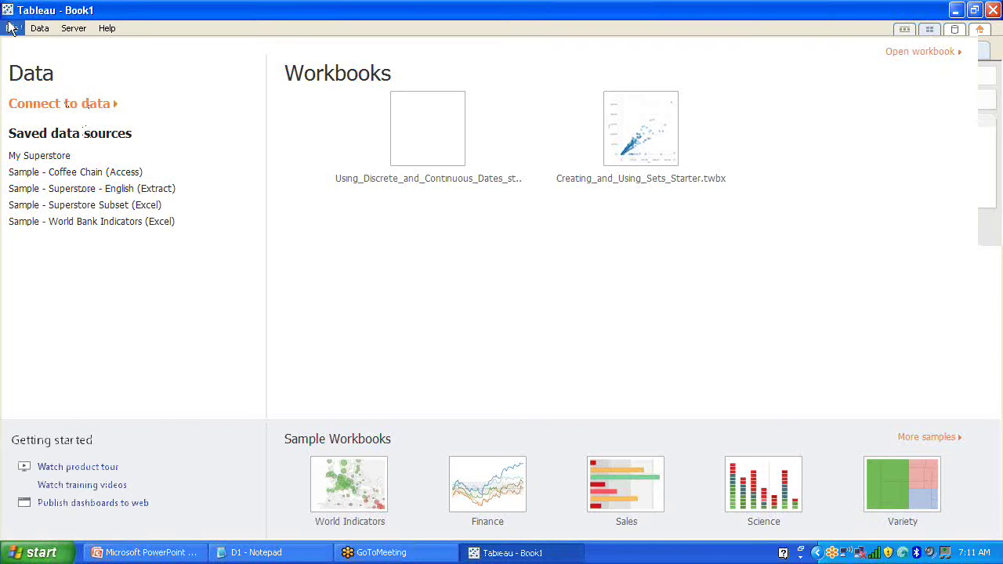
# Open the Using_Discrete_and_Continuous_Dates_starter workbook from the Starters folder.
pyautogui.click(11, 30)
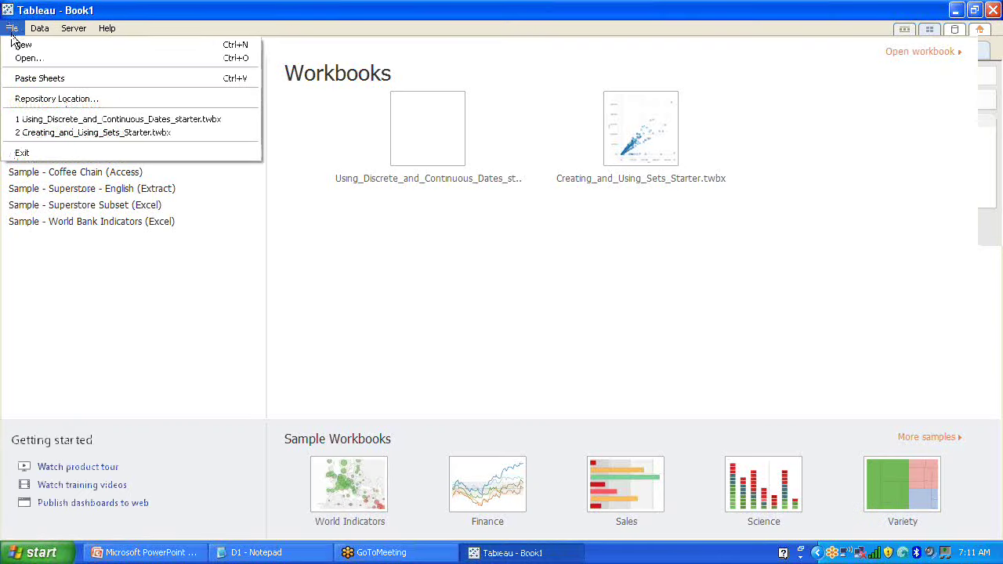
pyautogui.click(28, 60)
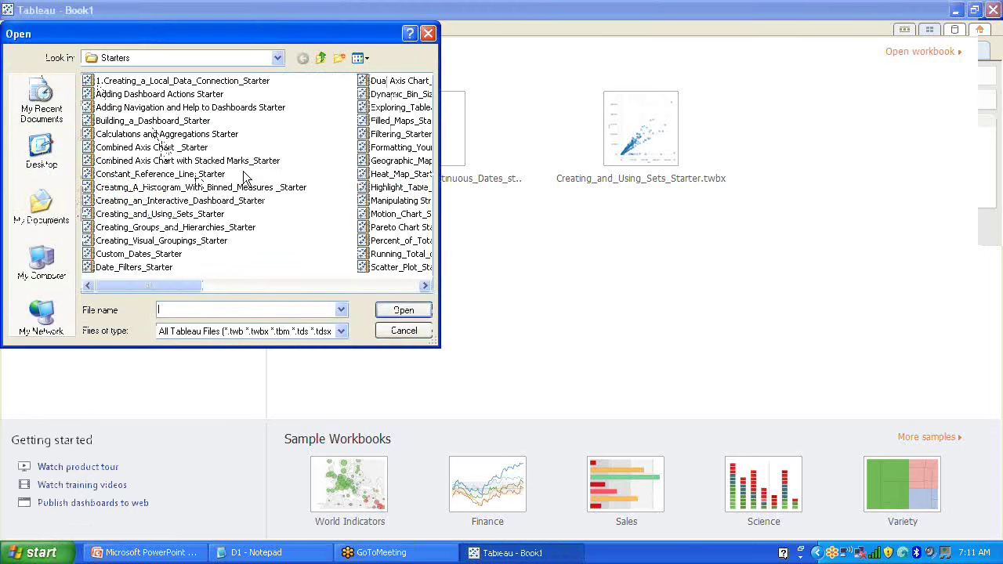
pyautogui.click(426, 287)
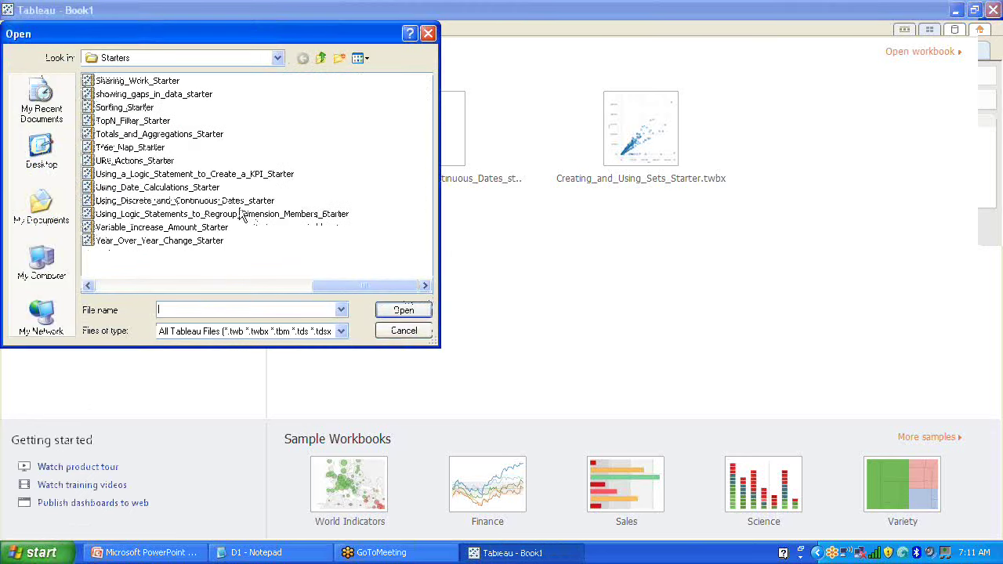
pyautogui.click(244, 201)
pyautogui.click(406, 311)
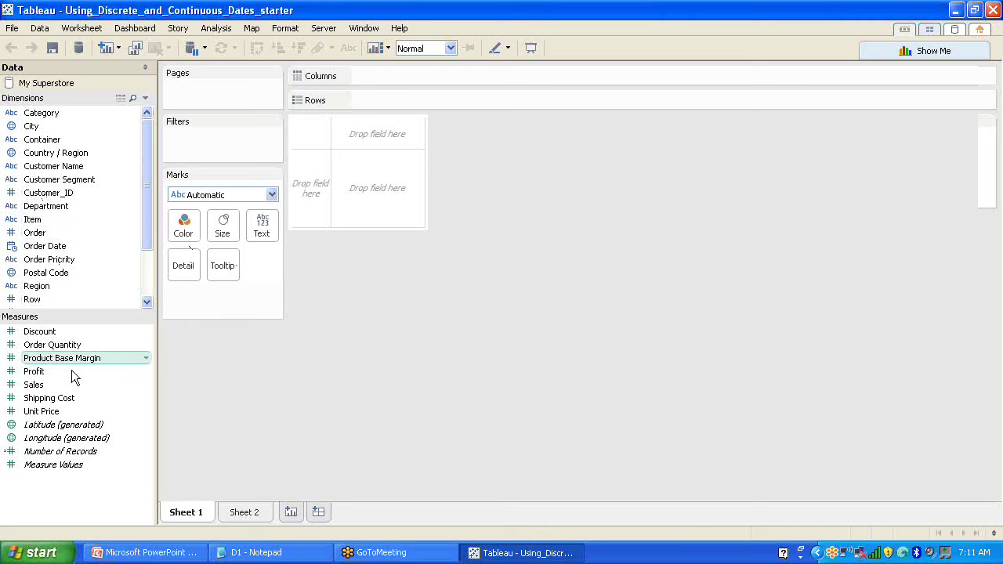
# Build a sales-by-year chart on Sheet 1 with Sales on Rows and Order Date on Columns.
pyautogui.moveTo(41, 386); pyautogui.dragTo(406, 100)
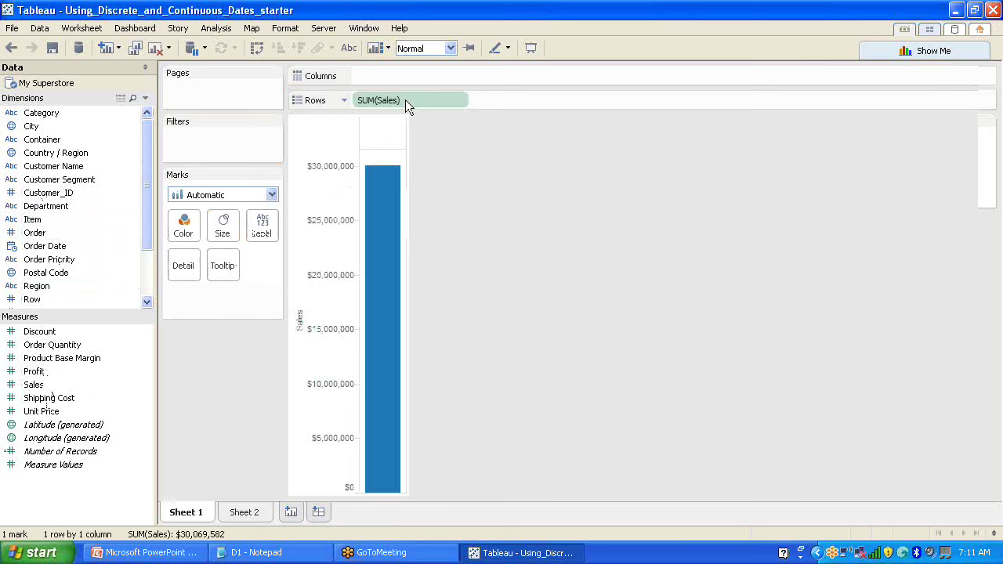
pyautogui.moveTo(151, 199)
pyautogui.mouseDown()
pyautogui.moveTo(150, 283)
pyautogui.moveTo(149, 193)
pyautogui.mouseUp()
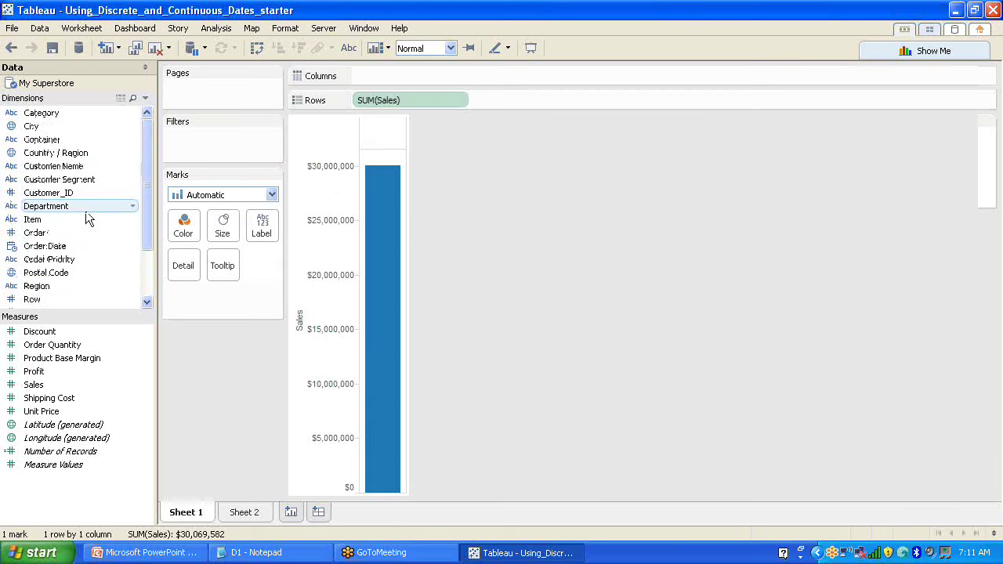
pyautogui.moveTo(47, 245); pyautogui.dragTo(384, 72)
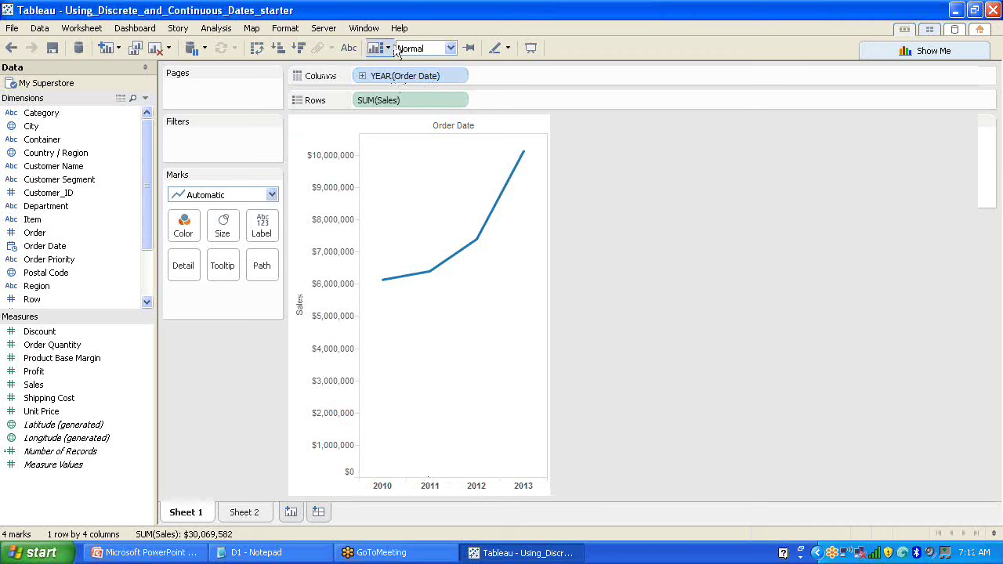
# Drill Order Date down to quarter and month, collapse it back to year, and view the available mark types.
pyautogui.click(363, 78)
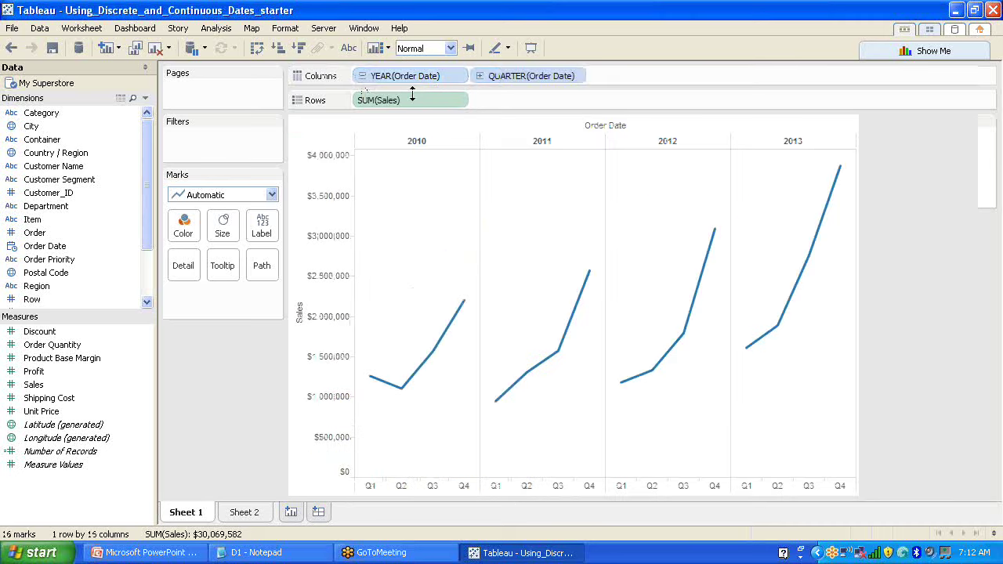
pyautogui.click(480, 76)
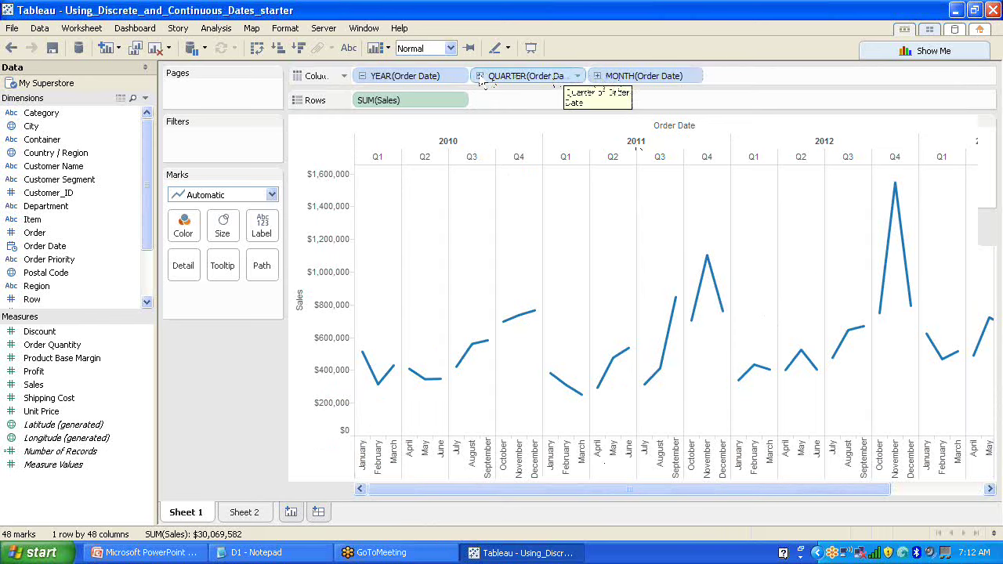
pyautogui.click(480, 77)
pyautogui.click(362, 76)
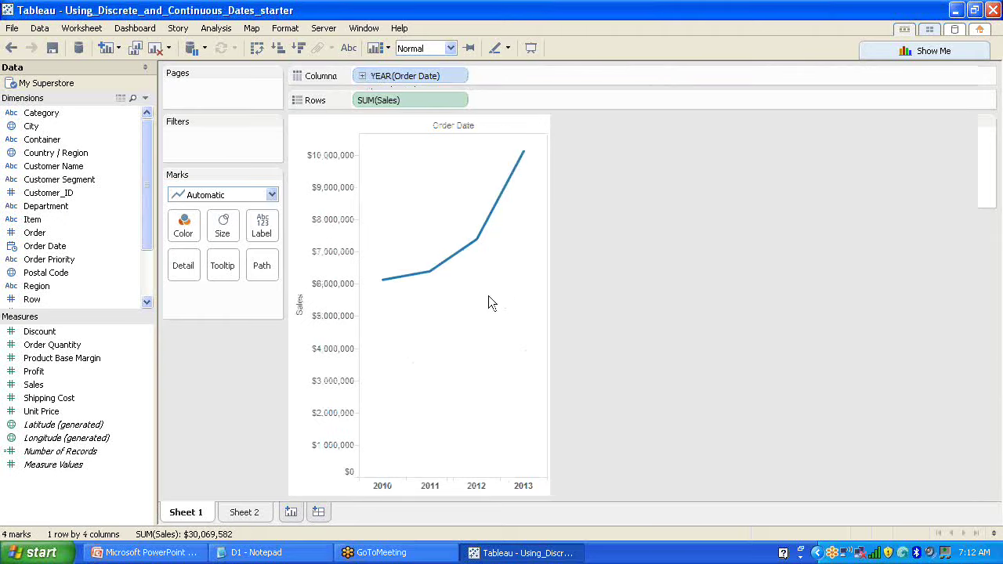
pyautogui.click(271, 195)
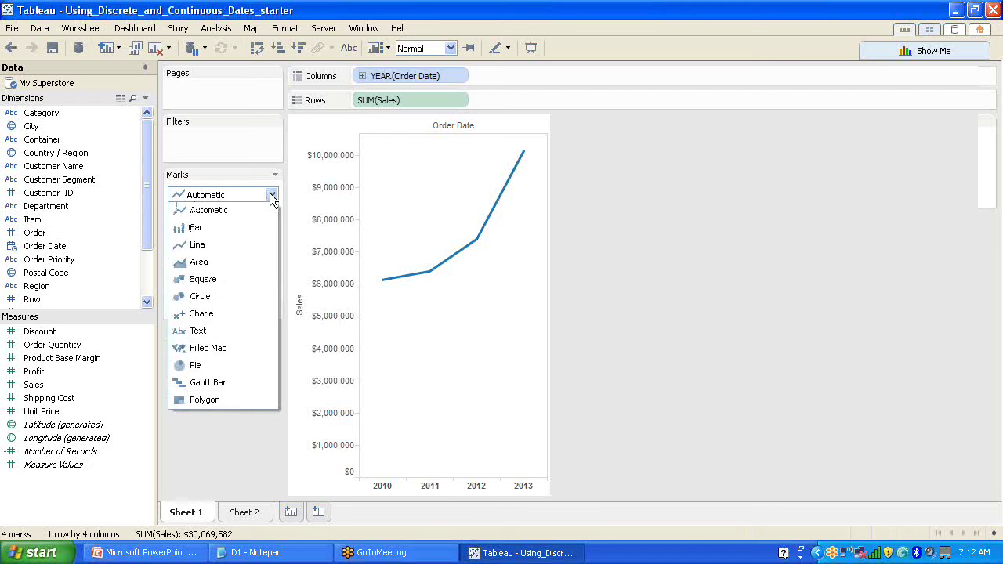
pyautogui.click(609, 217)
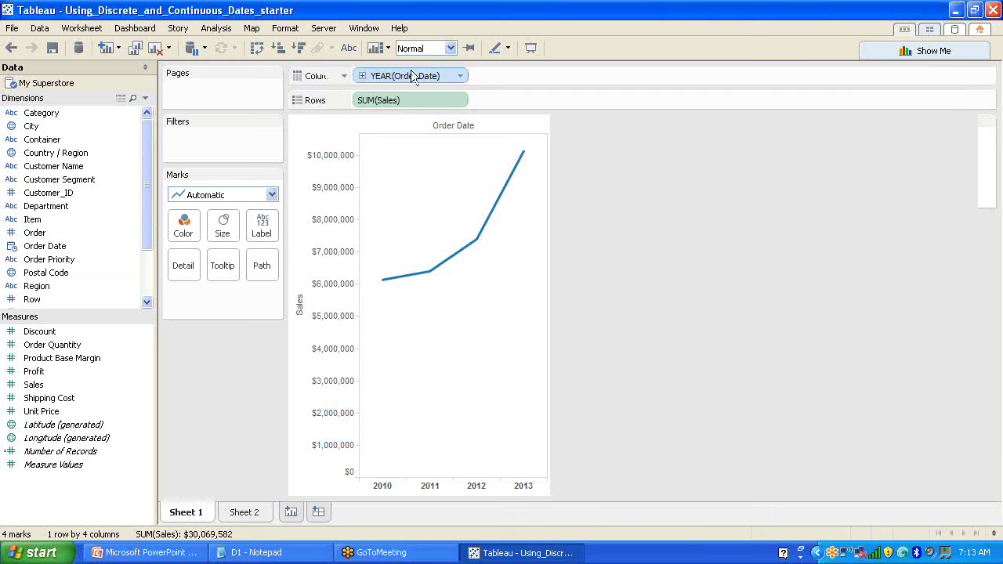
# Change the Order Date field on Columns from year to the discrete Month level.
pyautogui.click(460, 76)
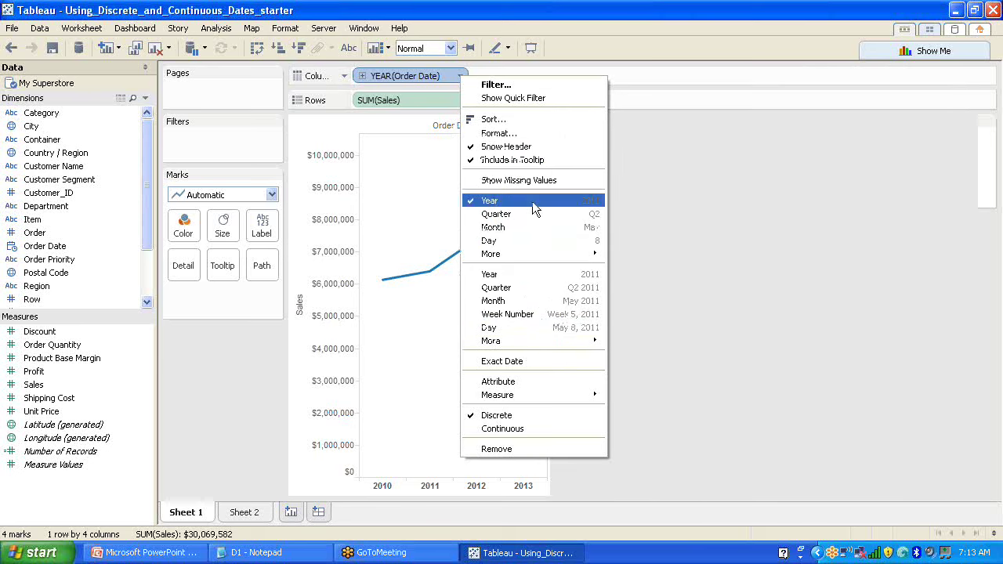
pyautogui.moveTo(532, 252)
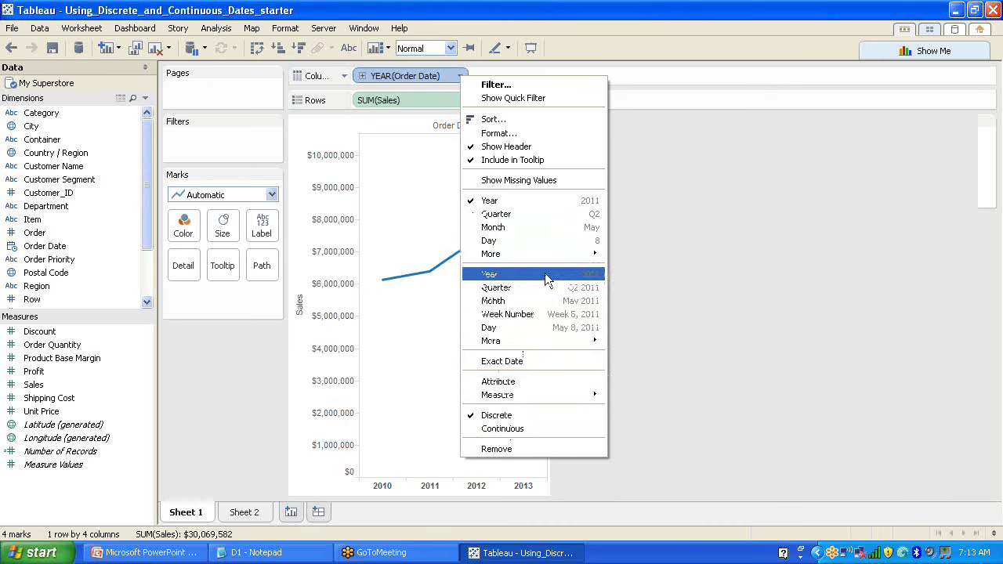
pyautogui.click(540, 230)
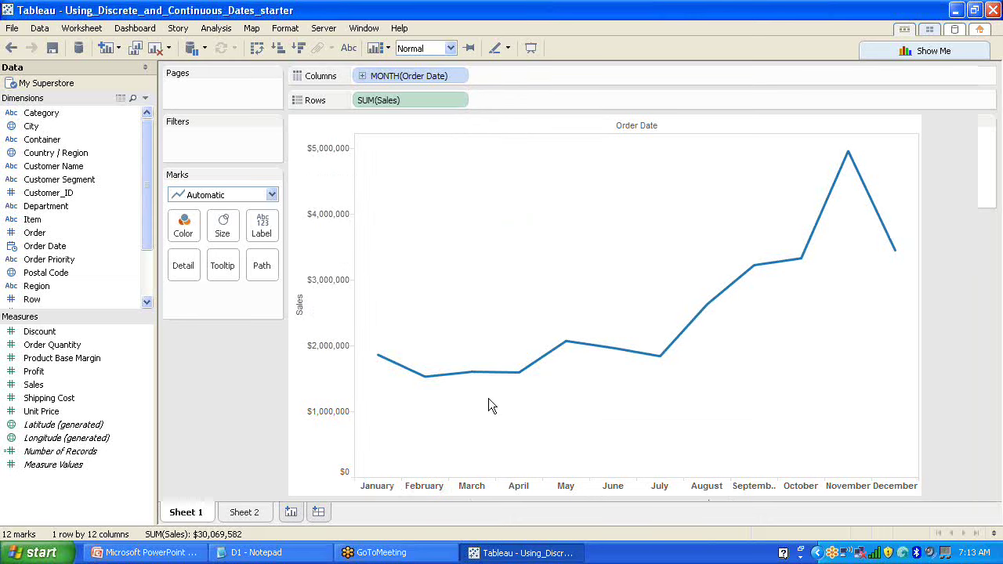
# Try the continuous Month level for Order Date, and return it to discrete Month.
pyautogui.click(460, 76)
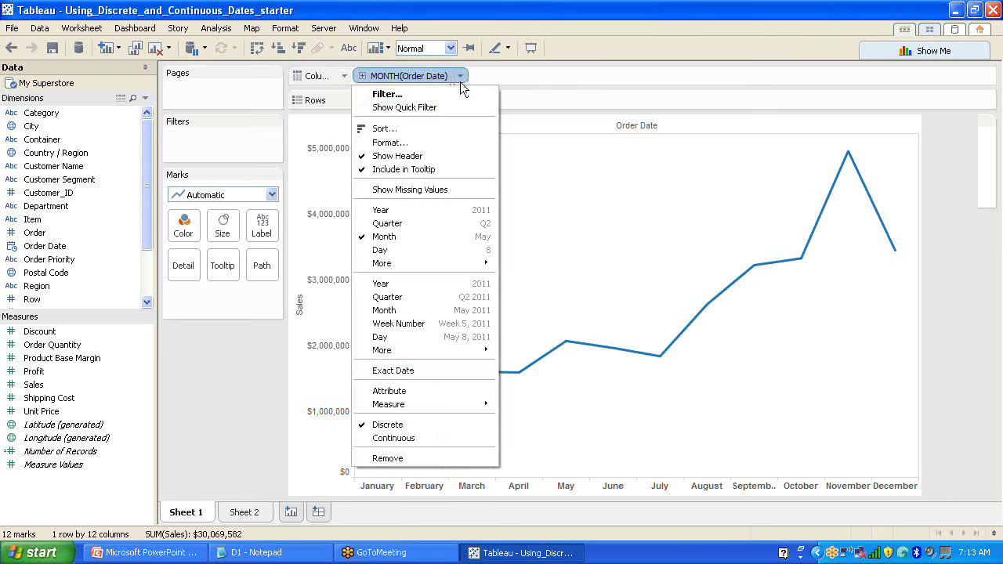
pyautogui.click(449, 309)
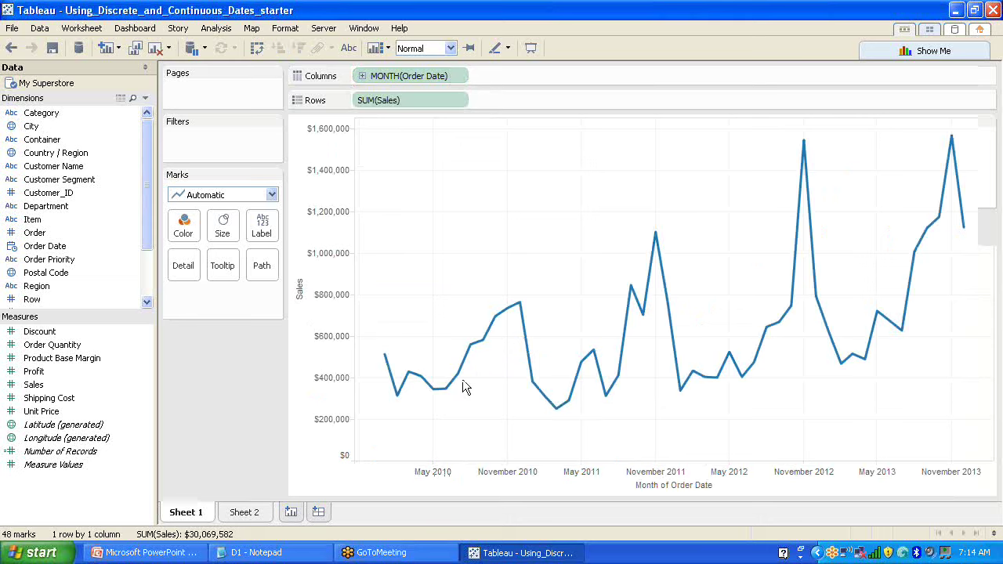
pyautogui.click(461, 75)
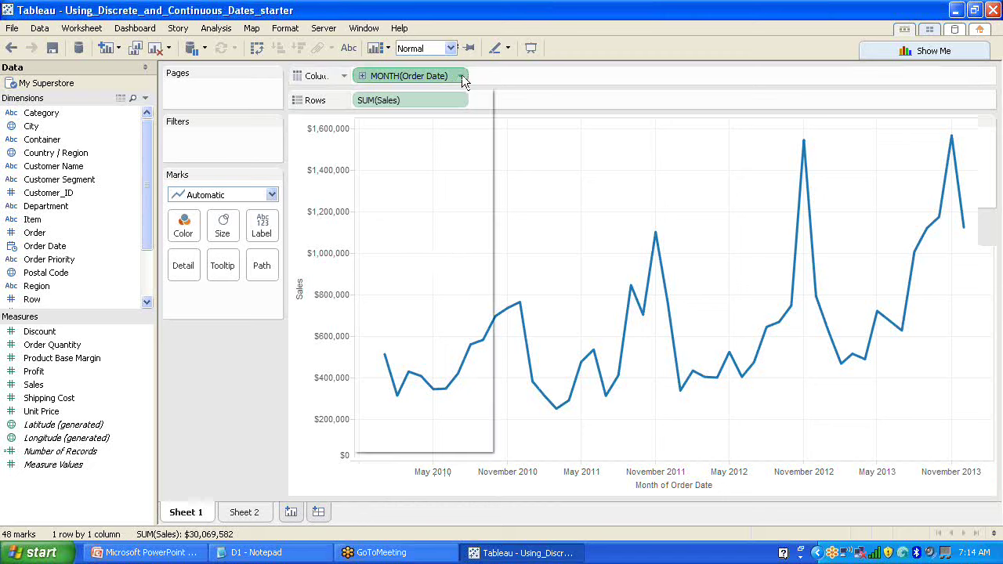
pyautogui.click(436, 224)
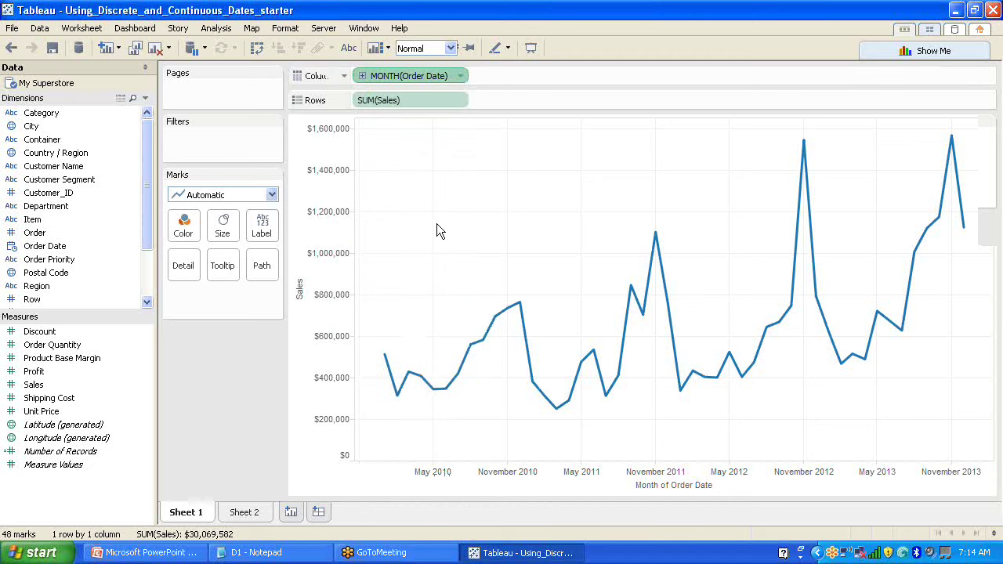
# Set the mark type of the monthly sales chart to Bar and inspect the November bar's tooltip.
pyautogui.click(272, 195)
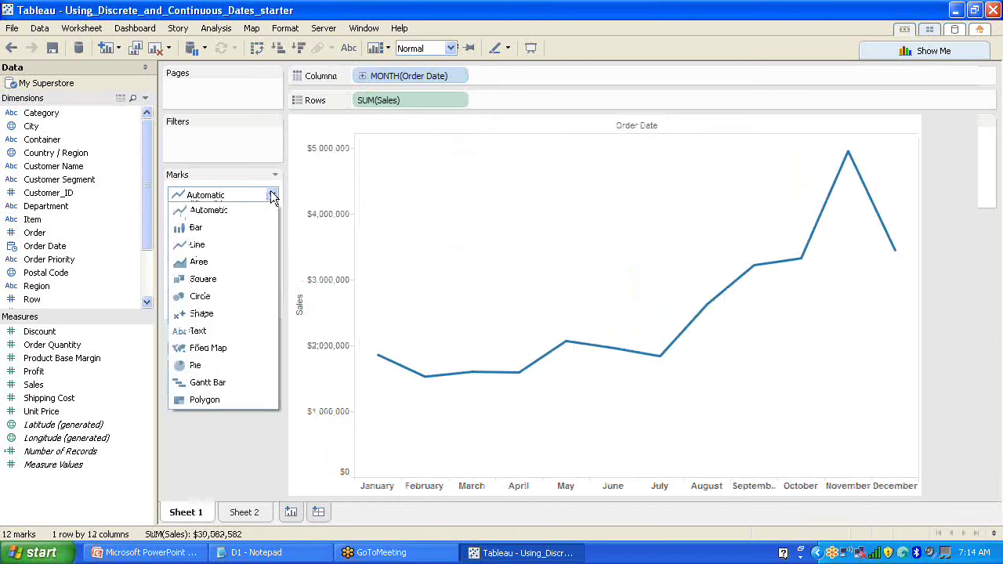
pyautogui.click(237, 228)
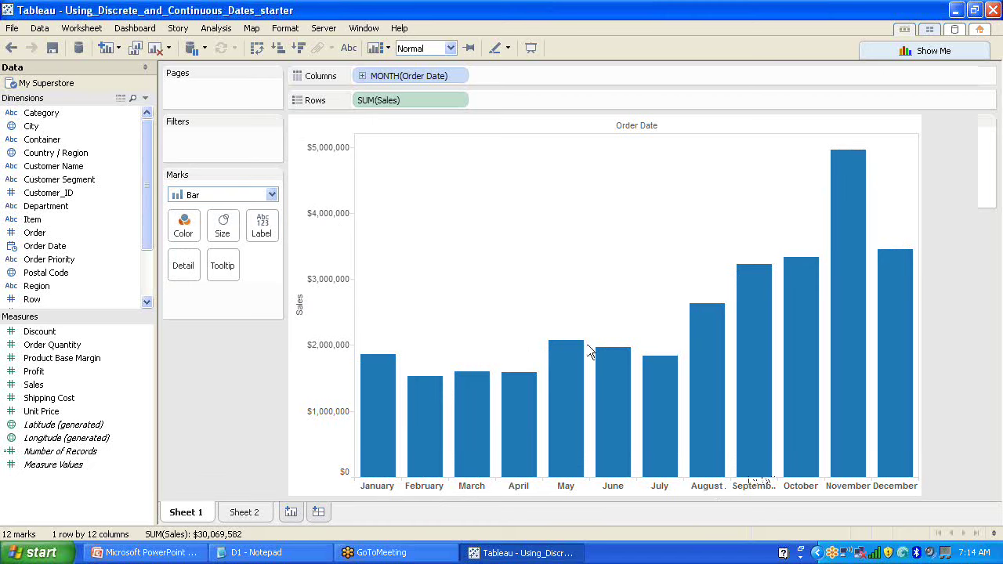
pyautogui.moveTo(854, 382)
pyautogui.moveTo(848, 202)
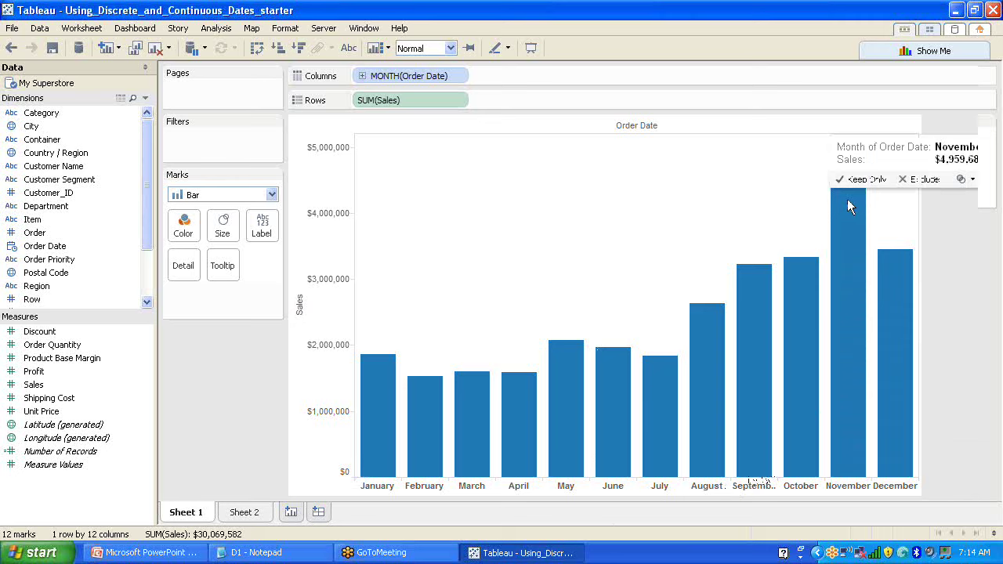
# Examine the Order Date and Sales labels and field placeholders in the tooltip editor, and close it without changes.
pyautogui.click(223, 268)
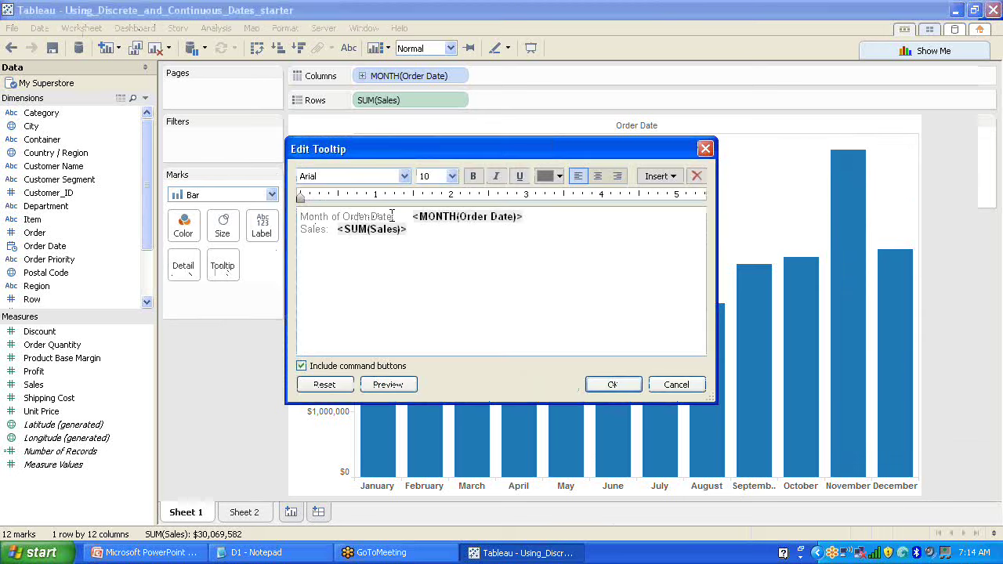
pyautogui.moveTo(394, 217)
pyautogui.mouseDown()
pyautogui.moveTo(298, 216)
pyautogui.moveTo(305, 229)
pyautogui.moveTo(408, 229)
pyautogui.mouseUp()
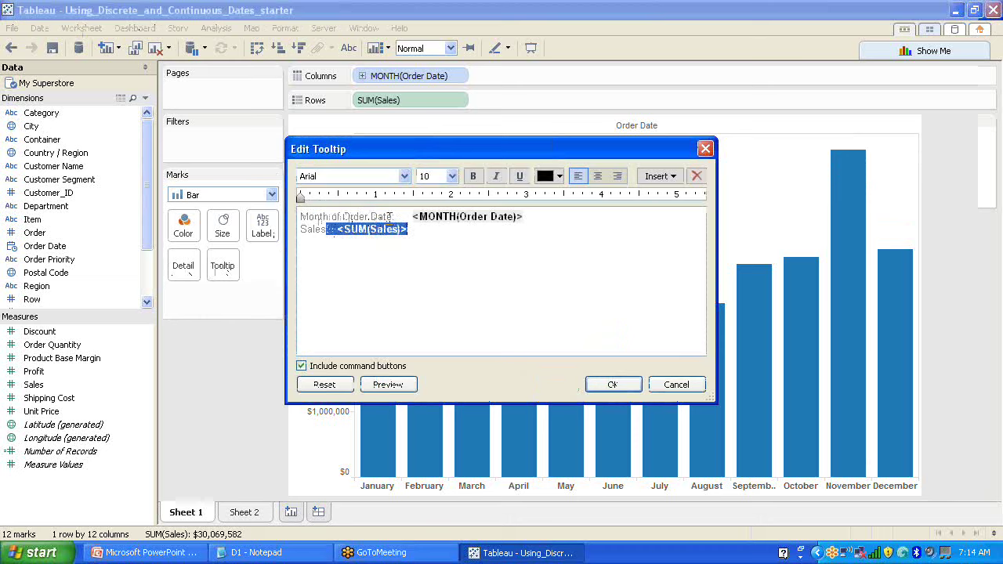
pyautogui.click(390, 217)
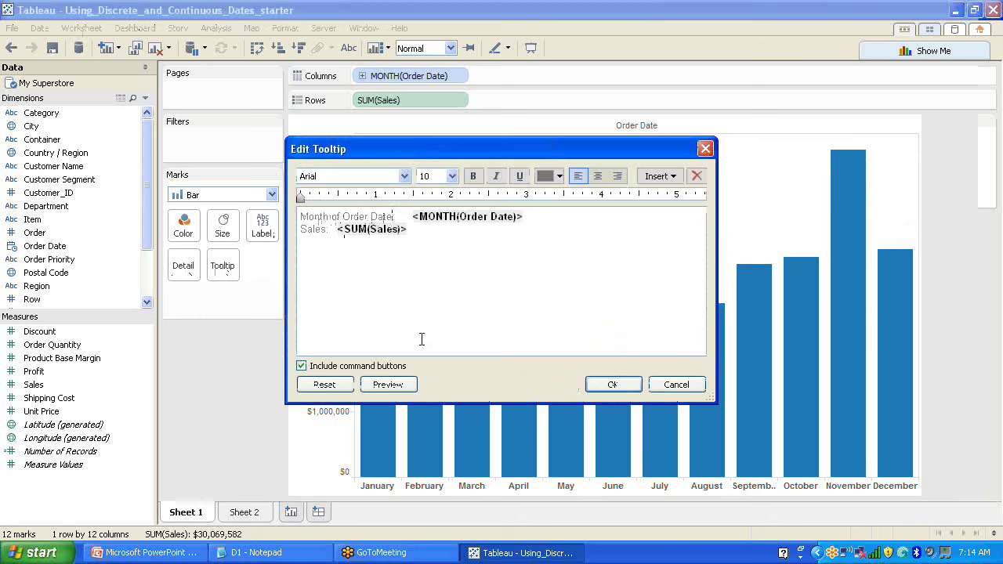
pyautogui.moveTo(517, 217); pyautogui.dragTo(419, 222)
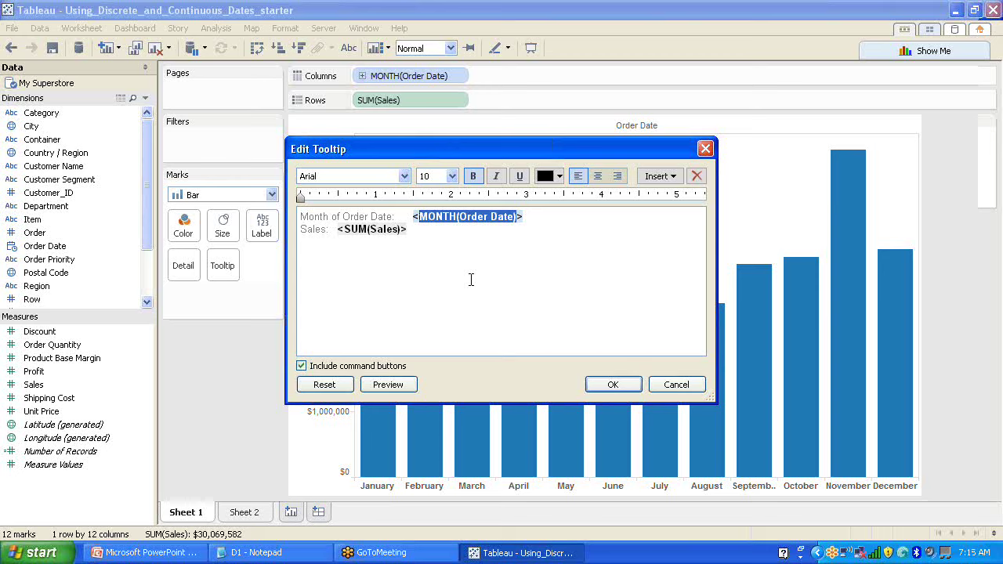
pyautogui.moveTo(396, 217); pyautogui.dragTo(325, 208)
pyautogui.click(415, 229)
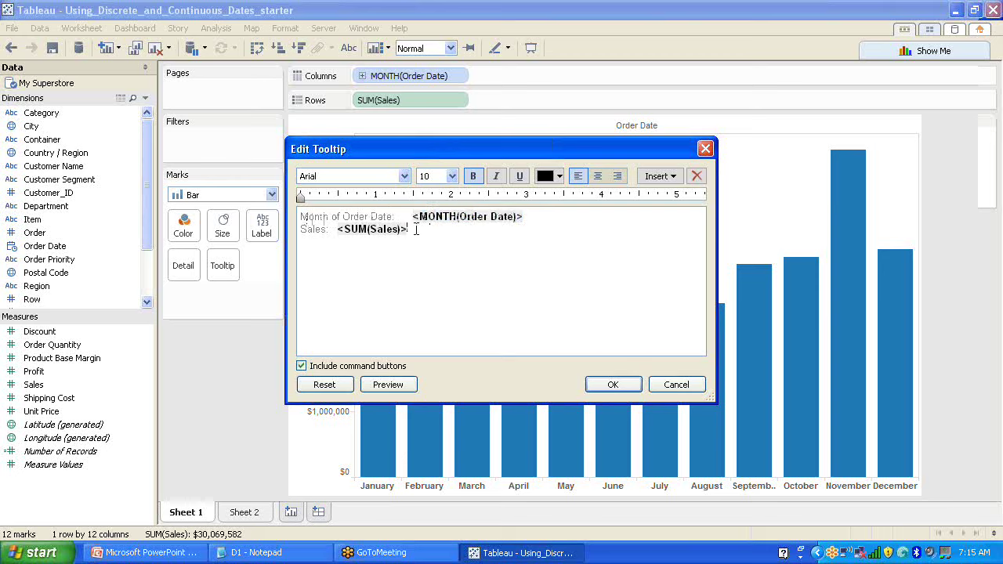
pyautogui.moveTo(411, 230); pyautogui.dragTo(293, 231)
pyautogui.click(326, 230)
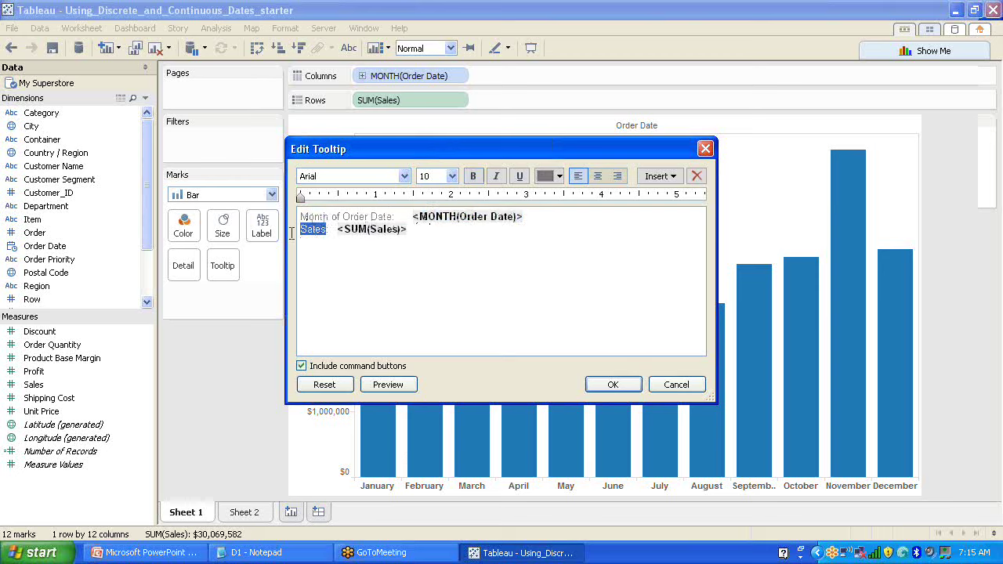
pyautogui.click(365, 229)
pyautogui.moveTo(365, 229); pyautogui.dragTo(345, 229)
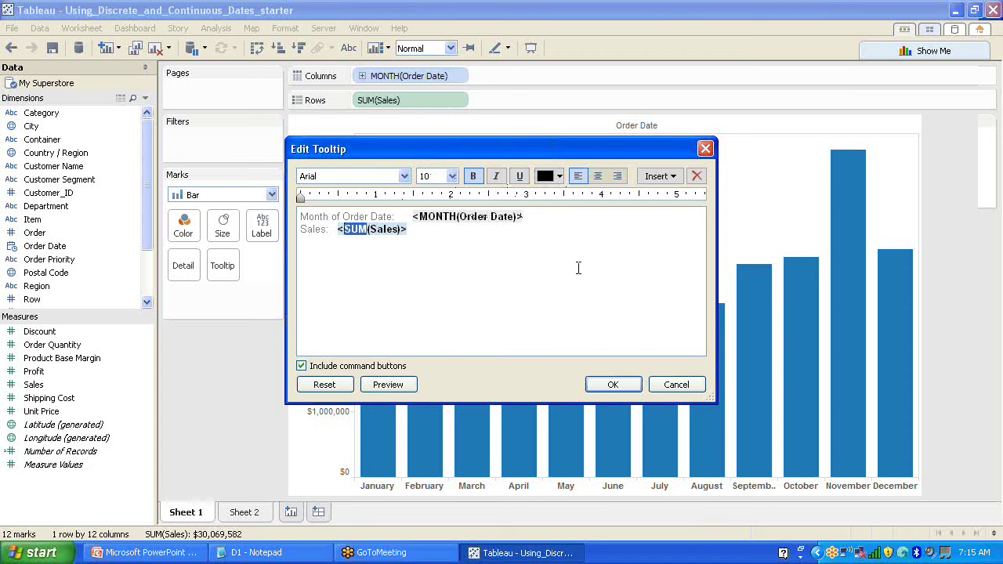
pyautogui.click(704, 150)
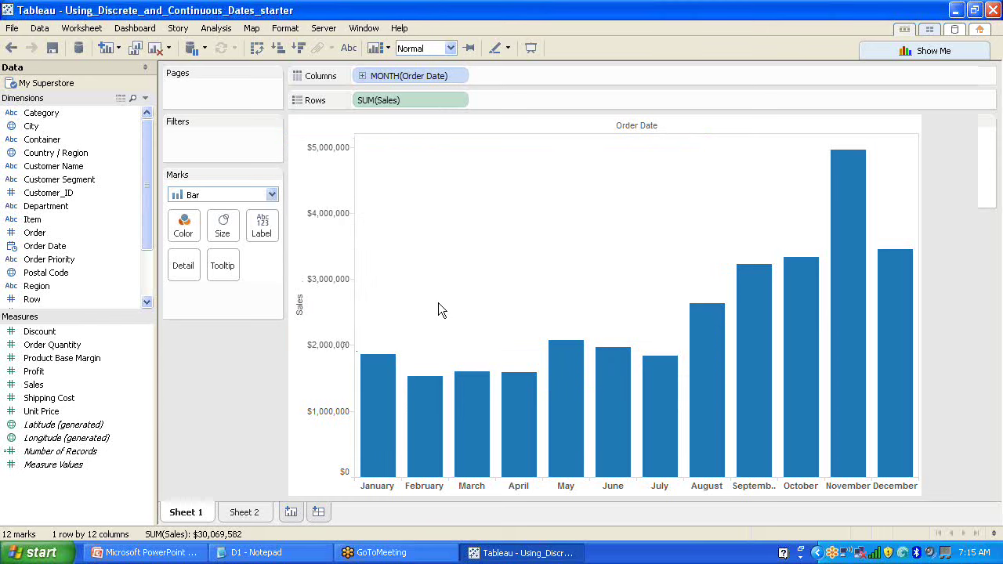
# Switch Order Date to discrete Year to compare the bars, and return it to discrete Month.
pyautogui.click(462, 76)
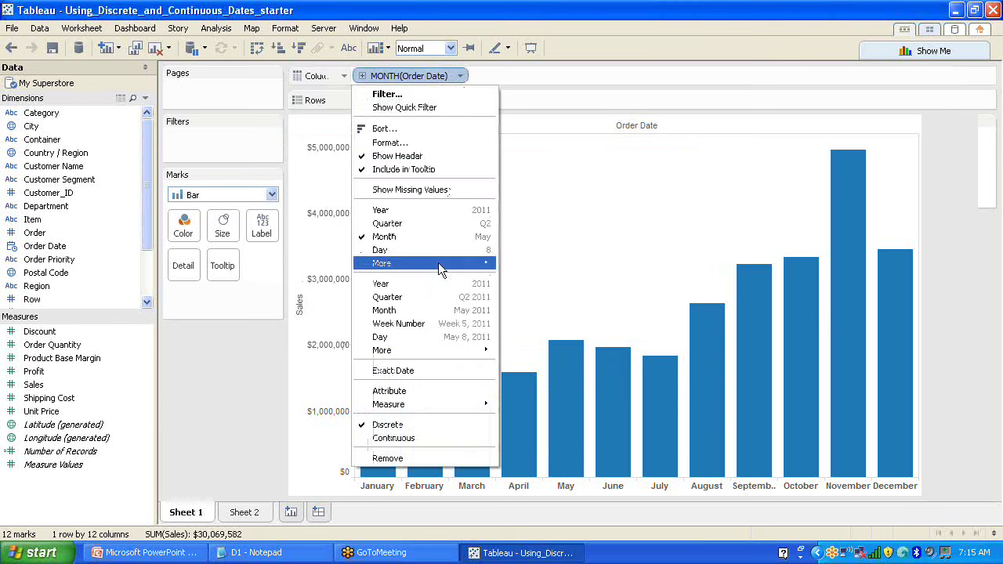
pyautogui.click(430, 213)
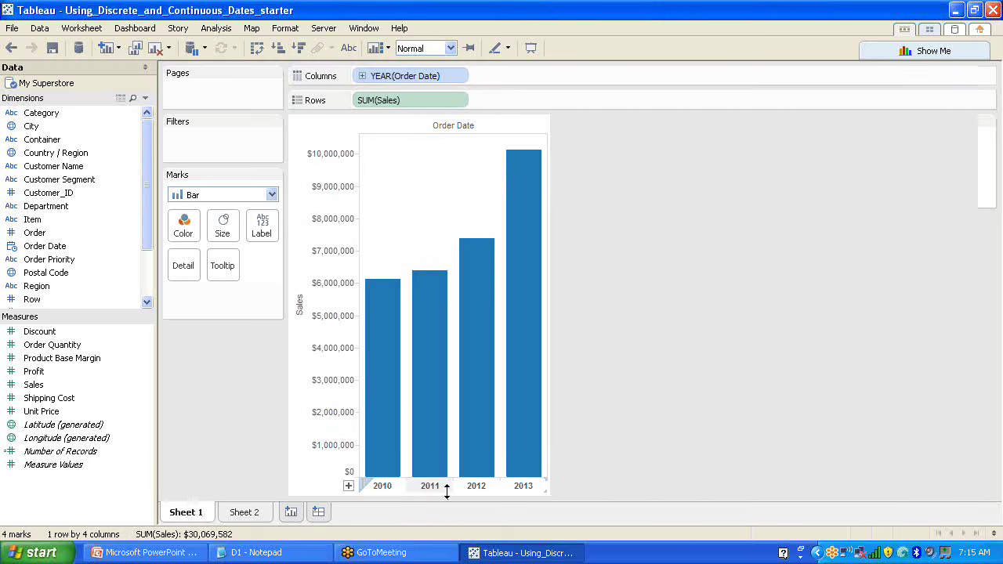
pyautogui.click(459, 76)
pyautogui.click(432, 235)
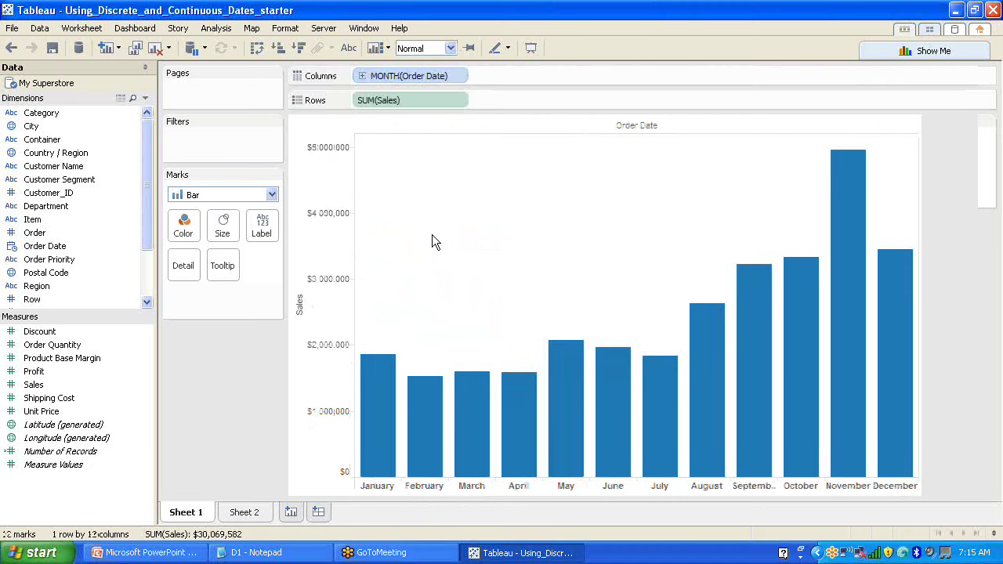
# On Sheet 2, build a line chart of Sales by Order Date at the continuous Month level.
pyautogui.click(245, 513)
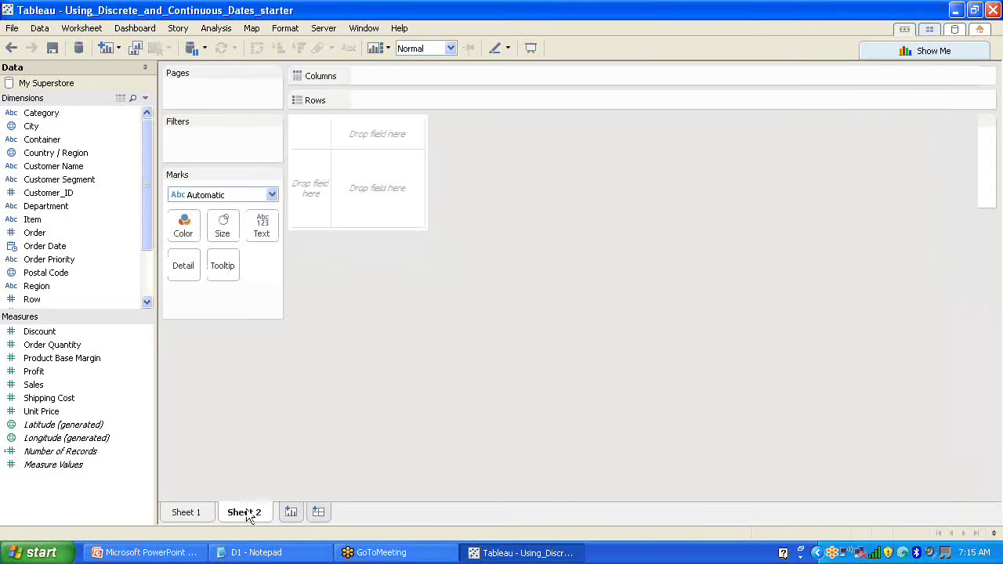
pyautogui.moveTo(45, 388); pyautogui.dragTo(404, 100)
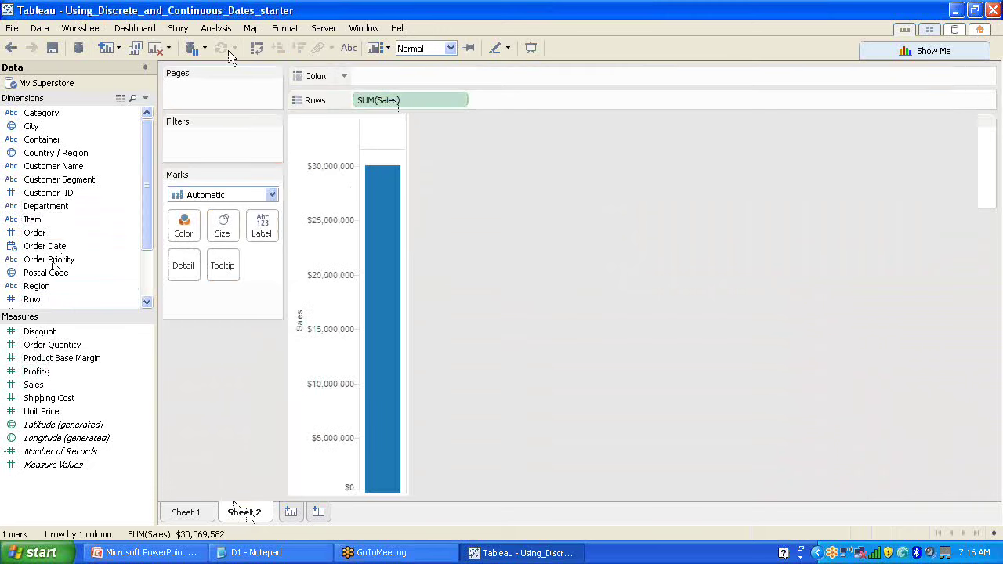
pyautogui.moveTo(57, 251); pyautogui.dragTo(403, 78)
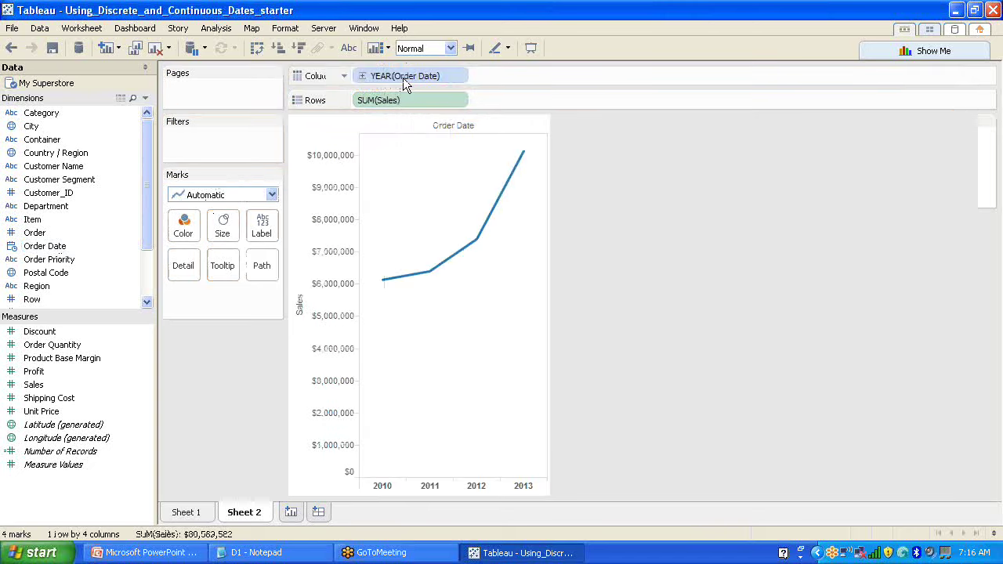
pyautogui.click(462, 76)
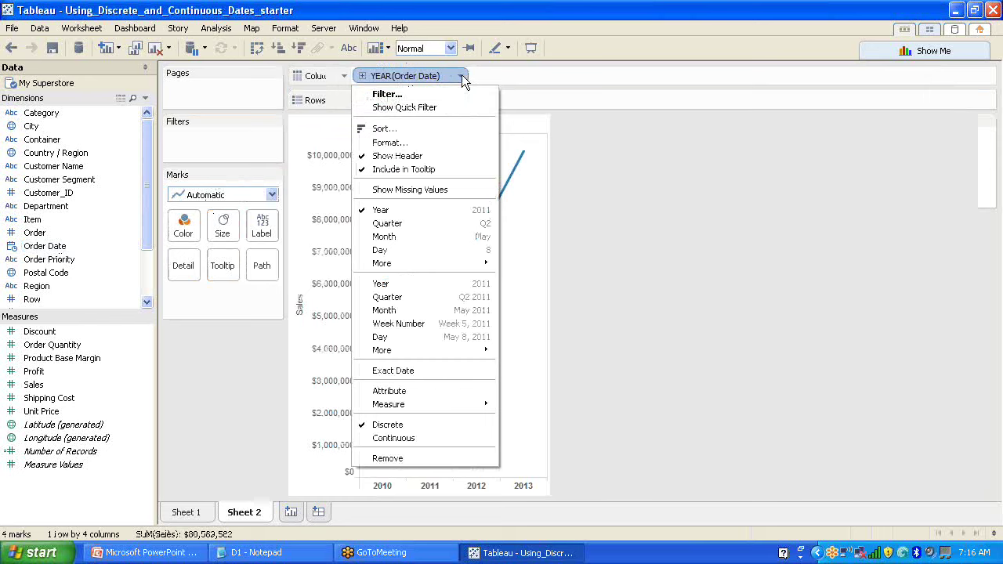
pyautogui.click(475, 312)
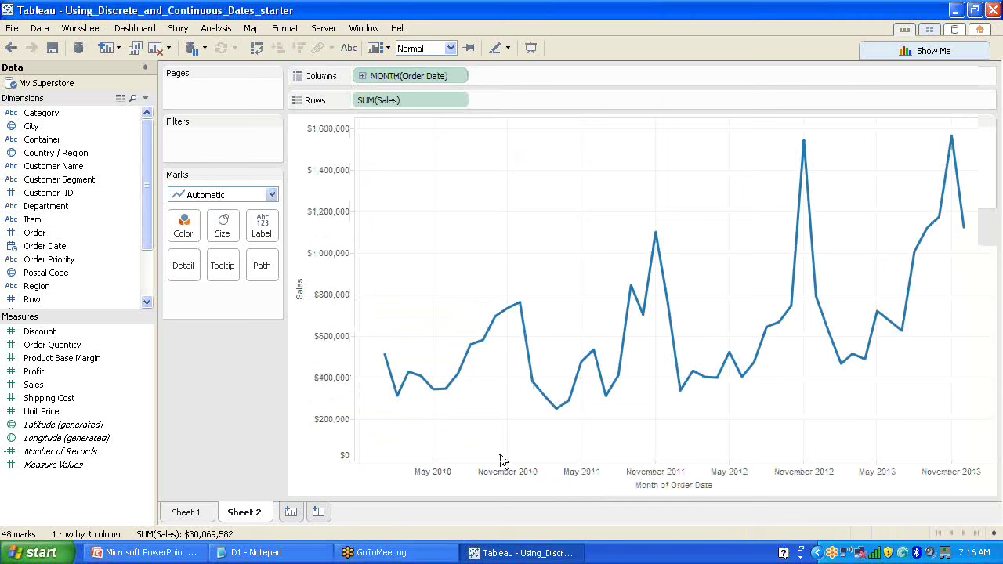
pyautogui.click(272, 196)
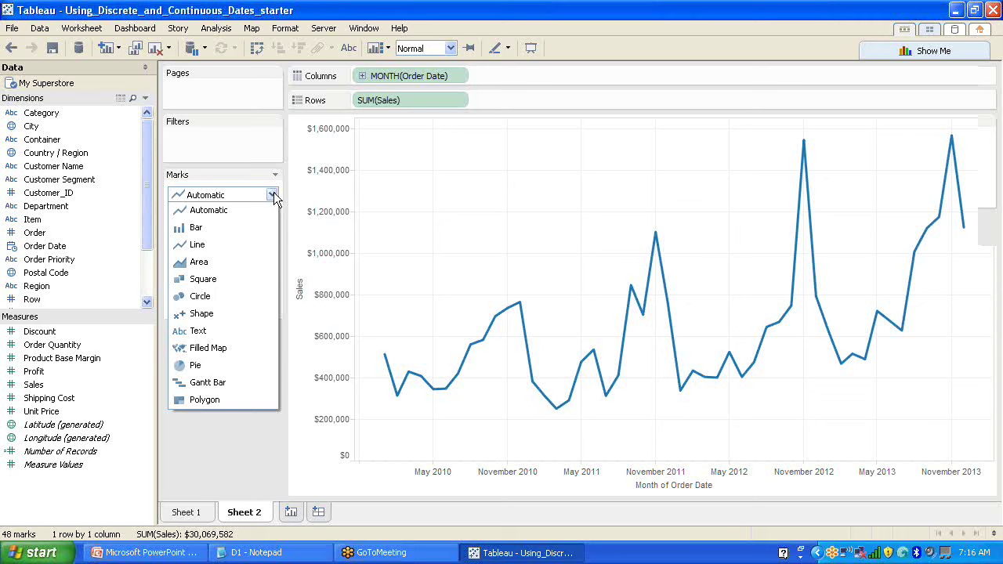
# Add a new worksheet, and open the Date_Filters_Starter workbook in a maximized window.
pyautogui.click(289, 512)
pyautogui.click(10, 27)
pyautogui.click(35, 58)
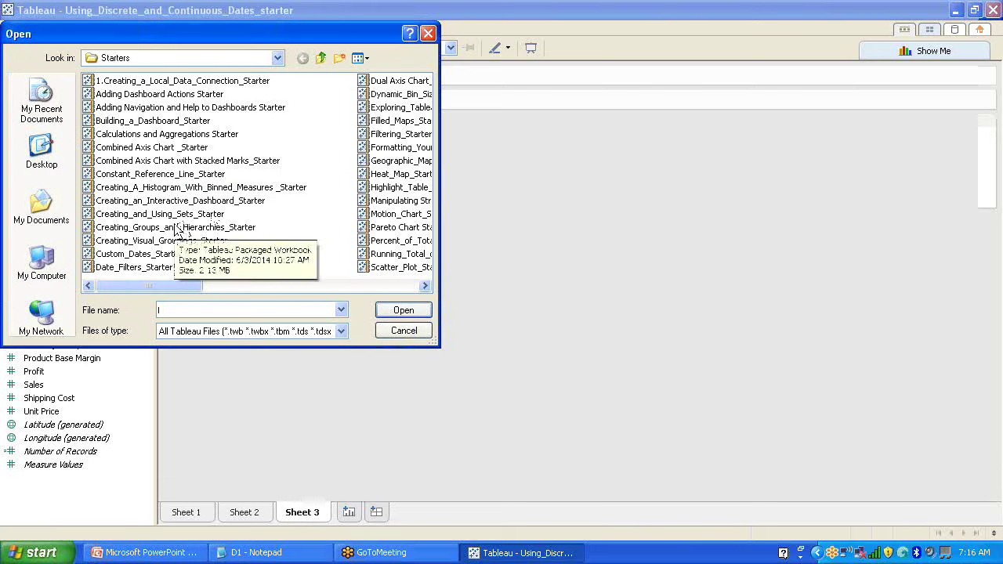
pyautogui.click(176, 227)
pyautogui.press('d')
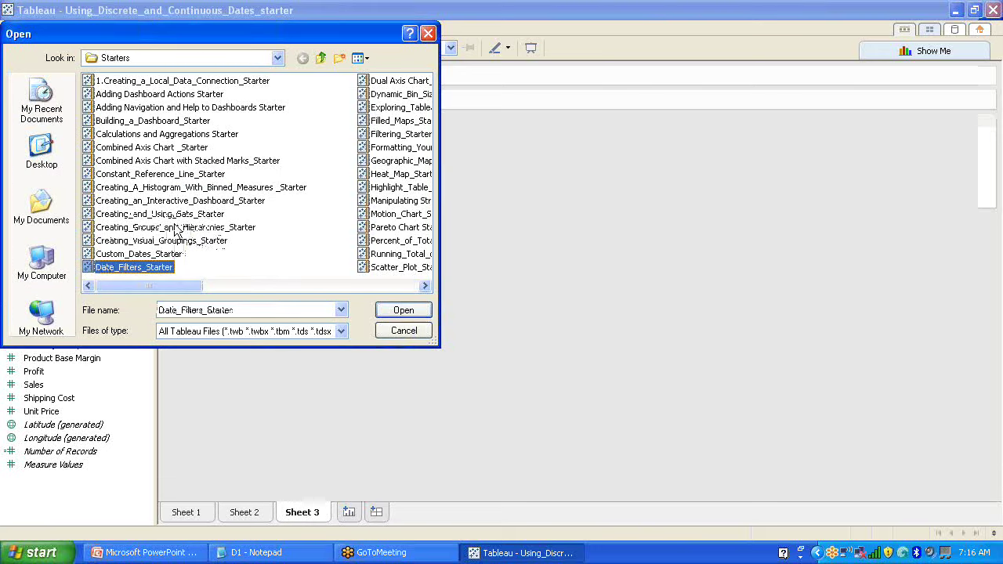
pyautogui.click(402, 310)
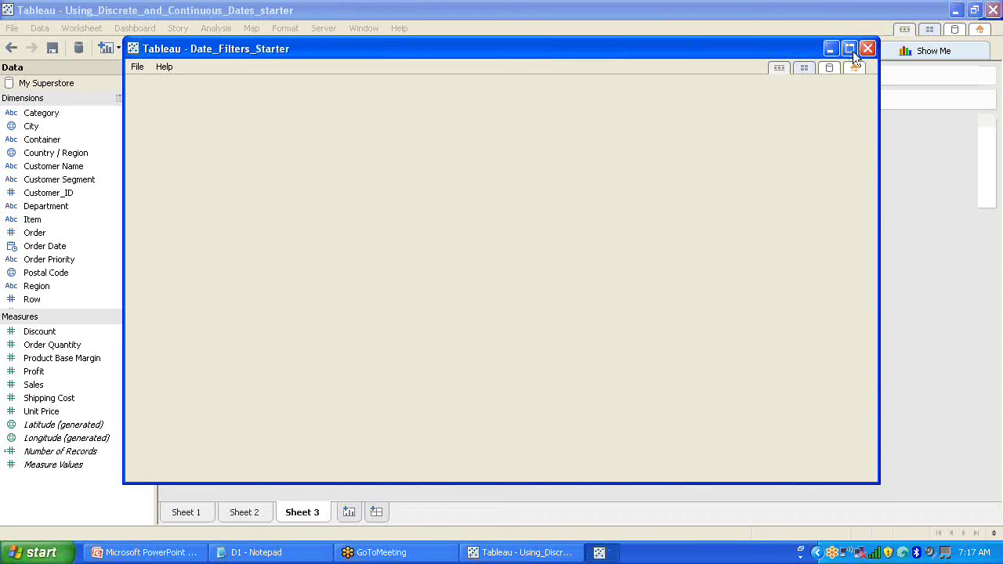
pyautogui.click(851, 49)
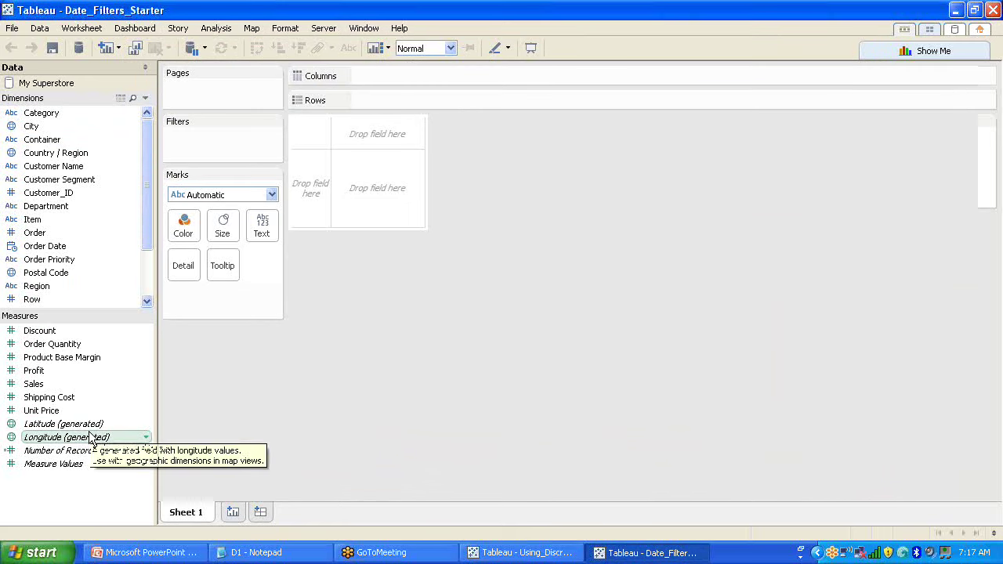
# Create a world map by adding Country / Region as detail on the marks.
pyautogui.scroll(-1, 150, 215)
pyautogui.scroll(1, 150, 227)
pyautogui.moveTo(76, 155); pyautogui.dragTo(186, 265)
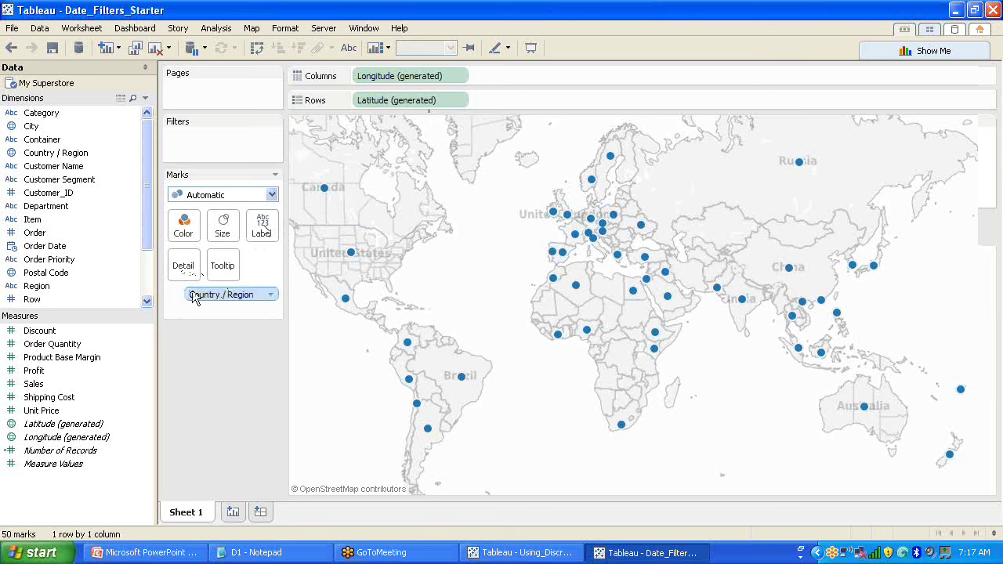
pyautogui.scroll(-2, 148, 195)
pyautogui.scroll(2, 150, 186)
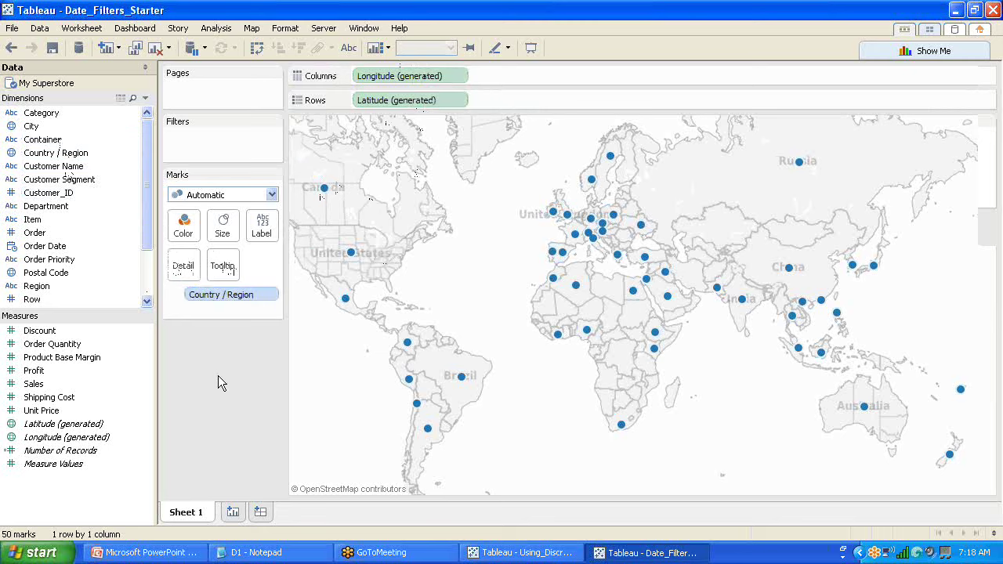
# Color the countries on the map by Sales.
pyautogui.click(33, 371)
pyautogui.keyDown('ctrl'); pyautogui.click(34, 385); pyautogui.keyUp('ctrl')
pyautogui.moveTo(161, 259); pyautogui.dragTo(188, 227)
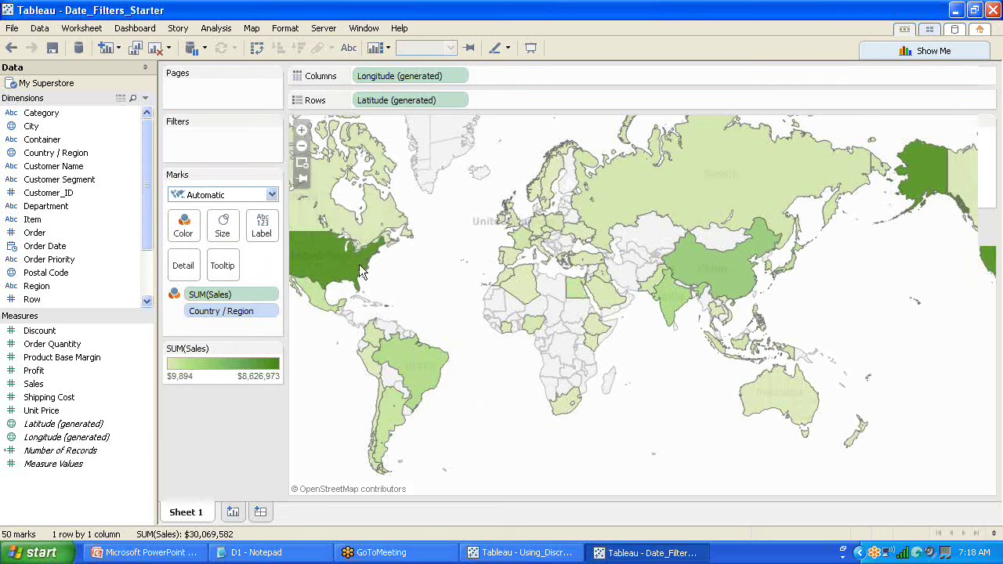
# Inspect the Sales tooltips for countries such as the United States and China, and highlight individual countries including Russia and Canada.
pyautogui.moveTo(345, 255)
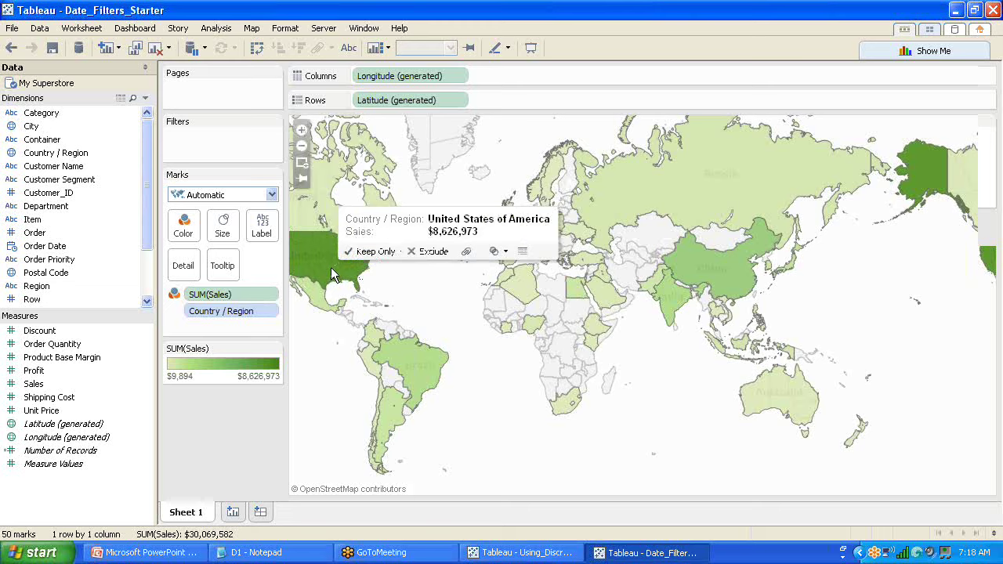
pyautogui.moveTo(714, 272)
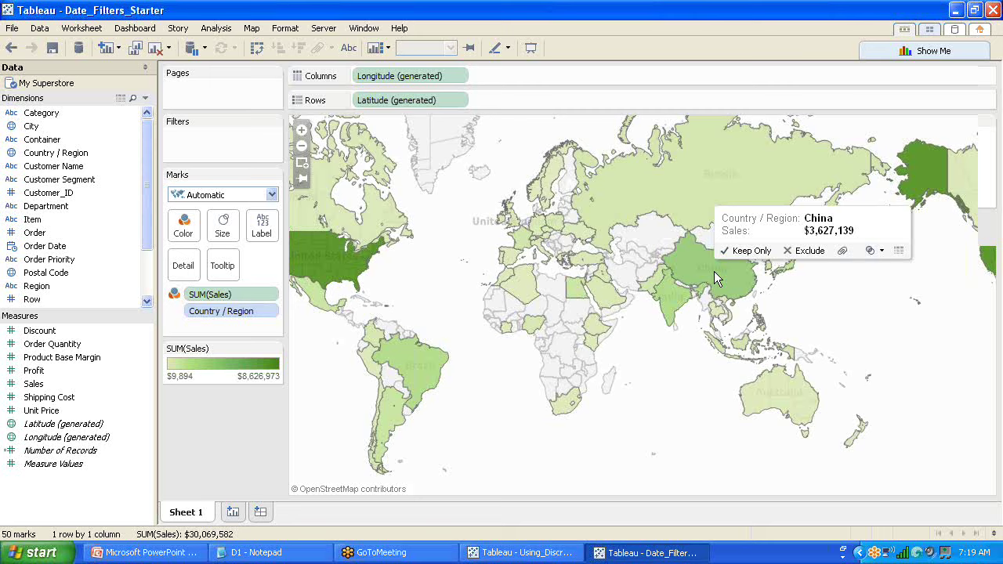
pyautogui.moveTo(716, 296); pyautogui.dragTo(598, 354)
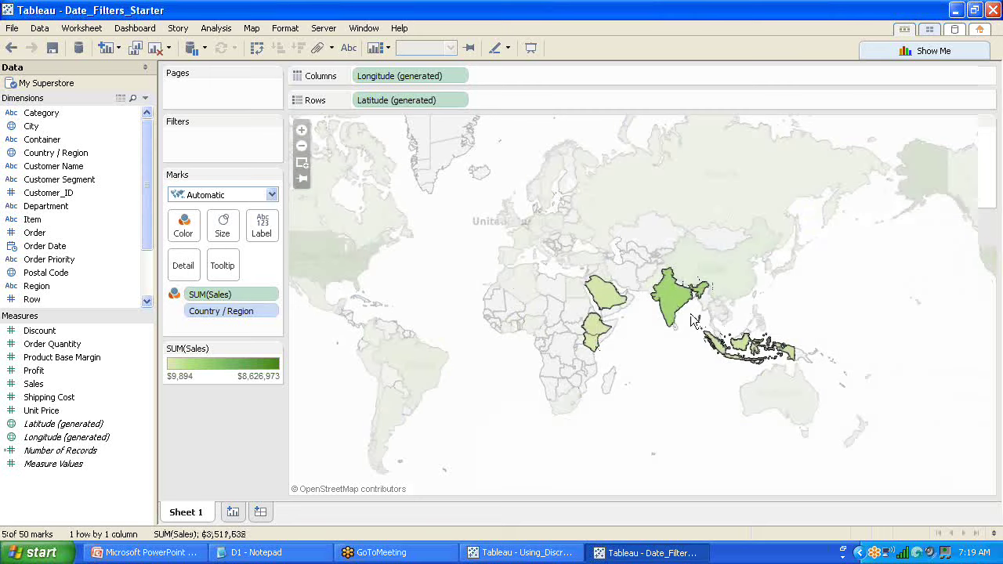
pyautogui.moveTo(677, 312)
pyautogui.click(651, 183)
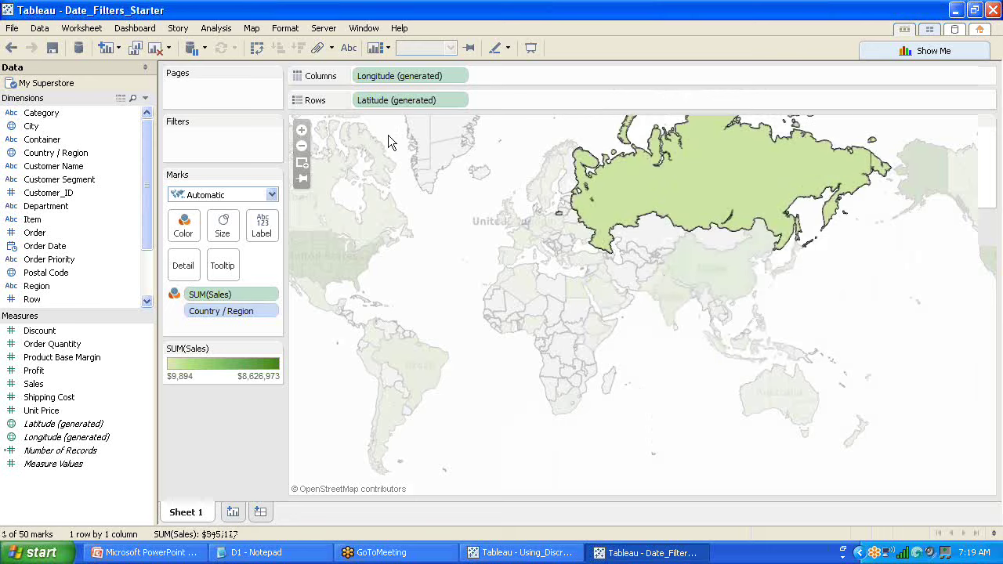
pyautogui.click(489, 166)
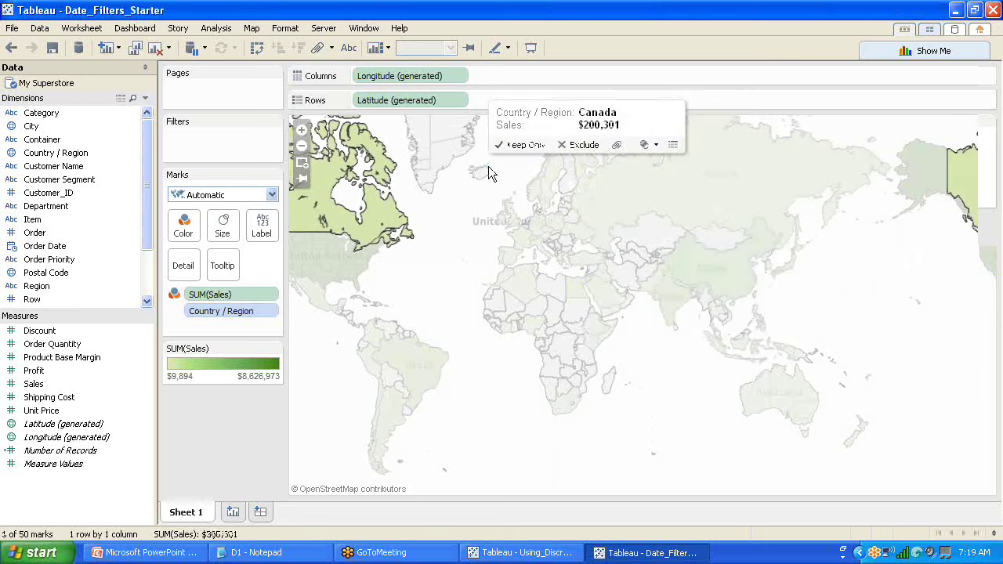
pyautogui.moveTo(382, 225)
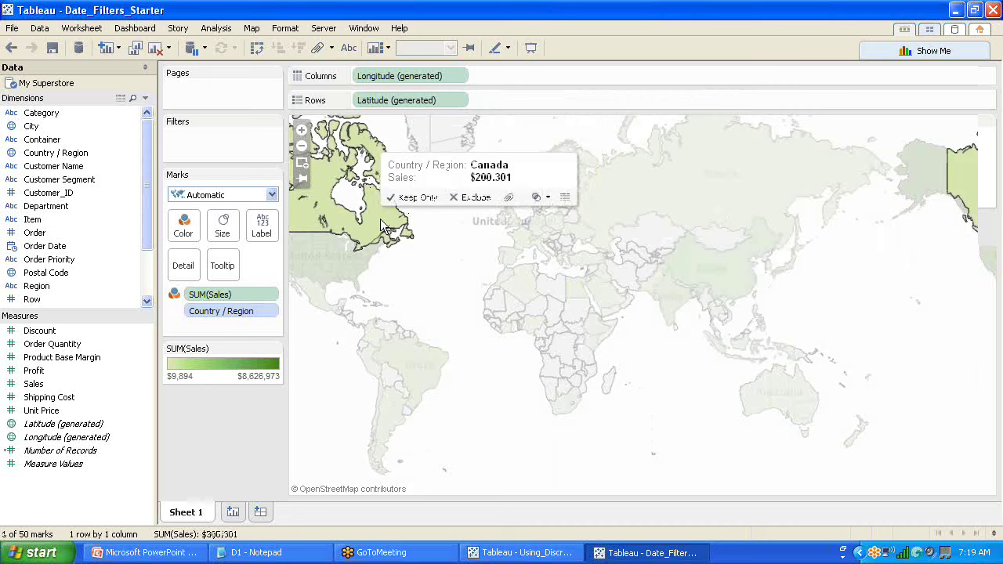
# Change the aggregation of the Sales color field to Average.
pyautogui.click(272, 297)
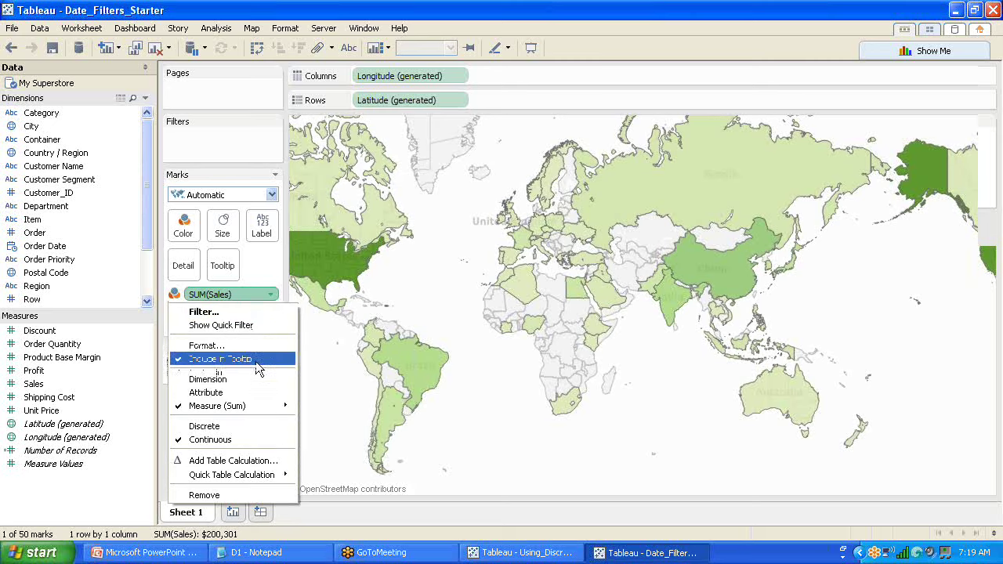
pyautogui.moveTo(256, 407)
pyautogui.click(323, 416)
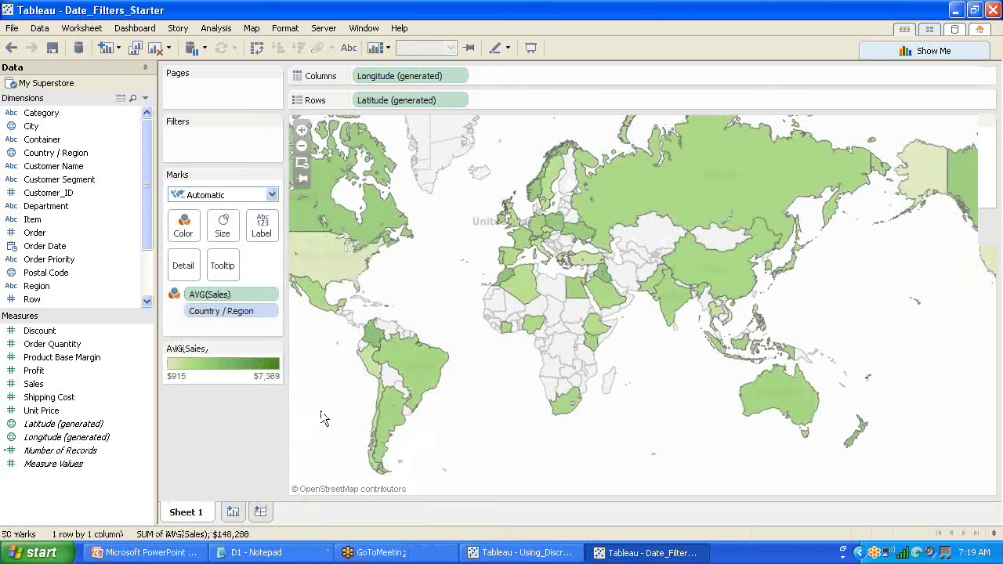
# Start a filter on Order Date based on Years.
pyautogui.moveTo(150, 186); pyautogui.dragTo(151, 200)
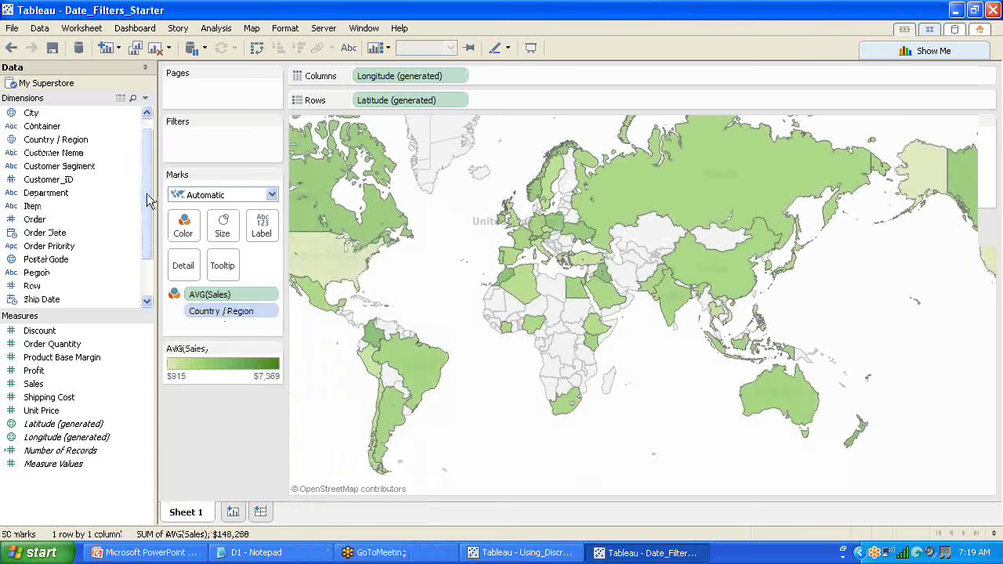
pyautogui.moveTo(63, 233)
pyautogui.mouseDown()
pyautogui.moveTo(198, 157)
pyautogui.moveTo(214, 137)
pyautogui.mouseUp()
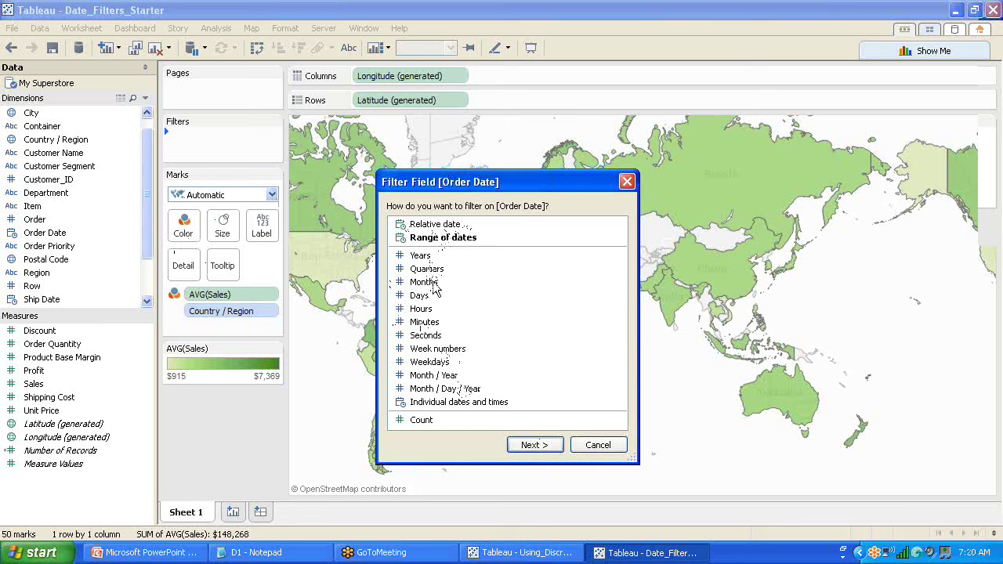
pyautogui.click(429, 259)
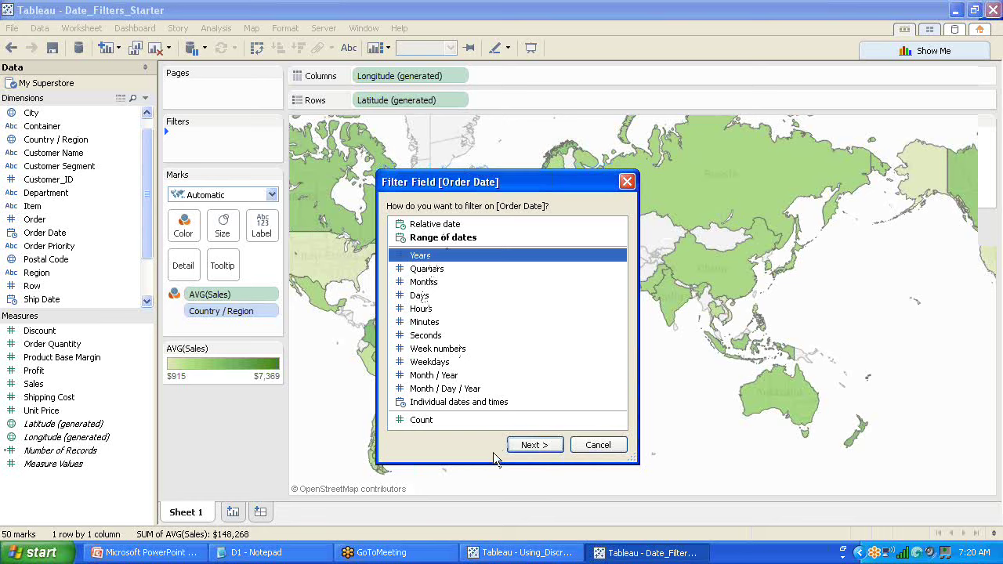
pyautogui.click(535, 446)
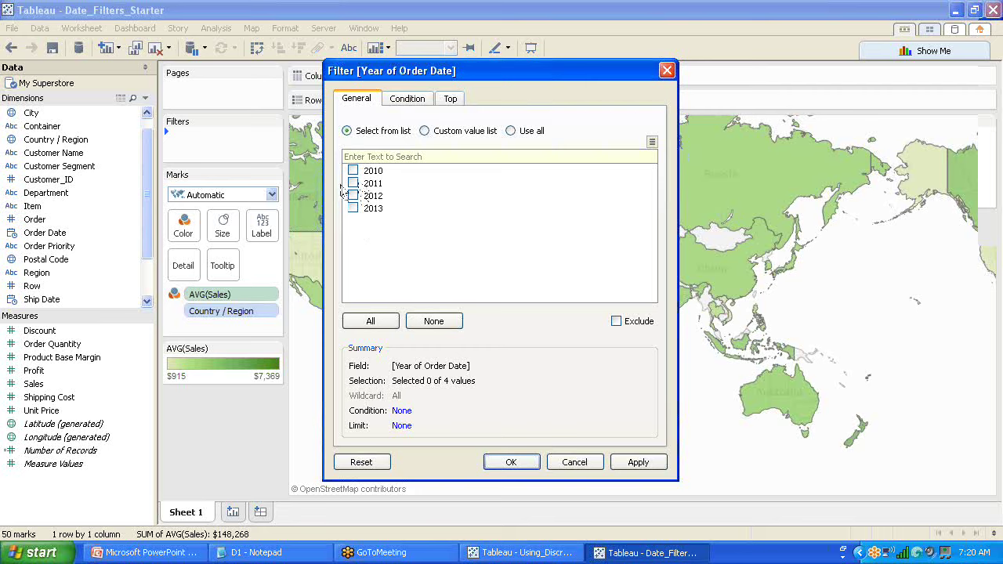
# Try selecting 2011, 2012 and 2013 in the year filter, and clear the selection after checking the custom value list.
pyautogui.click(353, 184)
pyautogui.click(353, 196)
pyautogui.click(352, 209)
pyautogui.click(424, 131)
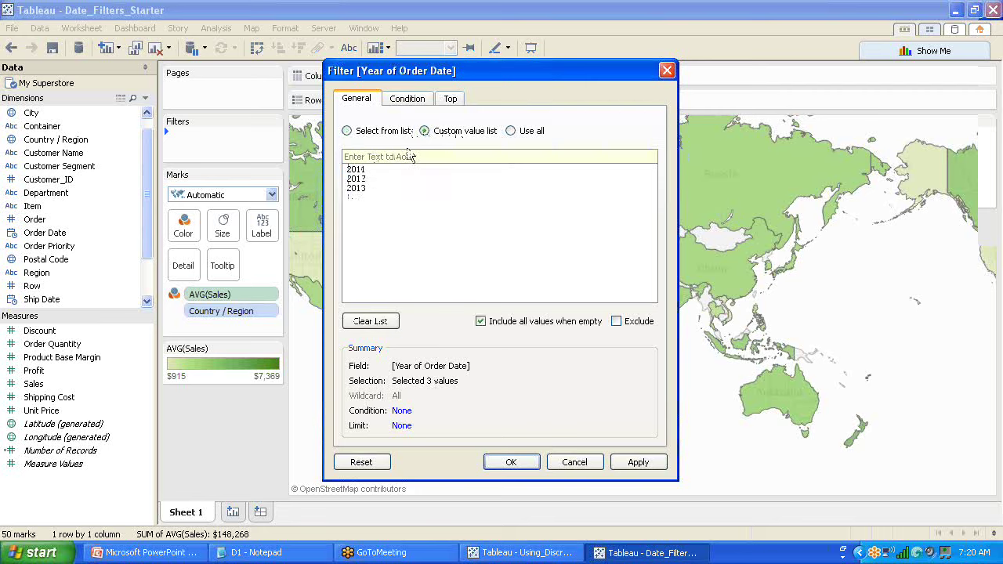
pyautogui.click(349, 133)
pyautogui.click(354, 184)
pyautogui.click(354, 196)
# Add 2011 and 2015 to the year filter as custom values.
pyautogui.click(424, 131)
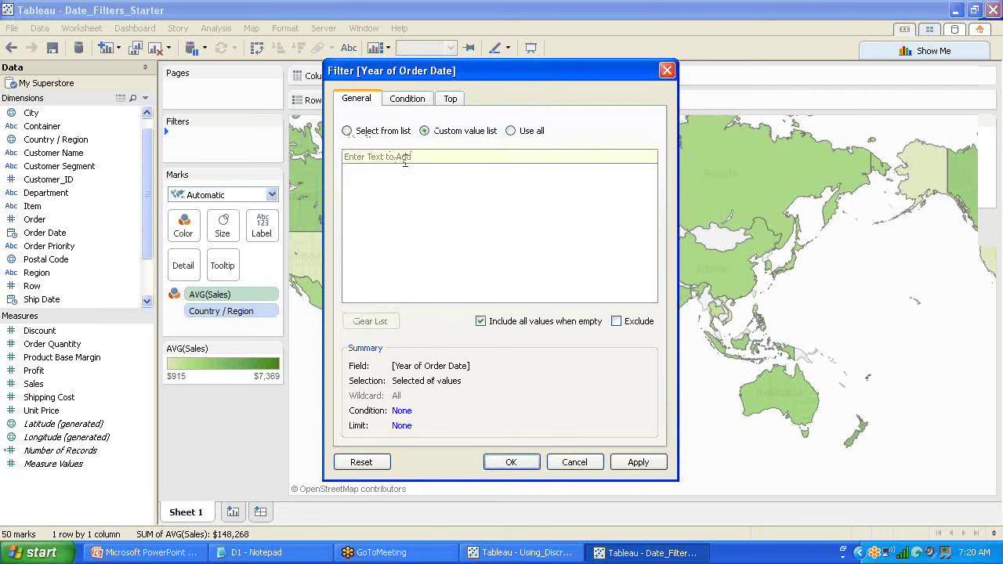
pyautogui.write('2011')
pyautogui.press('Return')
pyautogui.write('2015')
pyautogui.press('Return')
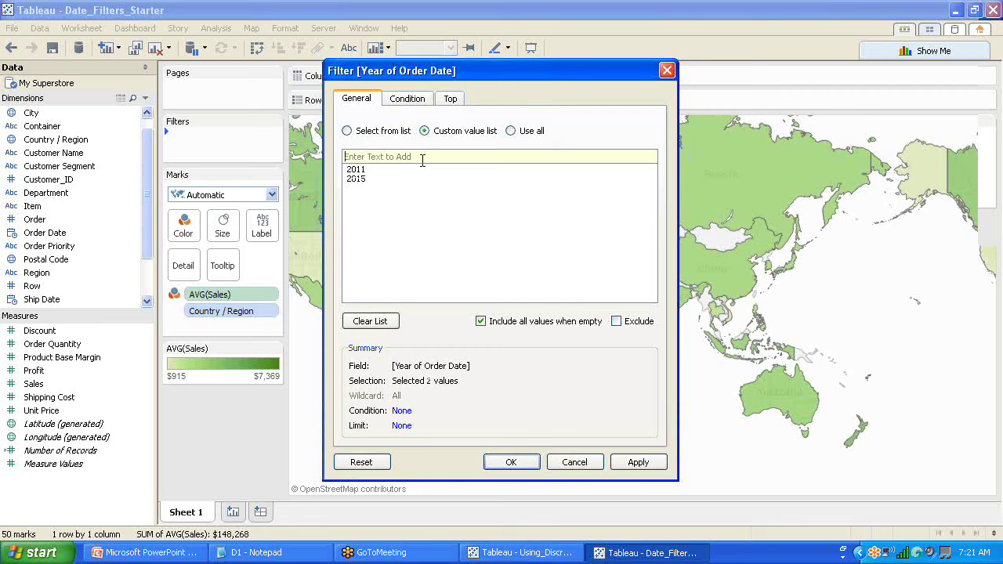
# Remove 2015 from the year filter's custom value list.
pyautogui.write('2013')
pyautogui.press('Escape')
pyautogui.moveTo(651, 179)
pyautogui.click(651, 179)
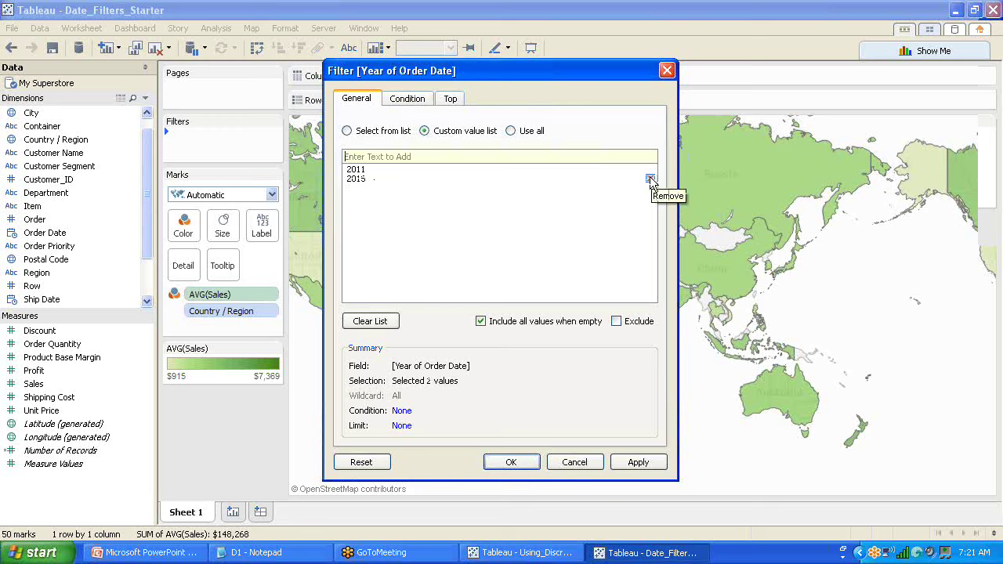
pyautogui.click(651, 179)
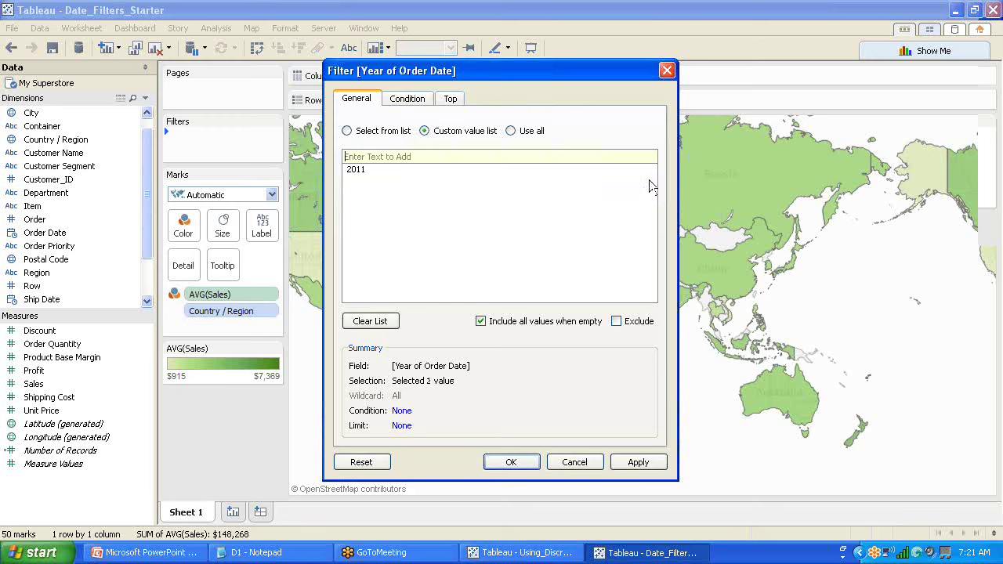
# Add 2012 and 2013 to the year filter by selecting from the list, apply it, and show its quick filter.
pyautogui.click(375, 171)
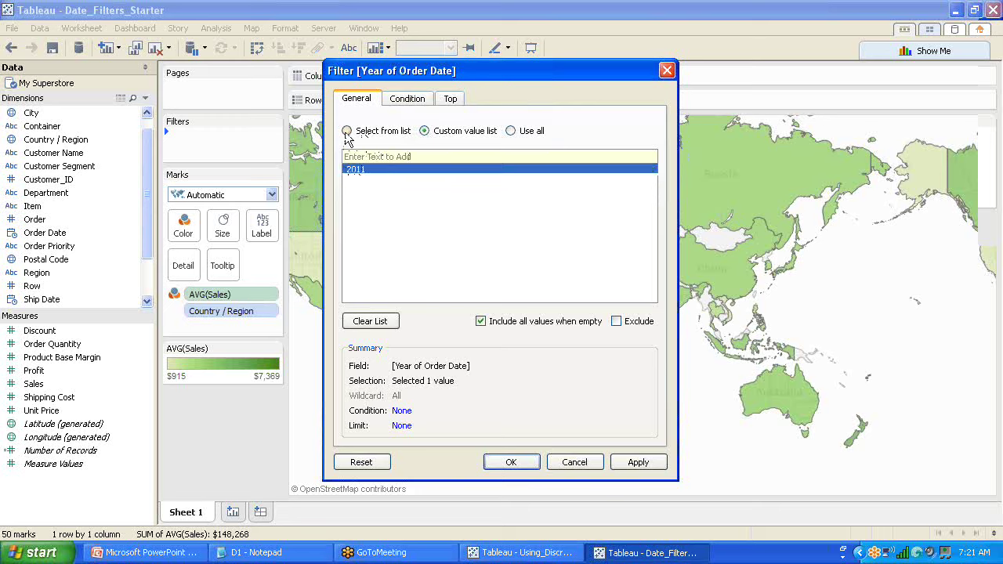
pyautogui.click(347, 131)
pyautogui.click(354, 196)
pyautogui.click(355, 208)
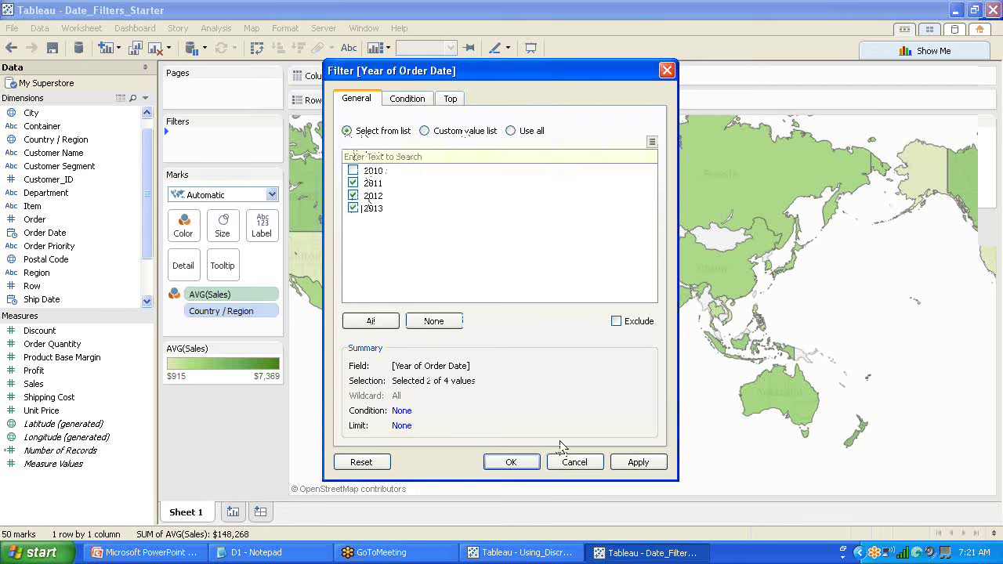
pyautogui.click(517, 461)
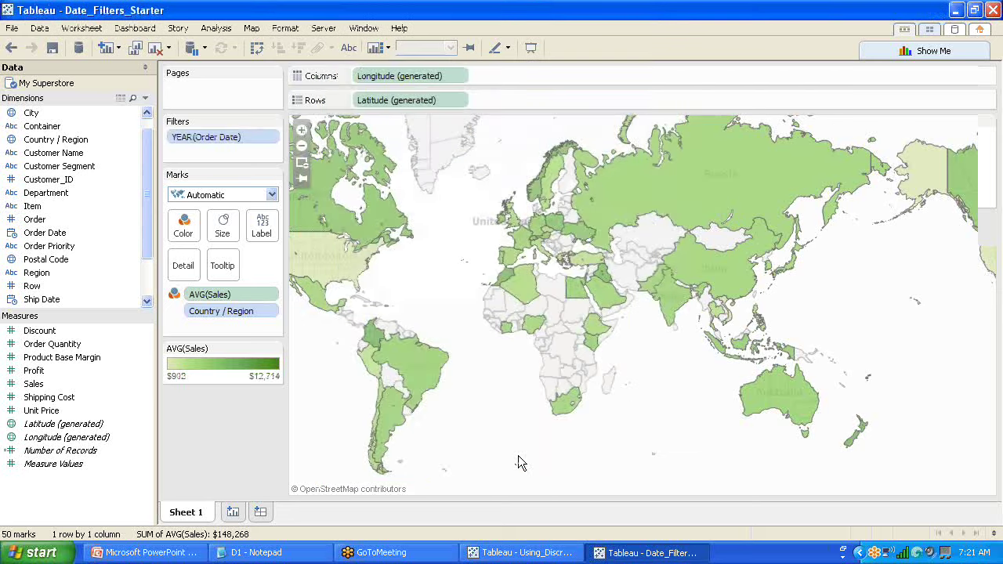
pyautogui.click(273, 139)
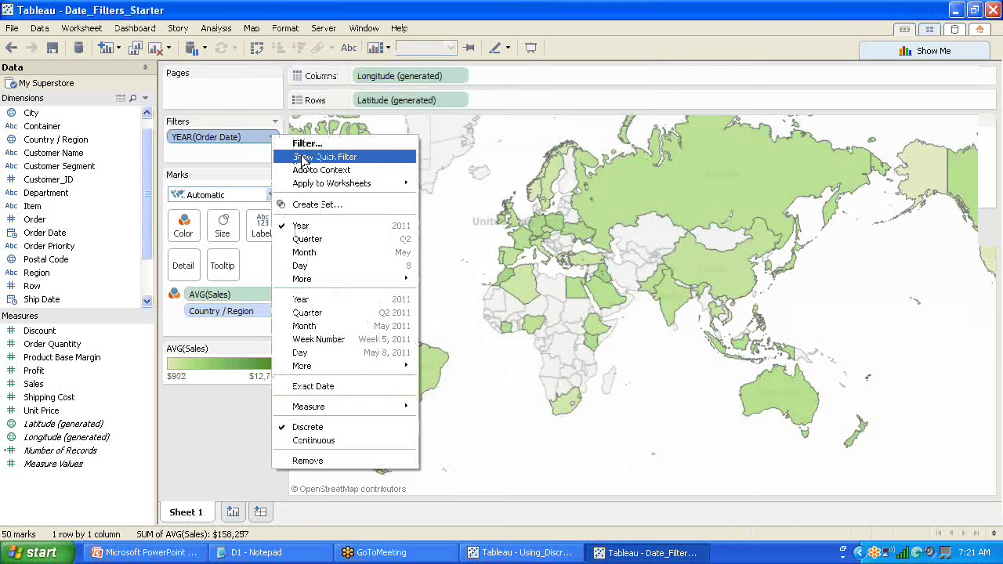
pyautogui.click(303, 158)
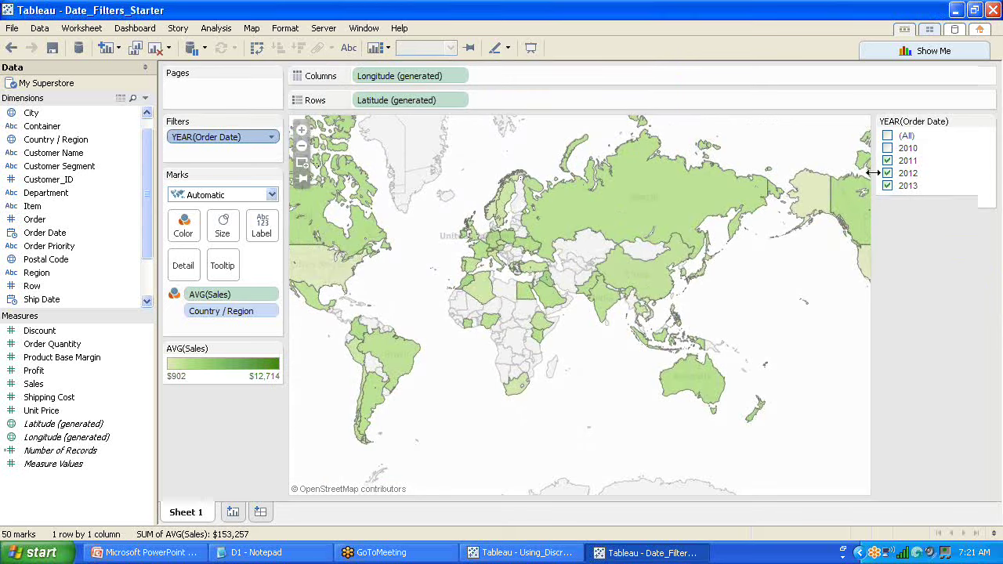
# Use the year quick filter to try all years, no years, 2010 and 2010 with 2011, ending on 2011 only.
pyautogui.click(886, 149)
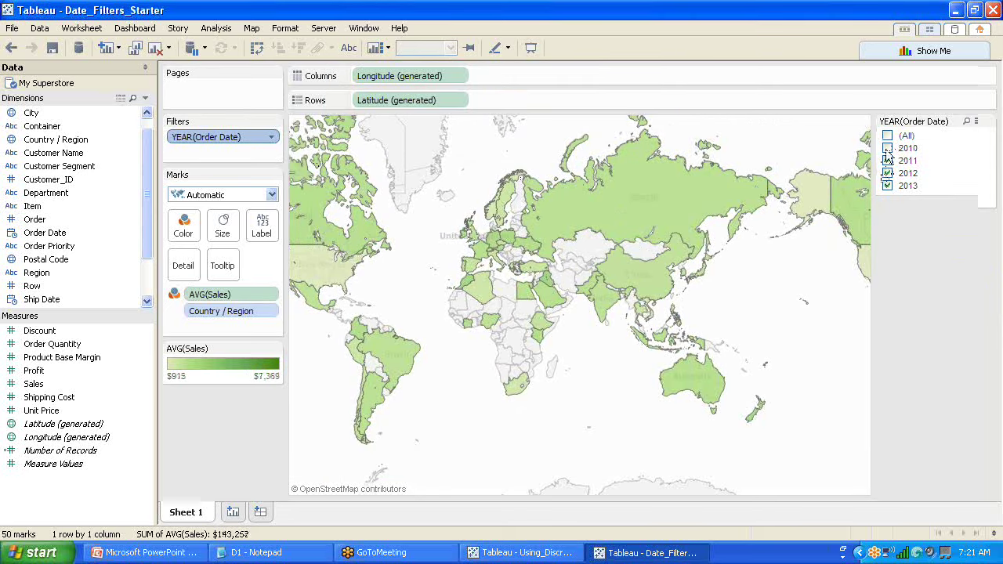
pyautogui.click(887, 136)
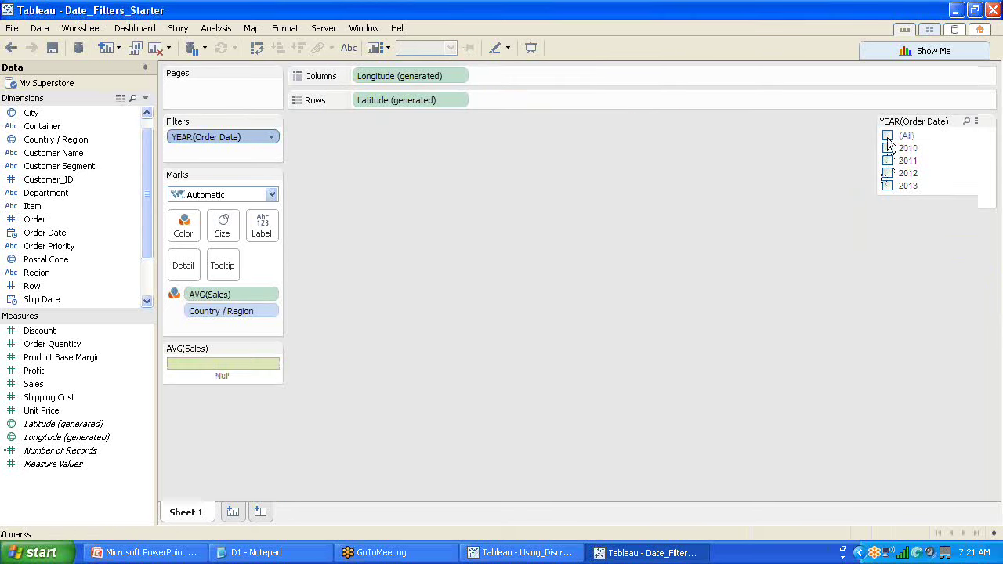
pyautogui.click(887, 148)
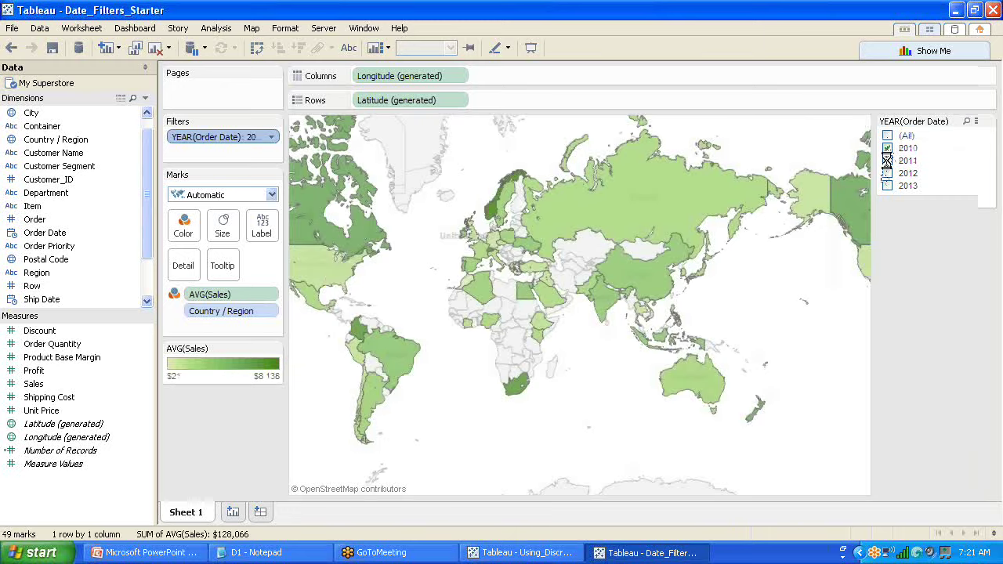
pyautogui.click(888, 161)
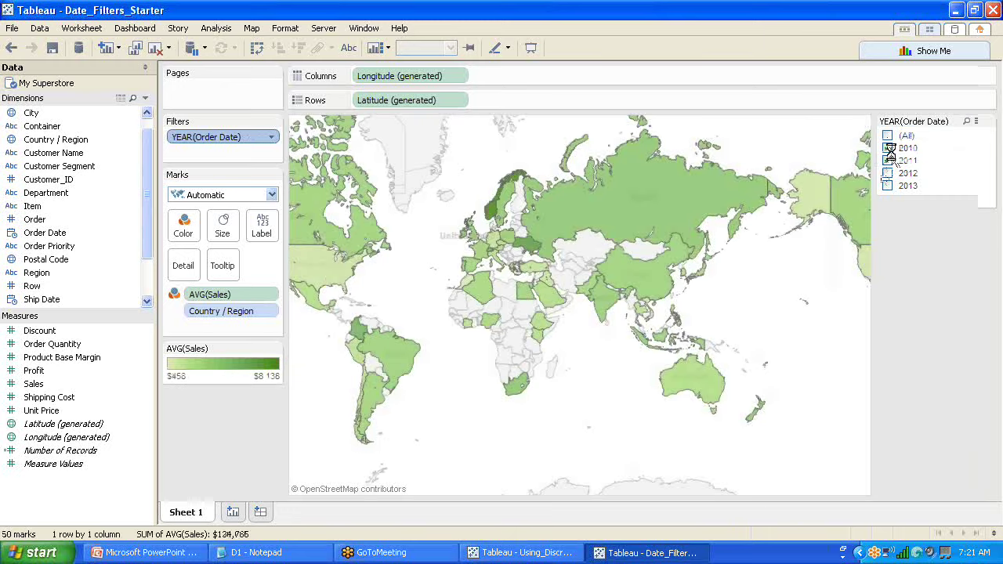
pyautogui.click(887, 148)
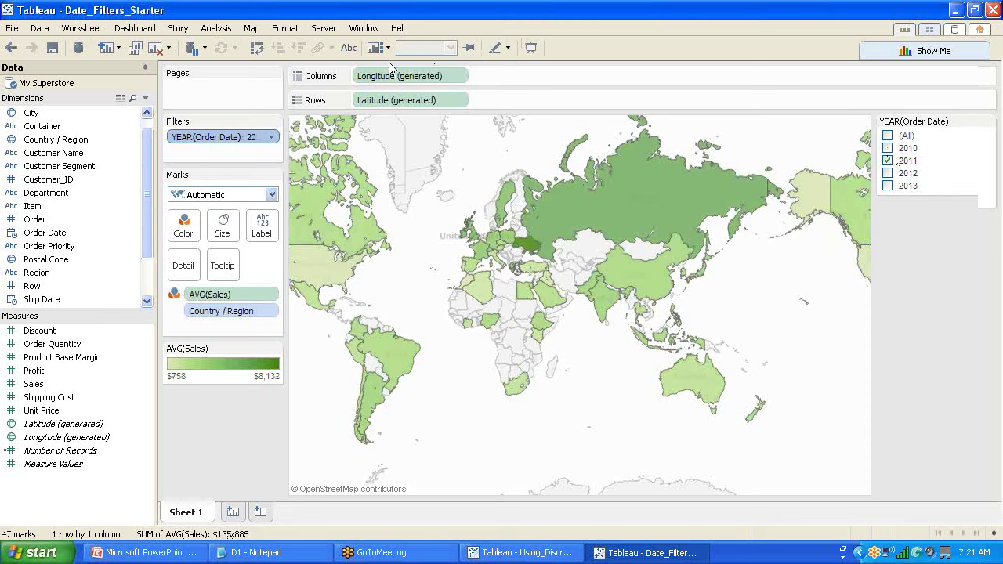
# Try changing the Order Date filter to continuous months, check the range's start and end date calendars, and discard the filter.
pyautogui.click(273, 138)
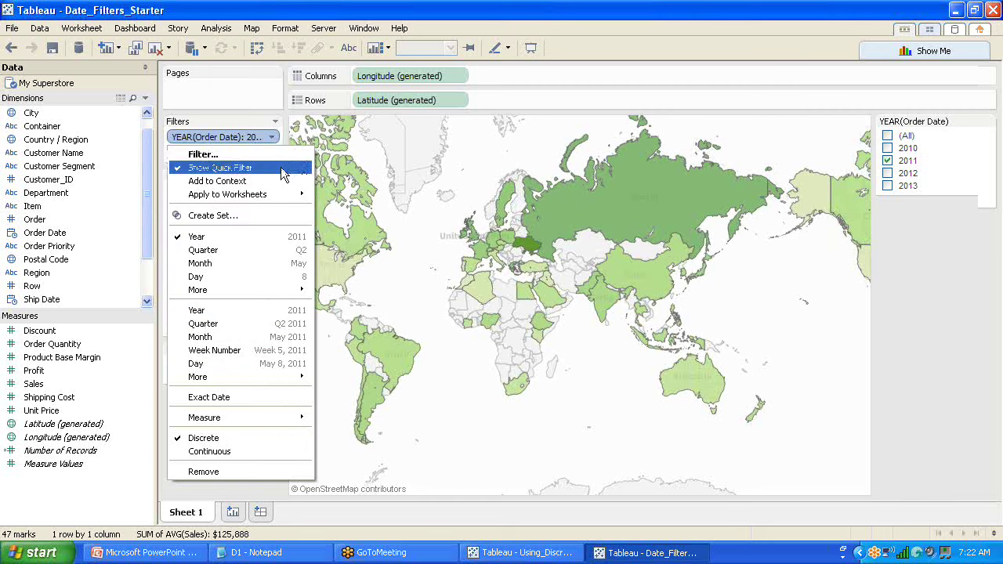
pyautogui.click(470, 419)
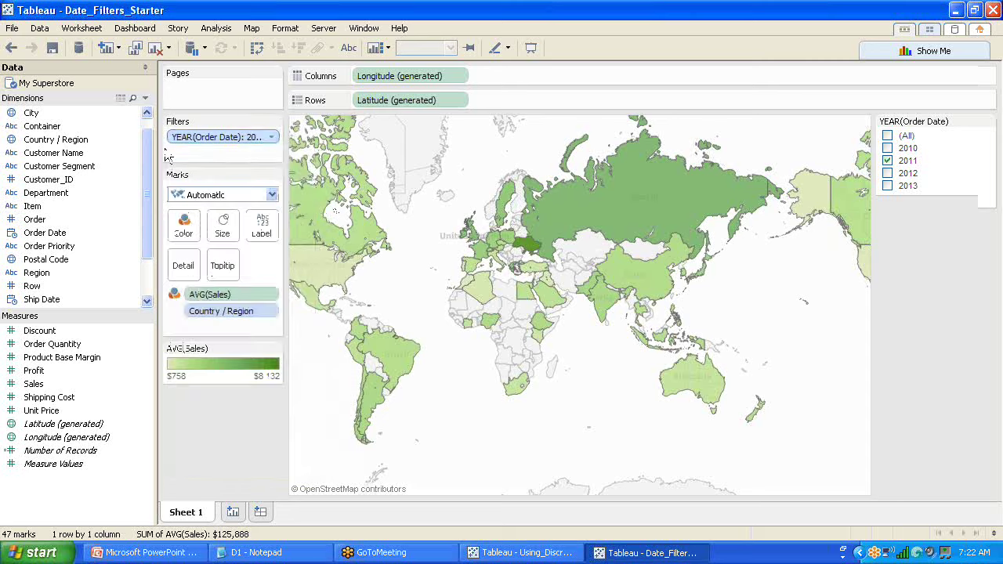
pyautogui.click(271, 138)
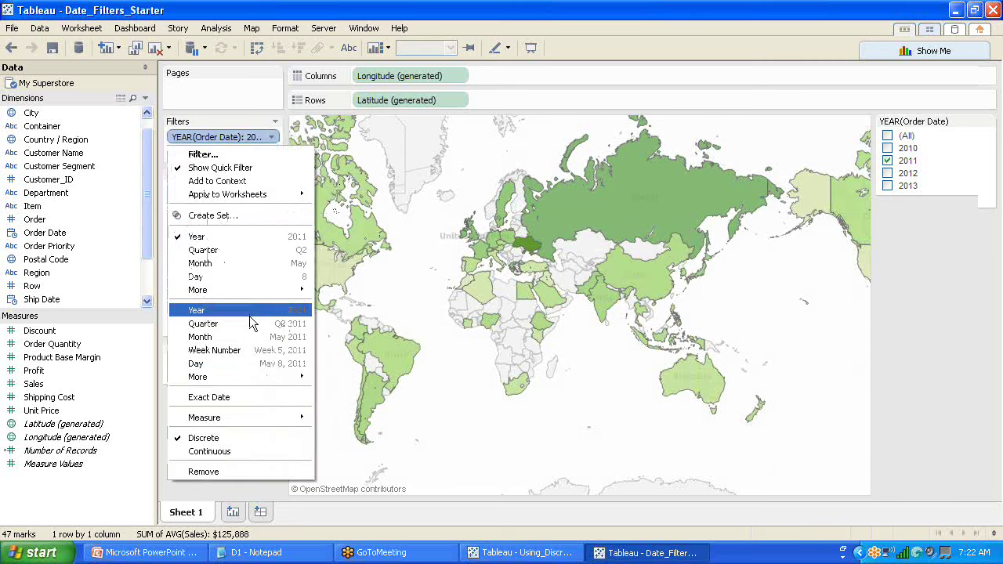
pyautogui.click(285, 339)
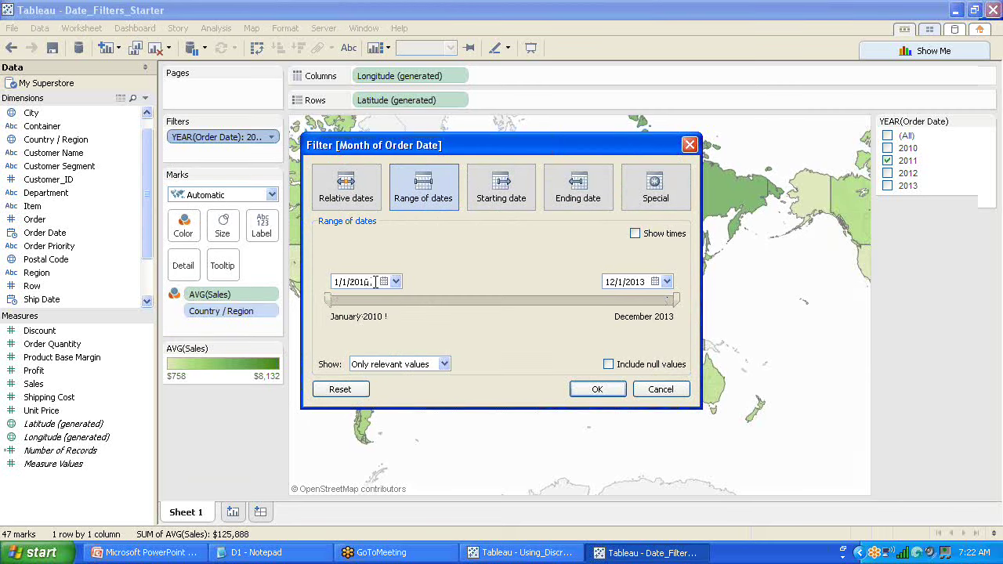
pyautogui.click(397, 282)
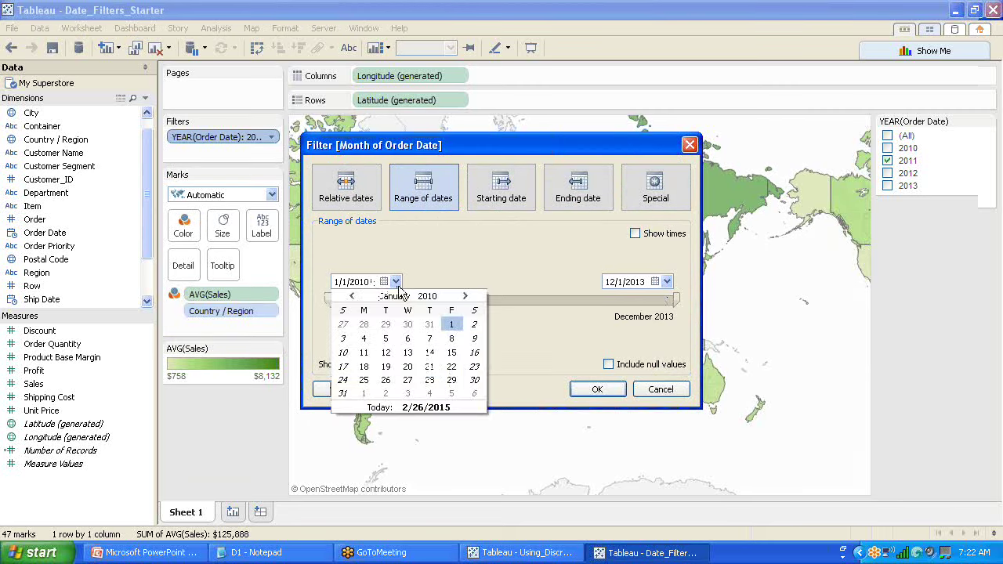
pyautogui.click(666, 283)
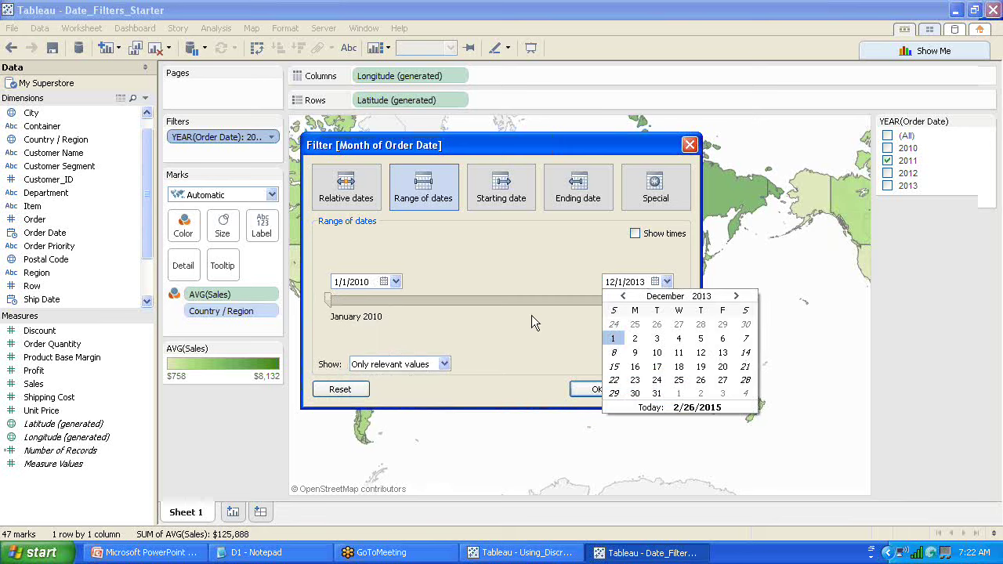
pyautogui.click(689, 149)
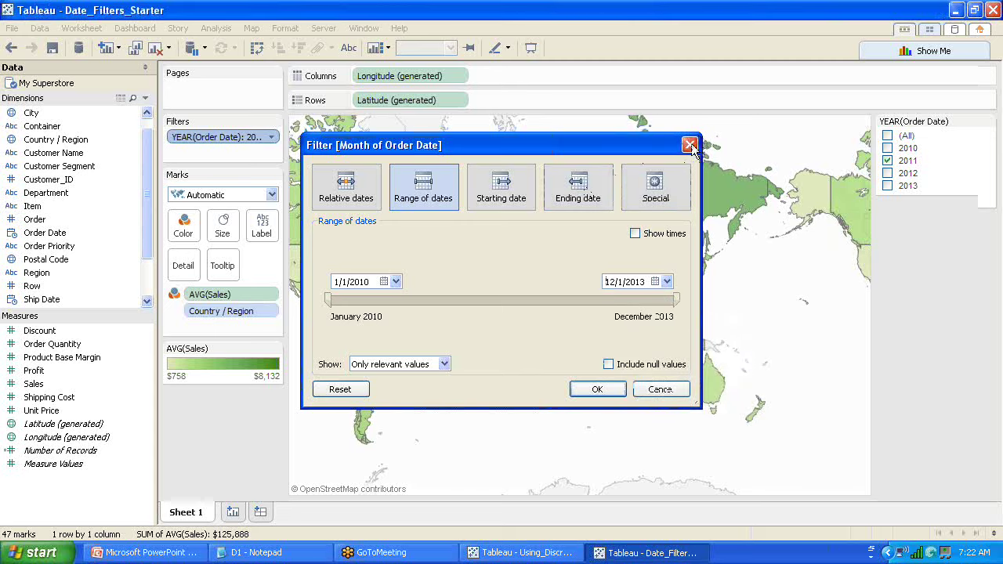
pyautogui.click(690, 146)
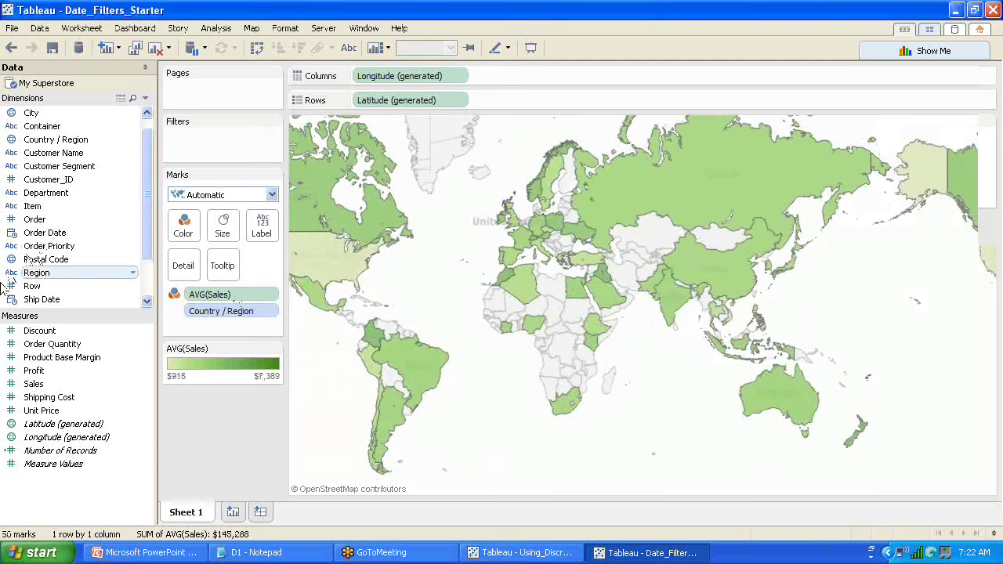
# Filter the map on Order Date by Years with the option to use all values.
pyautogui.moveTo(54, 233); pyautogui.dragTo(203, 135)
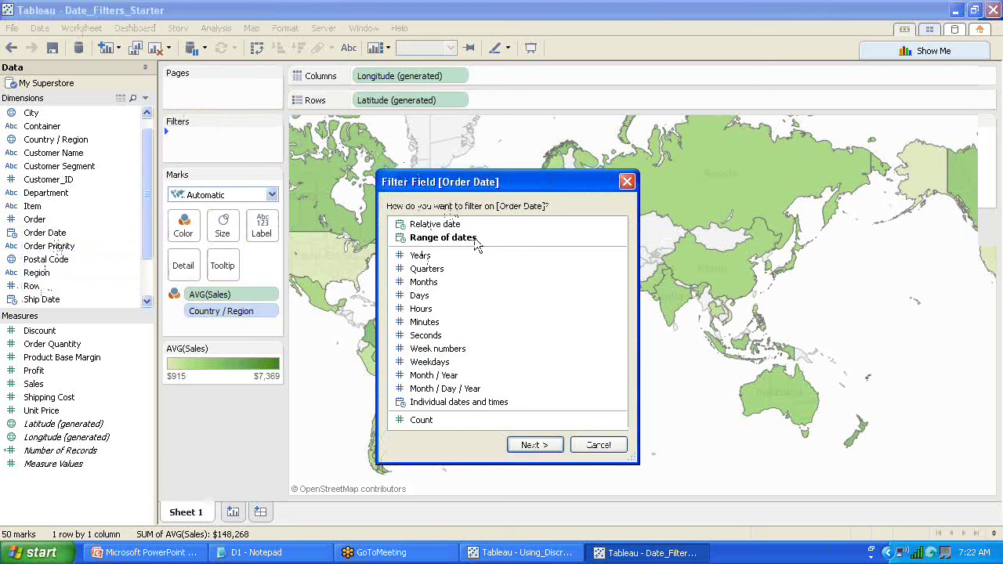
pyautogui.click(427, 259)
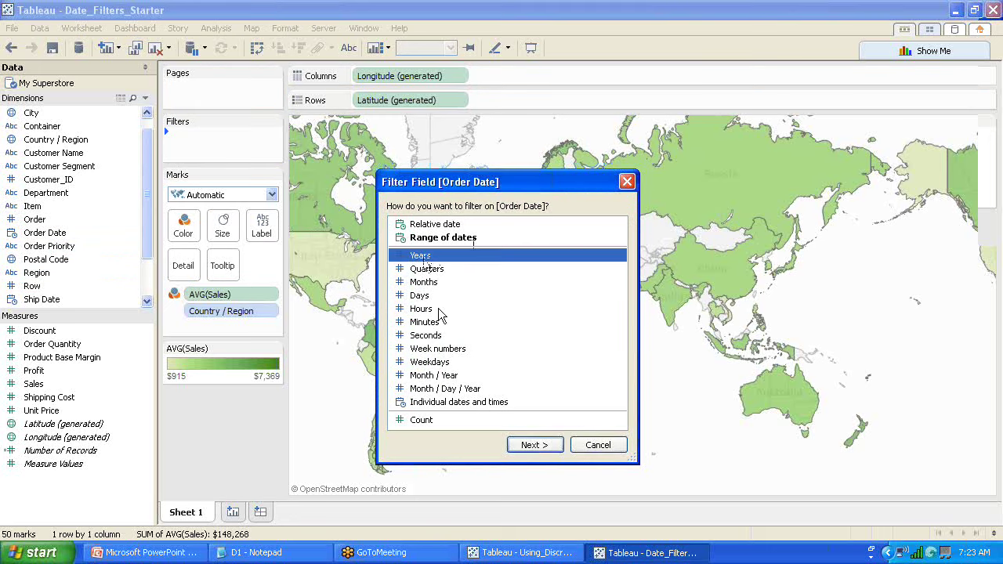
pyautogui.click(534, 447)
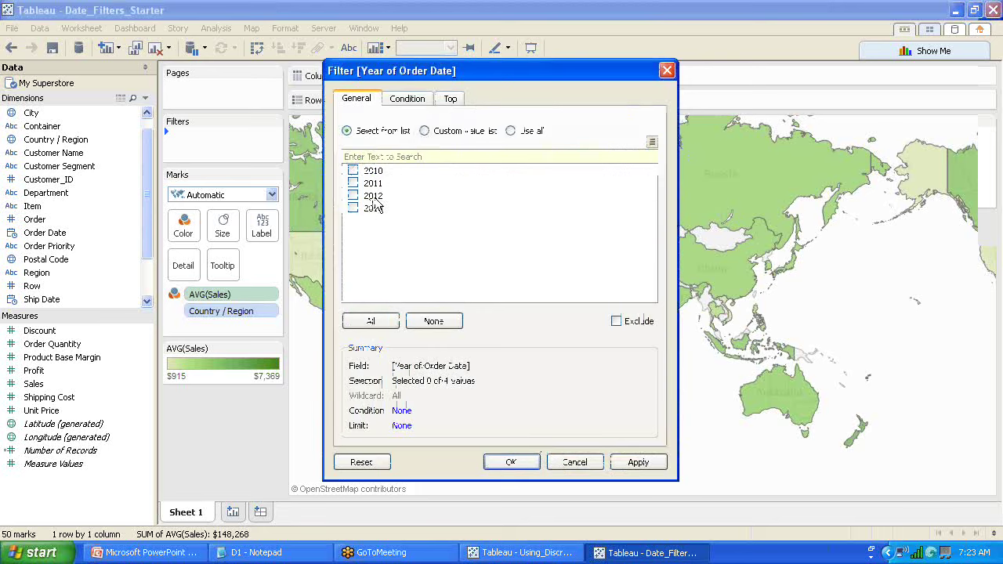
pyautogui.click(511, 131)
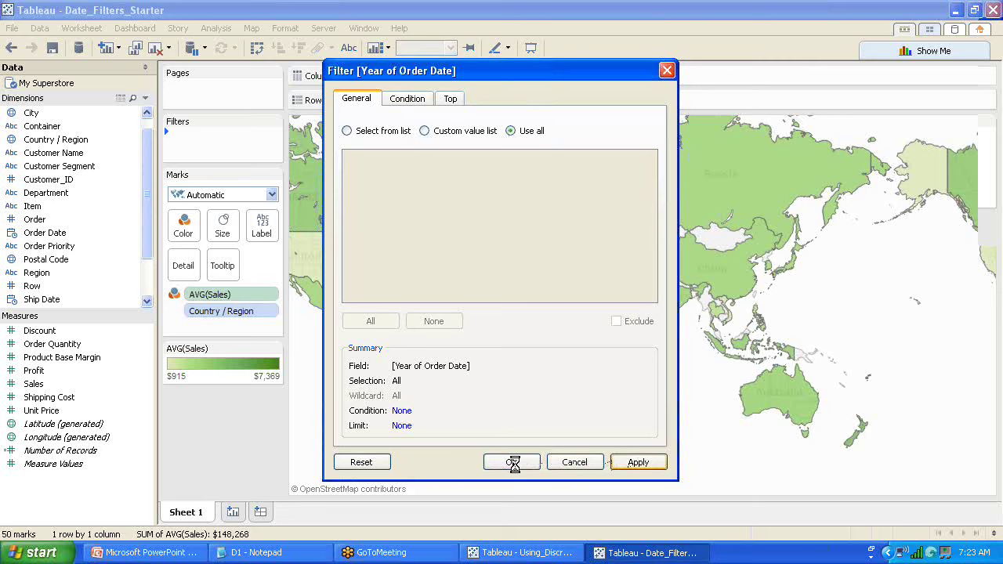
pyautogui.click(511, 462)
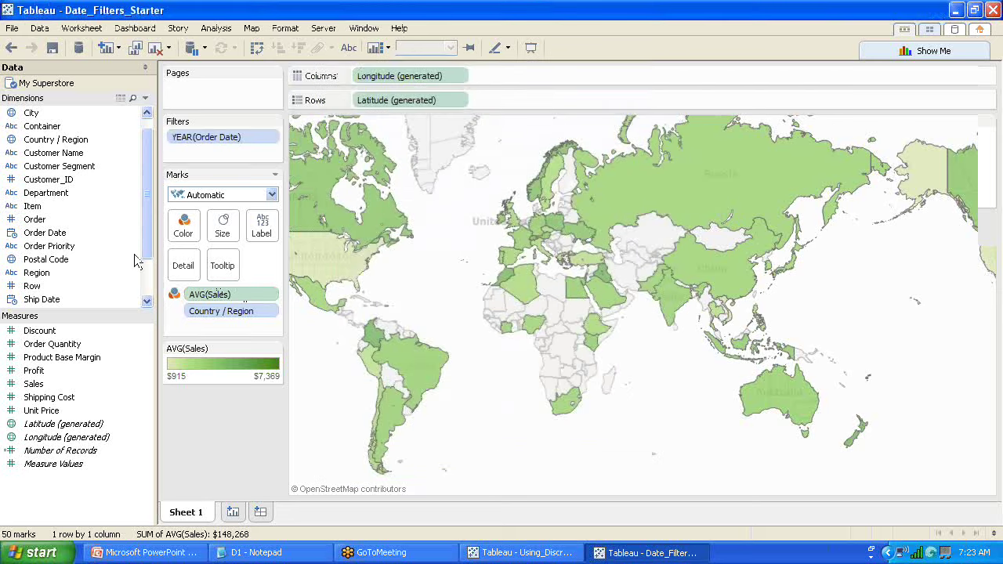
# Add Order Date to the filters a second time to bring up its date filter choices.
pyautogui.moveTo(147, 201); pyautogui.dragTo(147, 219)
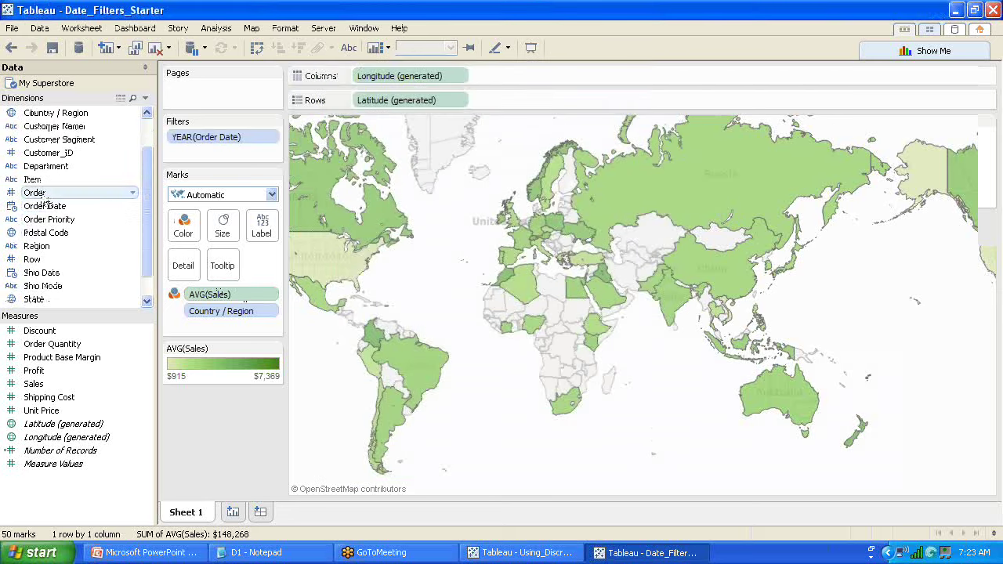
pyautogui.moveTo(40, 207); pyautogui.dragTo(196, 156)
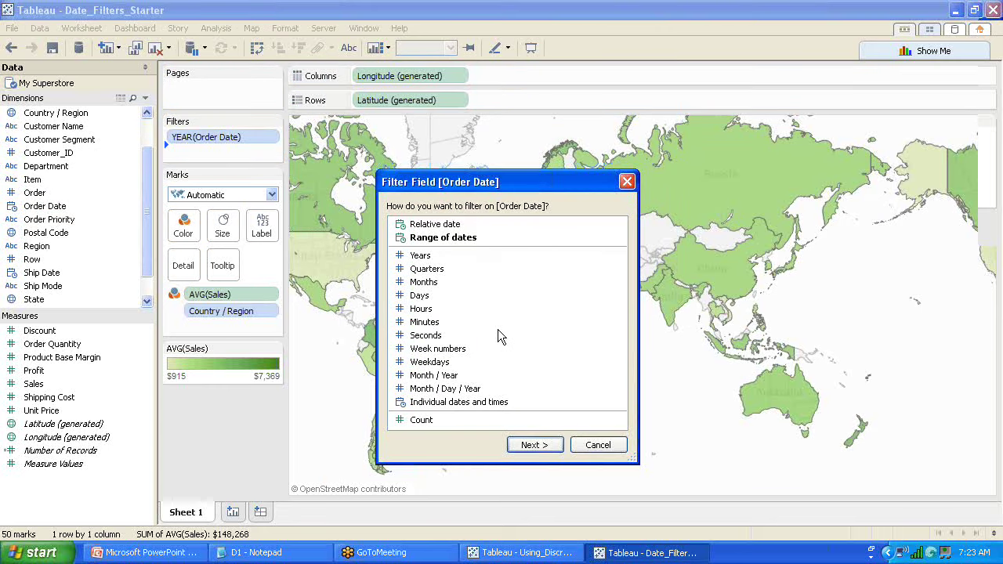
# Add a filter on the Months of Order Date that uses all values.
pyautogui.click(426, 284)
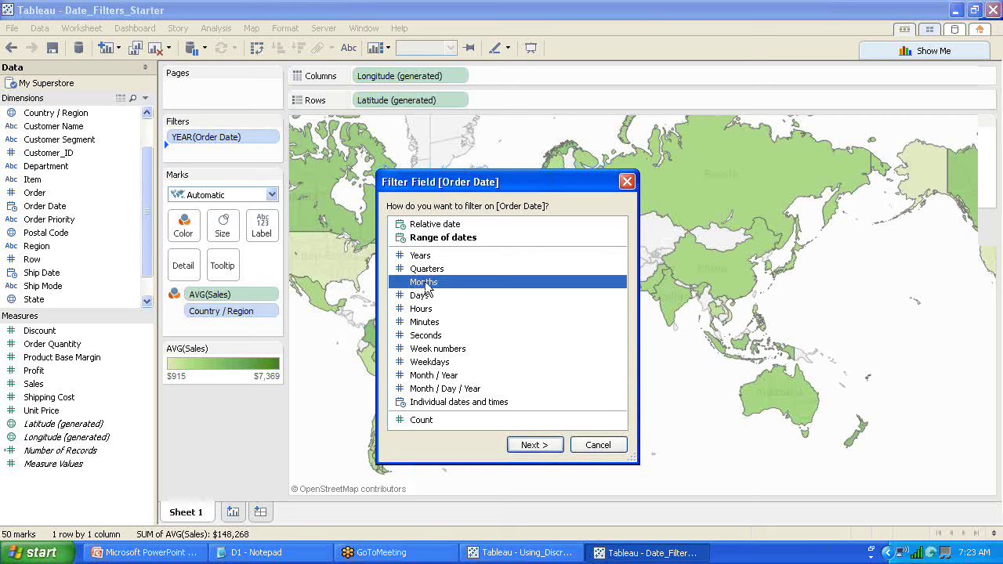
pyautogui.click(535, 445)
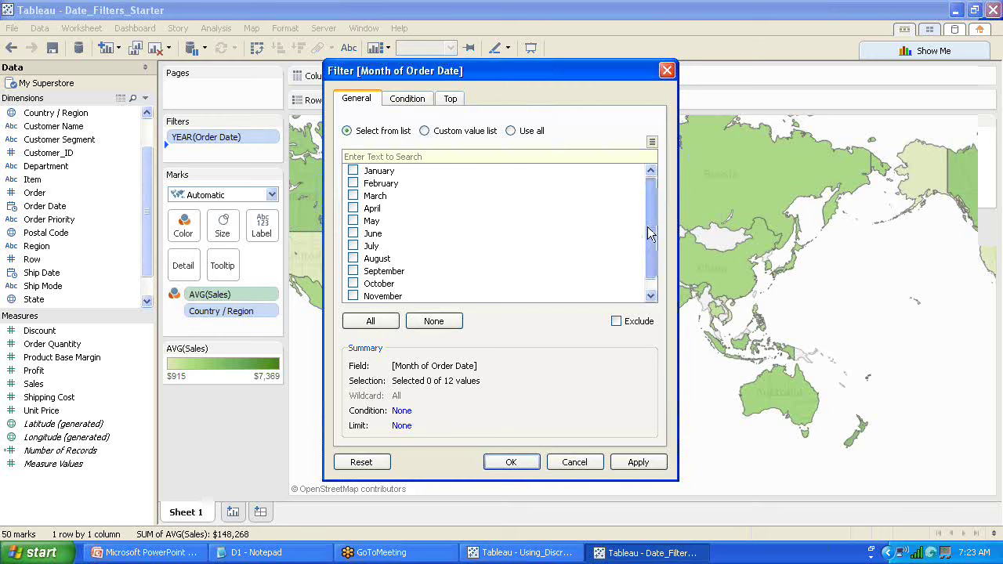
pyautogui.scroll(-1, 649, 233)
pyautogui.scroll(1, 649, 234)
pyautogui.click(511, 131)
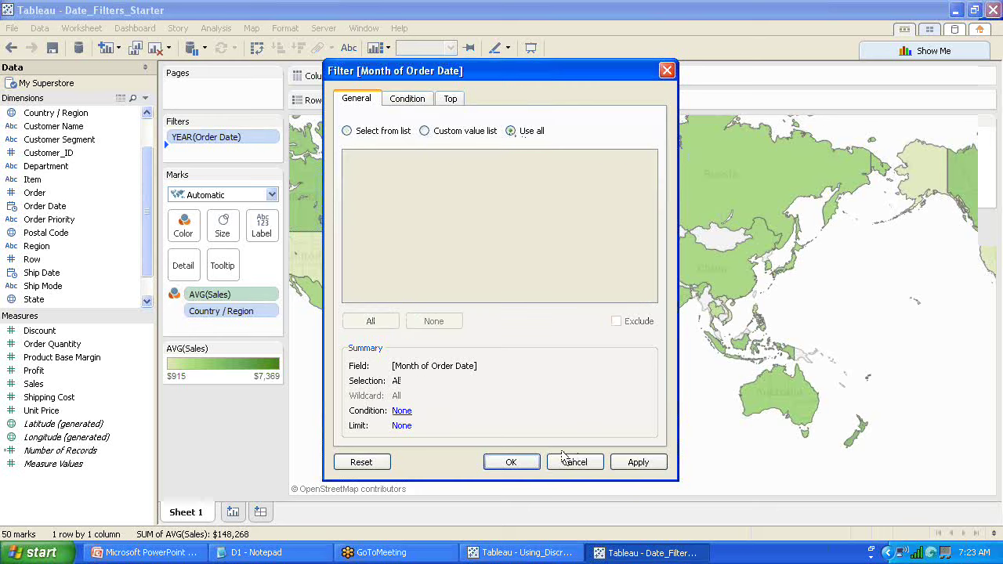
pyautogui.click(638, 463)
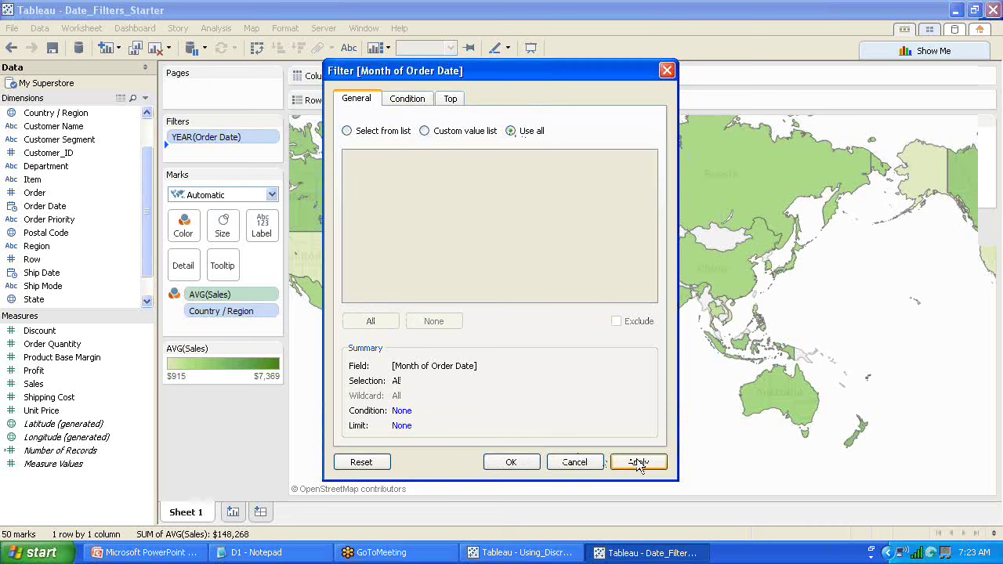
pyautogui.click(511, 462)
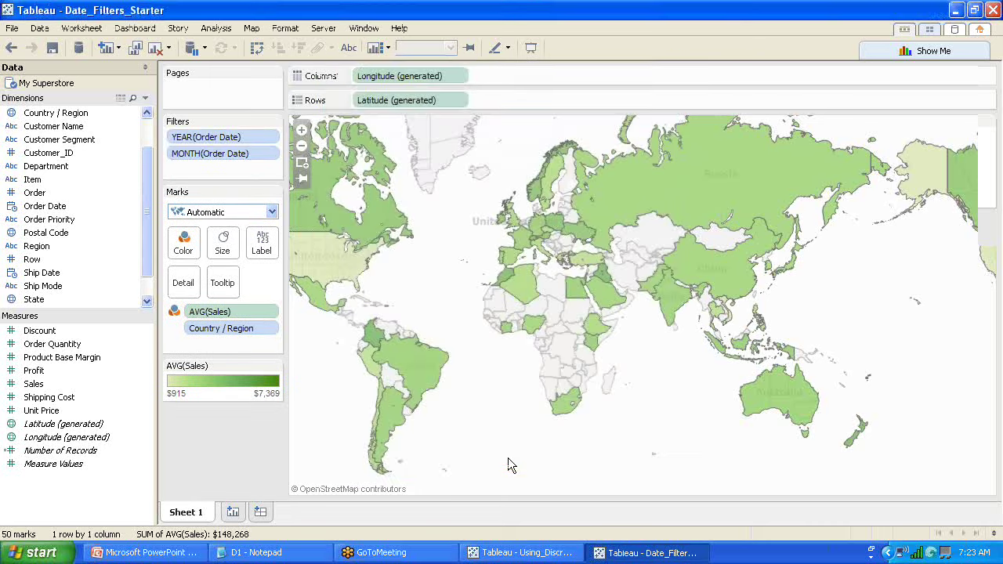
# Show quick filters for both the month and the year of Order Date beside the map.
pyautogui.click(271, 154)
pyautogui.click(257, 183)
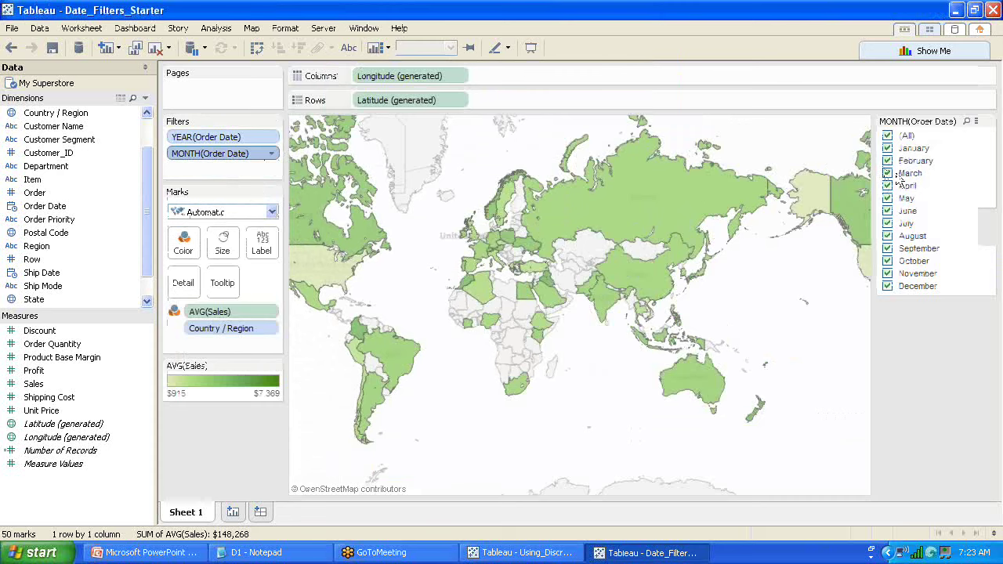
pyautogui.click(273, 139)
pyautogui.click(254, 165)
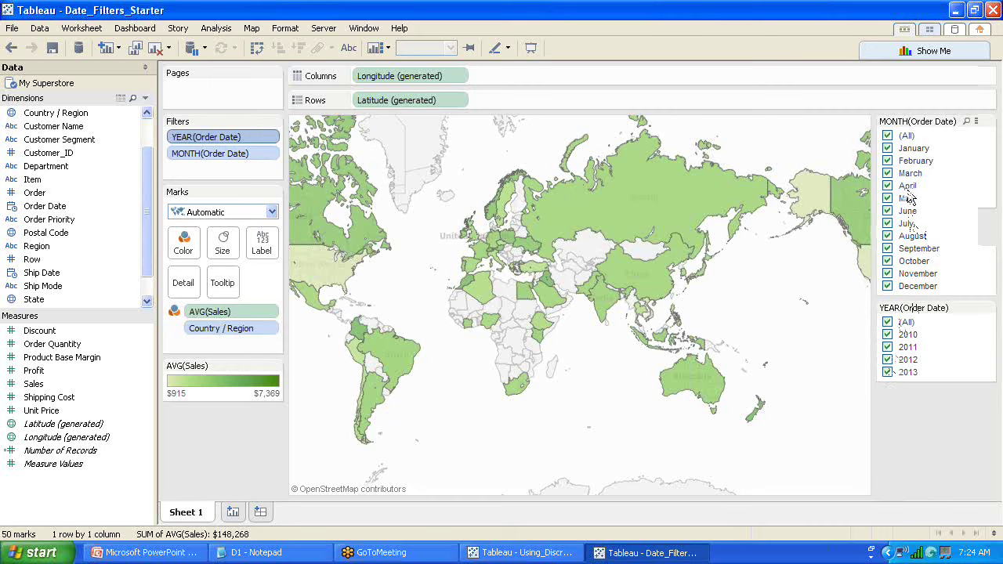
# Restrict the map to January in the month quick filter and to 2010 in the year quick filter.
pyautogui.click(888, 138)
pyautogui.click(888, 148)
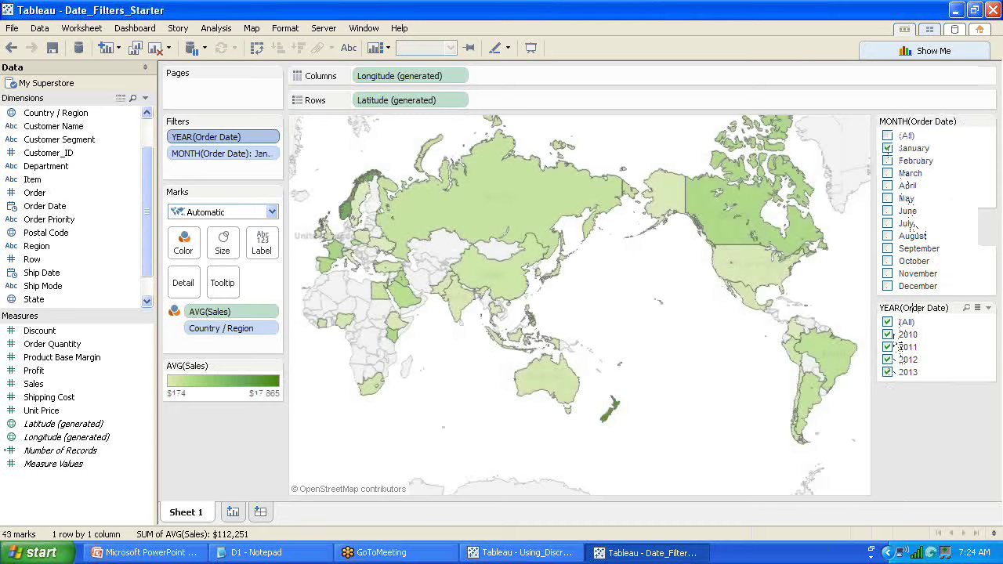
pyautogui.click(889, 323)
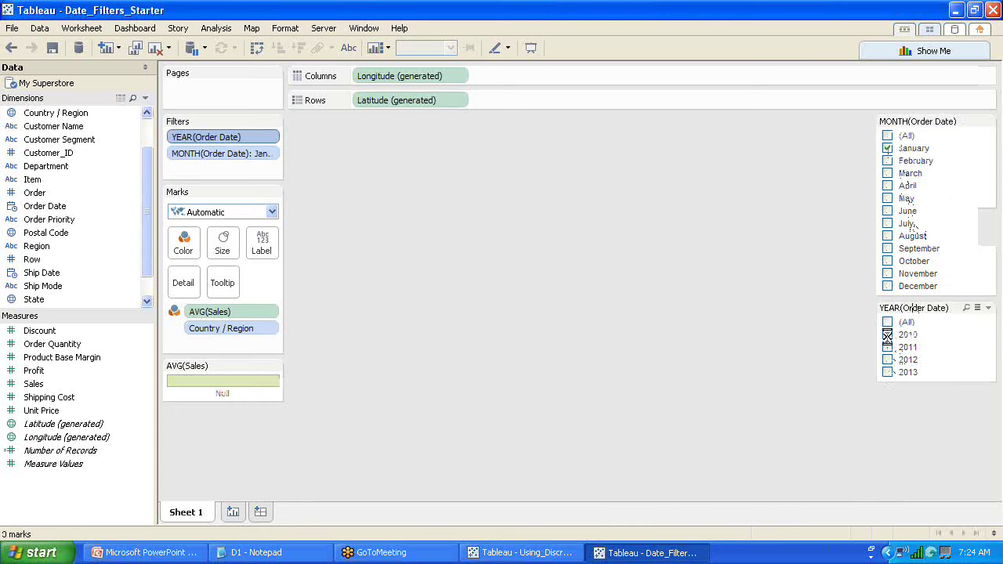
pyautogui.click(888, 335)
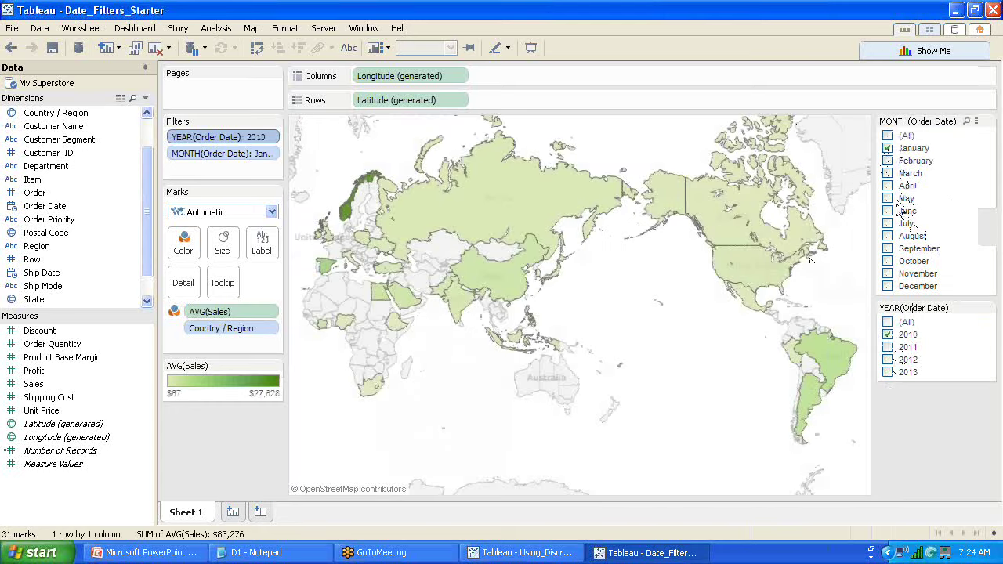
pyautogui.moveTo(942, 122); pyautogui.dragTo(875, 157)
pyautogui.moveTo(930, 122); pyautogui.dragTo(780, 310)
# Enter DateFilter as the new name of Sheet 1.
pyautogui.doubleClick(186, 512)
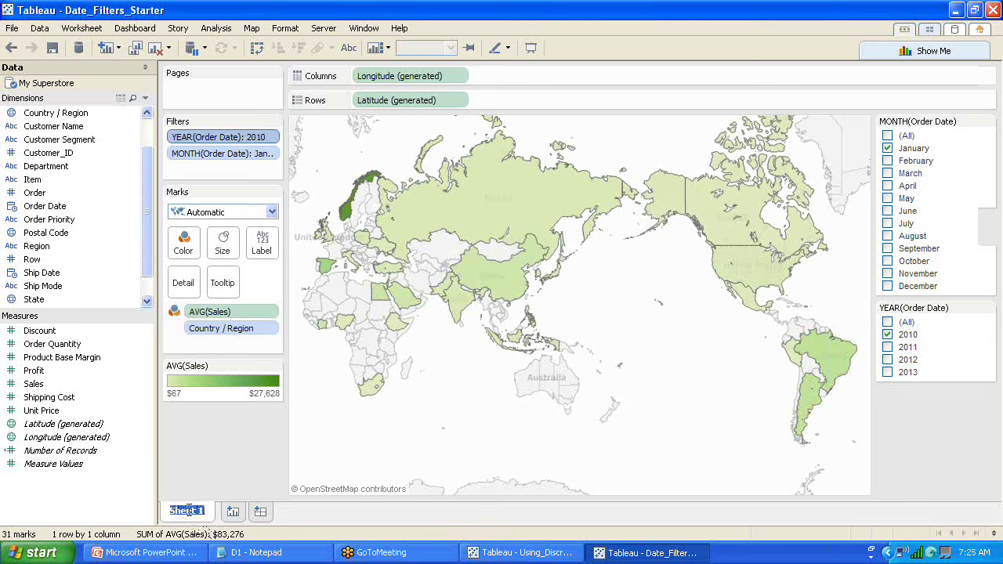
pyautogui.write('Dat')
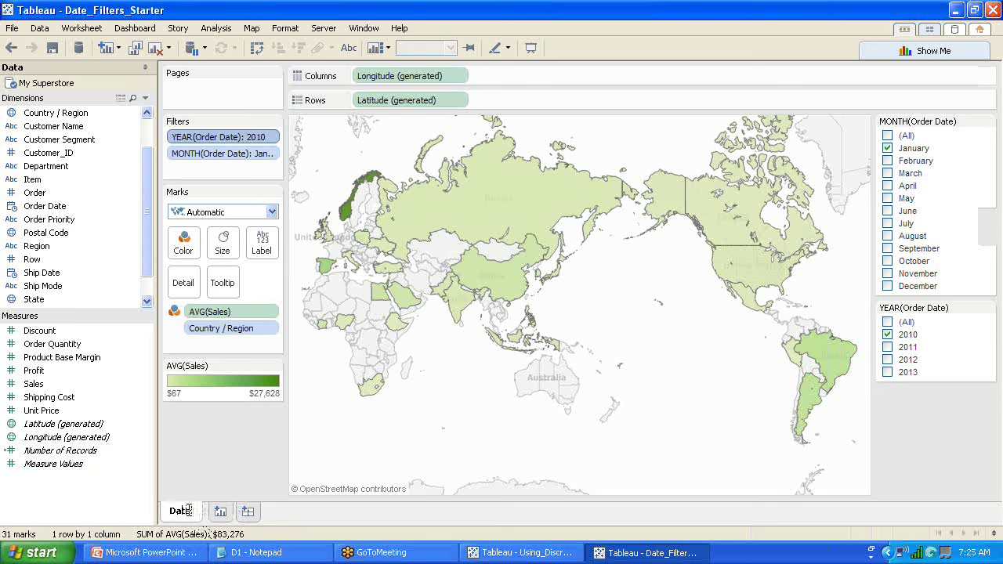
pyautogui.write('eFilter')
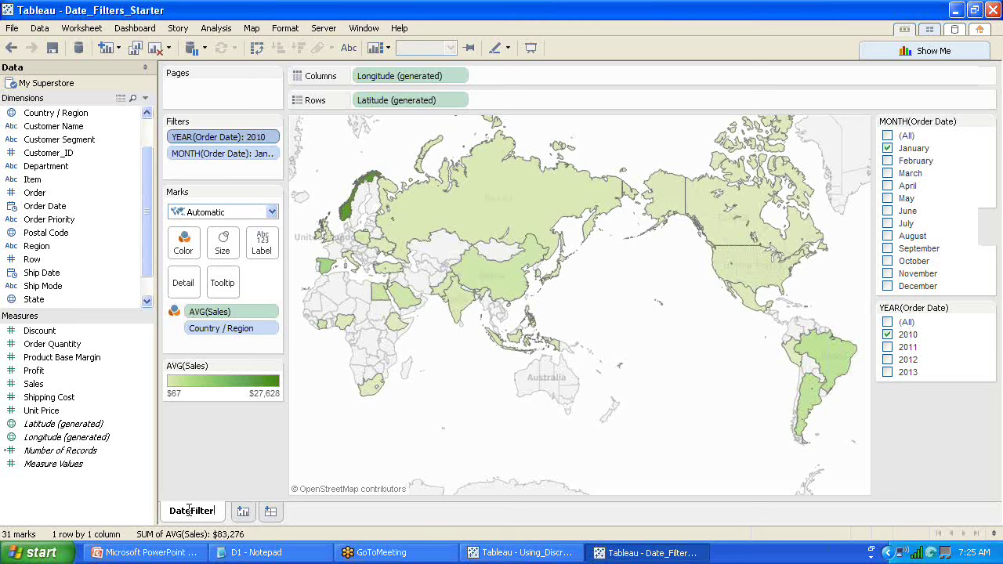
# Replace the sheet name being edited with "Sales By Country and Region".
pyautogui.press('BackSpace')
pyautogui.press('BackSpace')
pyautogui.press('BackSpace')
pyautogui.press('BackSpace')
pyautogui.press('BackSpace')
pyautogui.press('BackSpace')
pyautogui.press('BackSpace')
pyautogui.press('BackSpace')
pyautogui.press('BackSpace')
pyautogui.press('BackSpace')
pyautogui.write('Sal')
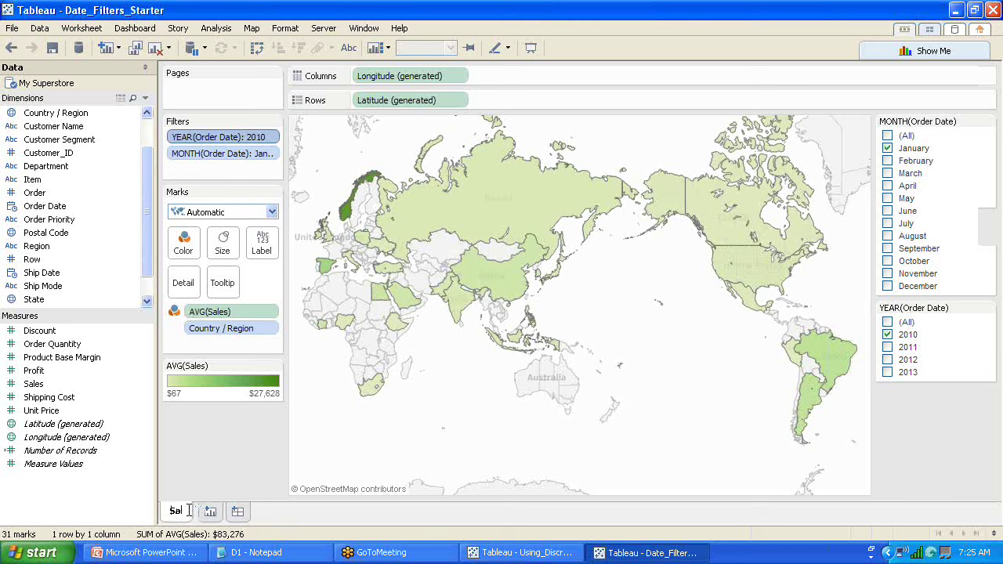
pyautogui.write('es By')
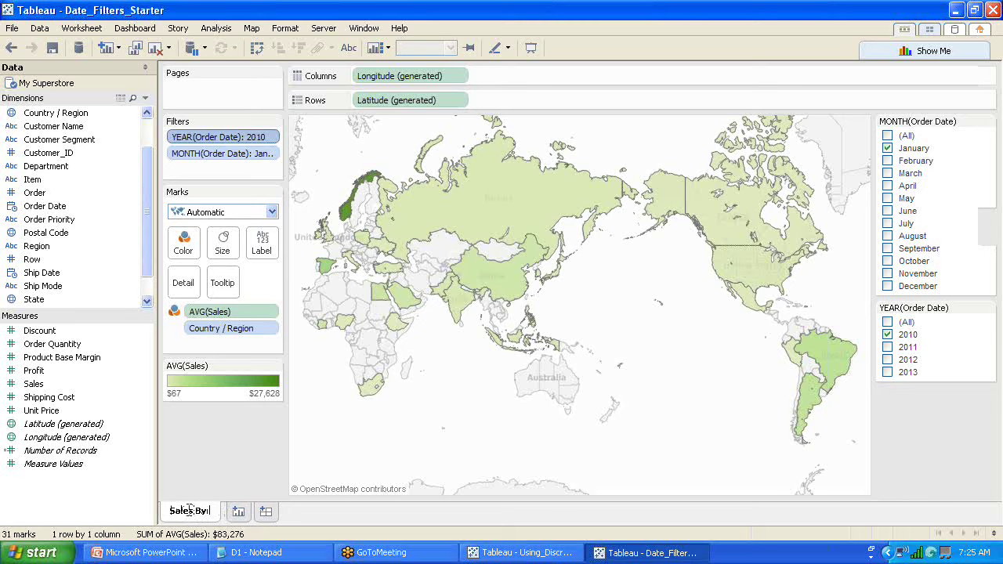
pyautogui.write(' Country')
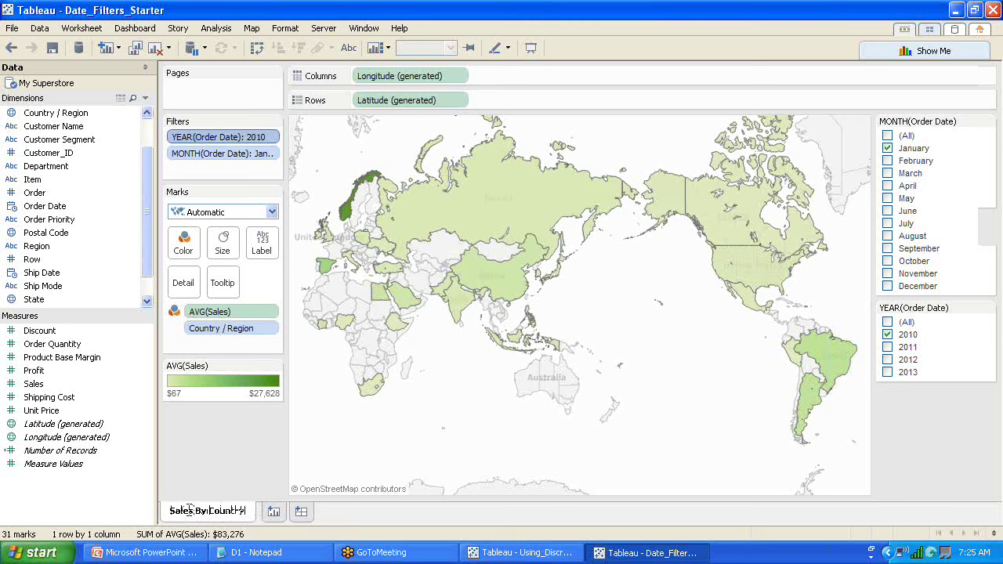
pyautogui.write(' and Region')
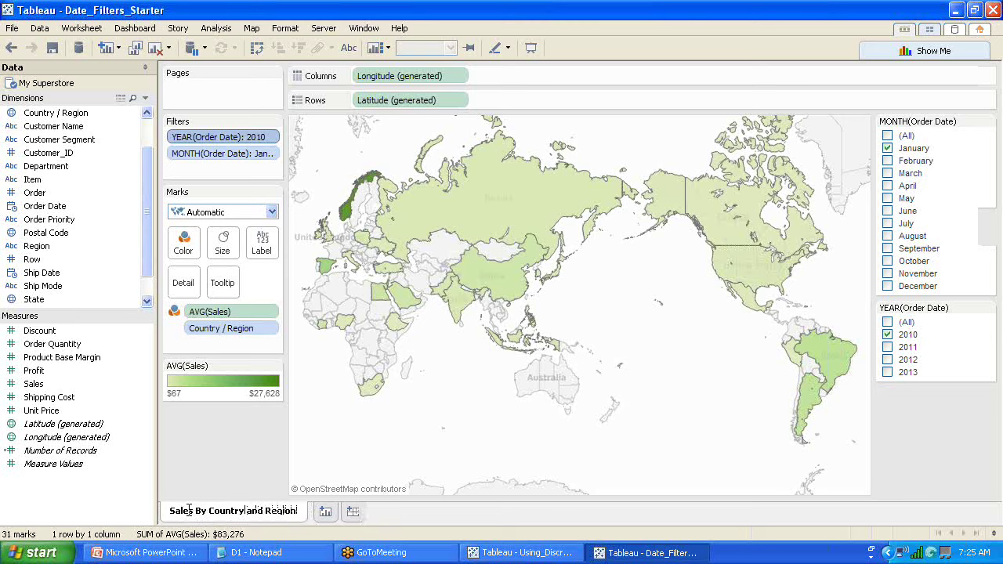
pyautogui.press('Return')
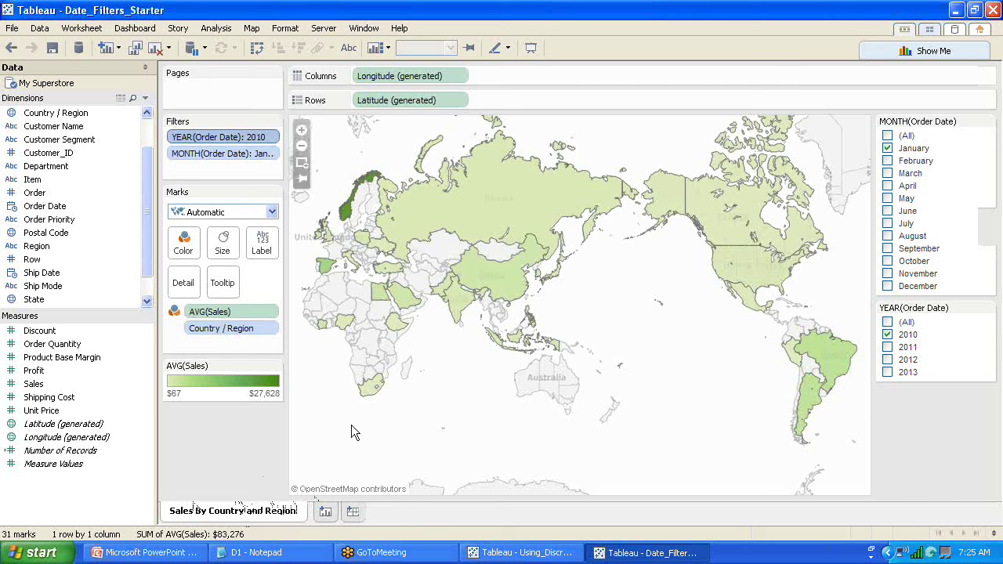
pyautogui.doubleClick(255, 513)
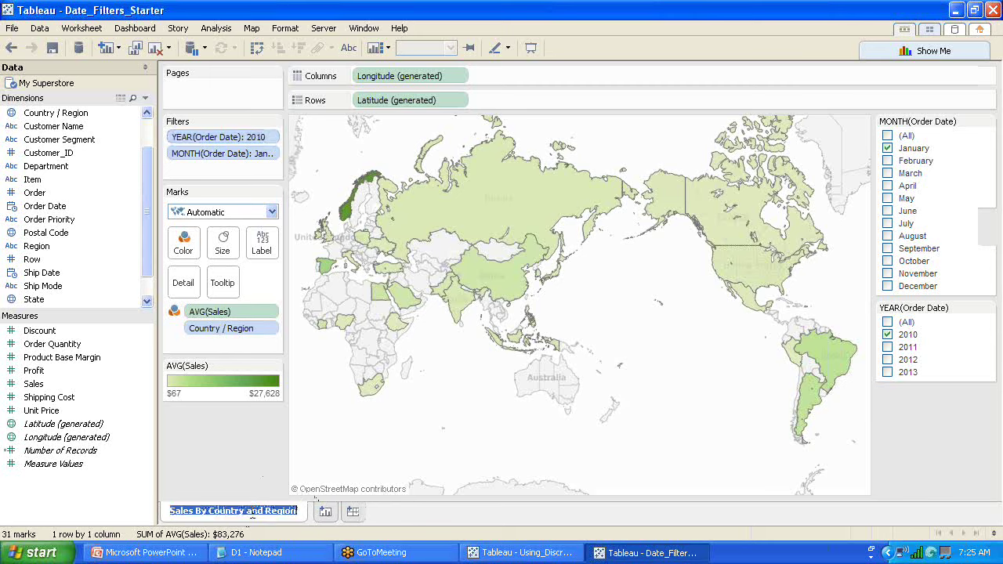
pyautogui.rightClick(292, 516)
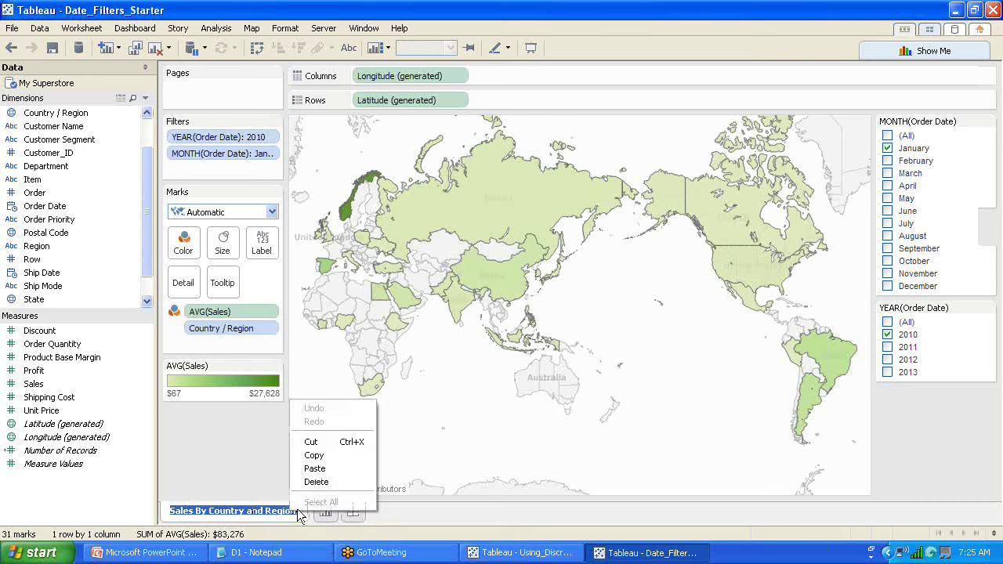
pyautogui.click(301, 513)
# Set the tab color of the Sales By Country and Region sheet to Blue.
pyautogui.rightClick(293, 518)
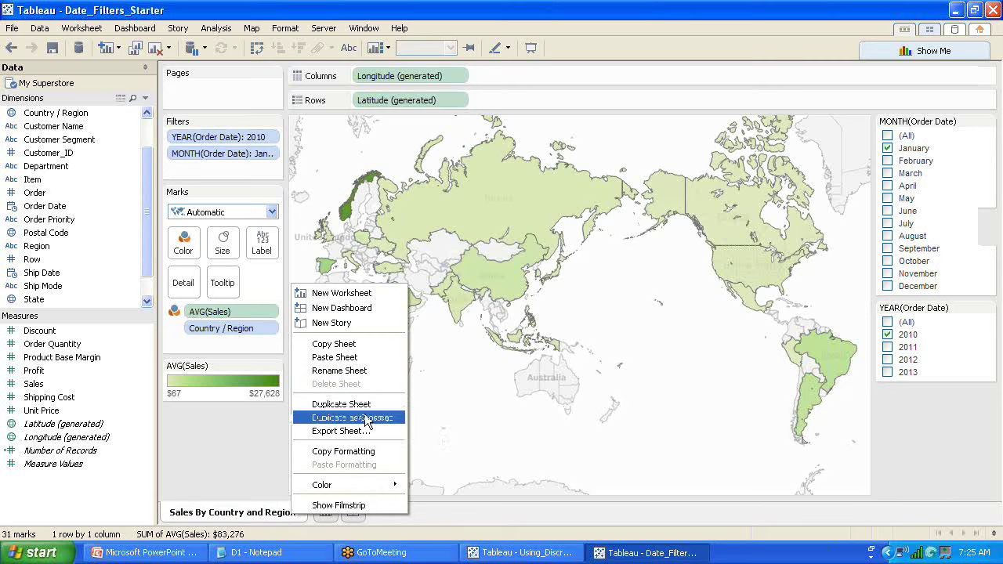
pyautogui.moveTo(369, 490)
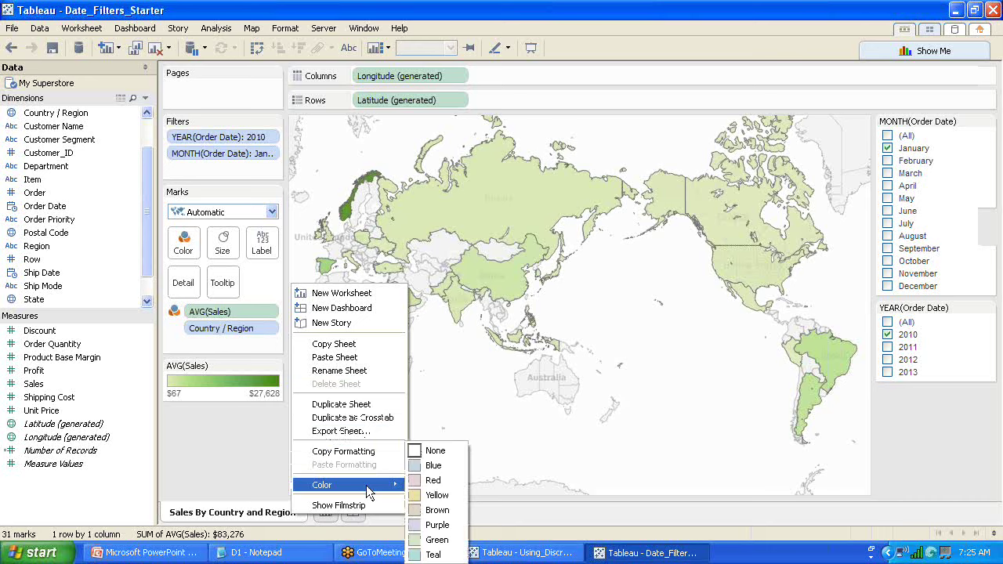
pyautogui.click(435, 466)
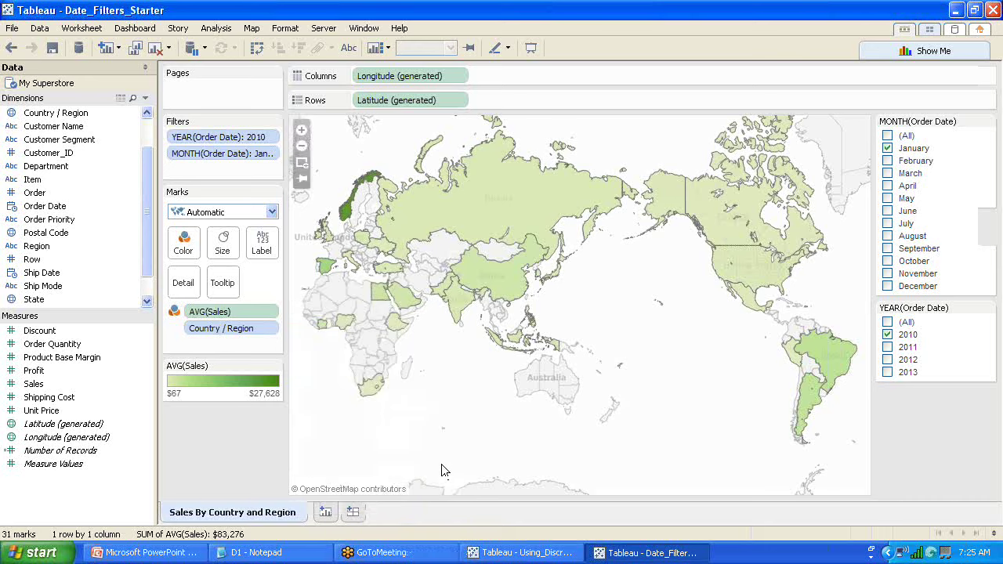
pyautogui.rightClick(285, 514)
pyautogui.moveTo(320, 485)
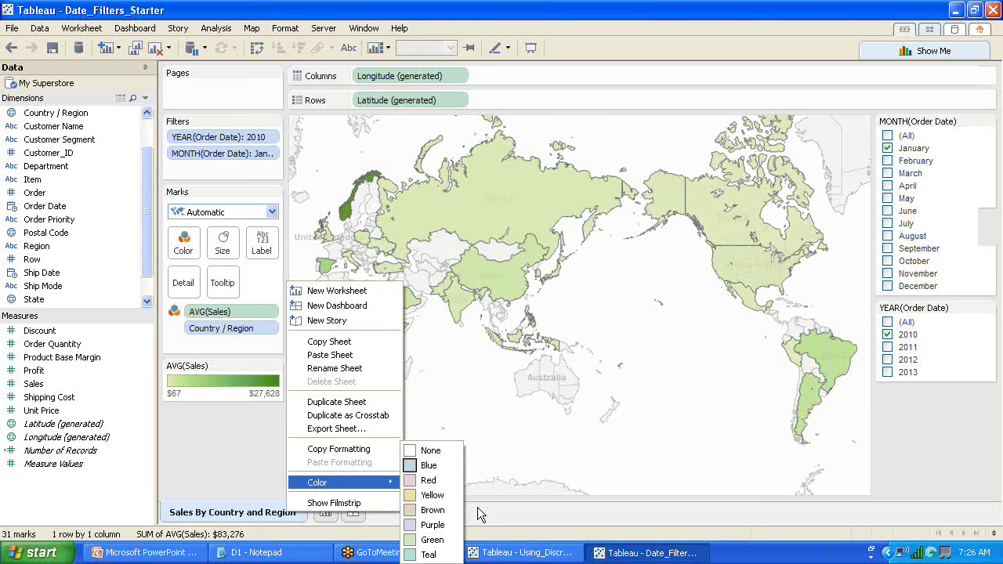
pyautogui.click(378, 526)
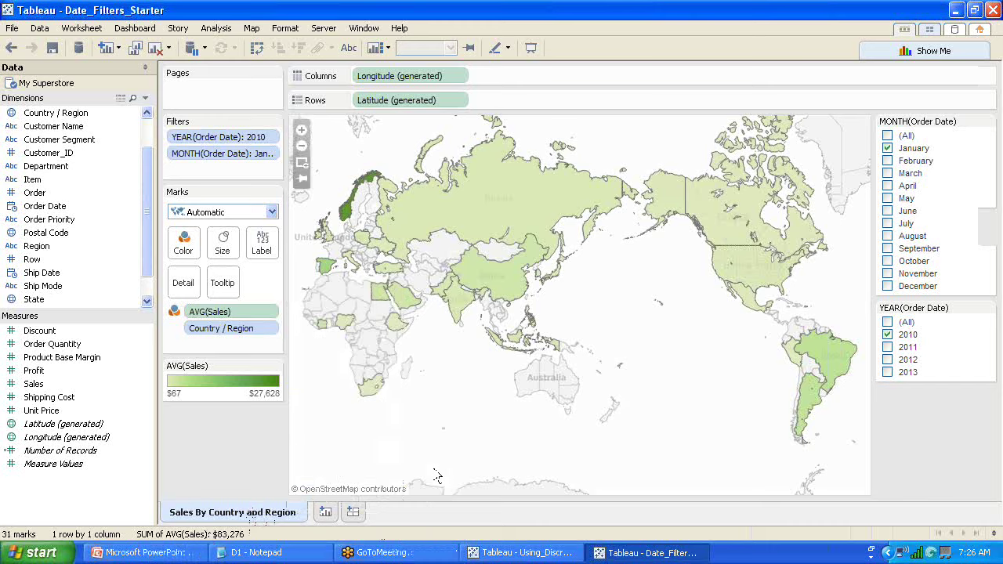
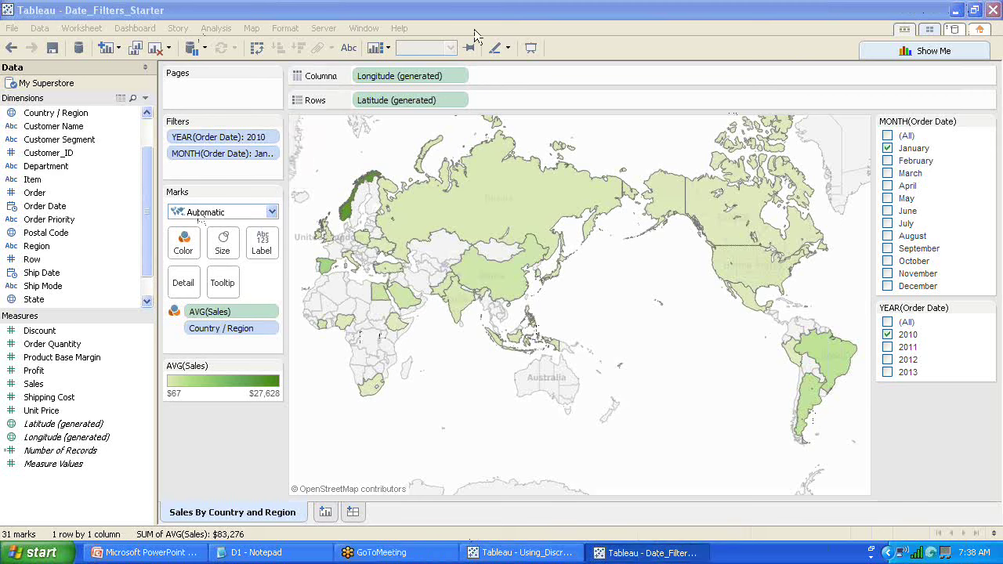
# Open the Custom_Dates_Starter workbook from the Starters folder and maximize its window.
pyautogui.click(350, 459)
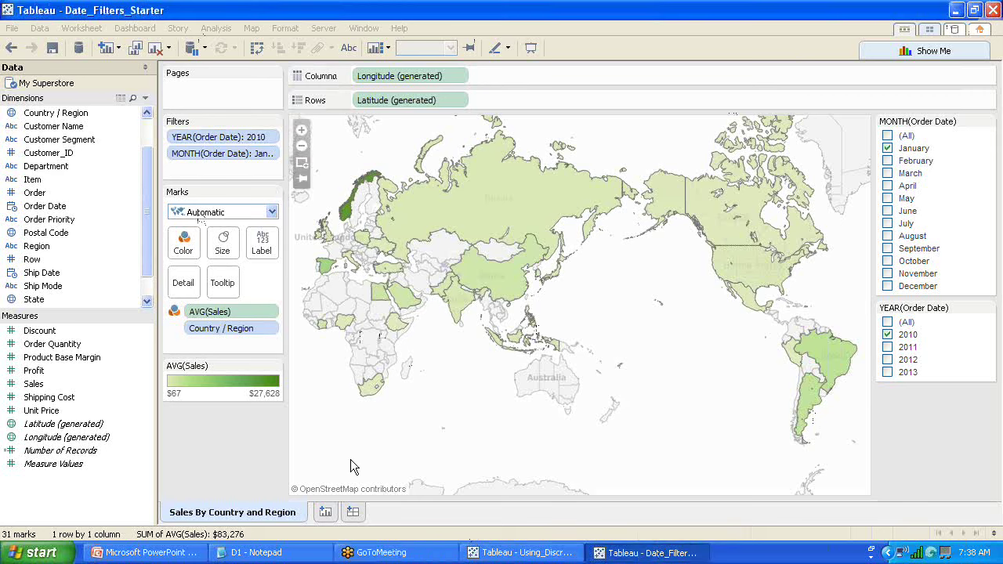
pyautogui.click(11, 28)
pyautogui.click(27, 58)
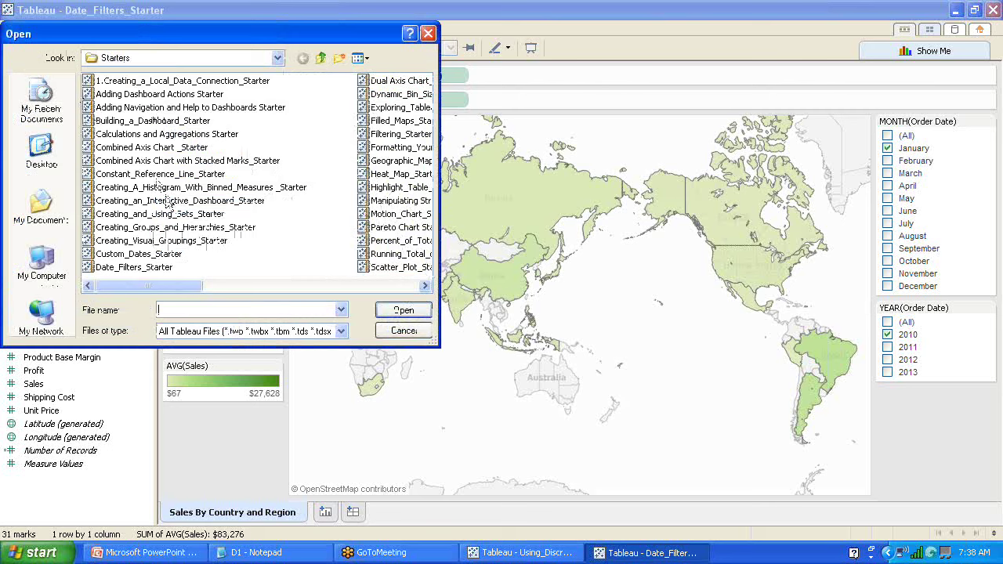
pyautogui.click(145, 254)
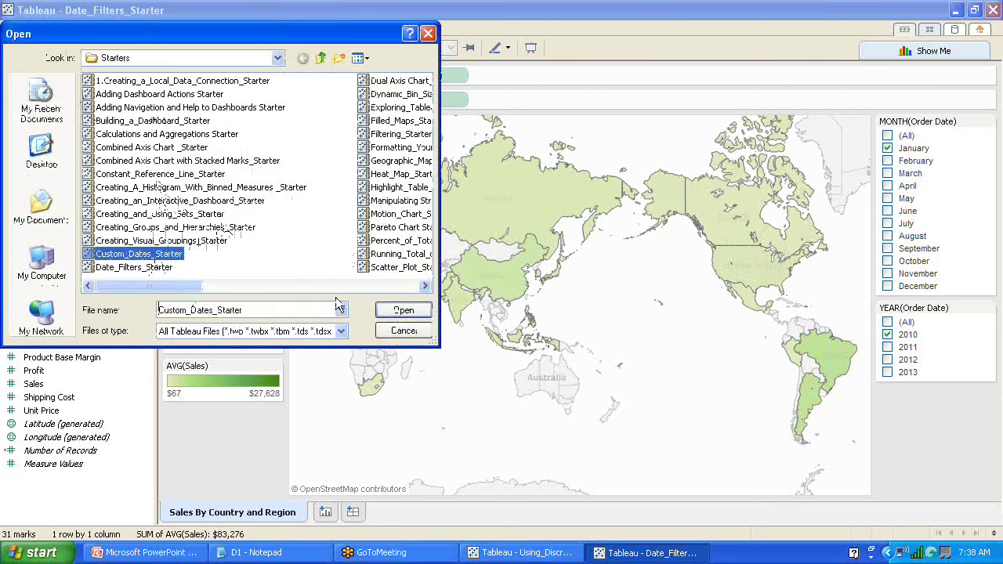
pyautogui.click(404, 310)
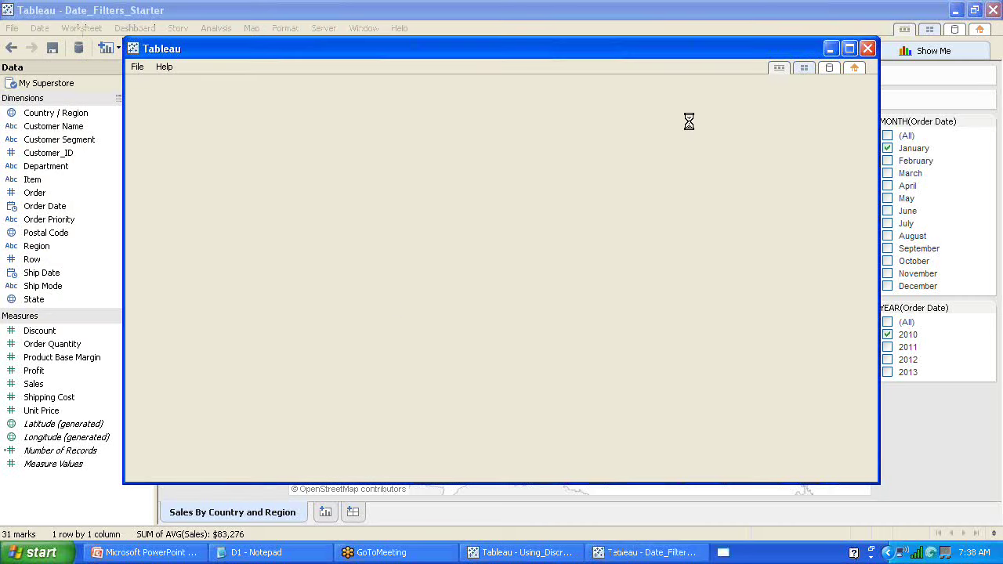
pyautogui.click(851, 49)
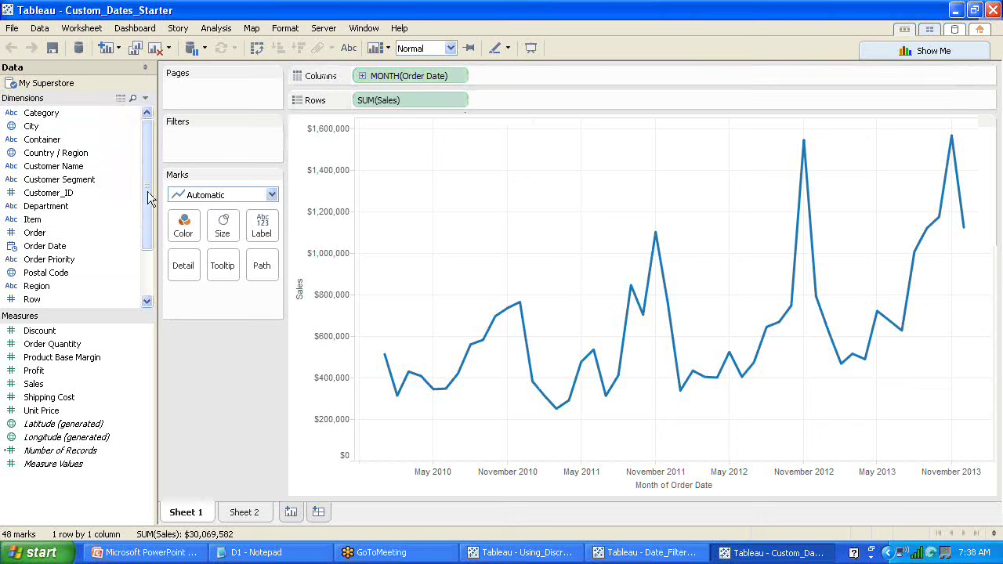
# Start a custom date based on the Order Date dimension and name it "Order Date (Contineous Qtr)".
pyautogui.moveTo(147, 194); pyautogui.dragTo(147, 224)
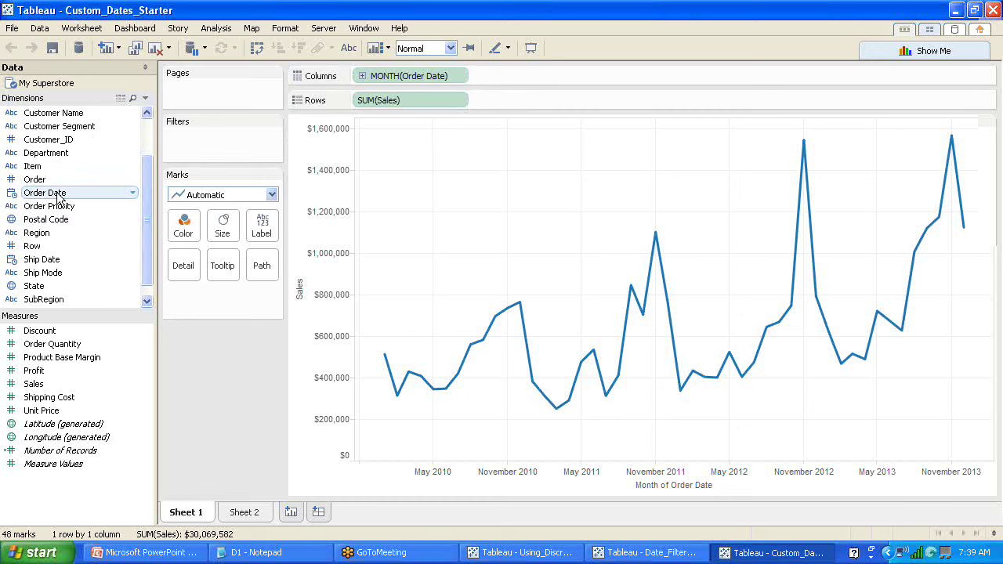
pyautogui.rightClick(60, 199)
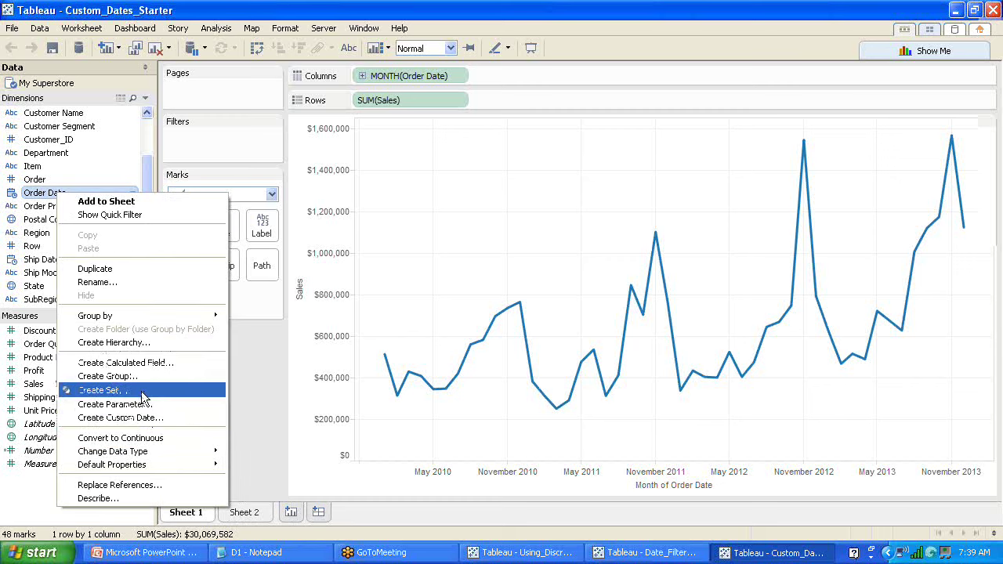
pyautogui.click(142, 421)
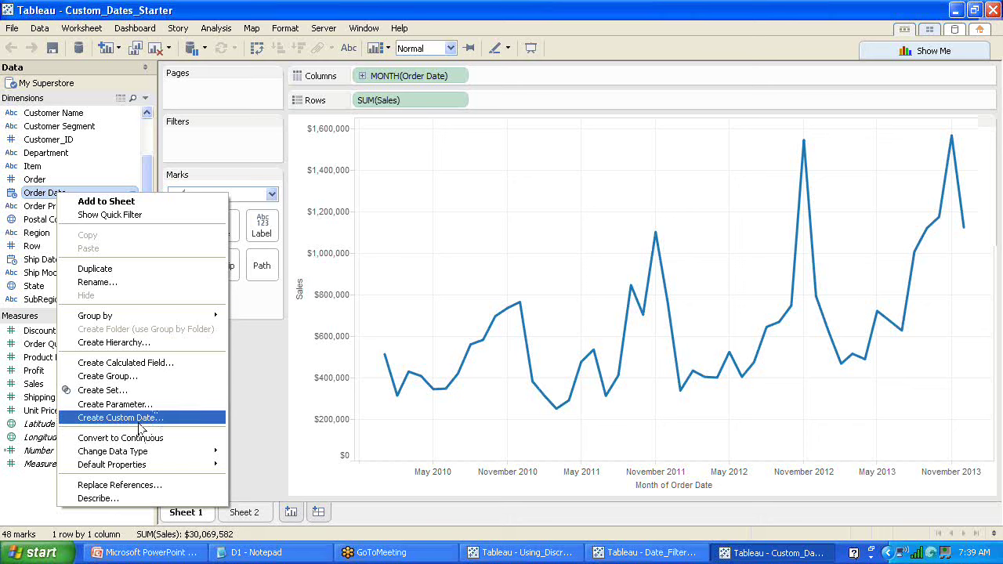
pyautogui.click(145, 422)
pyautogui.click(145, 422)
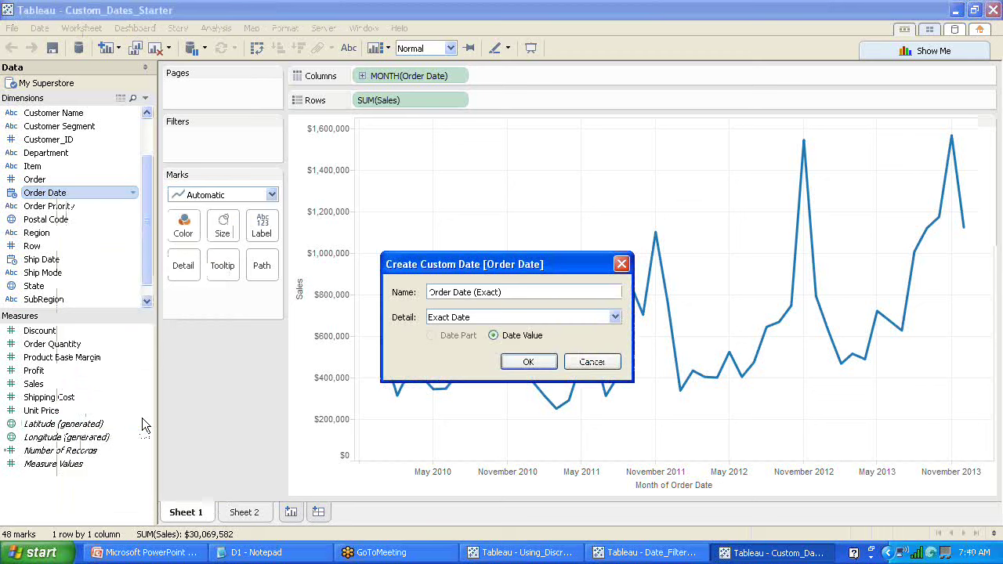
pyautogui.moveTo(435, 266); pyautogui.dragTo(261, 187)
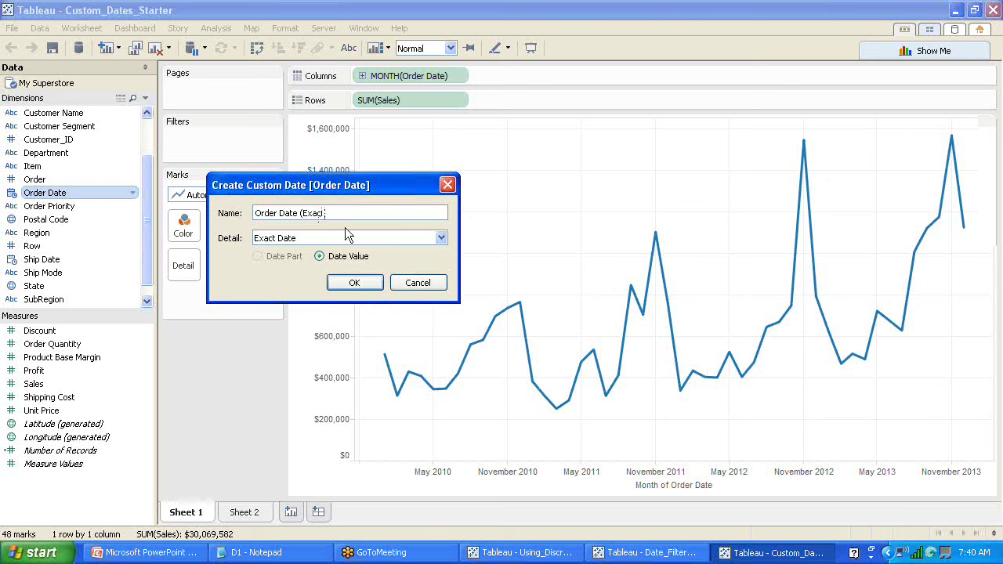
pyautogui.press('BackSpace')
pyautogui.press('BackSpace')
pyautogui.write('C')
pyautogui.write('ontinuous)')
# Set the custom date's detail to Quarters as a Date Value and create the field.
pyautogui.click(432, 238)
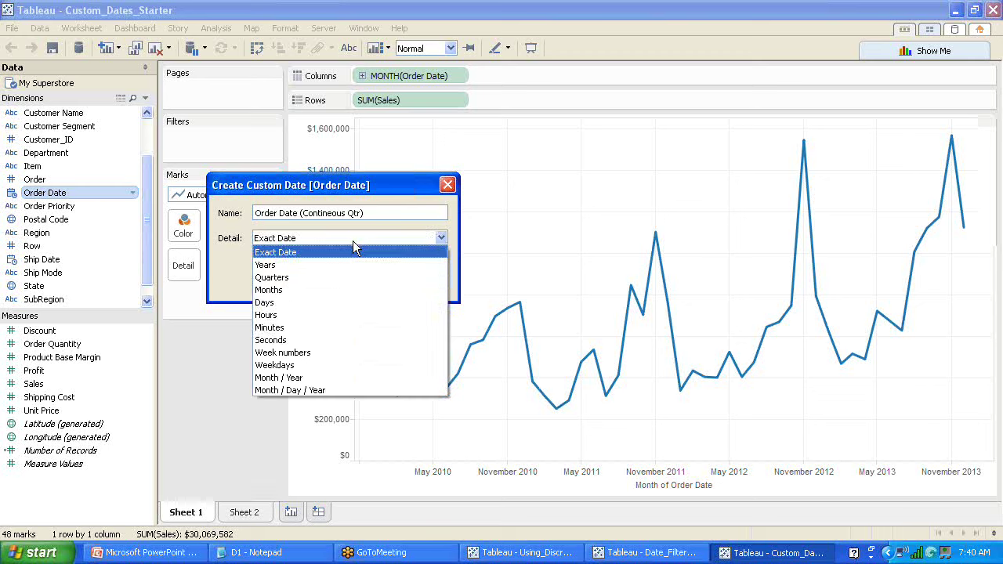
pyautogui.click(315, 277)
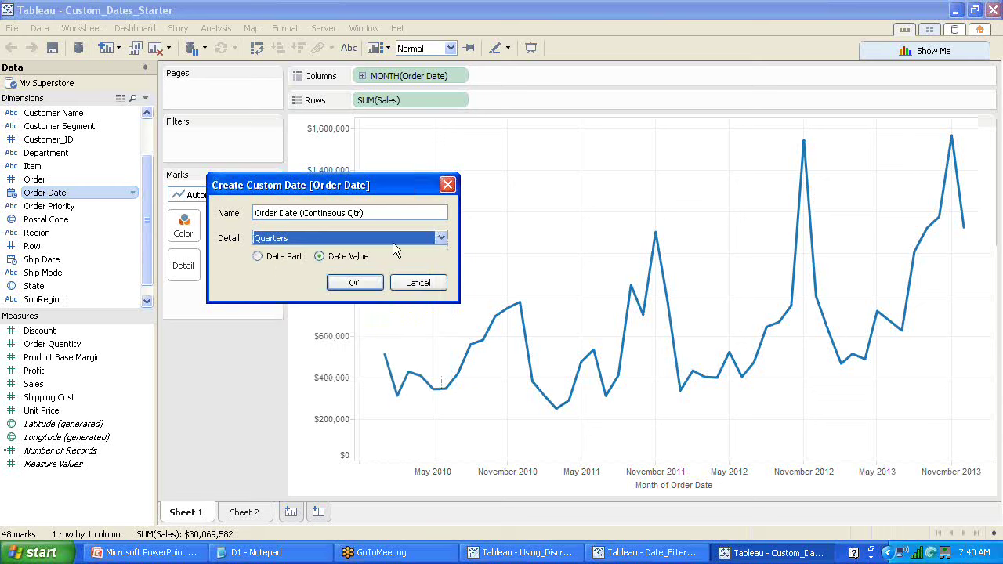
pyautogui.click(328, 260)
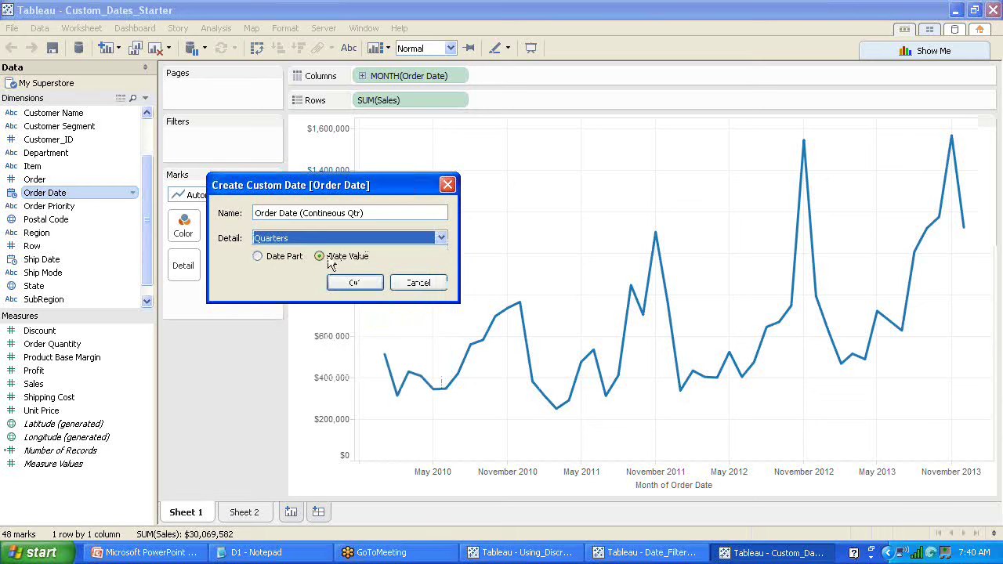
pyautogui.click(357, 284)
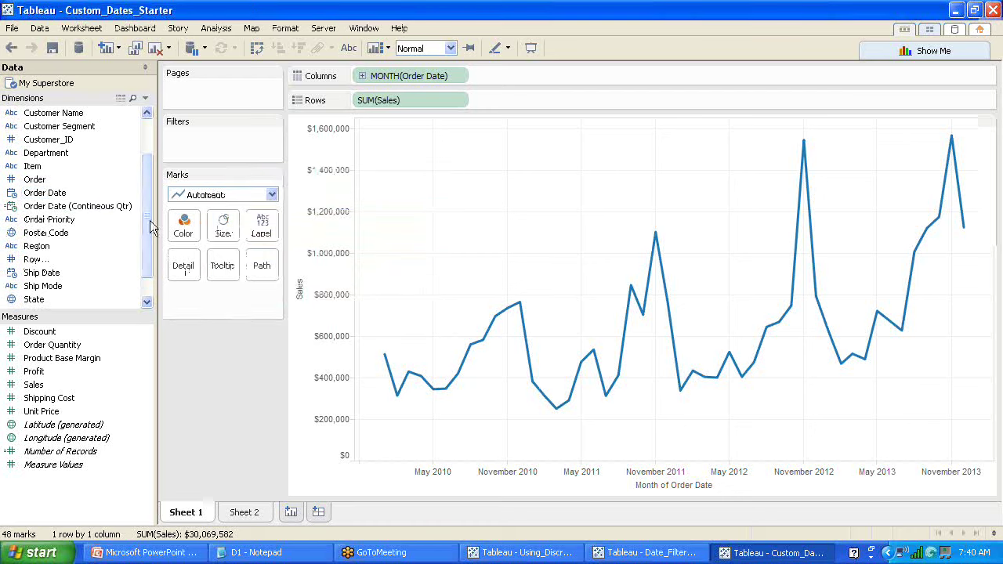
# Replace MONTH(Order Date) on the Columns shelf of Sheet 1 with Order Date (Contineous Qtr).
pyautogui.moveTo(147, 224); pyautogui.dragTo(147, 270)
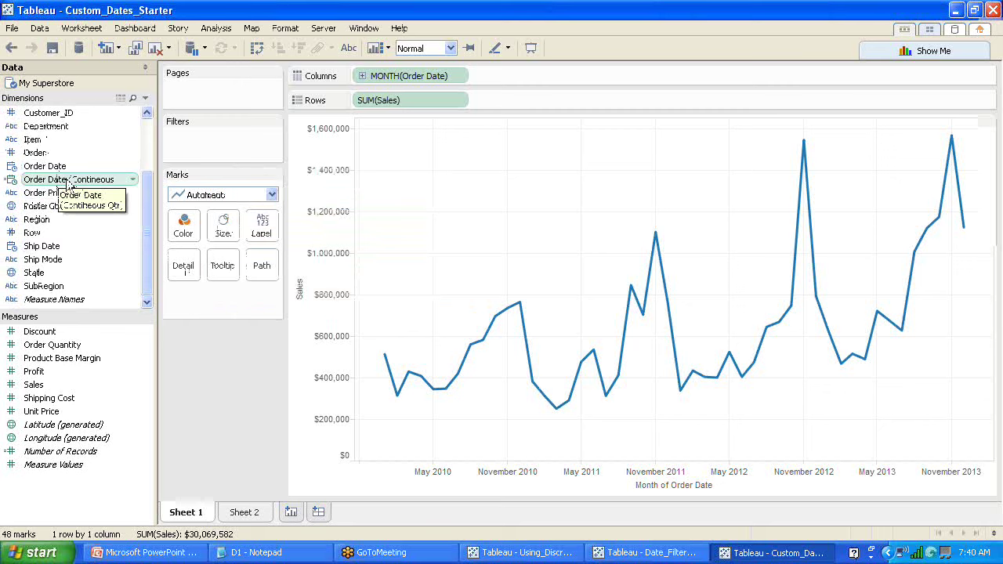
pyautogui.moveTo(69, 183); pyautogui.dragTo(399, 75)
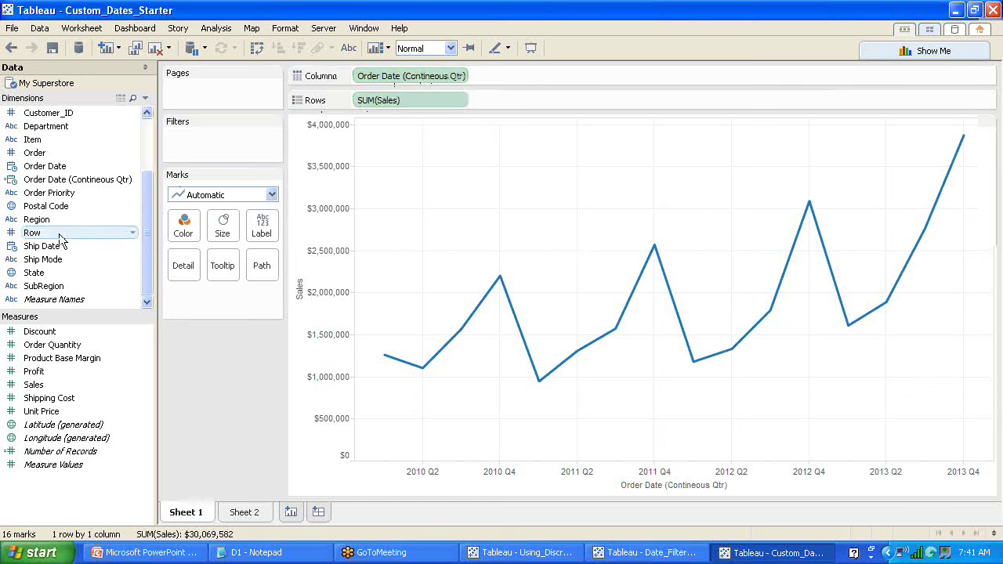
# Examine the default date formats offered for the Order Date dimension, leaving them unapplied.
pyautogui.rightClick(52, 168)
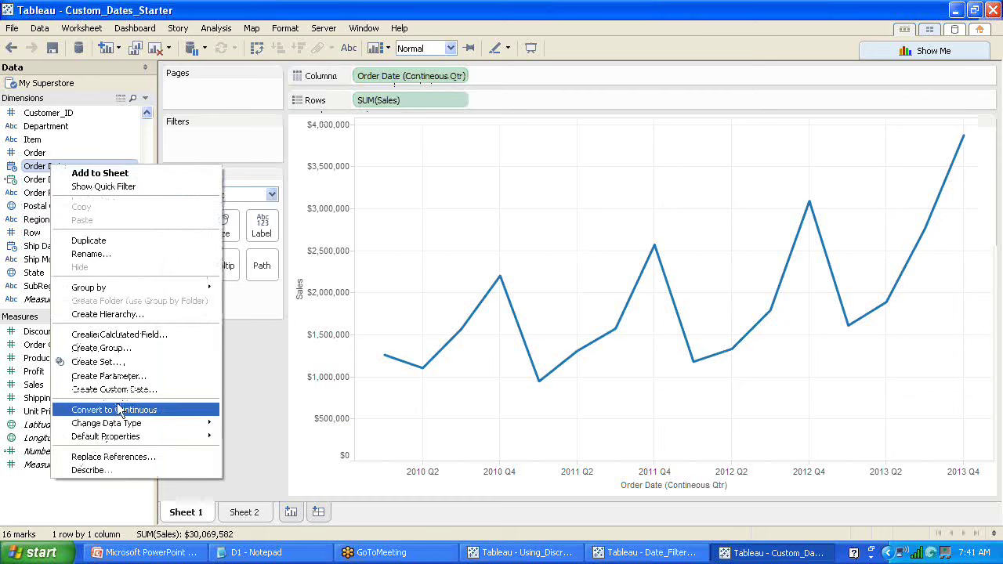
pyautogui.moveTo(119, 425)
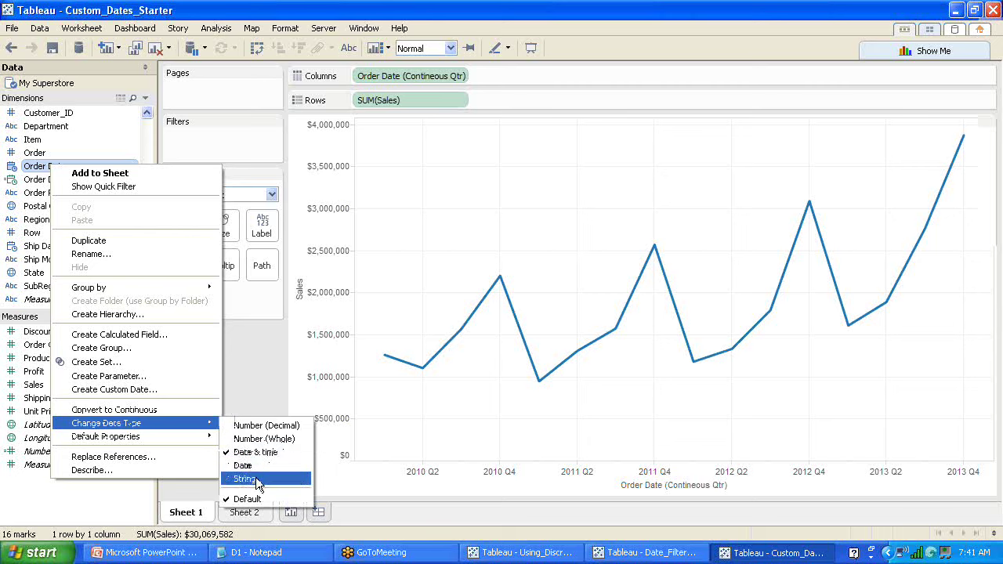
pyautogui.moveTo(207, 436)
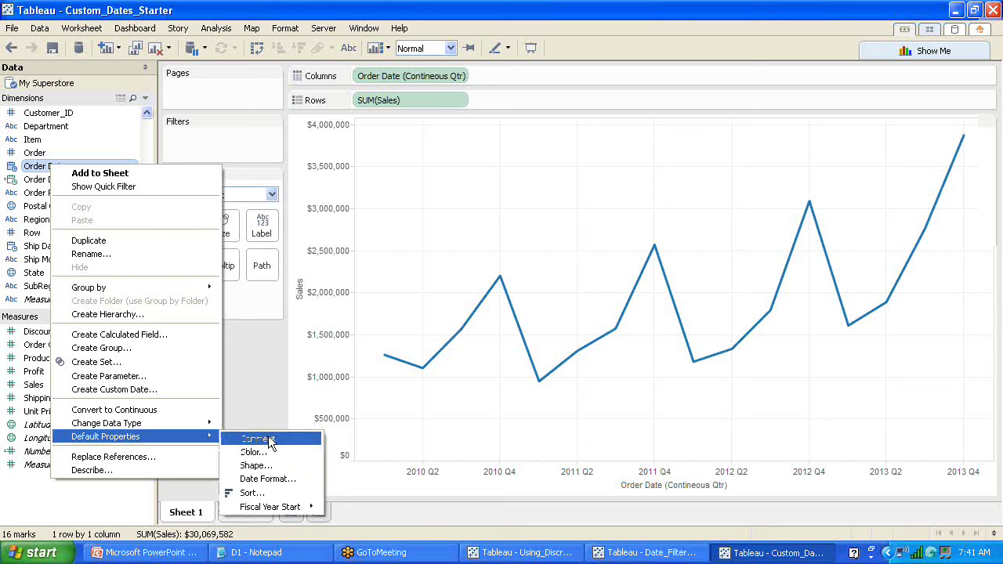
pyautogui.click(262, 479)
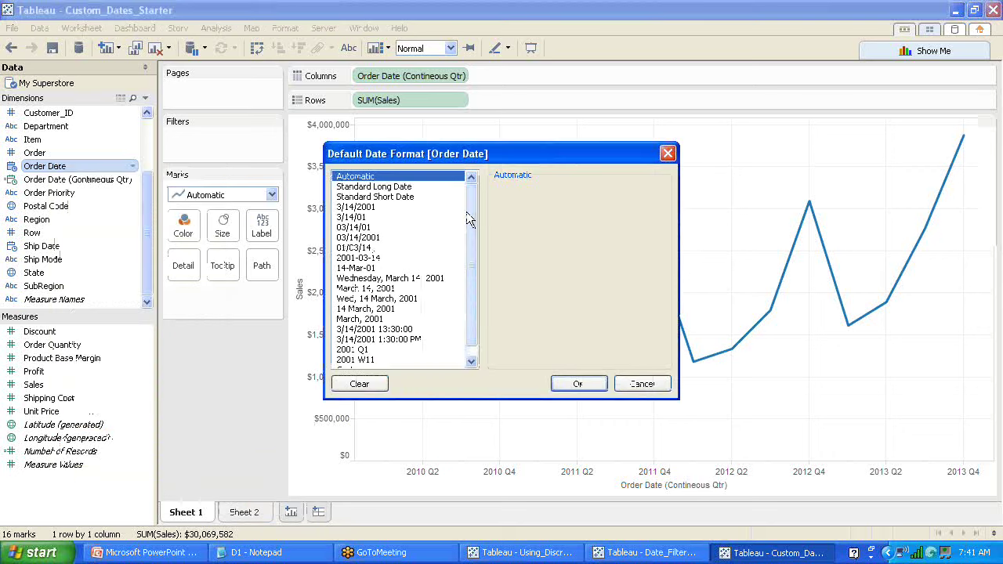
pyautogui.moveTo(471, 210)
pyautogui.mouseDown()
pyautogui.moveTo(471, 258)
pyautogui.moveTo(471, 202)
pyautogui.mouseUp()
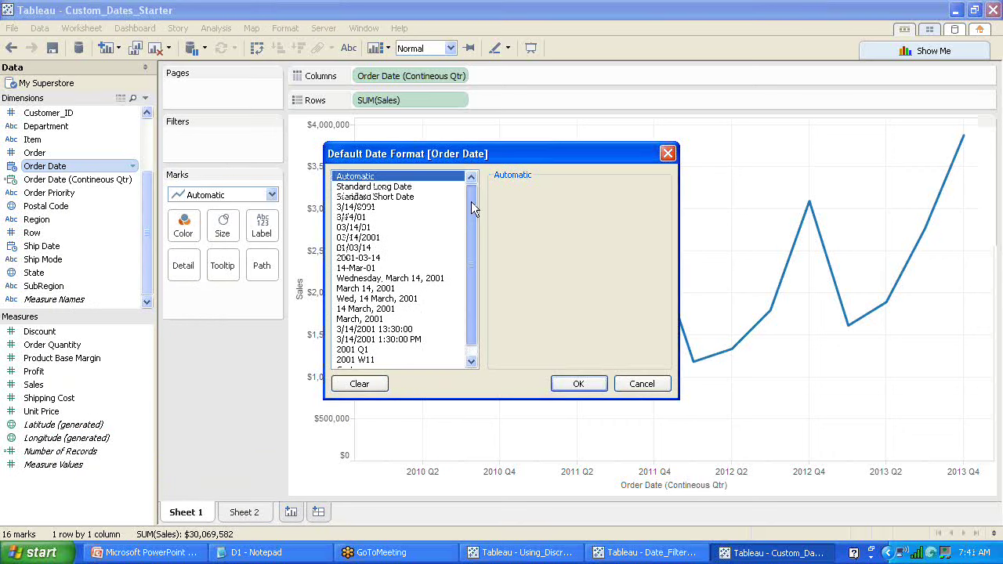
pyautogui.moveTo(471, 203)
pyautogui.mouseDown()
pyautogui.moveTo(471, 251)
pyautogui.moveTo(470, 203)
pyautogui.mouseUp()
pyautogui.moveTo(469, 203); pyautogui.dragTo(470, 229)
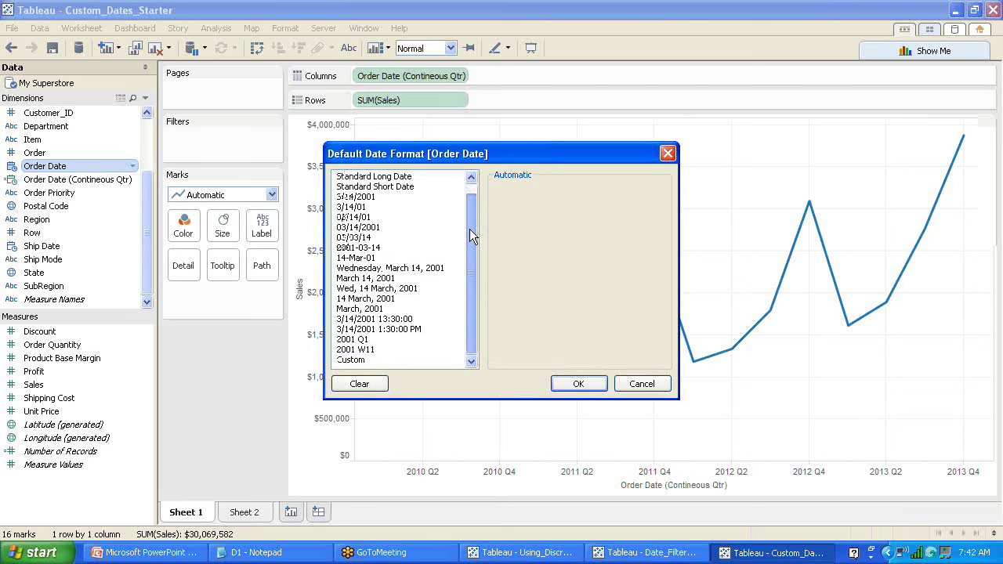
pyautogui.moveTo(470, 229); pyautogui.dragTo(471, 263)
pyautogui.moveTo(469, 215); pyautogui.dragTo(473, 168)
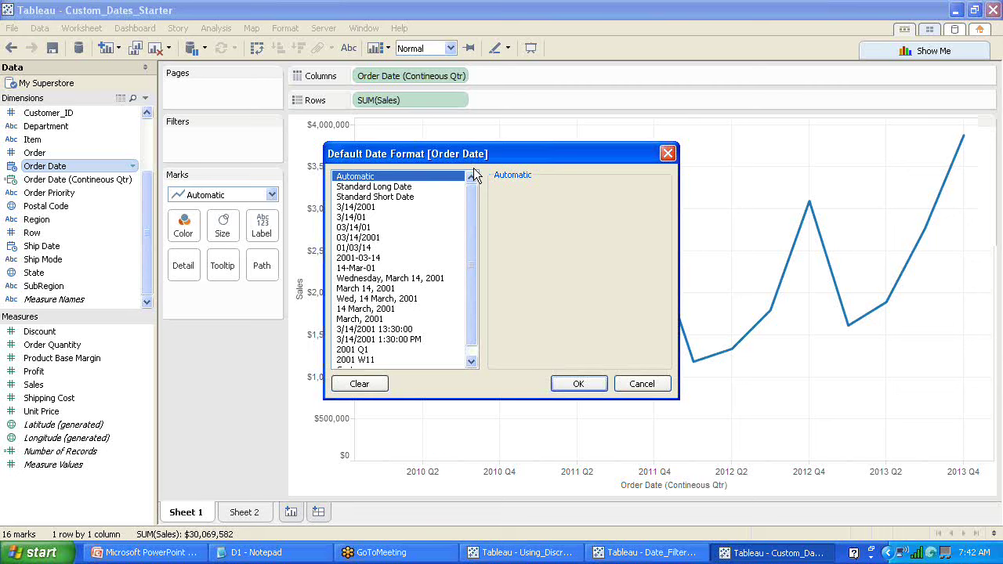
pyautogui.click(669, 153)
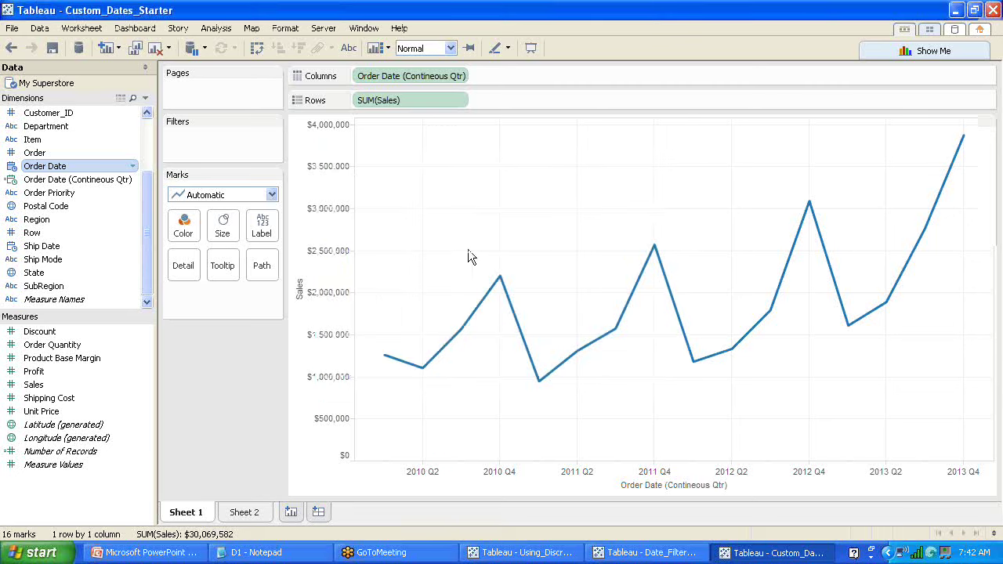
# On Sheet 2, start a custom date based on Order Date and name it "Order Date (Discrete Qtrs)".
pyautogui.click(247, 518)
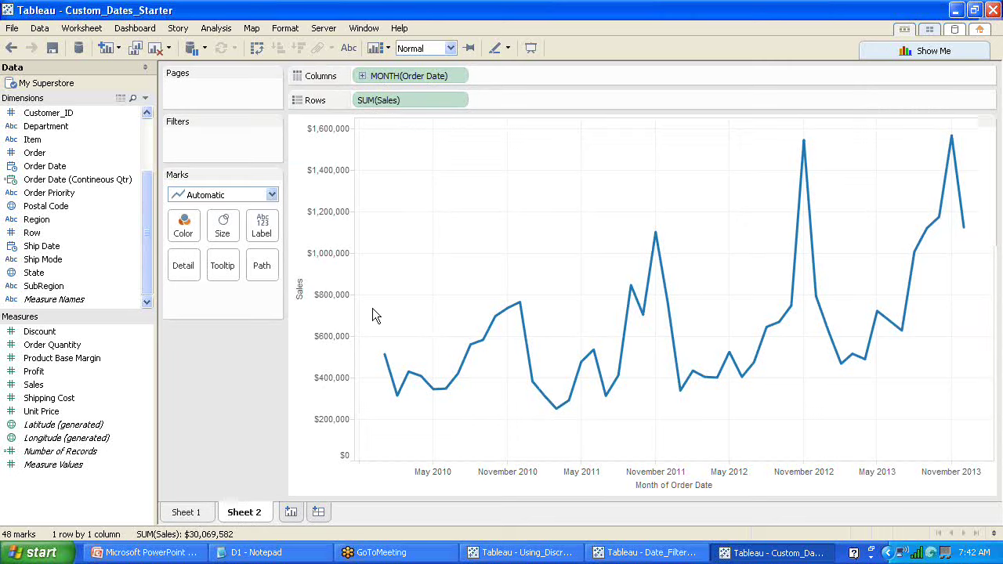
pyautogui.rightClick(59, 169)
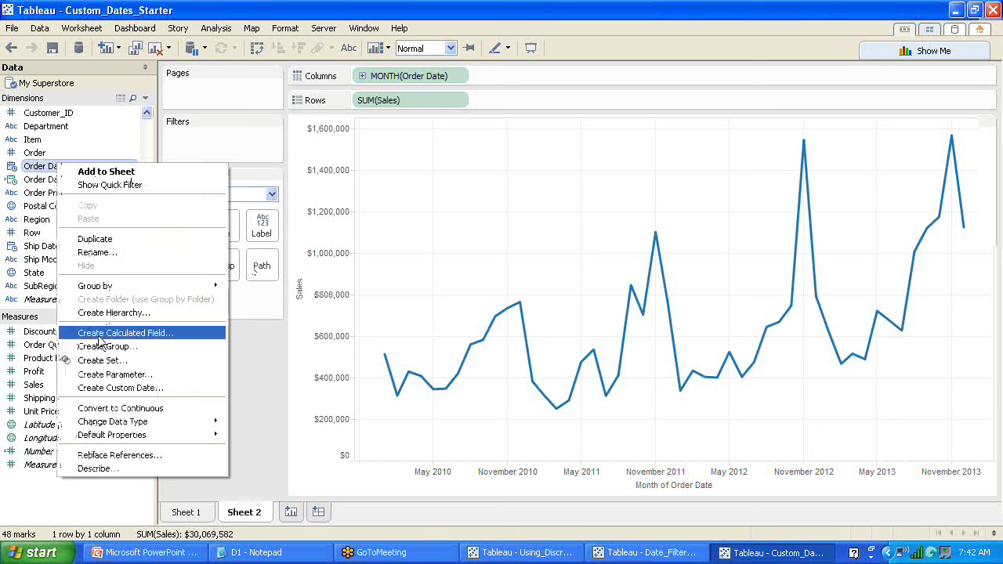
pyautogui.click(119, 389)
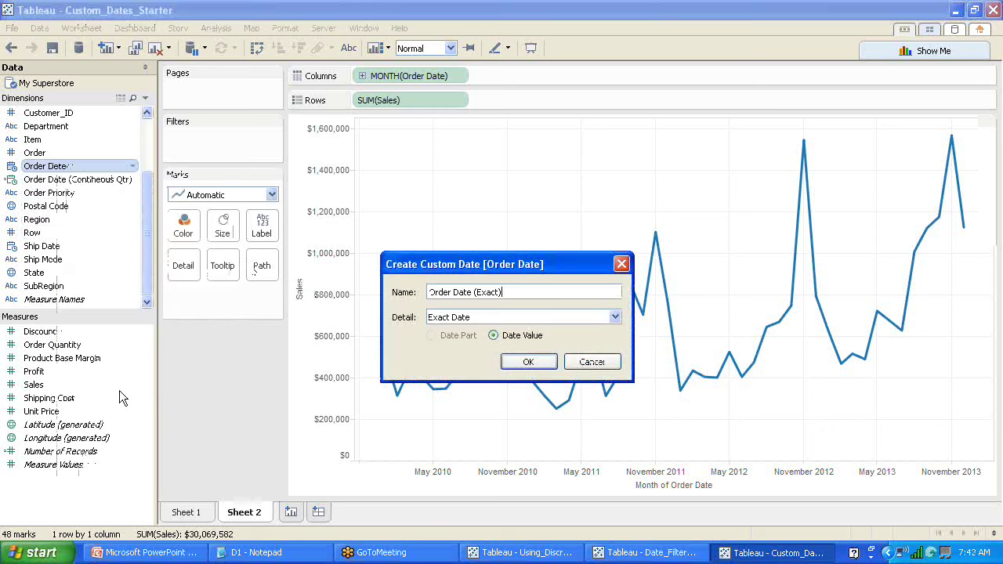
pyautogui.click(497, 292)
pyautogui.press('BackSpace')
pyautogui.press('BackSpace')
pyautogui.press('BackSpace')
pyautogui.press('BackSpace')
pyautogui.press('BackSpace')
pyautogui.write('Discrete Qtrs')
# Set the detail of the Discrete Qtrs custom date to Quarters as a Date Part and create the field.
pyautogui.click(513, 359)
pyautogui.click(506, 321)
pyautogui.click(464, 360)
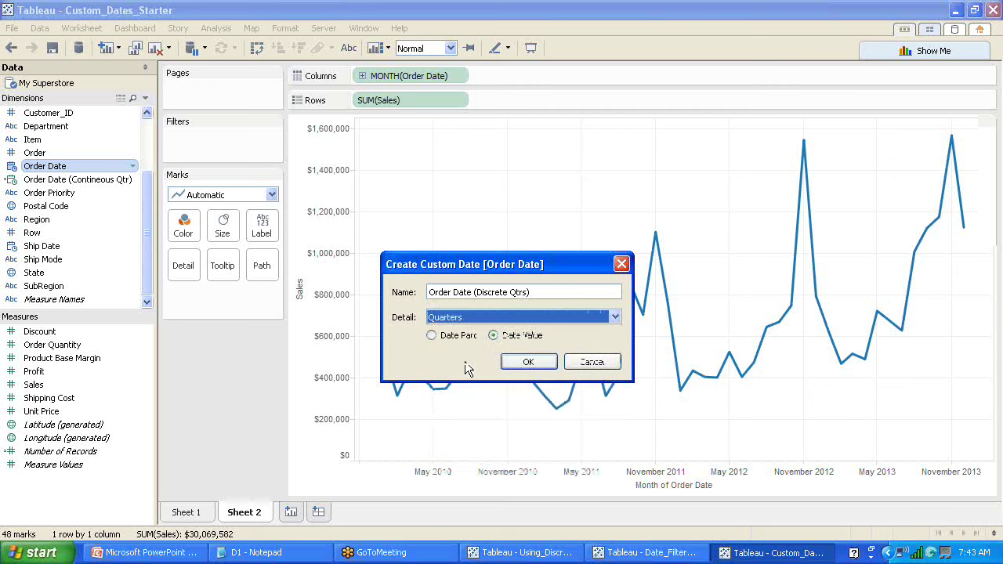
pyautogui.click(432, 337)
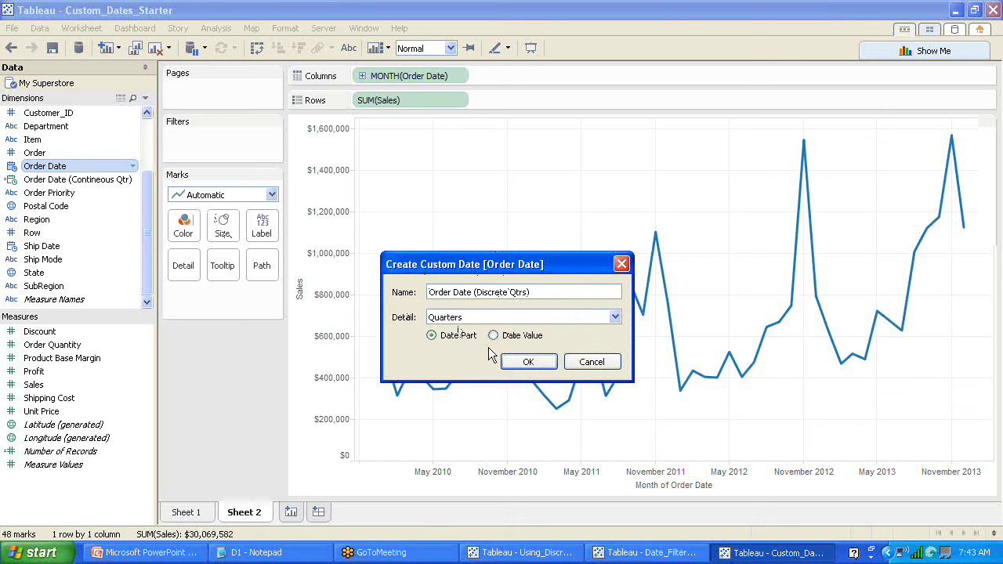
pyautogui.click(530, 362)
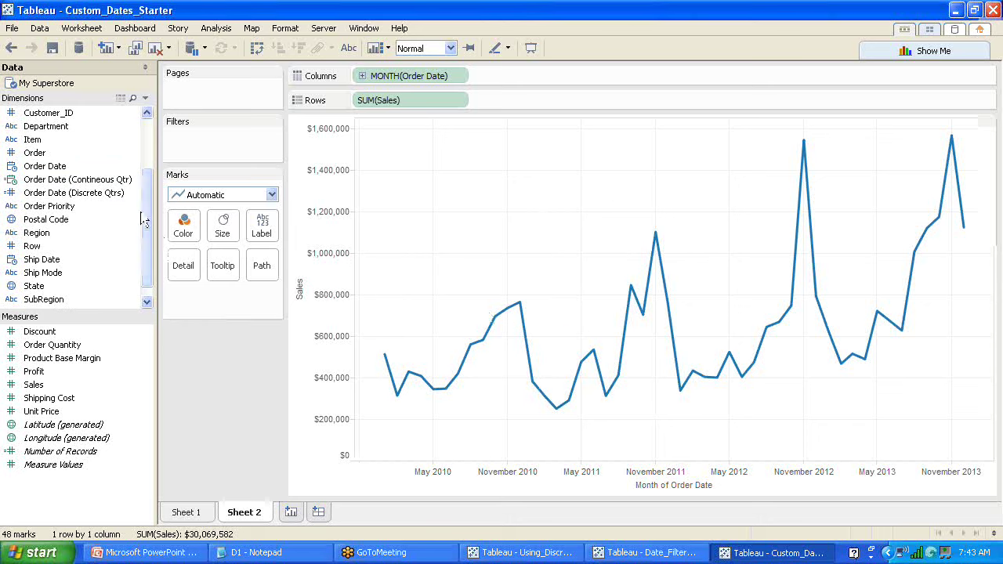
# Add Order Date (Discrete Qtrs) to the Columns shelf of Sheet 2 and remove MONTH(Order Date) from it.
pyautogui.click(84, 196)
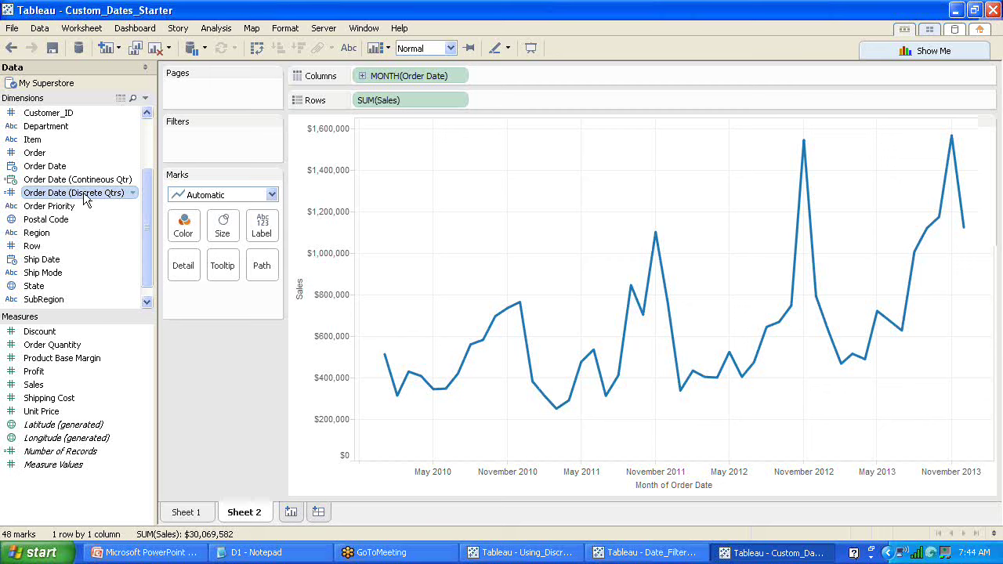
pyautogui.moveTo(84, 196); pyautogui.dragTo(417, 76)
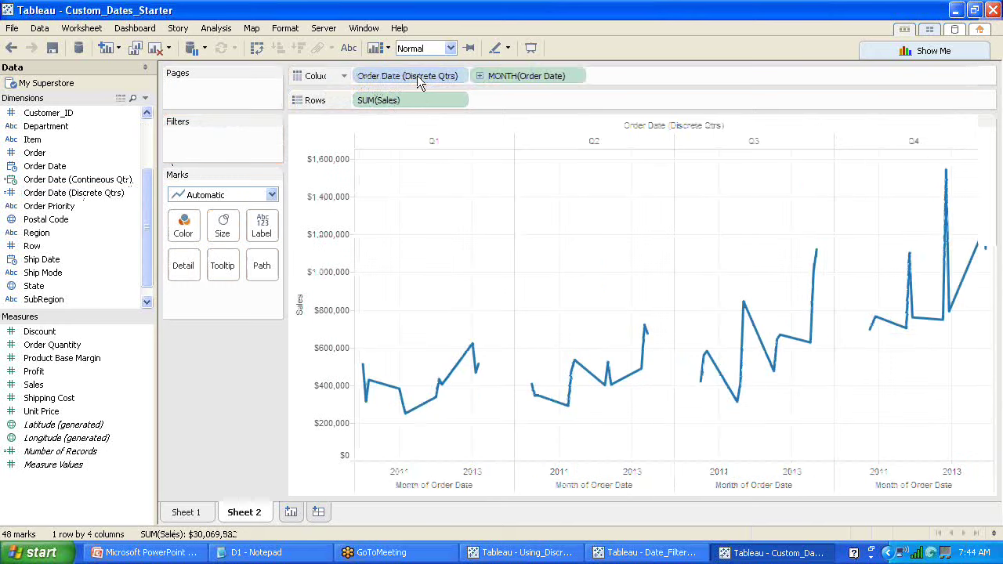
pyautogui.click(547, 72)
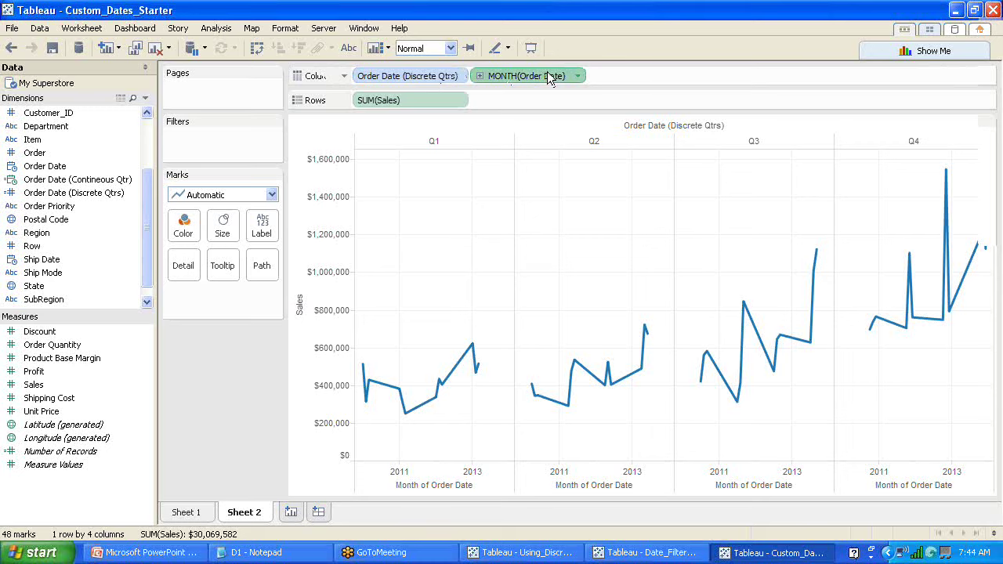
pyautogui.press('Delete')
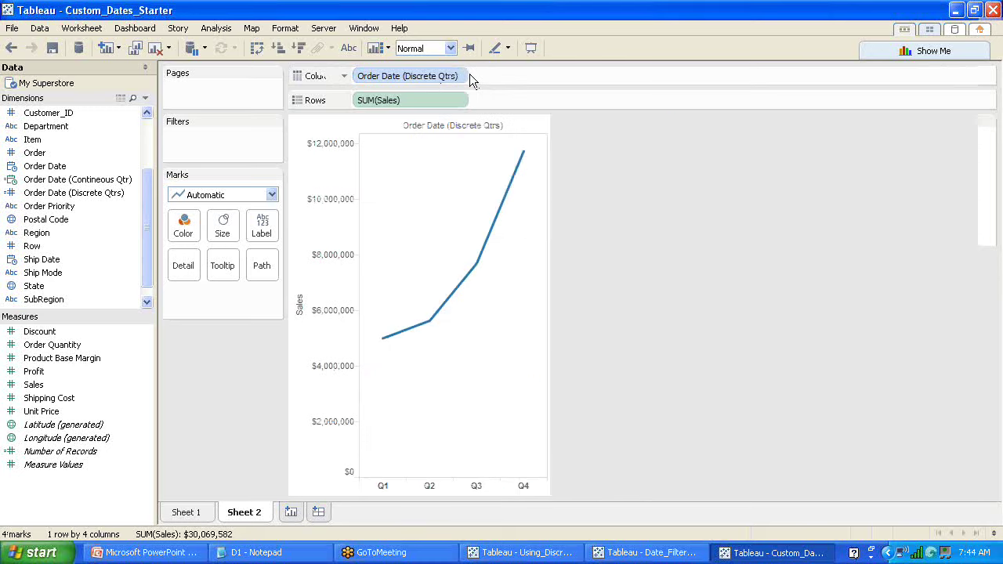
# Swap Order Date (Discrete Qtrs) on the Columns shelf for the plain Order Date field, shown by discrete month.
pyautogui.click(435, 77)
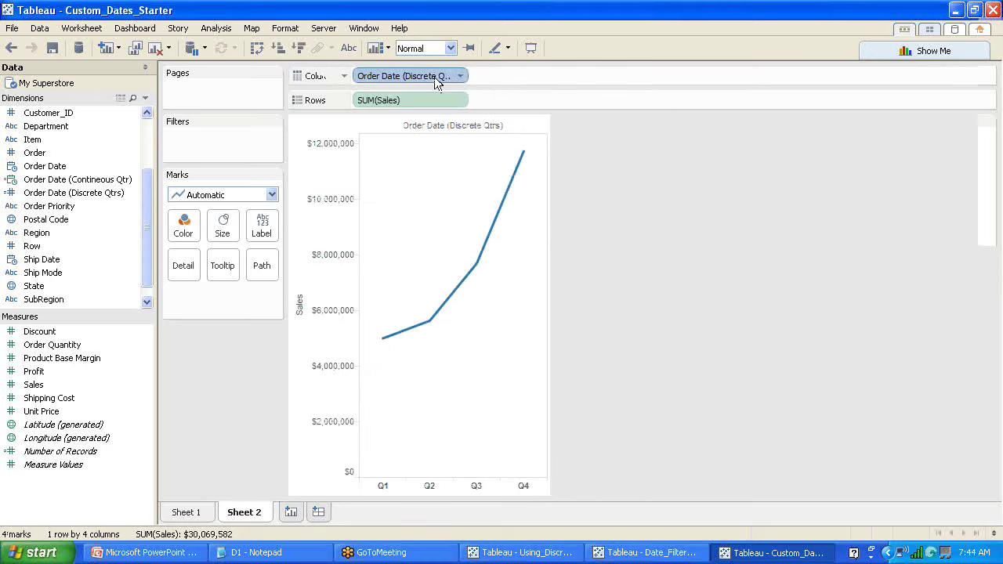
pyautogui.press('Delete')
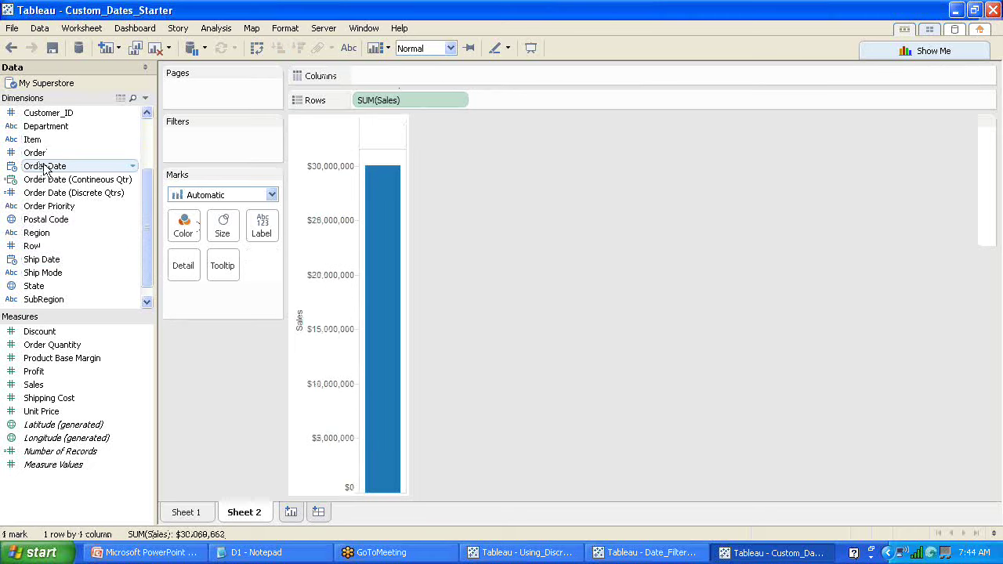
pyautogui.moveTo(45, 168); pyautogui.dragTo(382, 69)
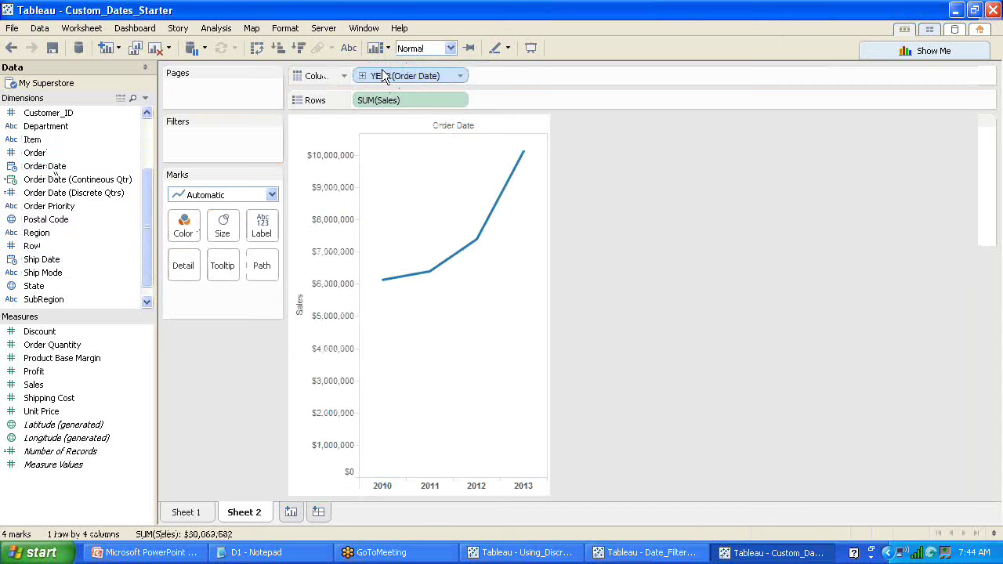
pyautogui.click(460, 76)
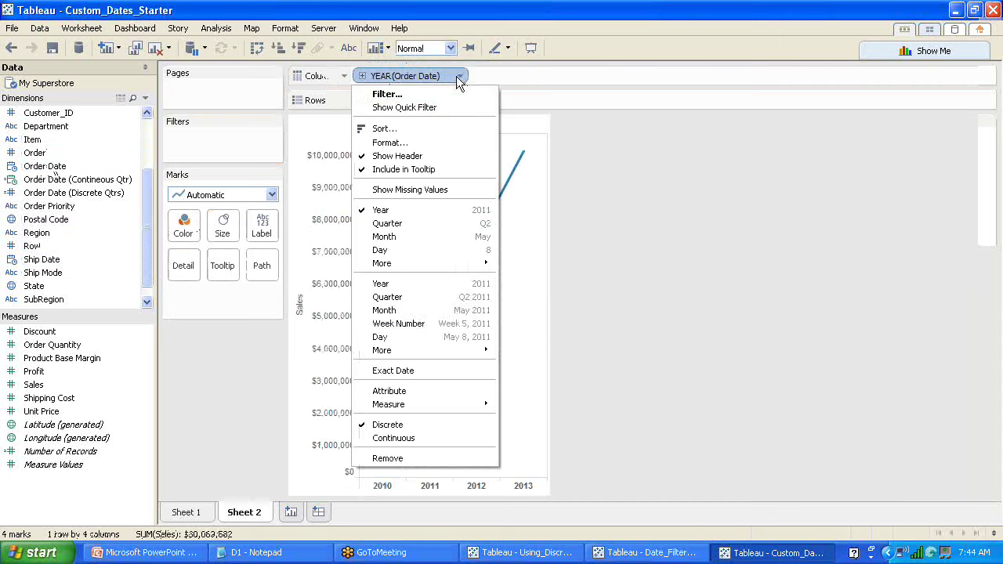
pyautogui.click(424, 239)
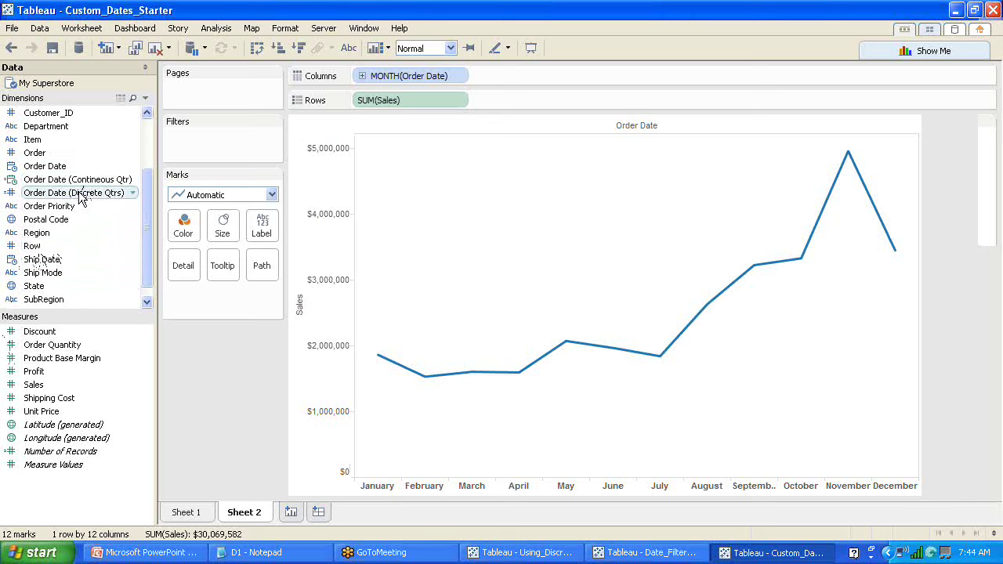
# Replace the discrete MONTH(Order Date) field on the Columns shelf with the Order Date (Discrete Qtrs) custom date.
pyautogui.moveTo(81, 198); pyautogui.dragTo(408, 77)
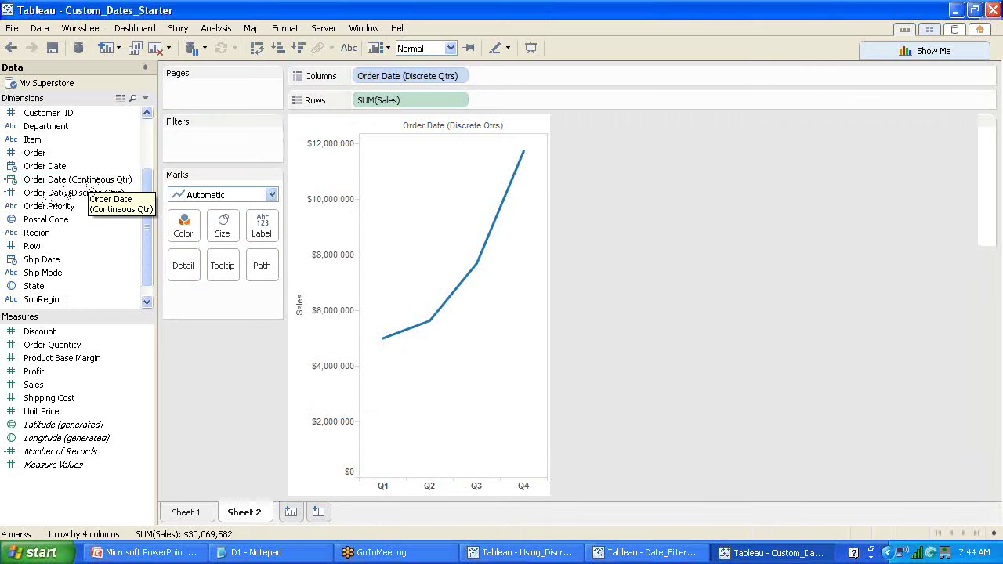
# Compare the quarterly sales charts on Sheet 1 and Sheet 2, and look at the Fiscal Year Start options among Order Date's default properties.
pyautogui.click(191, 516)
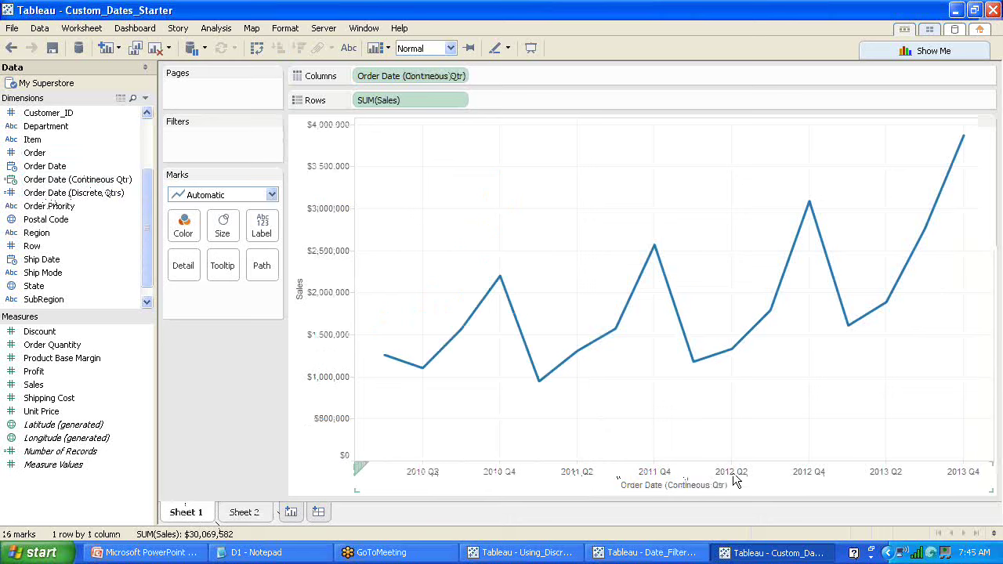
pyautogui.click(245, 515)
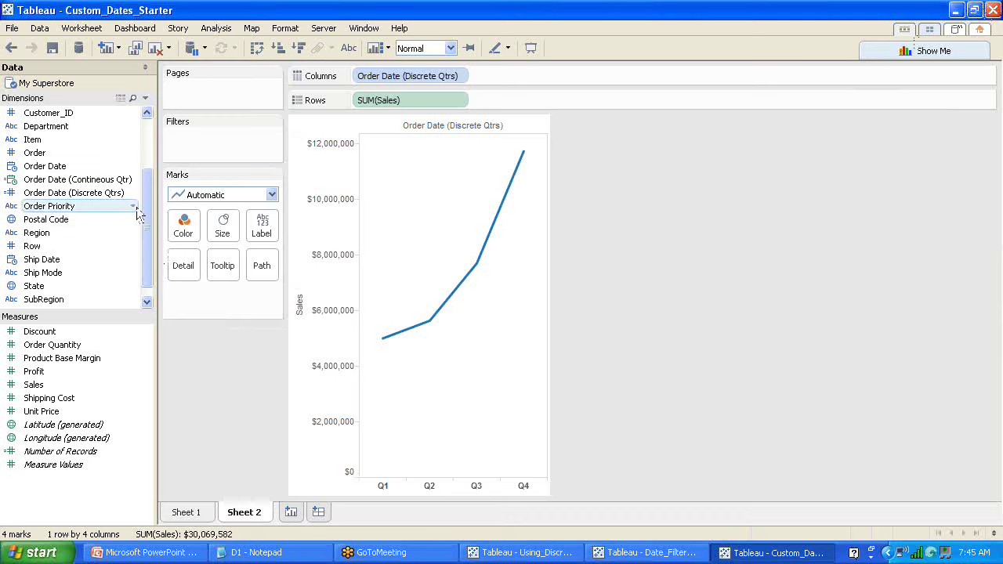
pyautogui.rightClick(75, 169)
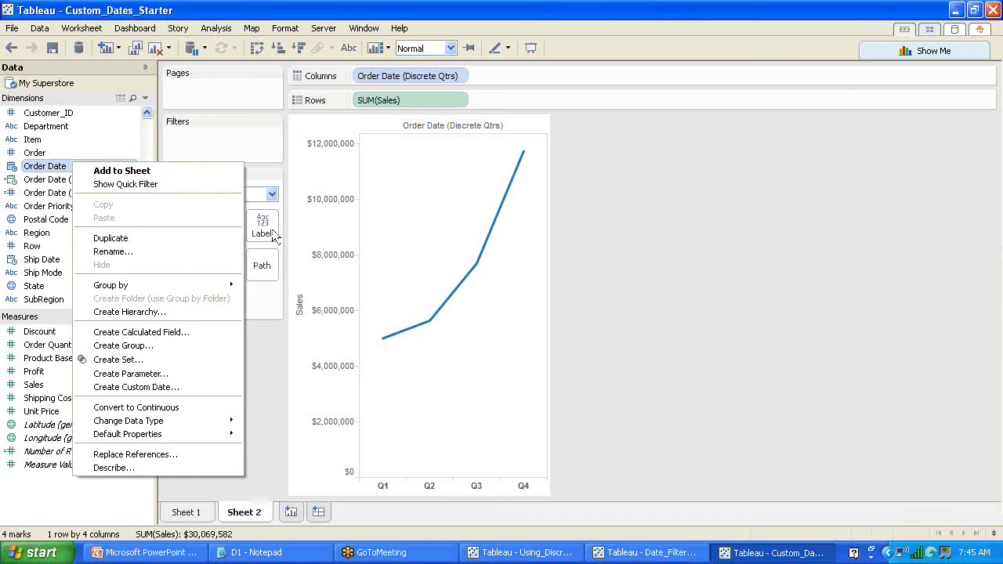
pyautogui.click(690, 301)
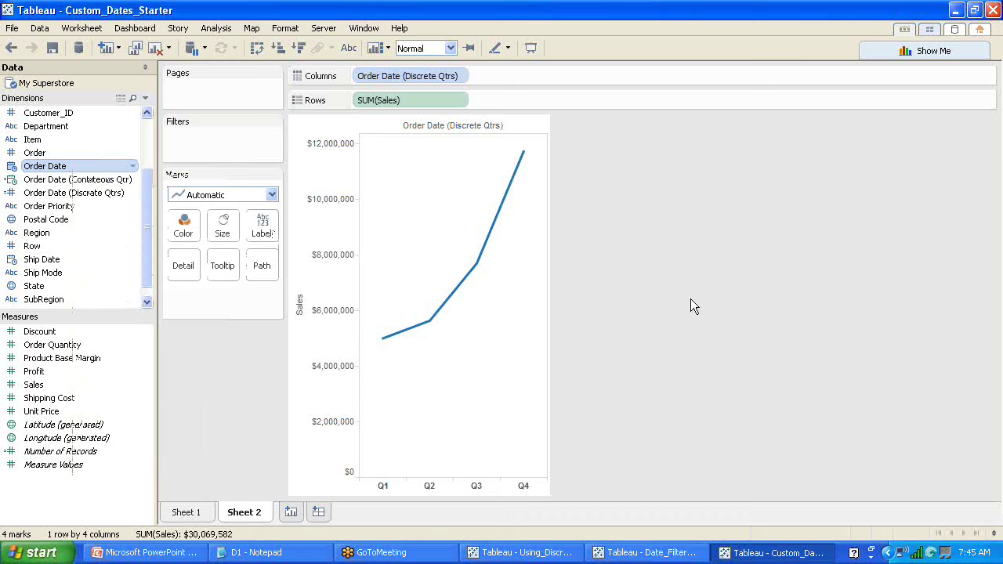
pyautogui.click(133, 166)
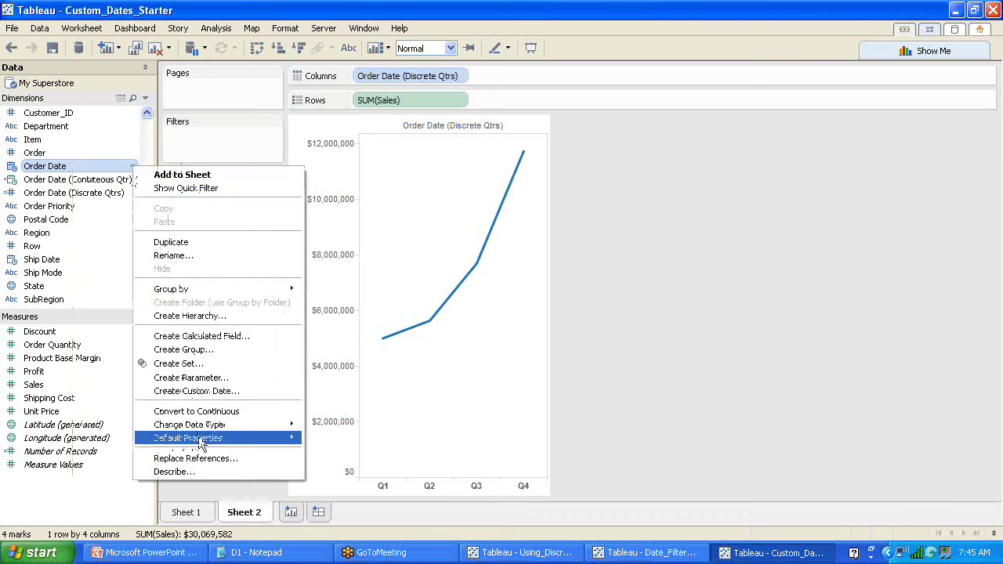
pyautogui.moveTo(201, 438)
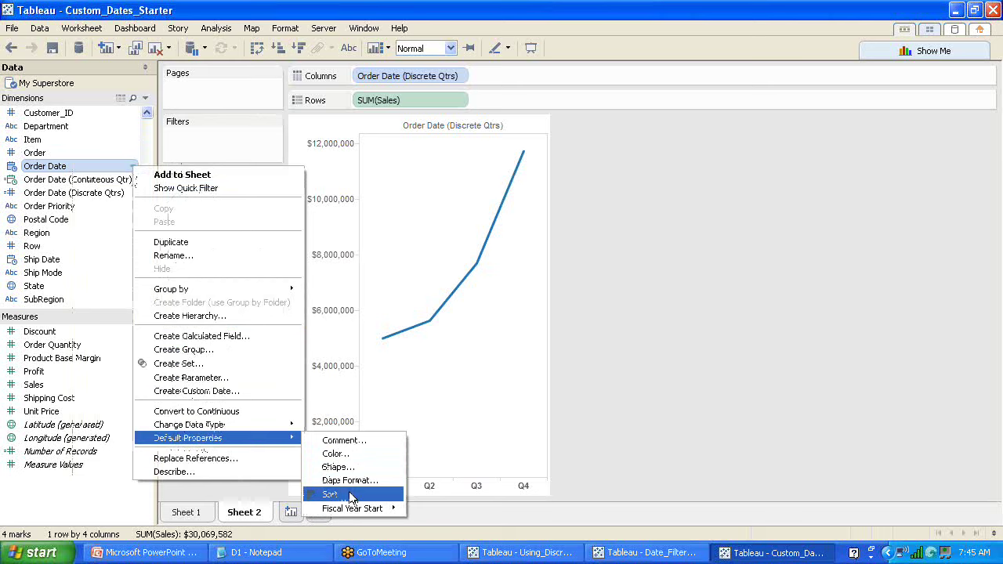
pyautogui.moveTo(353, 510)
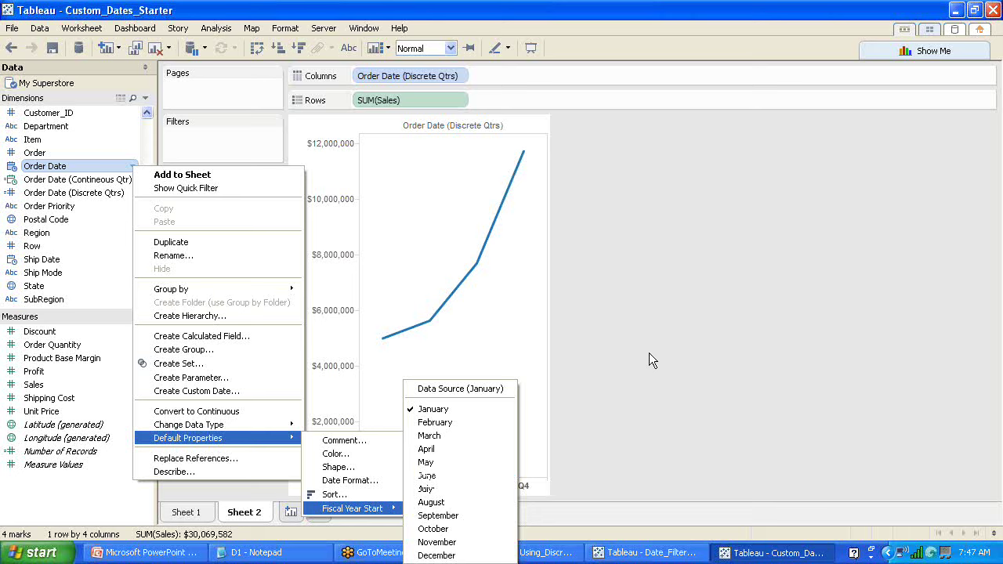
pyautogui.click(673, 269)
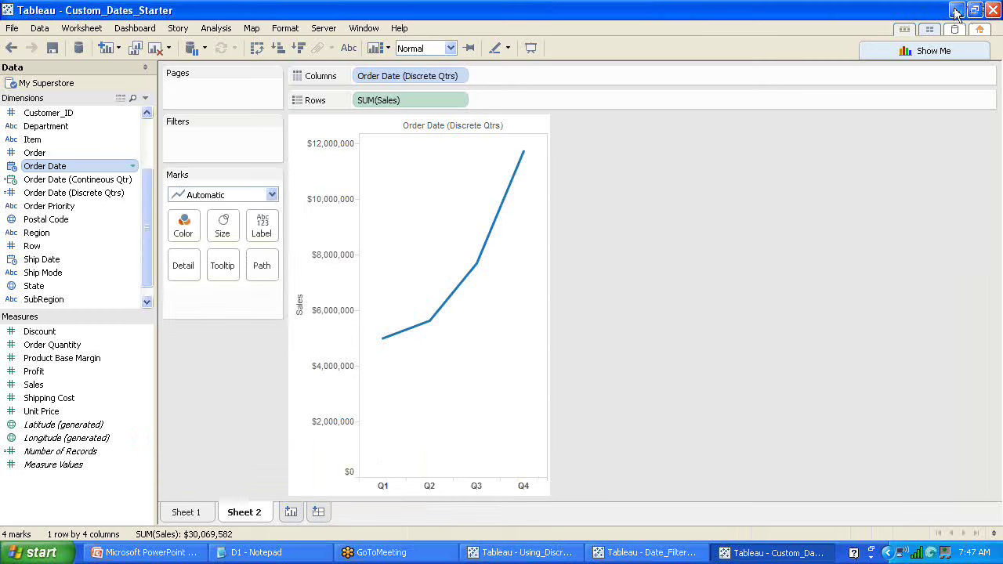
# Open the showing_gaps_in_data_starter workbook from the Starters folder.
pyautogui.click(11, 29)
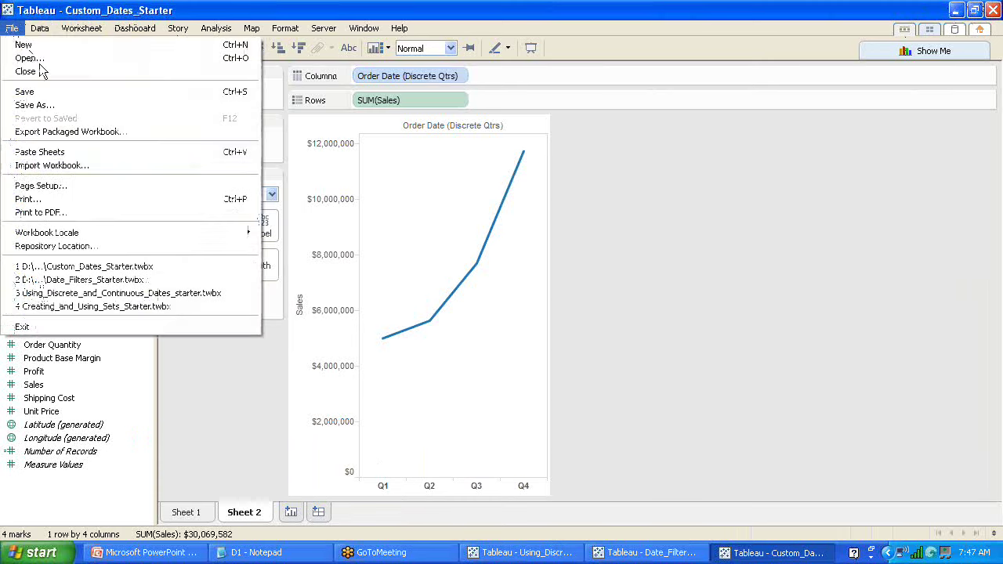
pyautogui.click(42, 56)
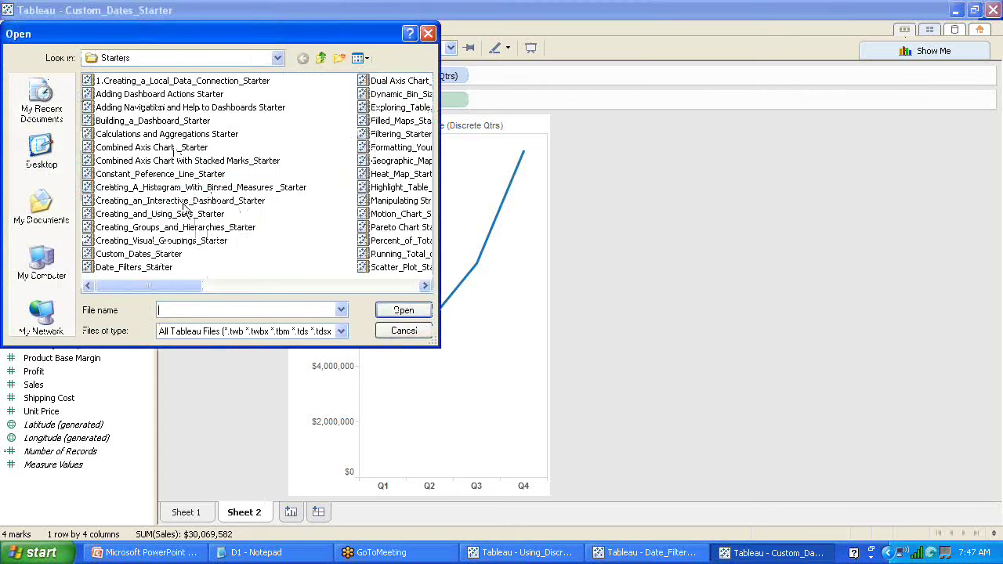
pyautogui.click(166, 190)
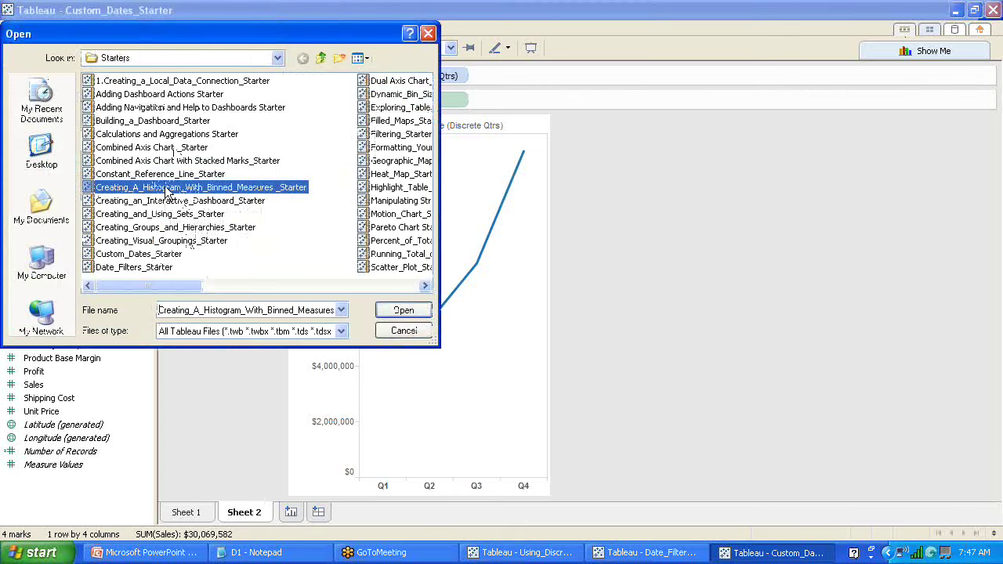
pyautogui.press('s')
pyautogui.press('s')
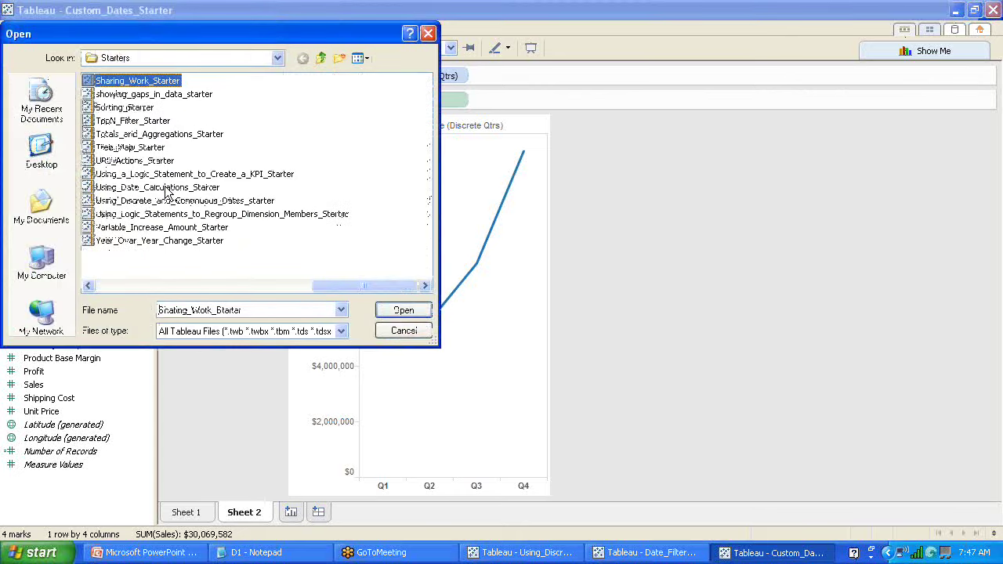
pyautogui.click(179, 96)
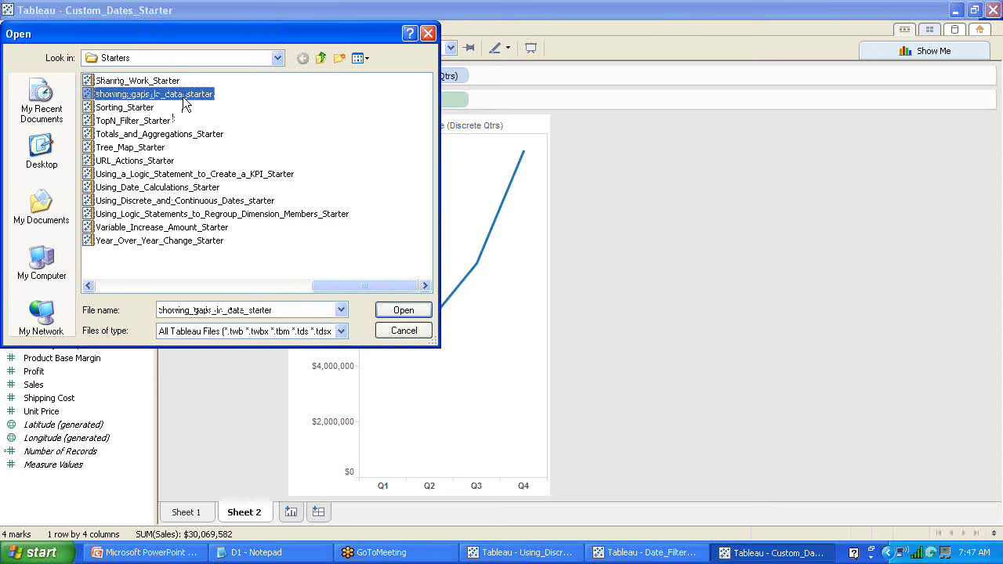
pyautogui.click(404, 311)
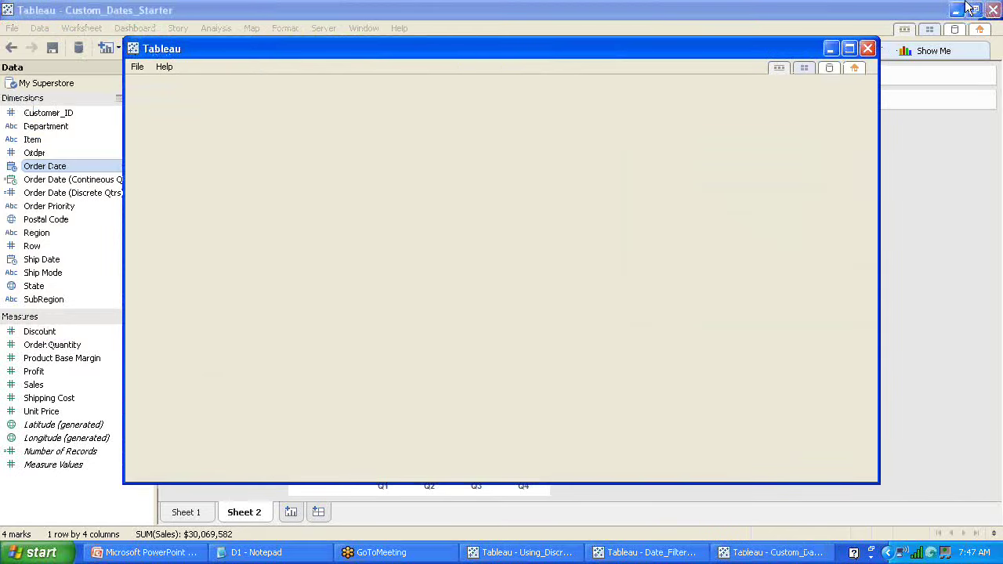
# Minimize the other open workbook windows and maximize the showing_gaps_in_data_starter window.
pyautogui.click(957, 10)
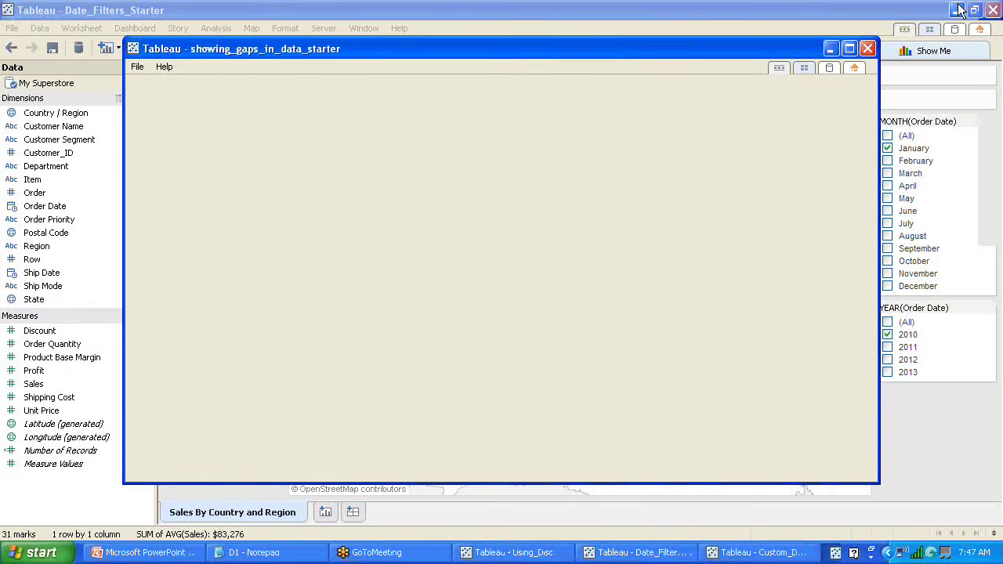
pyautogui.click(958, 9)
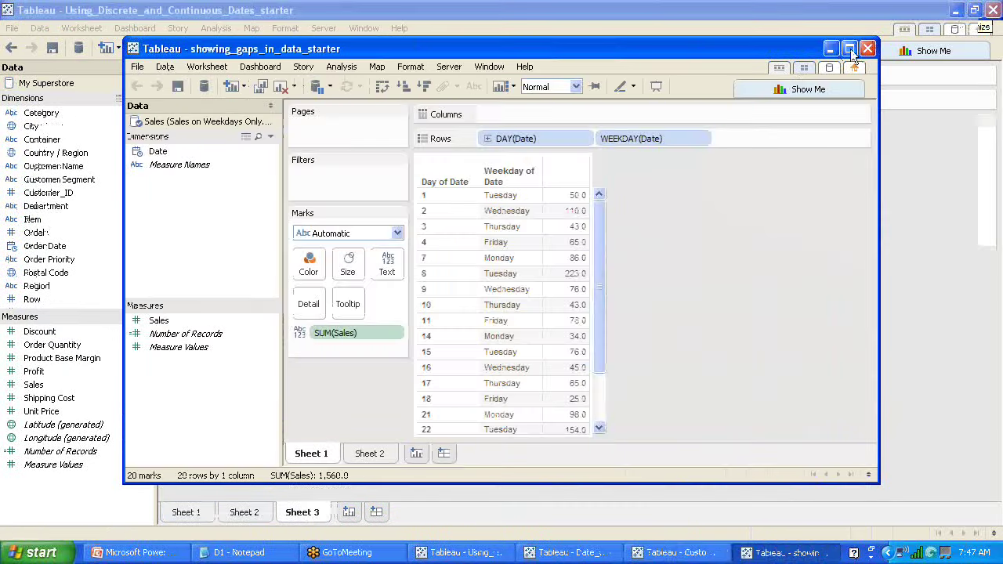
pyautogui.click(957, 10)
pyautogui.click(848, 49)
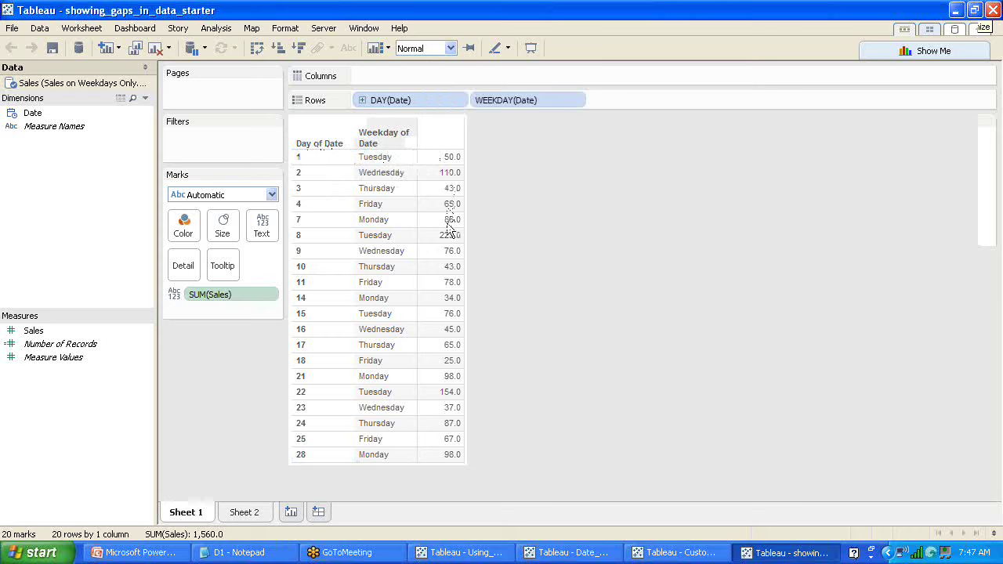
# Examine the daily sales table on Sheet 1 and the additional date part options available for WEEKDAY(Date).
pyautogui.moveTo(449, 228)
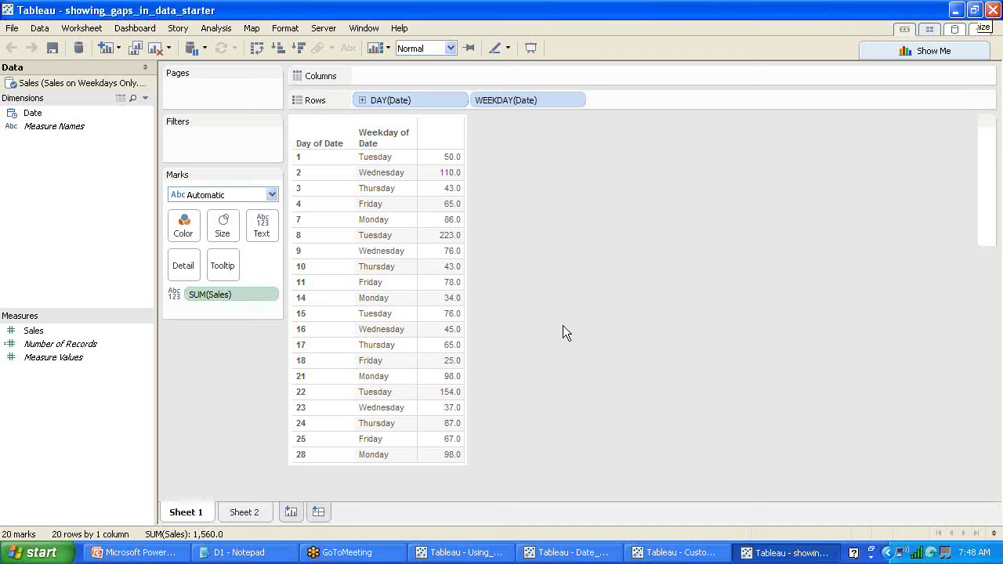
pyautogui.click(577, 104)
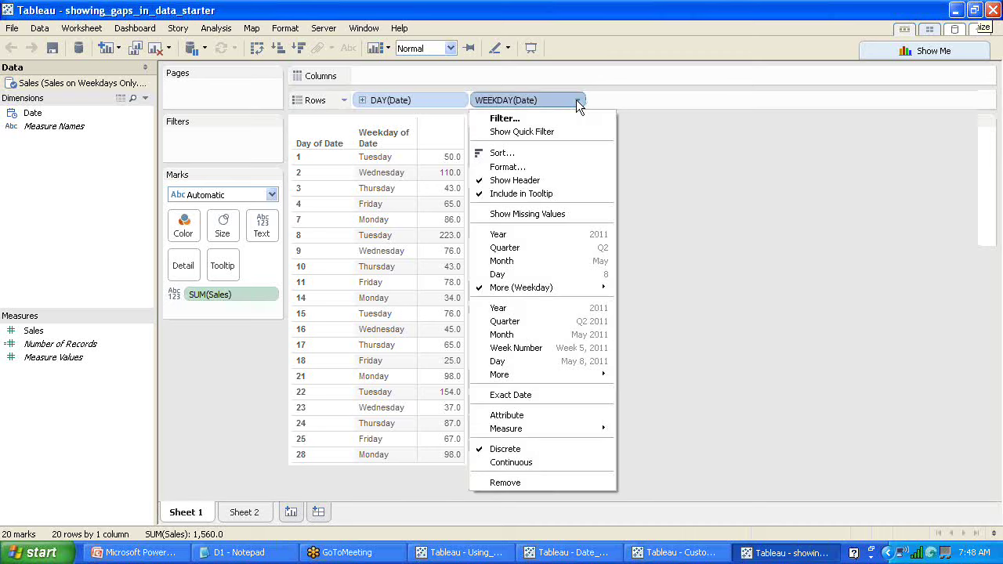
pyautogui.moveTo(602, 288)
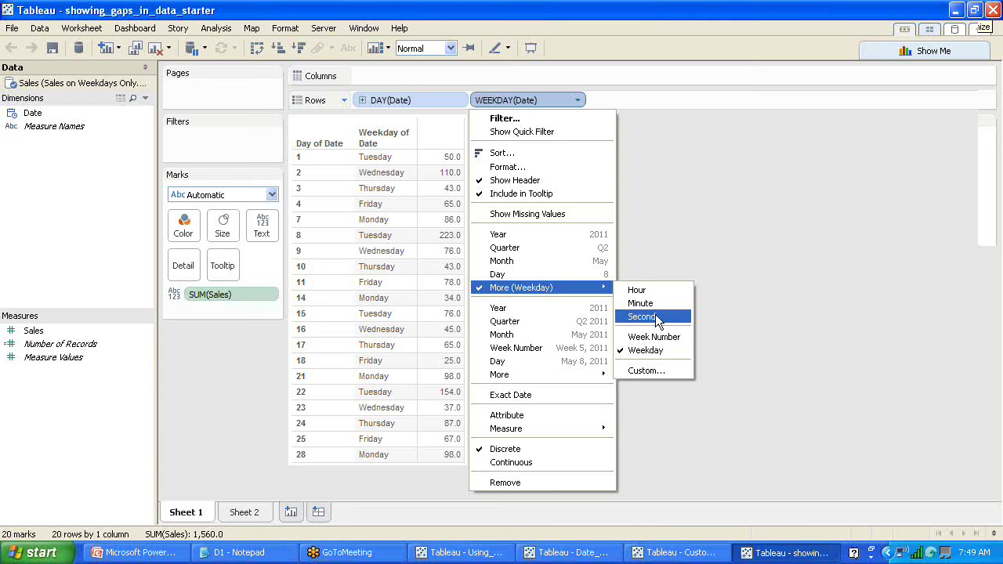
pyautogui.click(739, 157)
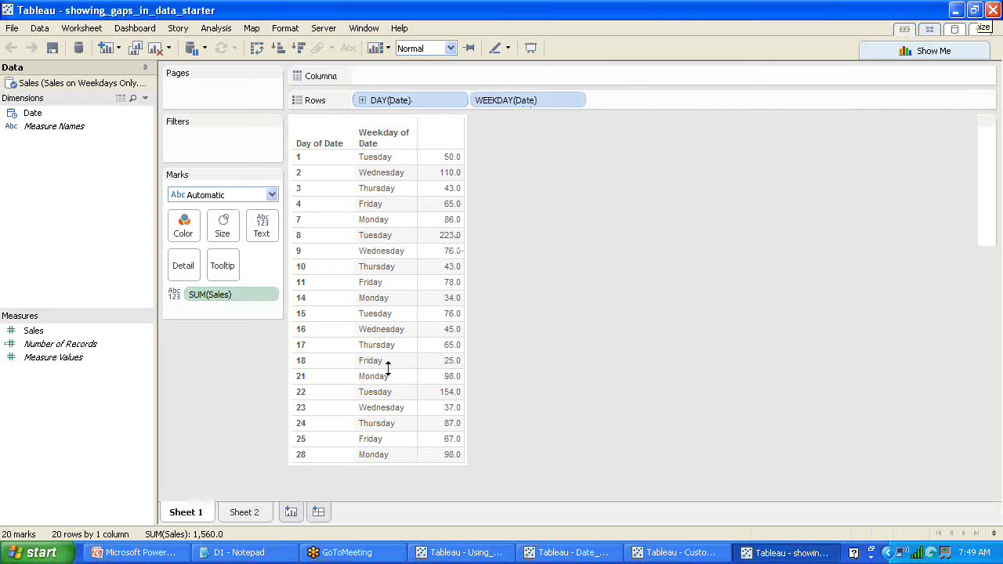
# On Sheet 2, build a line chart with SUM(Sales) on Rows and Date on Columns, set to the discrete Day part.
pyautogui.click(241, 518)
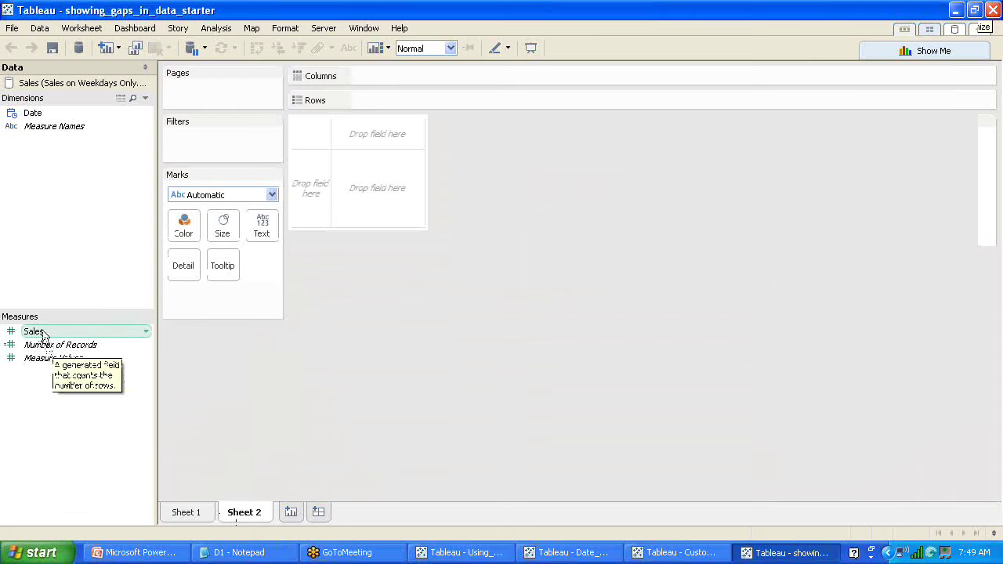
pyautogui.moveTo(41, 331); pyautogui.dragTo(380, 99)
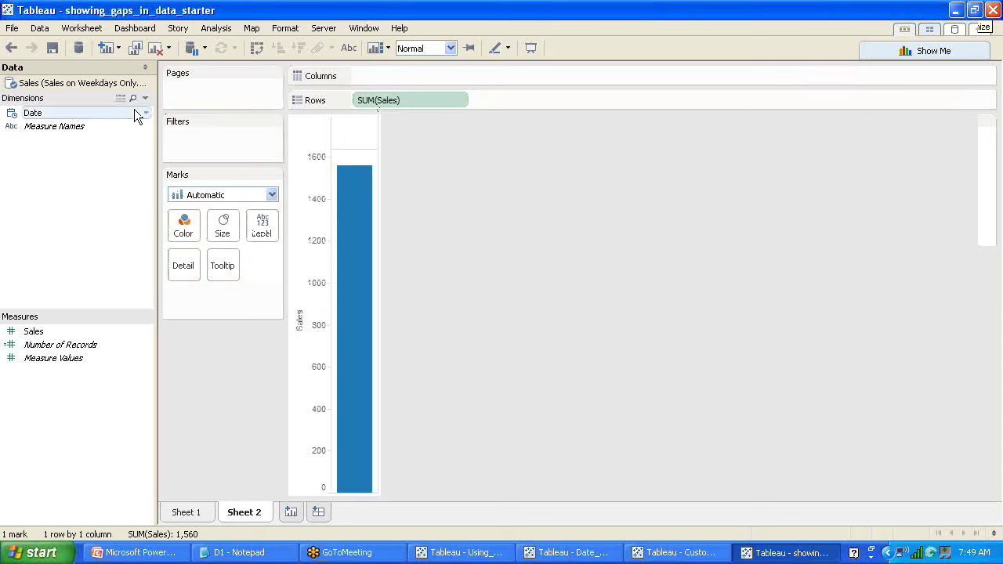
pyautogui.moveTo(56, 110); pyautogui.dragTo(393, 72)
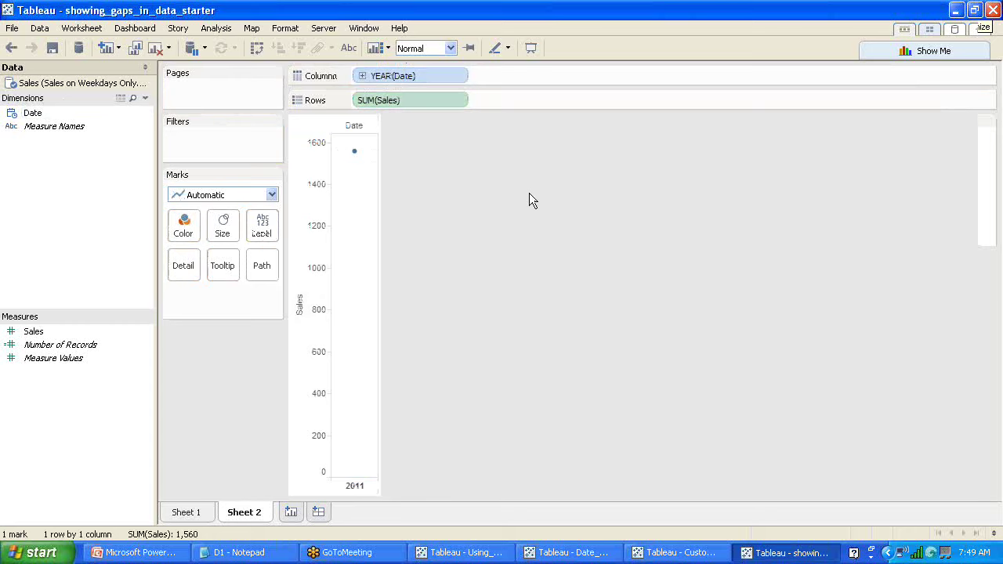
pyautogui.click(460, 77)
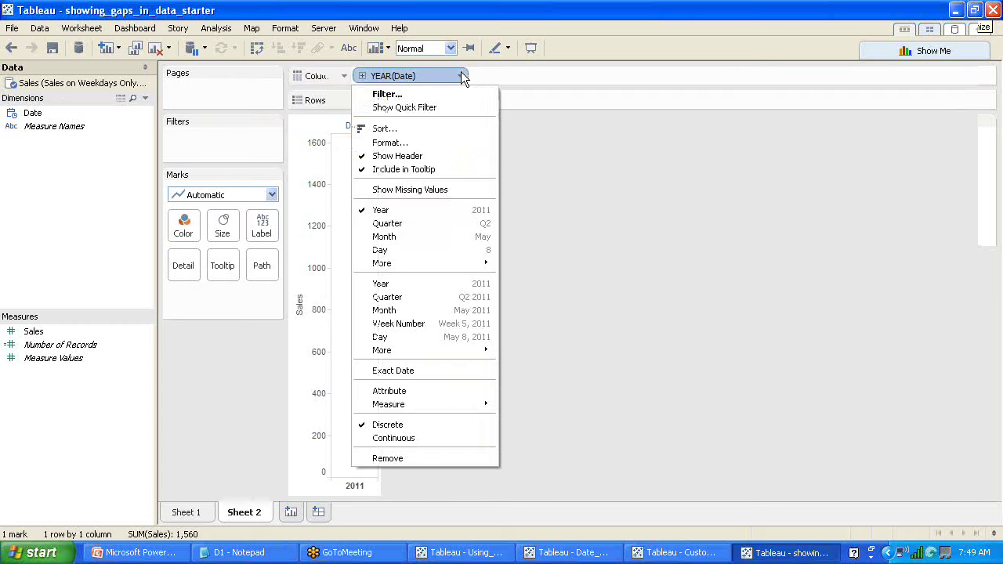
pyautogui.click(425, 249)
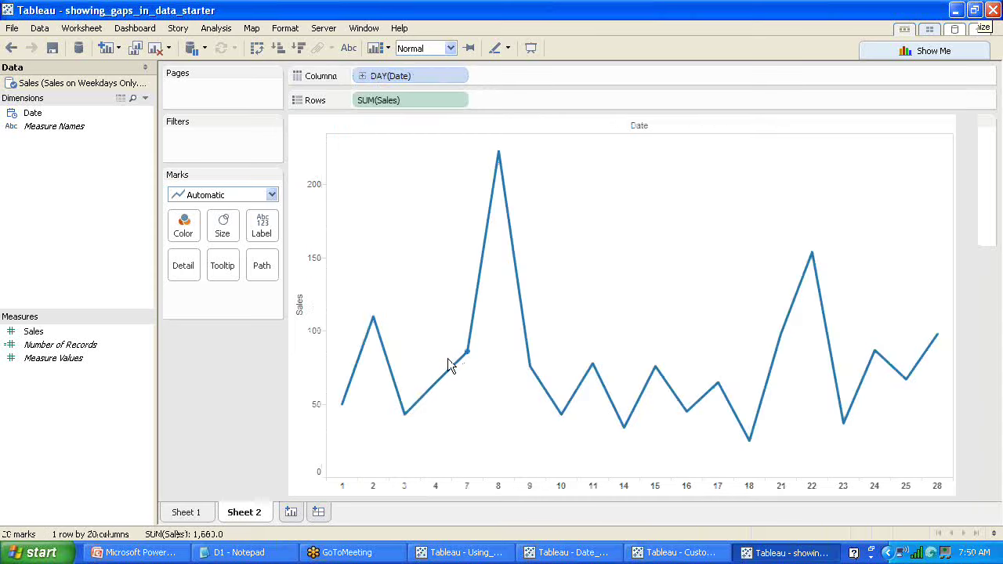
# Check the dates in Sheet 1's table, show missing values for DAY(Date) on Sheet 2, and hide them again.
pyautogui.click(186, 513)
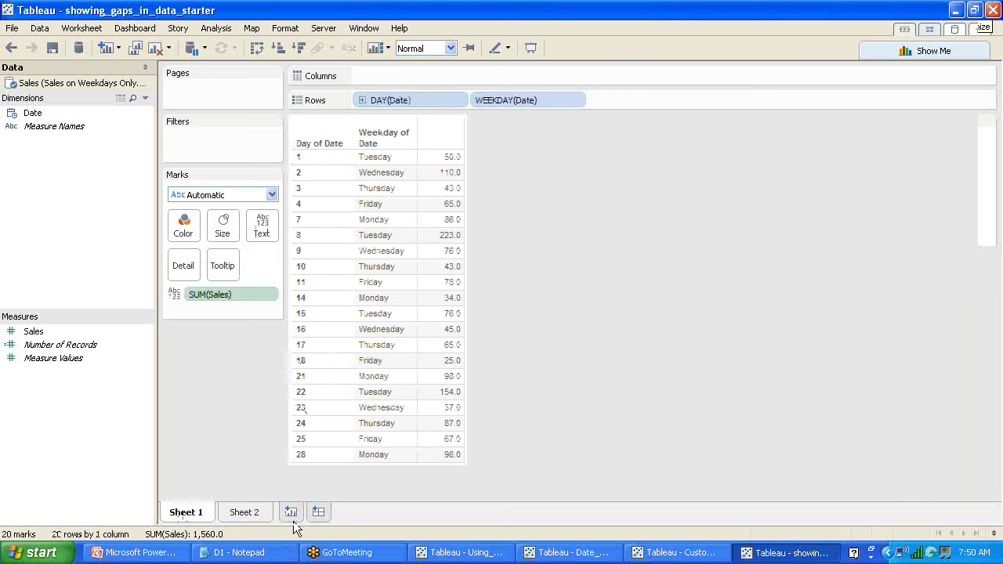
pyautogui.click(245, 514)
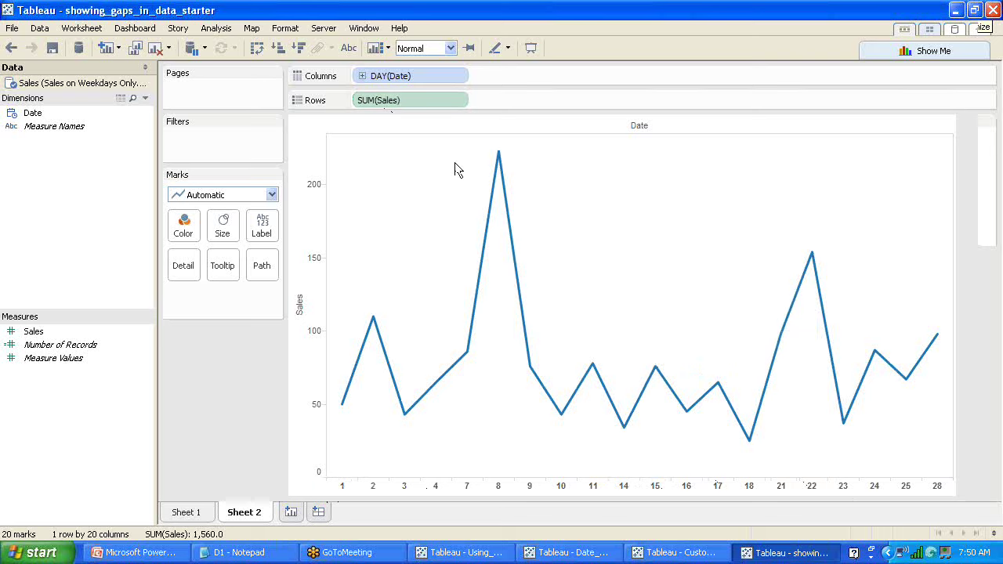
pyautogui.click(461, 76)
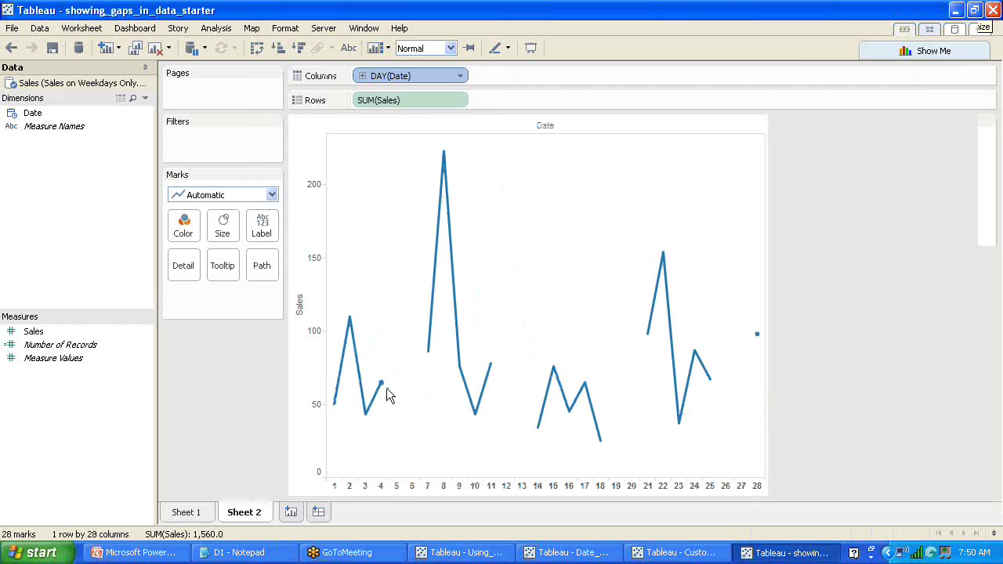
pyautogui.moveTo(385, 383)
pyautogui.click(461, 76)
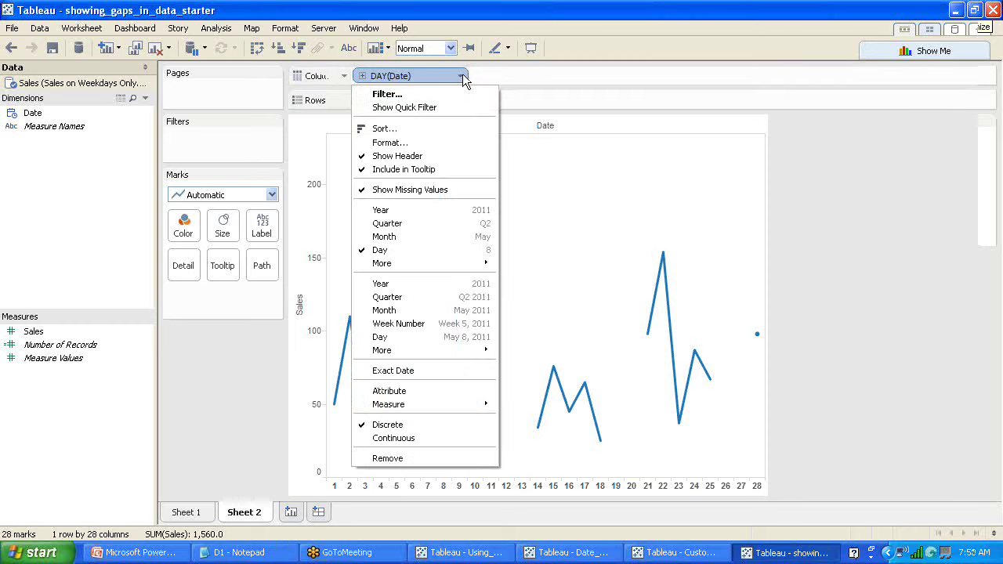
pyautogui.click(433, 191)
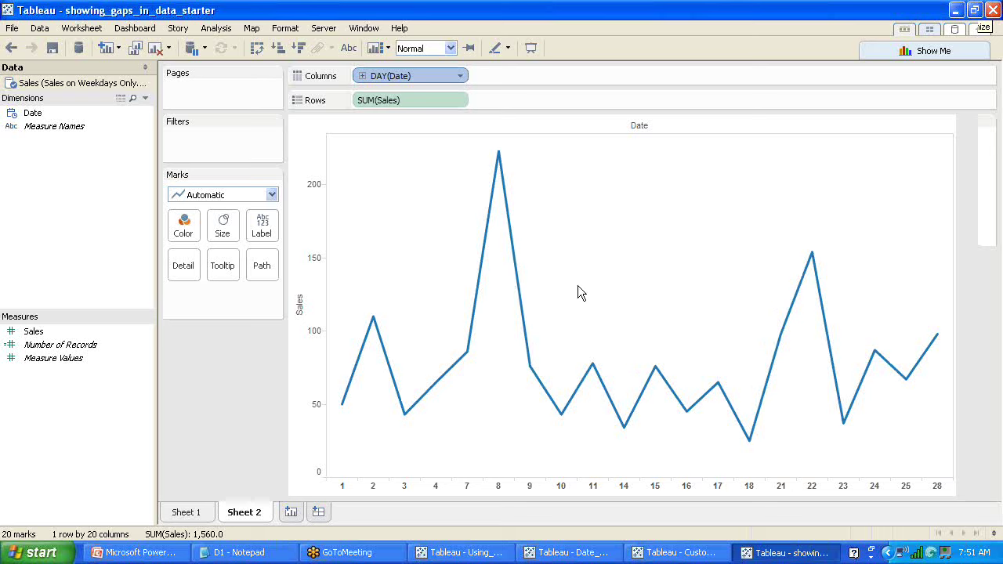
# Format the pane of SUM(Sales) so that marks for special values such as NULL show at the default value.
pyautogui.click(460, 100)
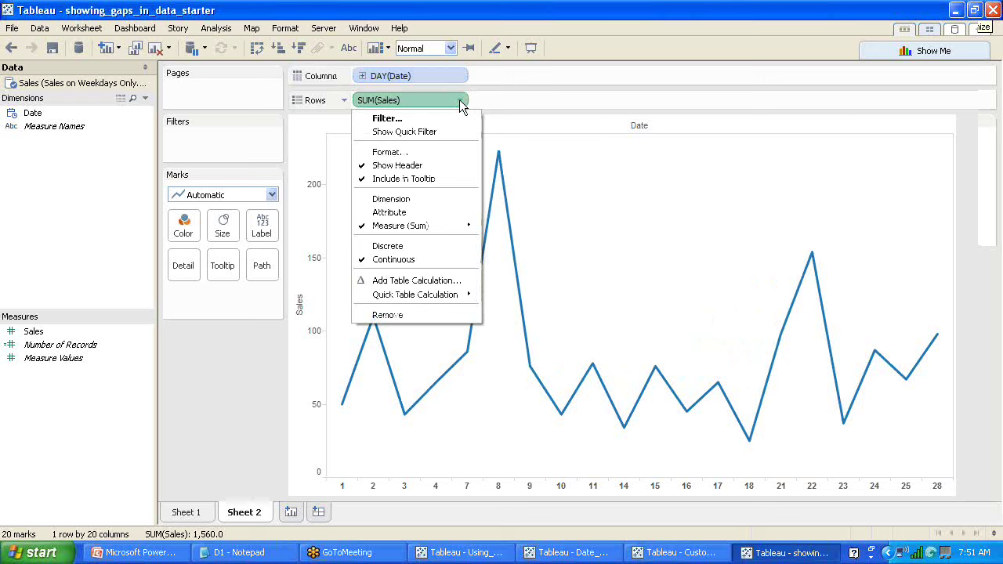
pyautogui.click(442, 150)
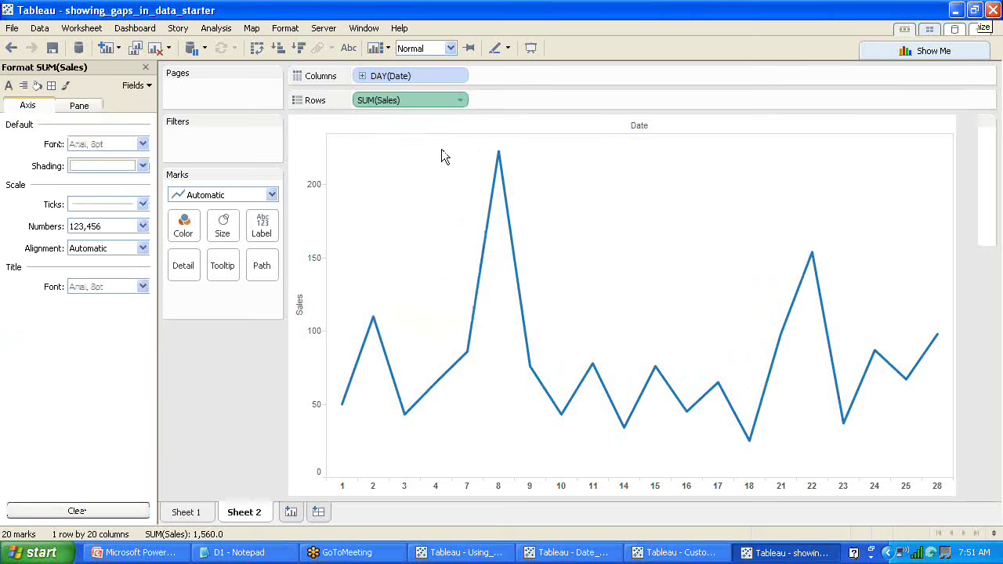
pyautogui.click(89, 113)
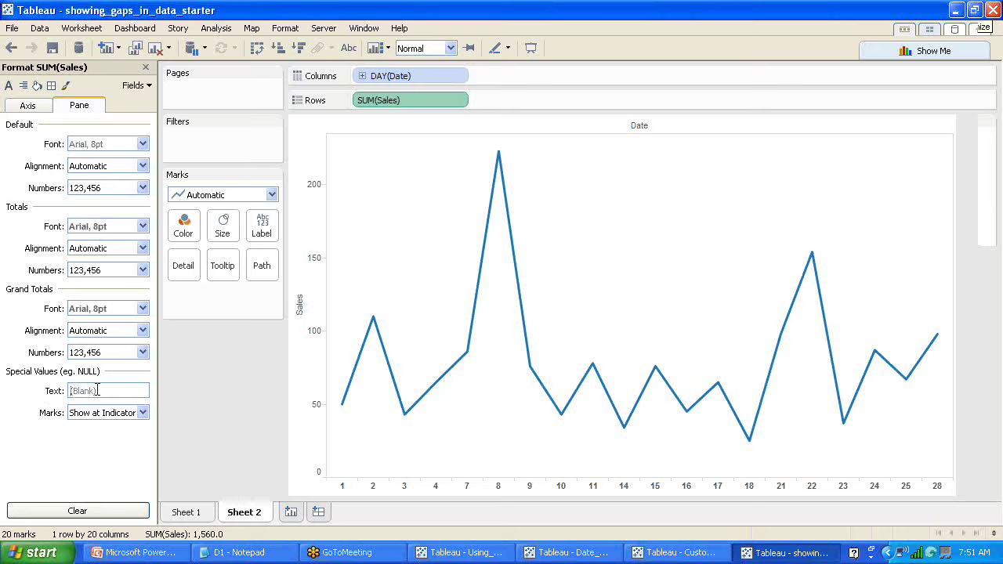
pyautogui.click(143, 412)
pyautogui.click(134, 435)
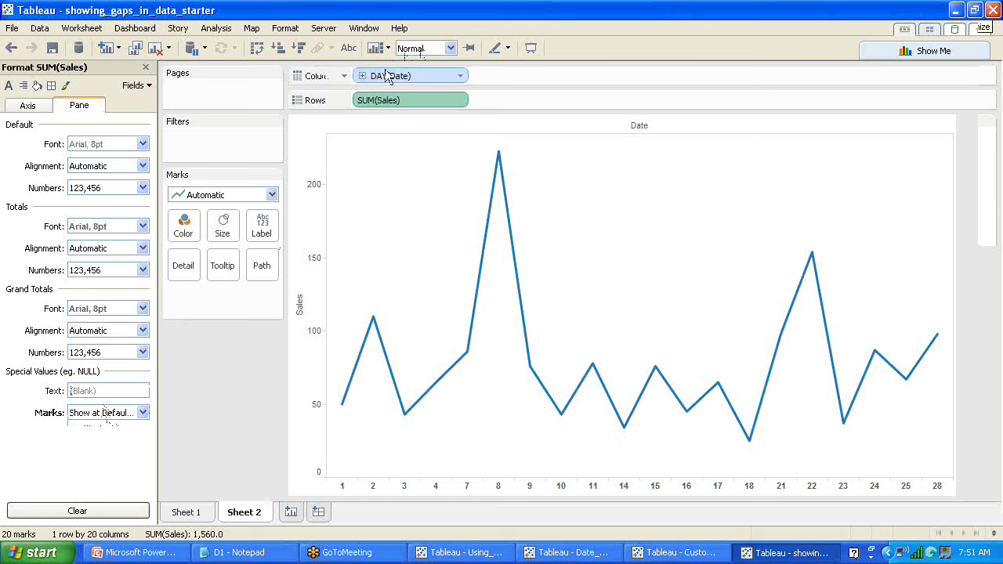
# Show missing values for DAY(Date) and keep the pane's special-value marks for SUM(Sales) at Show at Default Value.
pyautogui.click(461, 76)
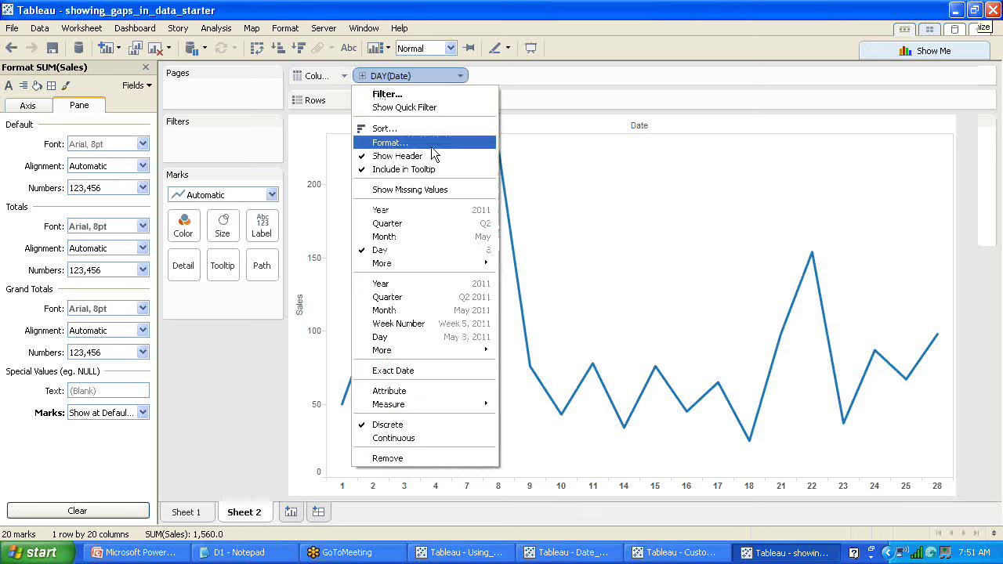
pyautogui.click(419, 191)
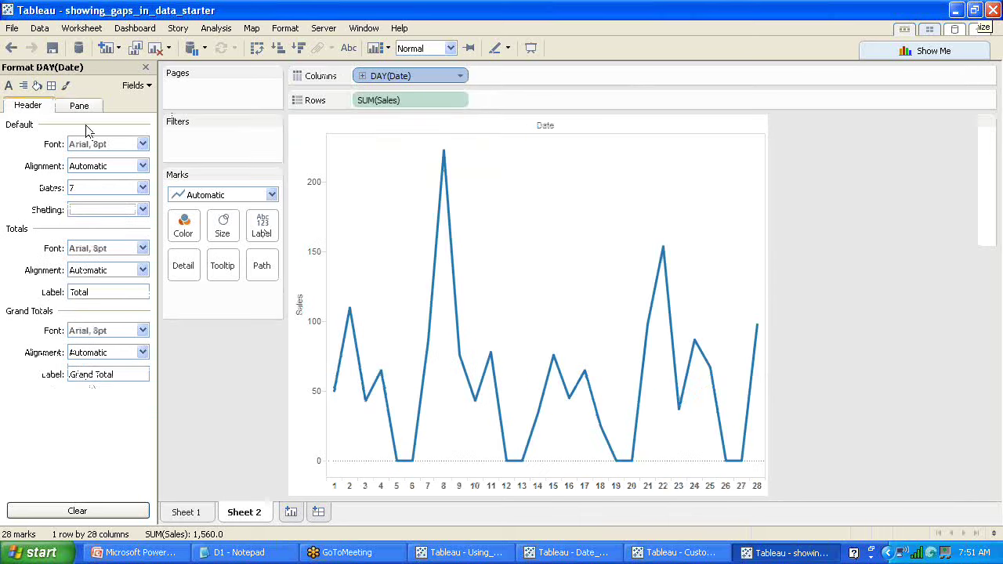
pyautogui.click(409, 97)
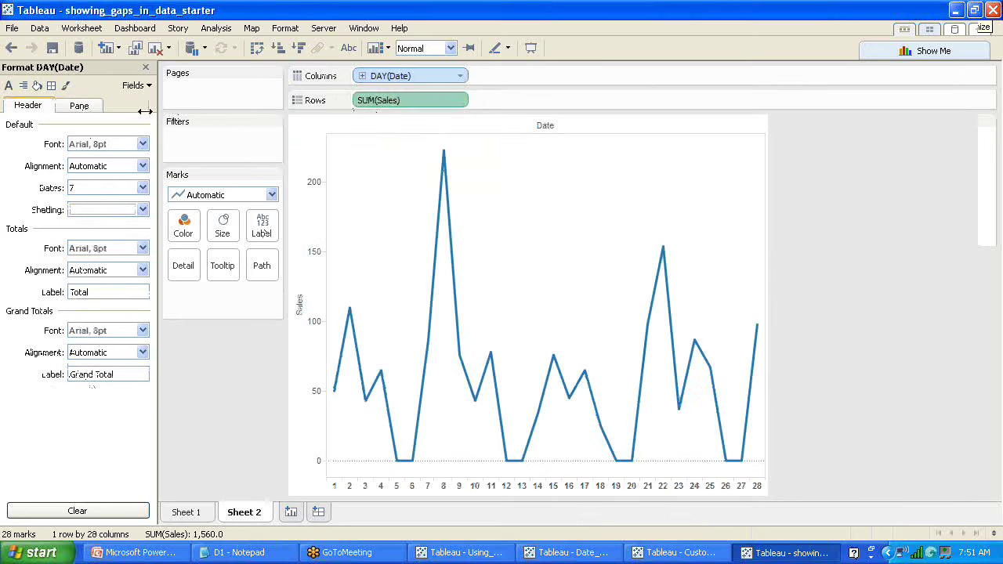
pyautogui.click(462, 99)
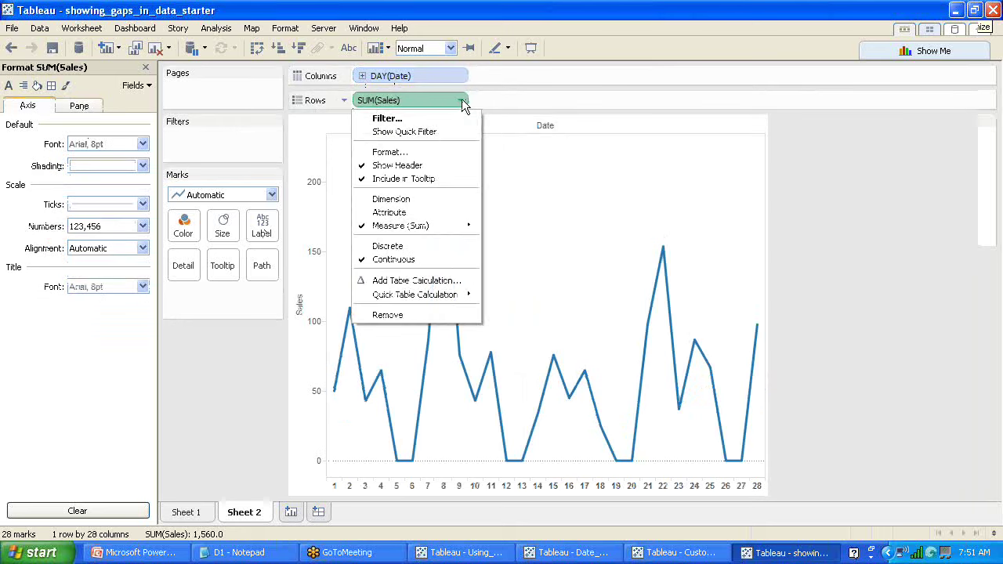
pyautogui.click(81, 106)
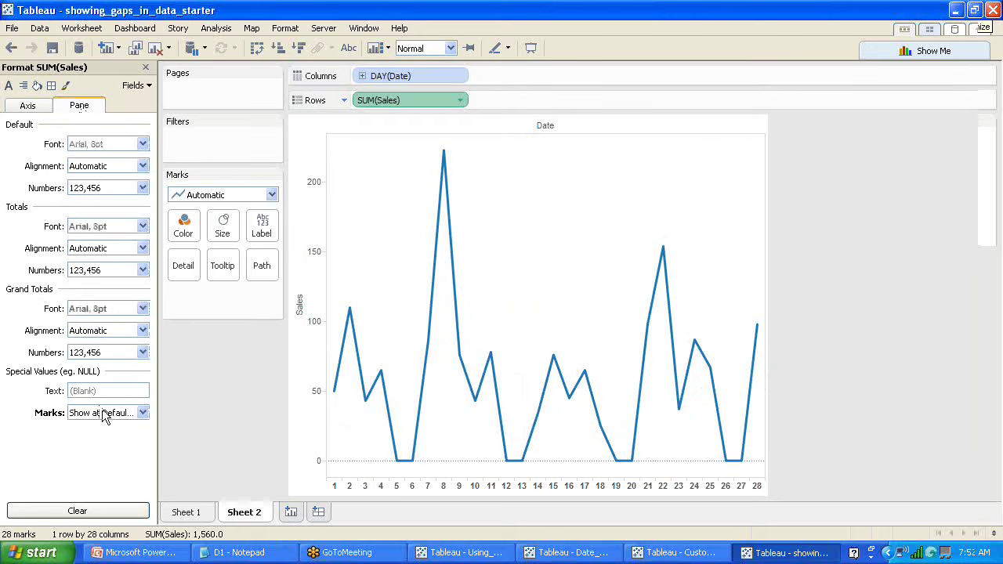
pyautogui.click(143, 414)
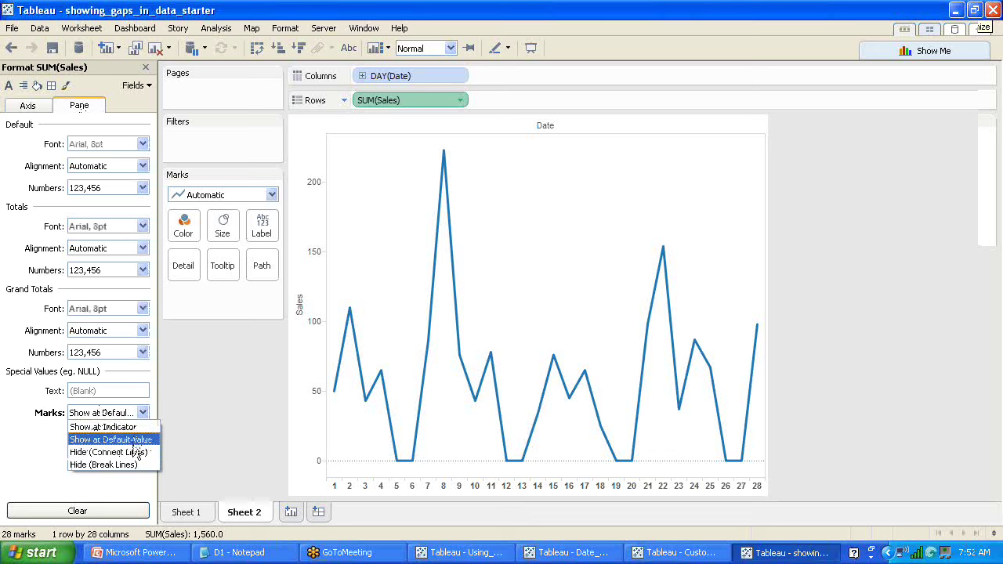
pyautogui.click(133, 442)
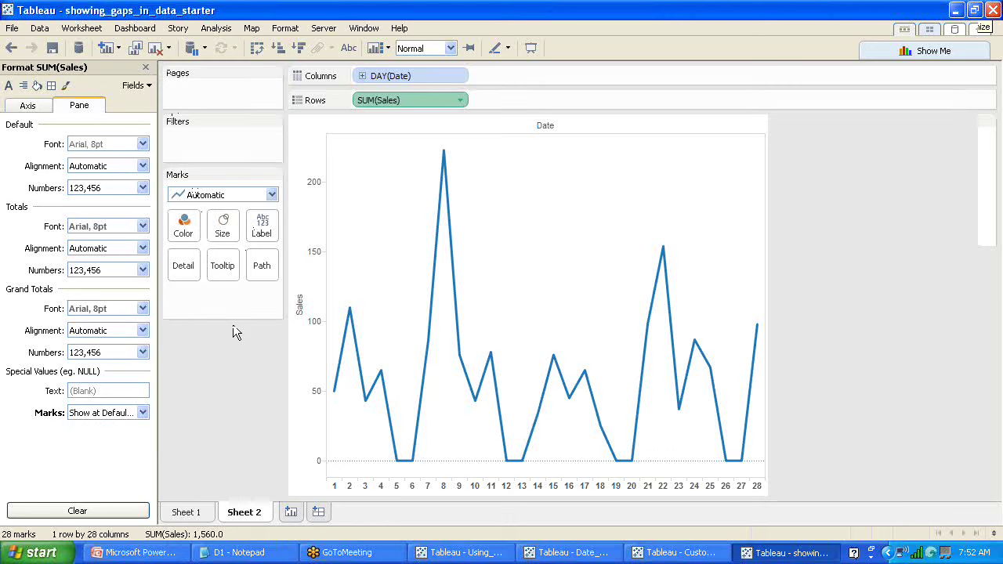
# Try Hide (Connect Lines) for the special-value marks of SUM(Sales) and settle on Hide (Break Lines).
pyautogui.click(142, 412)
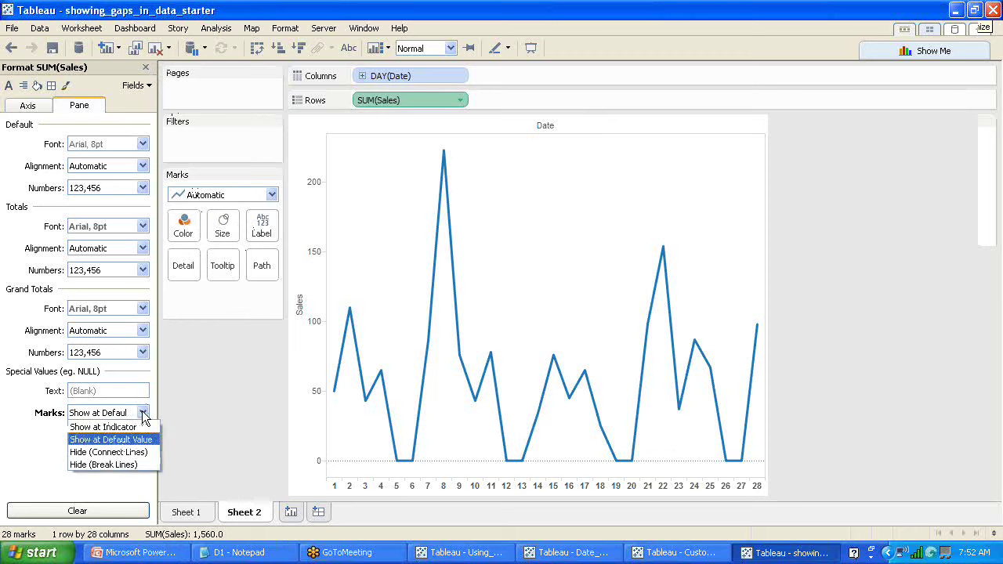
pyautogui.click(110, 452)
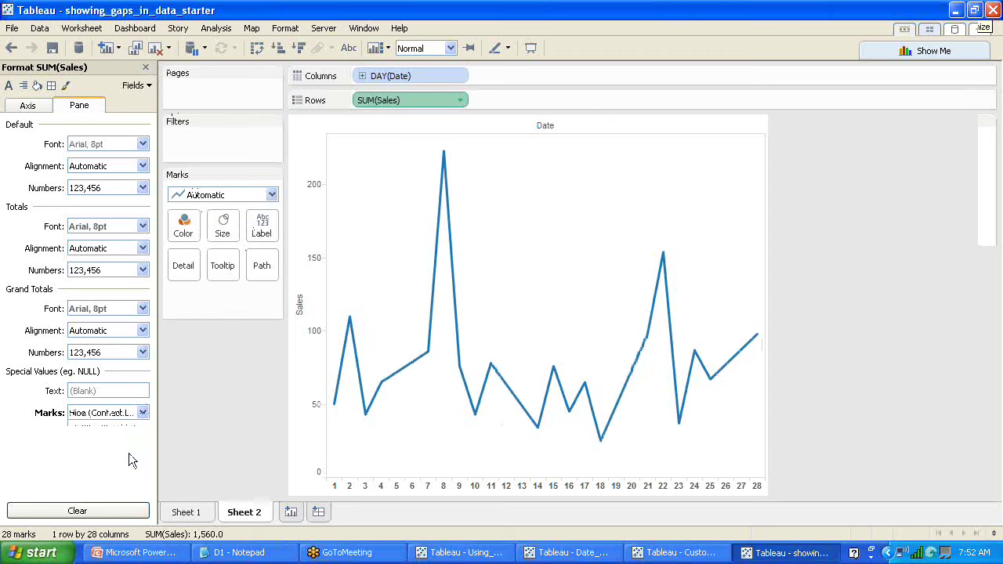
pyautogui.click(143, 412)
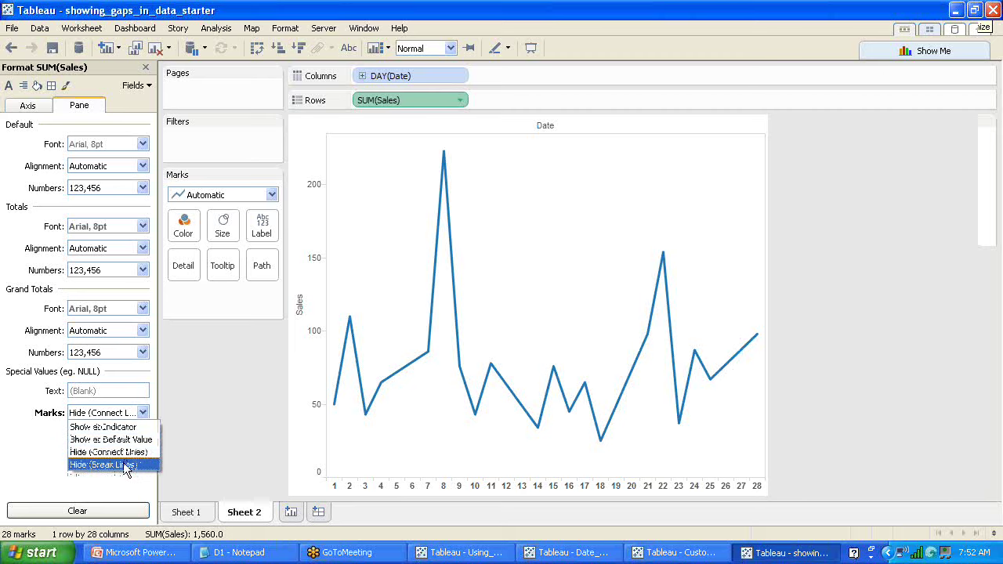
pyautogui.click(103, 465)
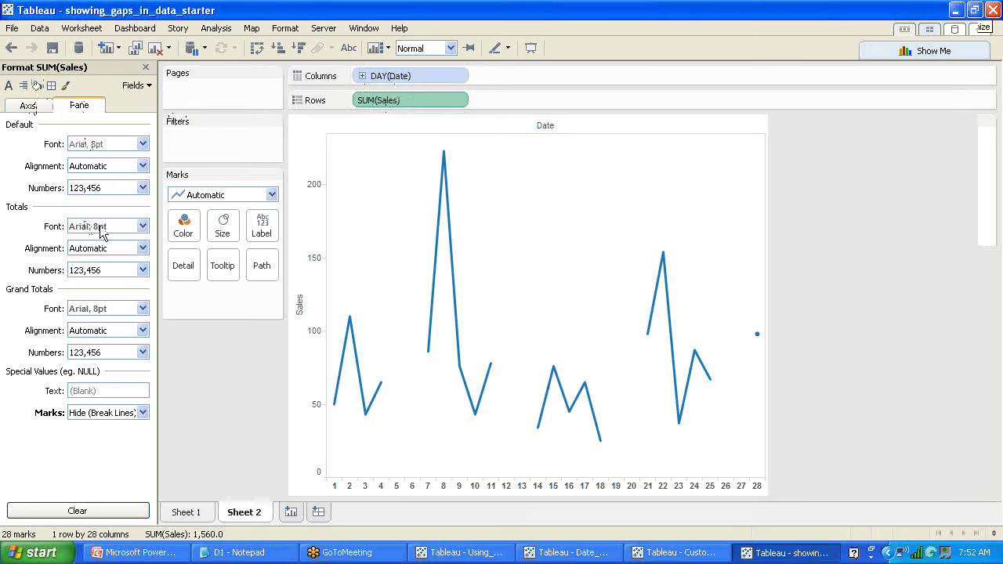
# Try Arial Black as the Totals font in the SUM(Sales) pane format and restore it to Arial.
pyautogui.click(142, 227)
pyautogui.click(181, 246)
pyautogui.click(87, 268)
pyautogui.click(27, 252)
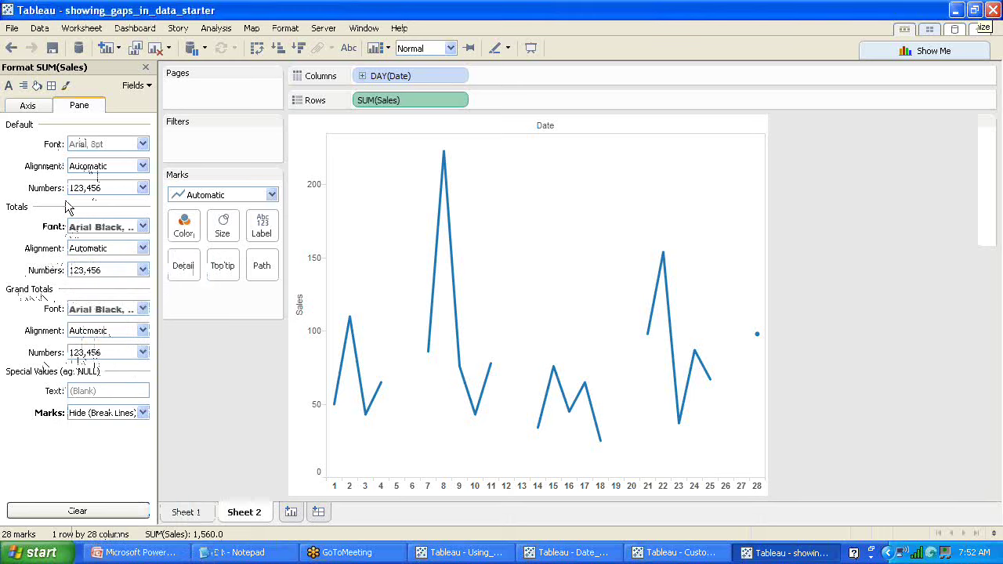
pyautogui.click(142, 226)
pyautogui.click(182, 248)
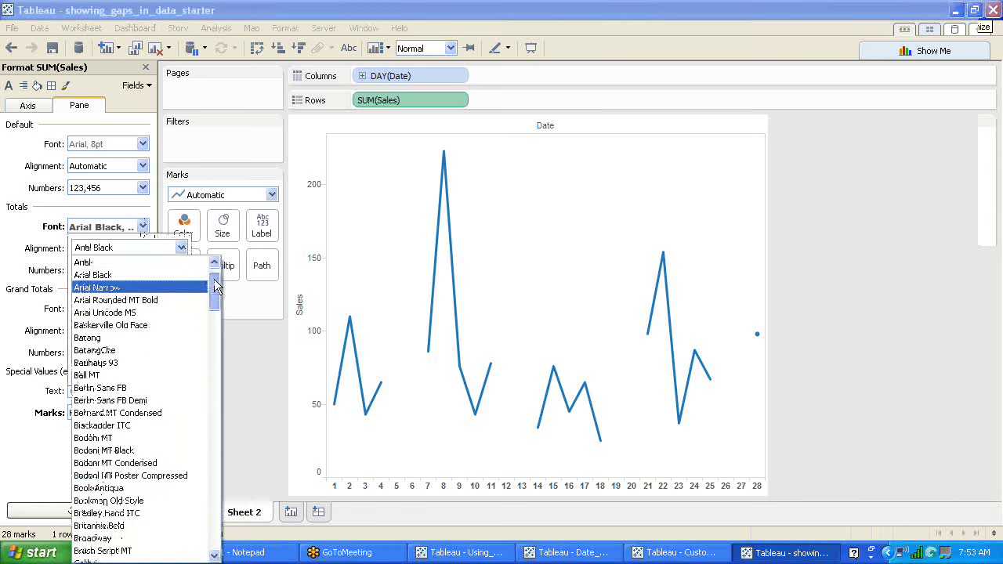
pyautogui.scroll(1, 124, 281)
pyautogui.click(122, 285)
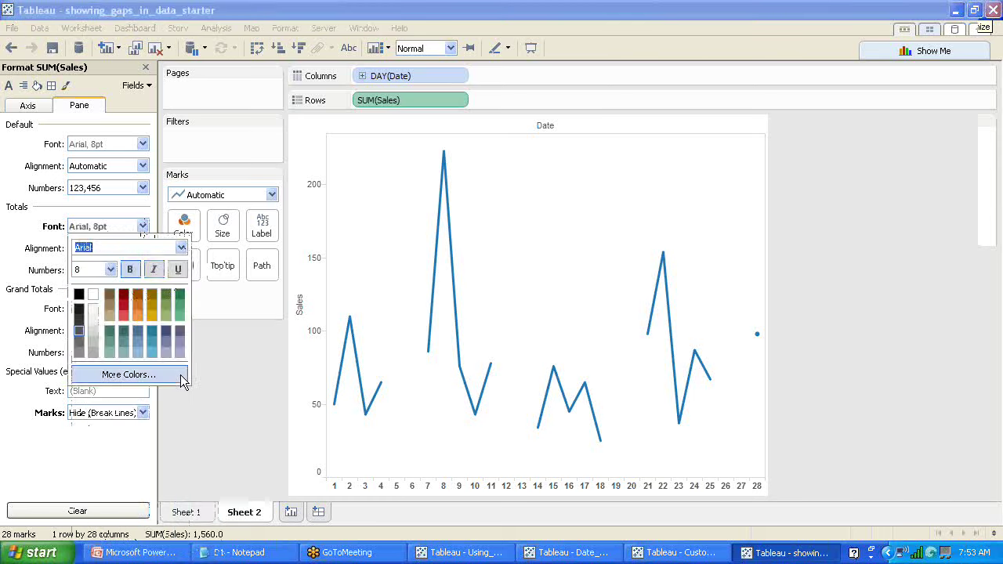
pyautogui.click(190, 417)
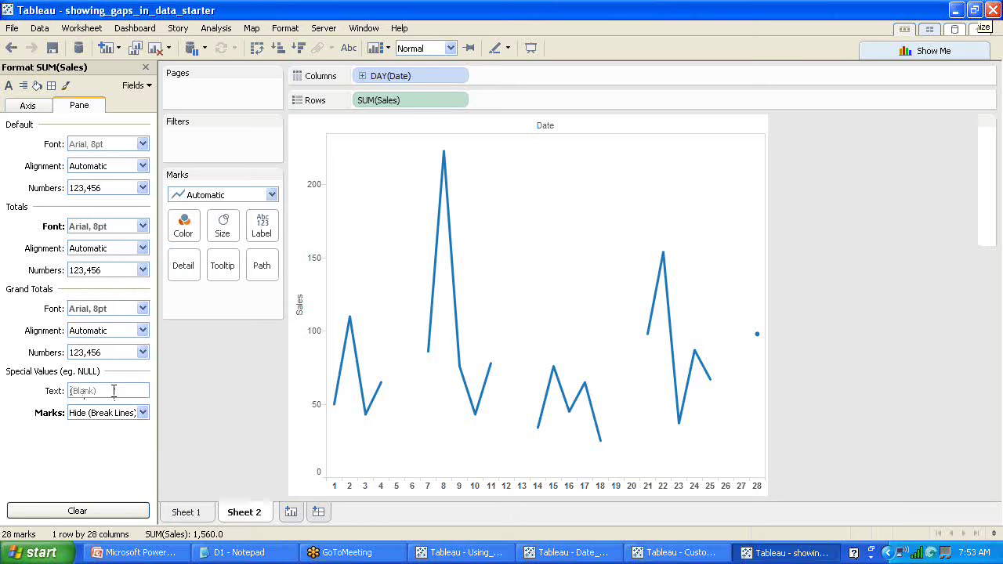
# Compare Hide (Connect Lines) and Show at Default Value for the special-value marks, and return to Hide (Break Lines).
pyautogui.click(143, 413)
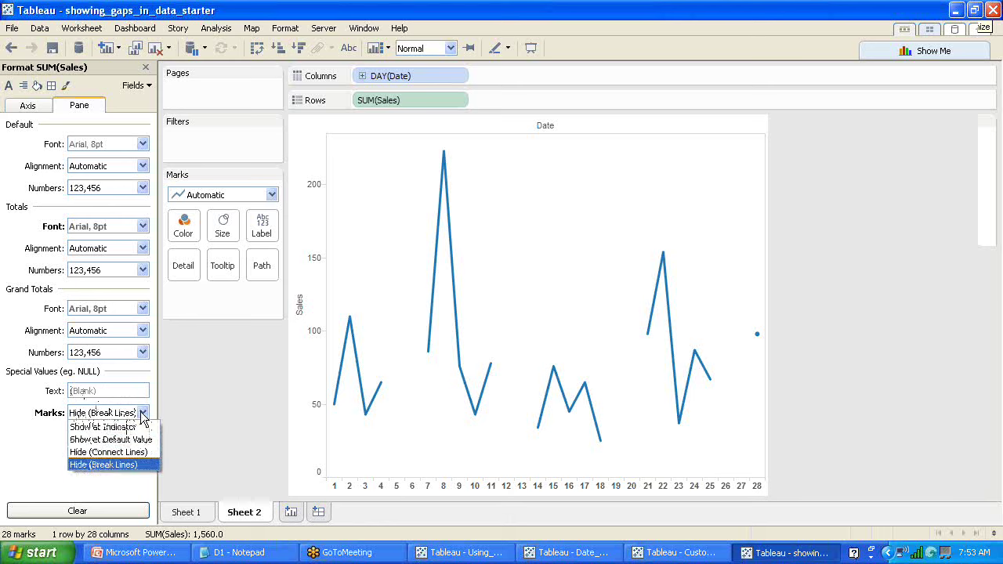
pyautogui.click(126, 454)
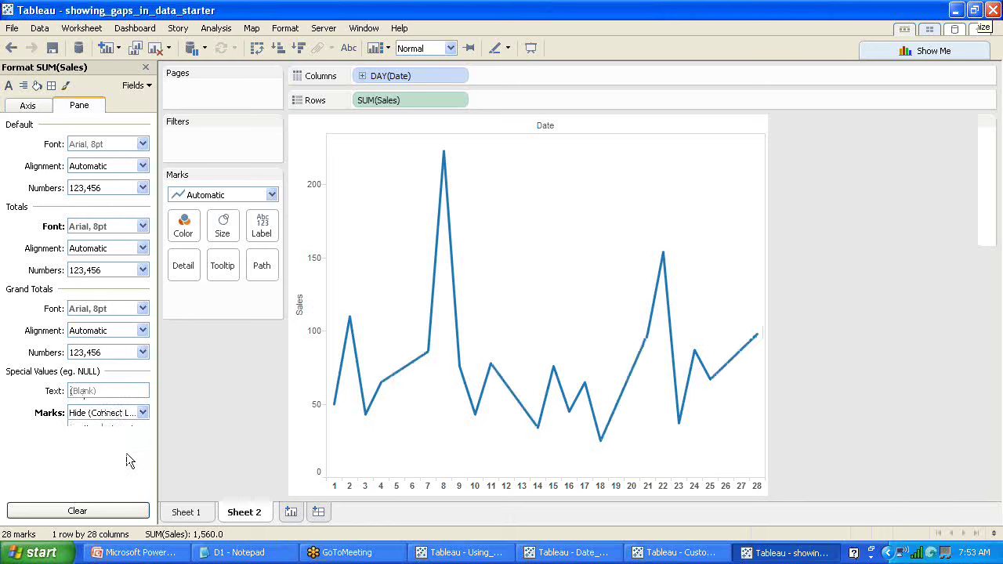
pyautogui.click(142, 416)
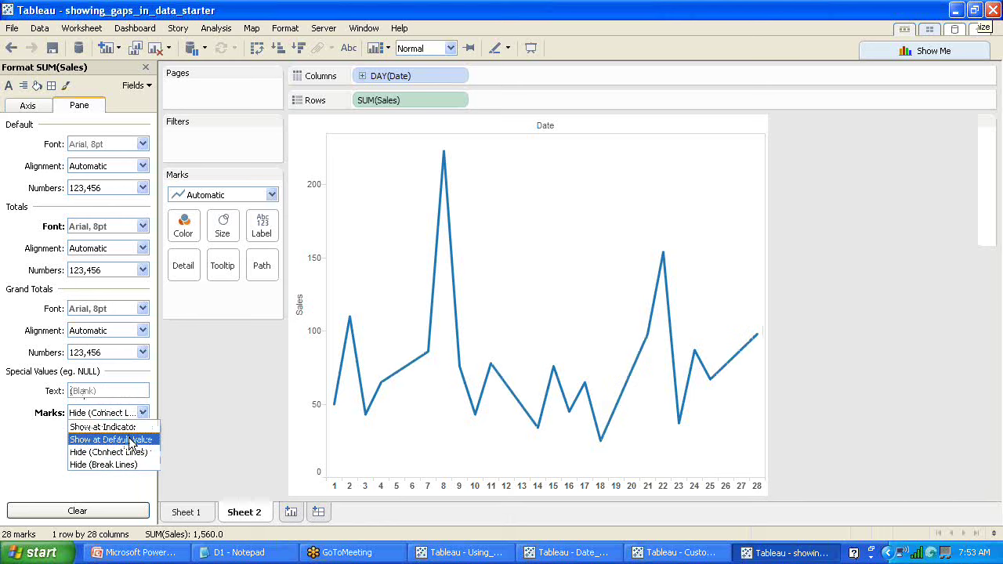
pyautogui.click(129, 438)
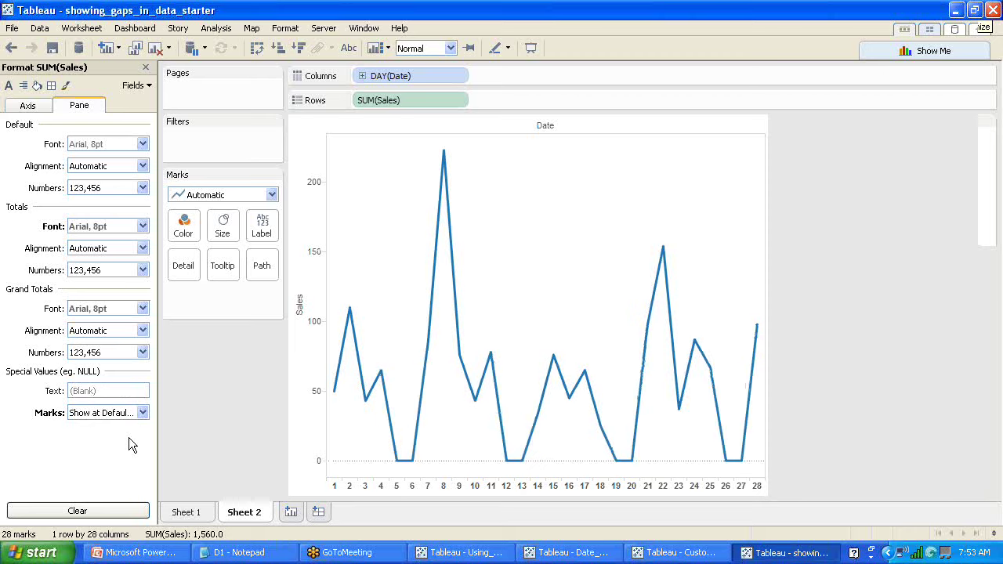
pyautogui.moveTo(392, 463)
pyautogui.click(142, 412)
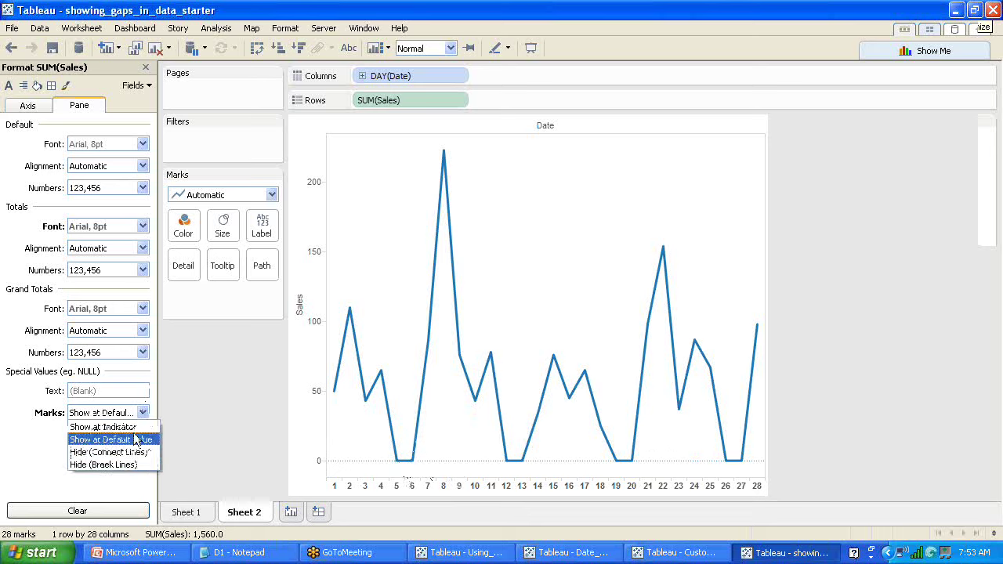
pyautogui.click(126, 463)
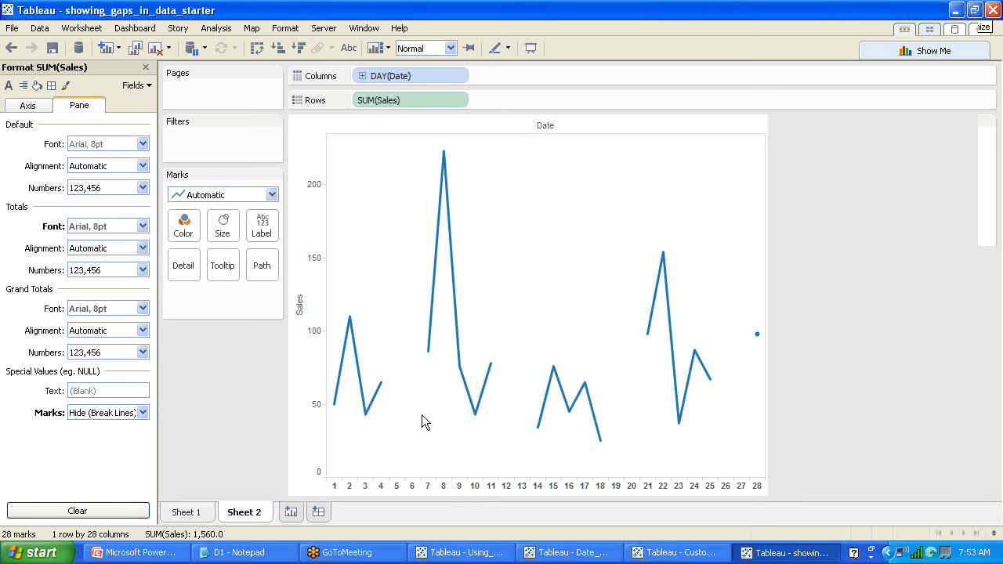
# Add a new worksheet and import the packaged workbook Geographic_Mapping_Starter from the Starters folder.
pyautogui.click(12, 29)
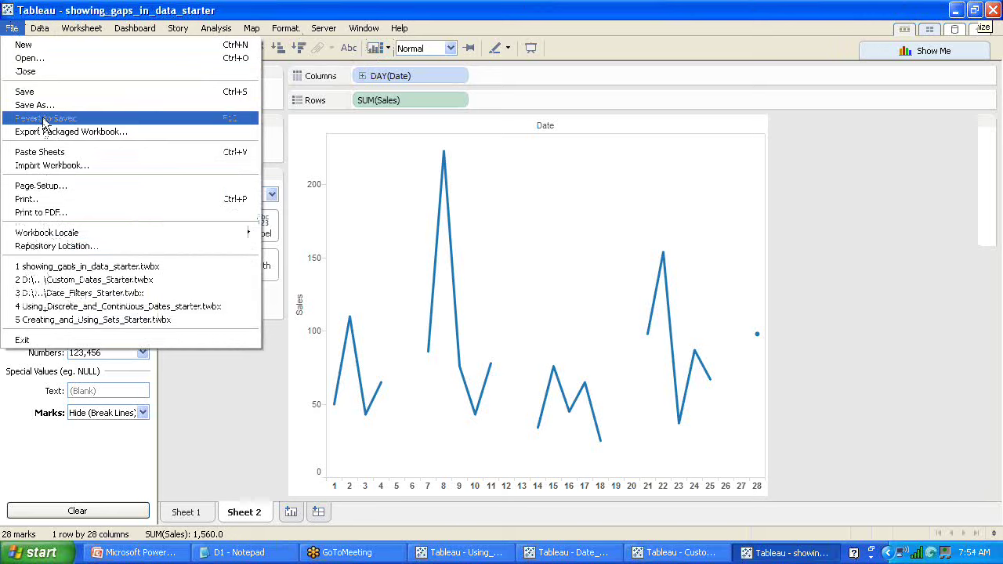
pyautogui.click(292, 512)
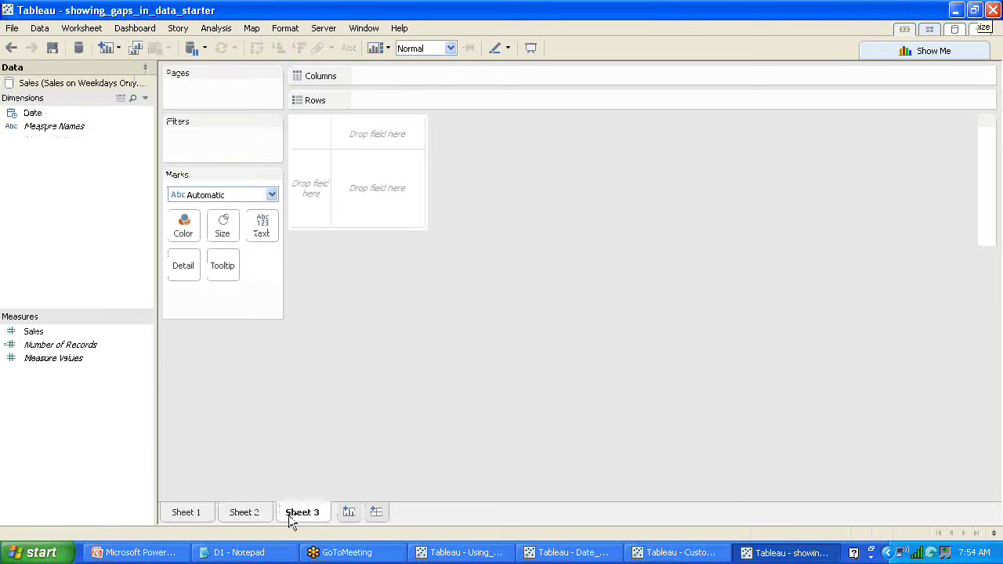
pyautogui.click(14, 28)
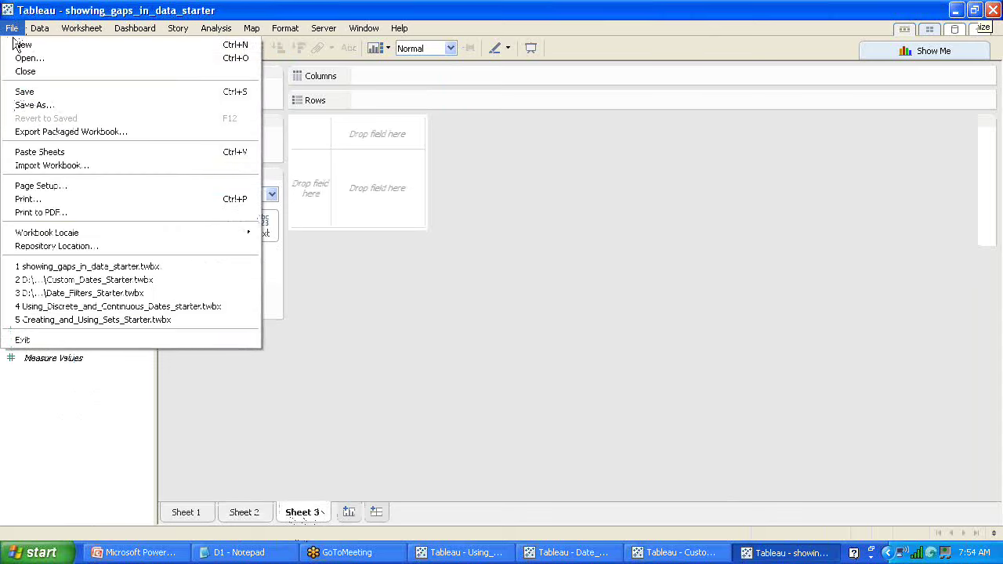
pyautogui.click(63, 167)
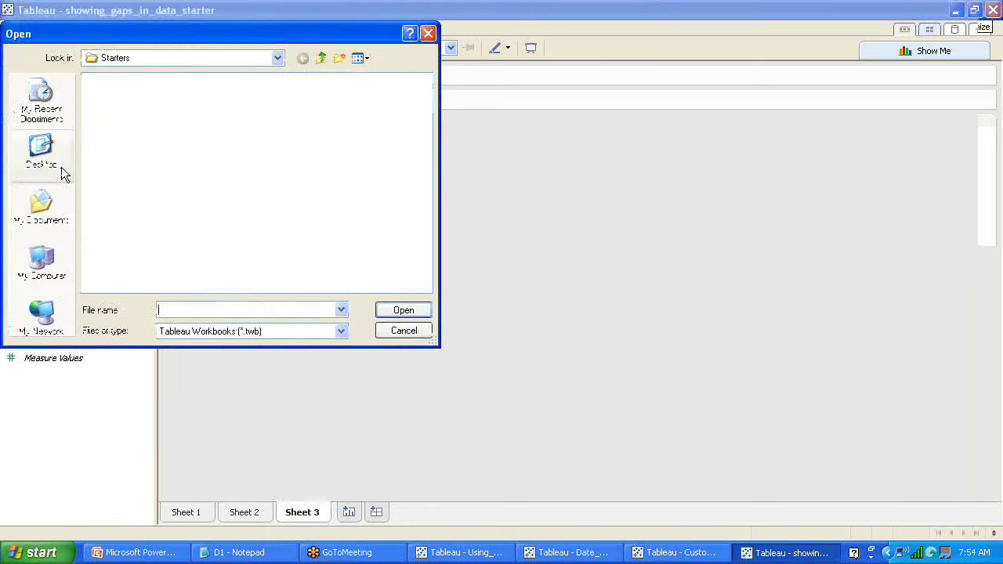
pyautogui.click(342, 333)
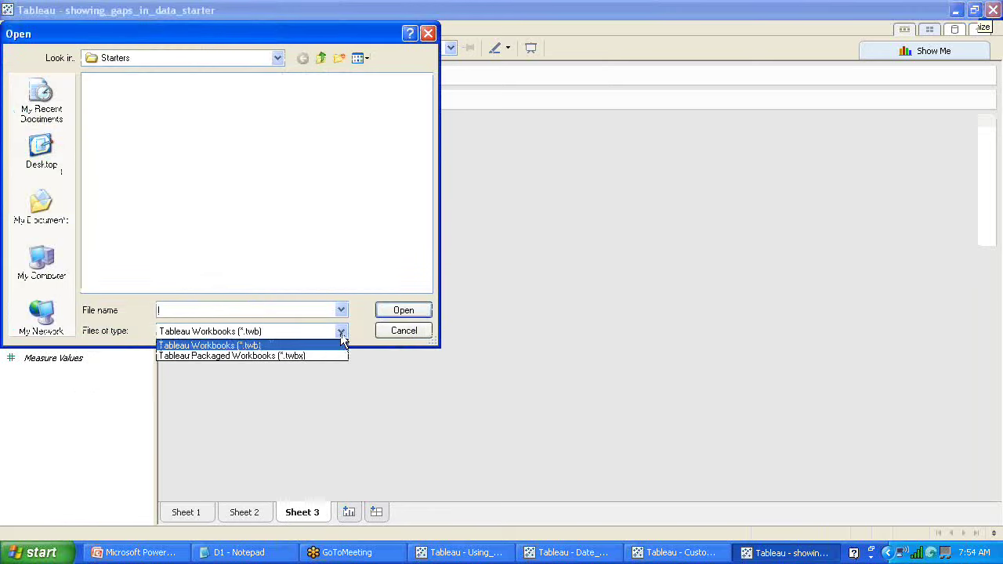
pyautogui.click(308, 356)
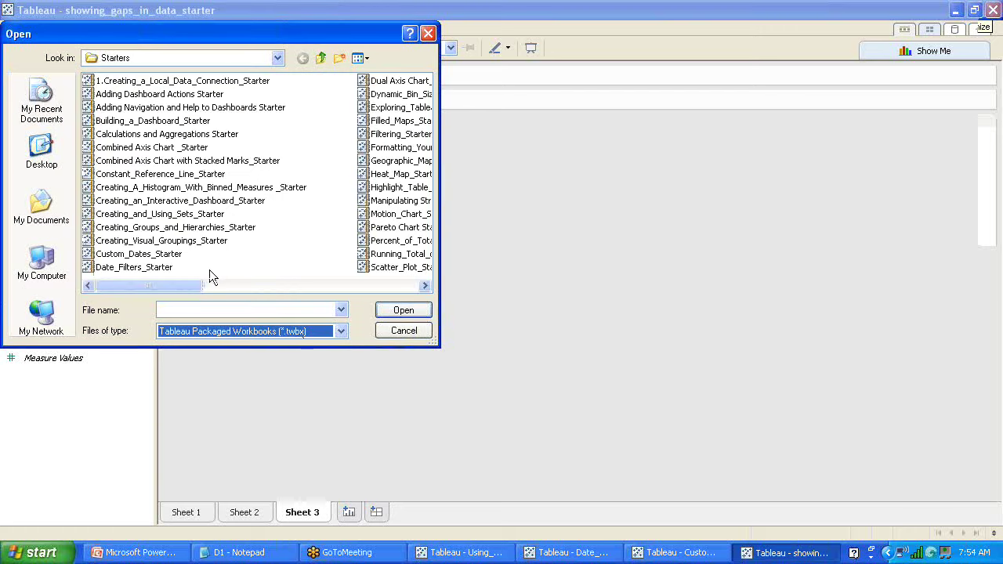
pyautogui.click(183, 149)
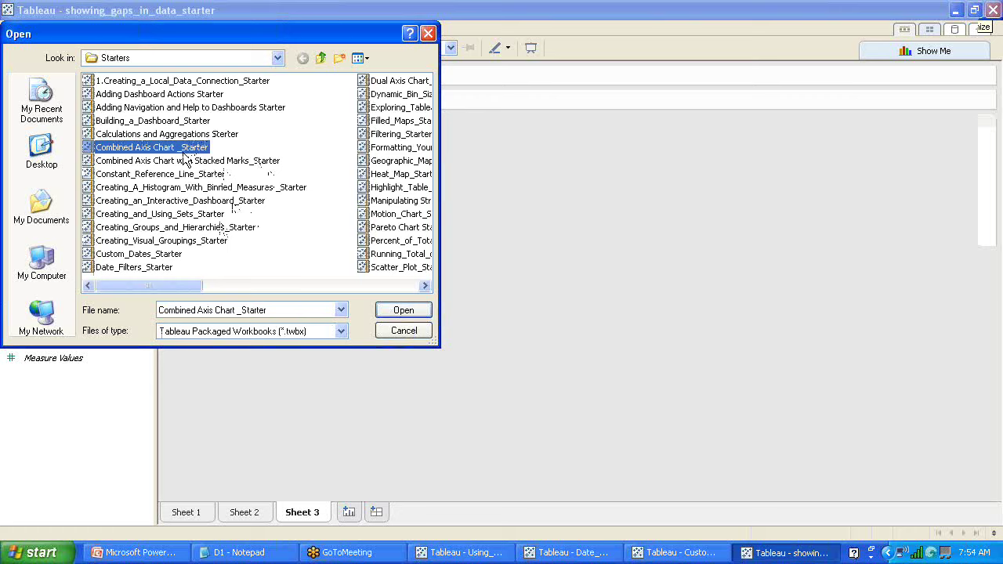
pyautogui.scroll(-1, 185, 159)
pyautogui.click(185, 160)
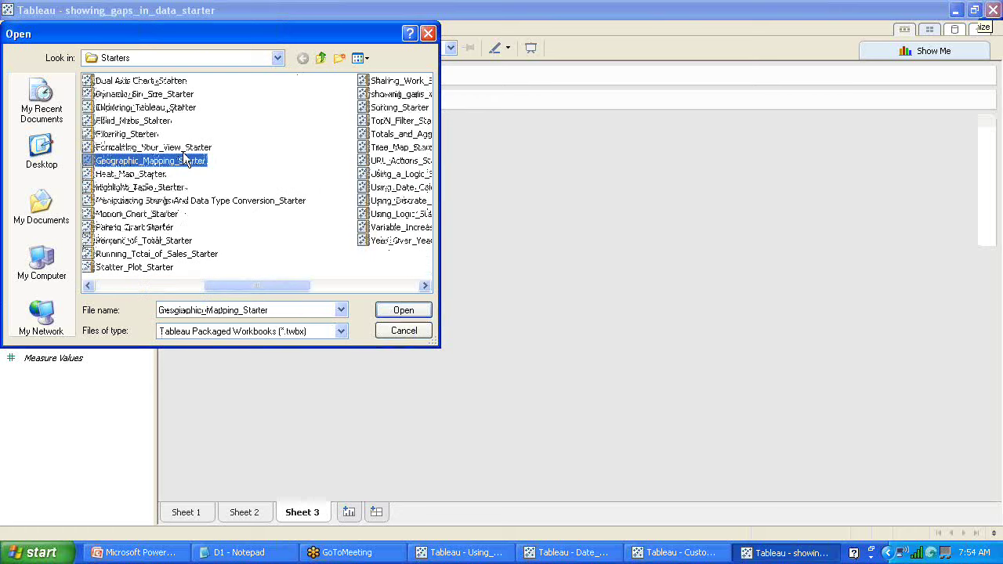
pyautogui.click(410, 312)
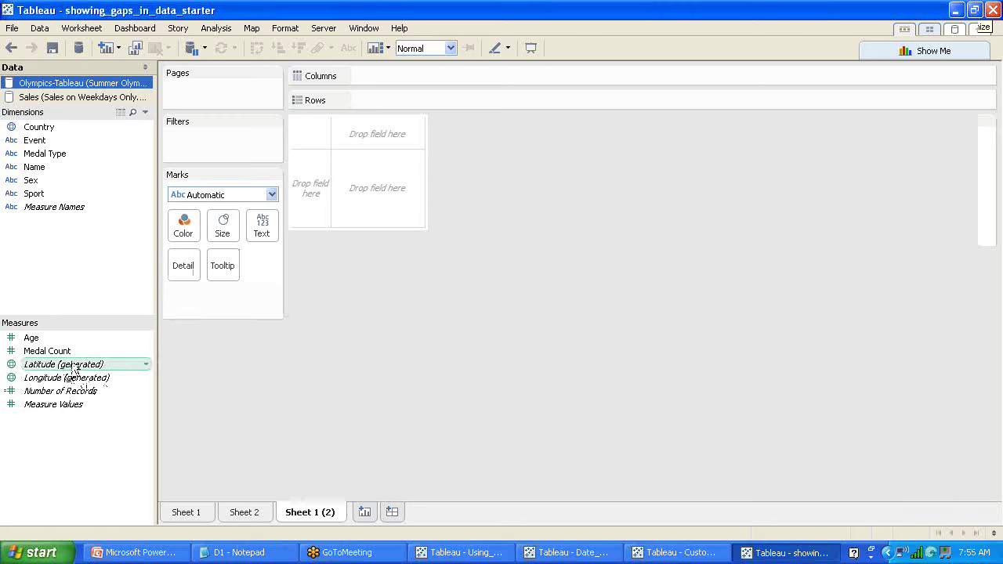
# Build a world map with Longitude (generated) on Columns and Latitude (generated) on Rows.
pyautogui.moveTo(66, 366)
pyautogui.mouseDown()
pyautogui.moveTo(351, 120)
pyautogui.moveTo(384, 73)
pyautogui.mouseUp()
pyautogui.moveTo(67, 378); pyautogui.dragTo(424, 103)
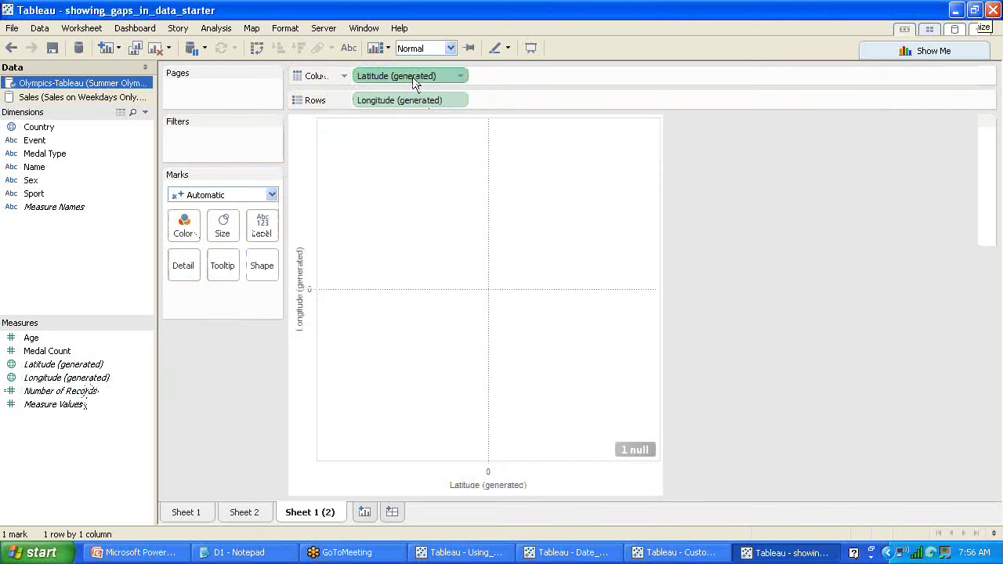
pyautogui.moveTo(413, 79); pyautogui.dragTo(411, 58)
pyautogui.moveTo(404, 98); pyautogui.dragTo(409, 74)
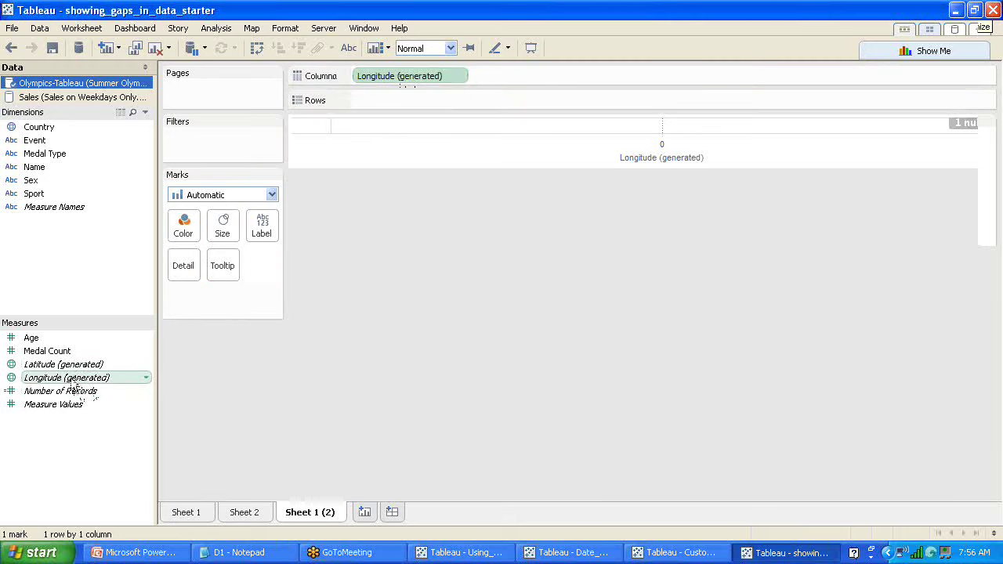
pyautogui.moveTo(78, 366); pyautogui.dragTo(401, 98)
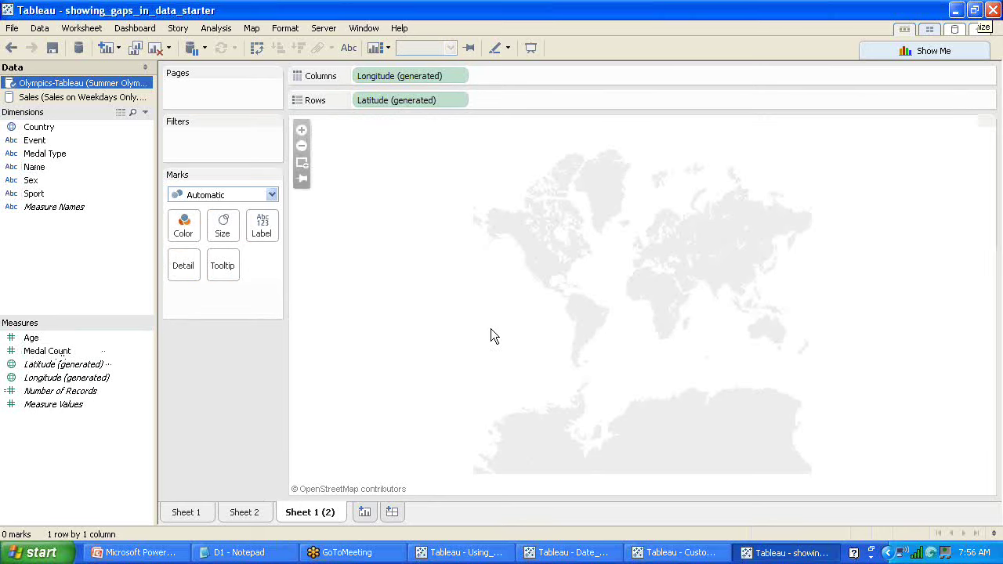
# Try colouring the map by SUM(Medal Count) and remove the field from the marks.
pyautogui.moveTo(47, 353); pyautogui.dragTo(180, 227)
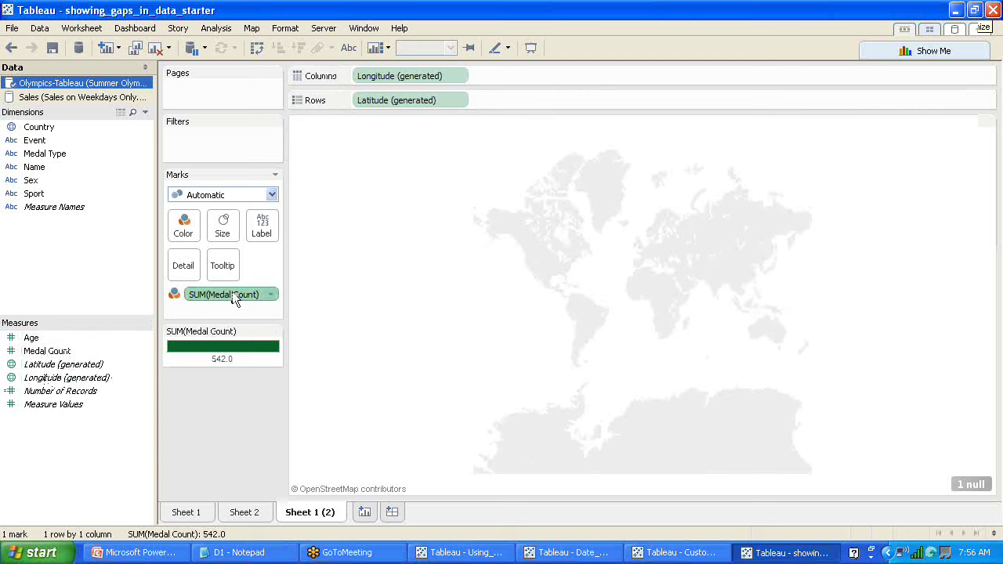
pyautogui.press('Delete')
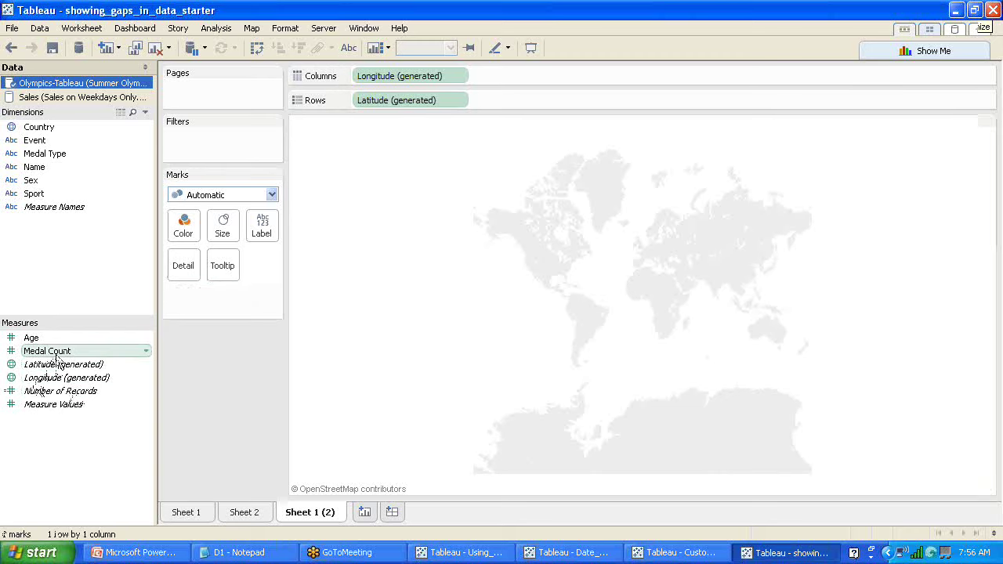
# Size the map marks by SUM(Medal Count) and add Country as detail.
pyautogui.moveTo(55, 357); pyautogui.dragTo(224, 232)
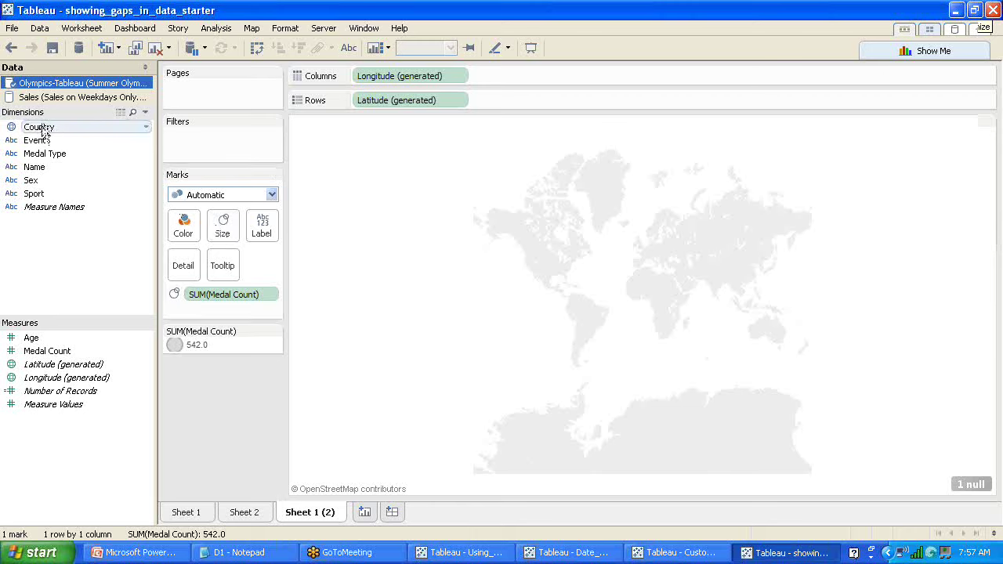
pyautogui.moveTo(43, 132); pyautogui.dragTo(182, 271)
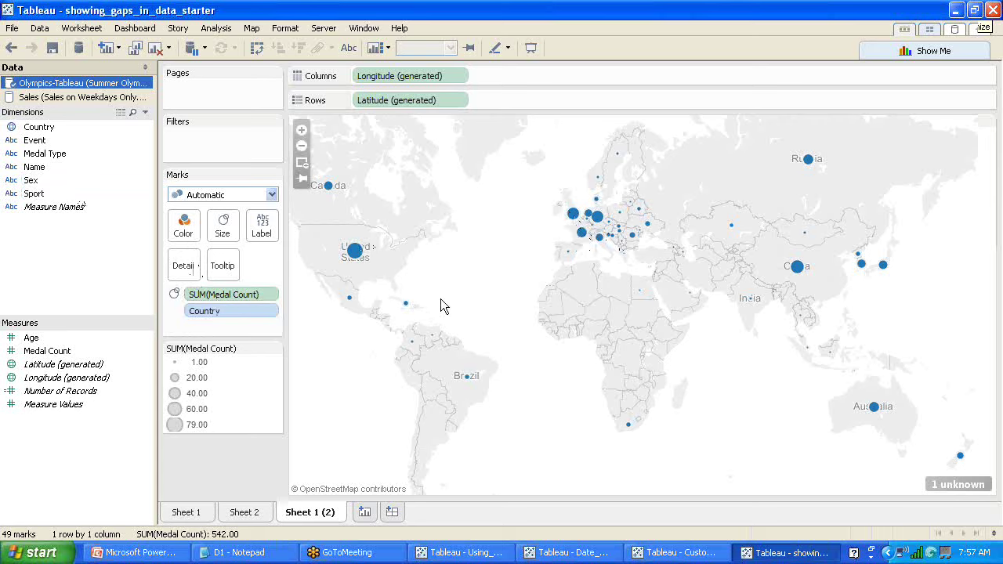
pyautogui.moveTo(361, 260)
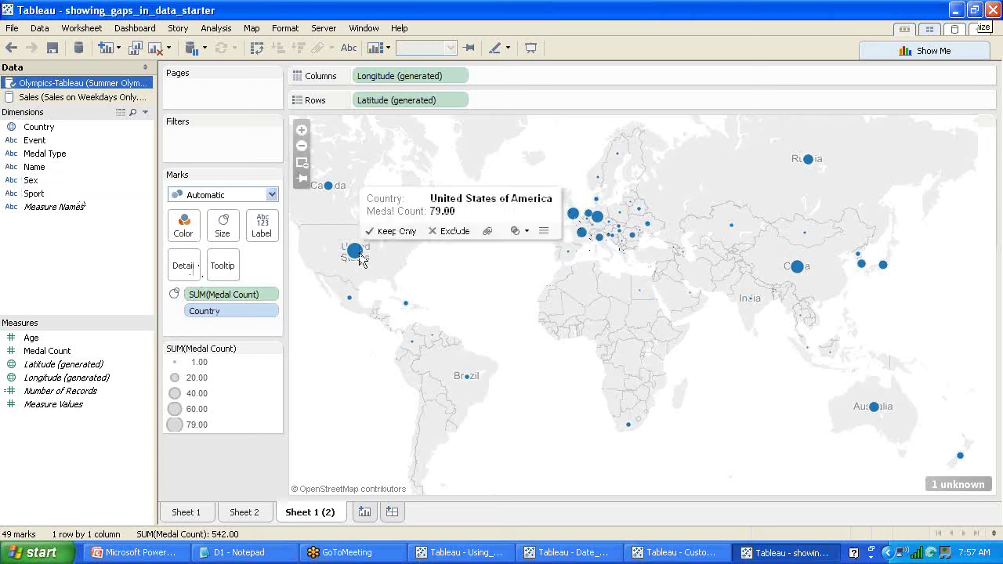
pyautogui.moveTo(331, 191)
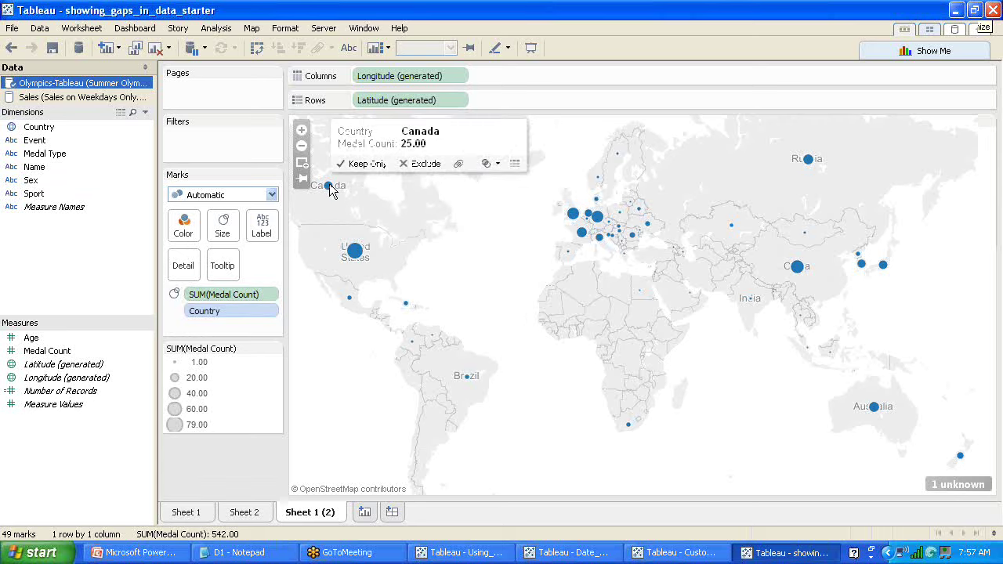
pyautogui.moveTo(468, 378)
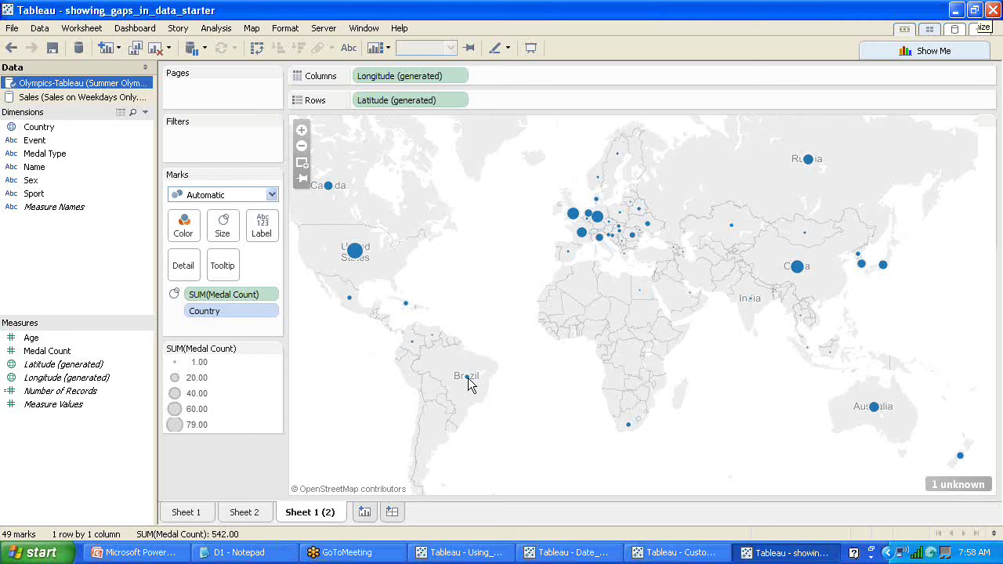
# Open location editing for the unrecognised Country value and check the available 2-char code options.
pyautogui.moveTo(959, 486)
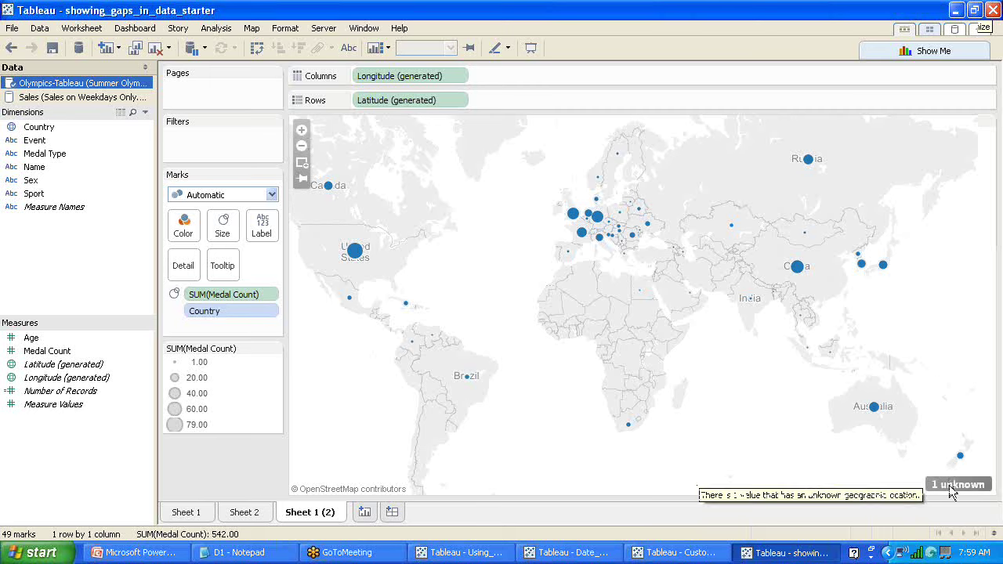
pyautogui.click(949, 485)
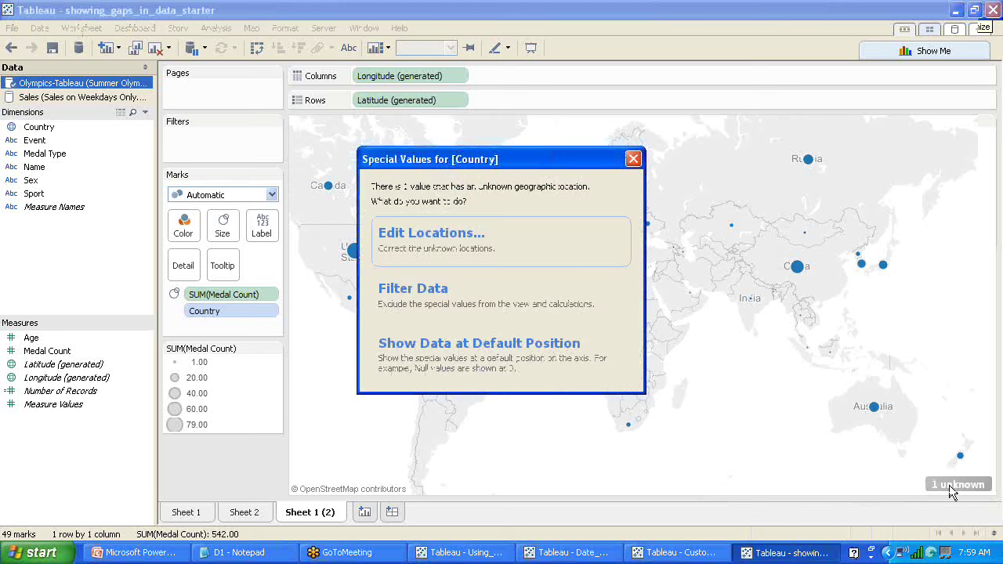
pyautogui.click(442, 246)
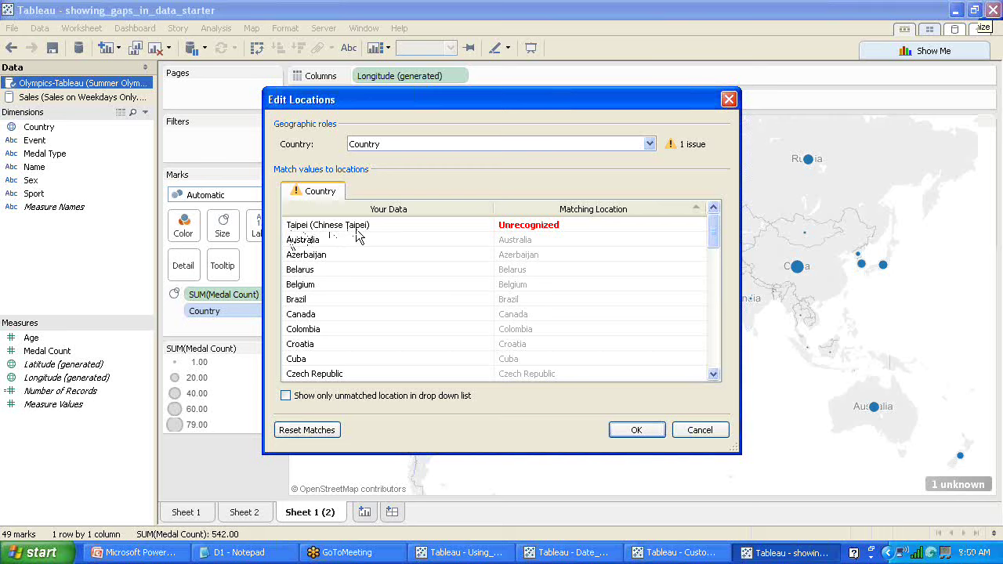
pyautogui.click(650, 145)
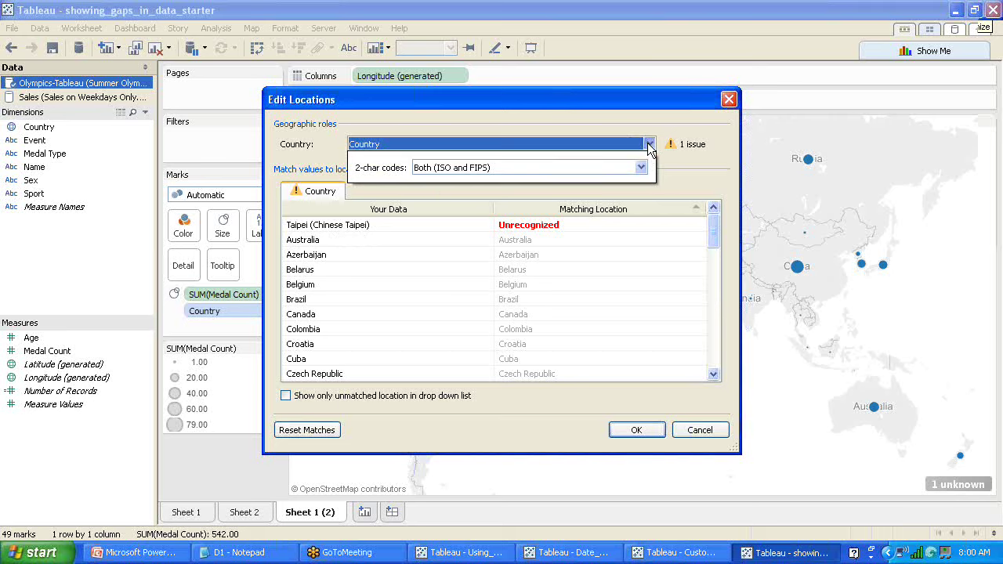
pyautogui.click(643, 167)
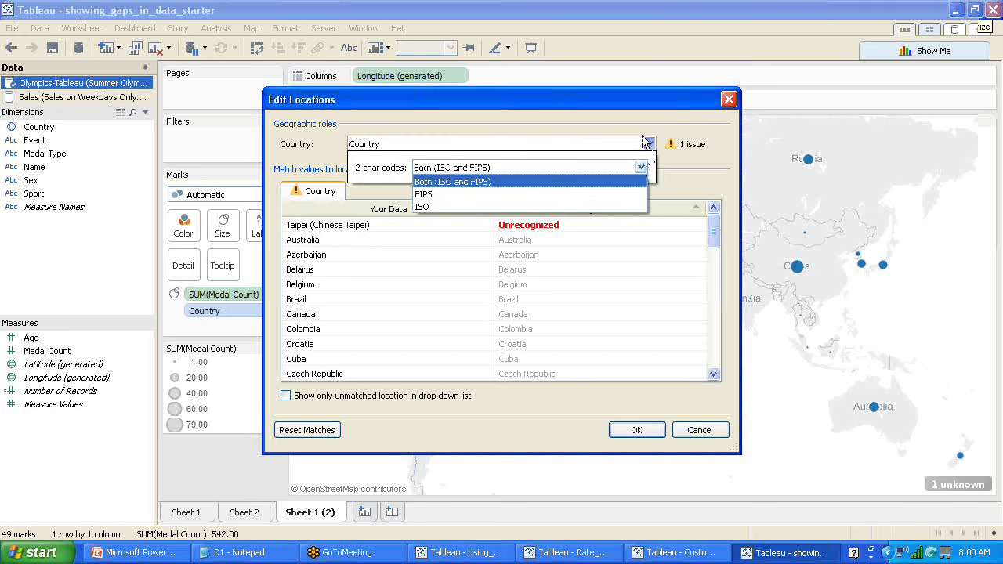
pyautogui.click(645, 144)
# Match Taipei (Chinese Taipei) to the location Taiwan and apply the edited locations.
pyautogui.doubleClick(410, 225)
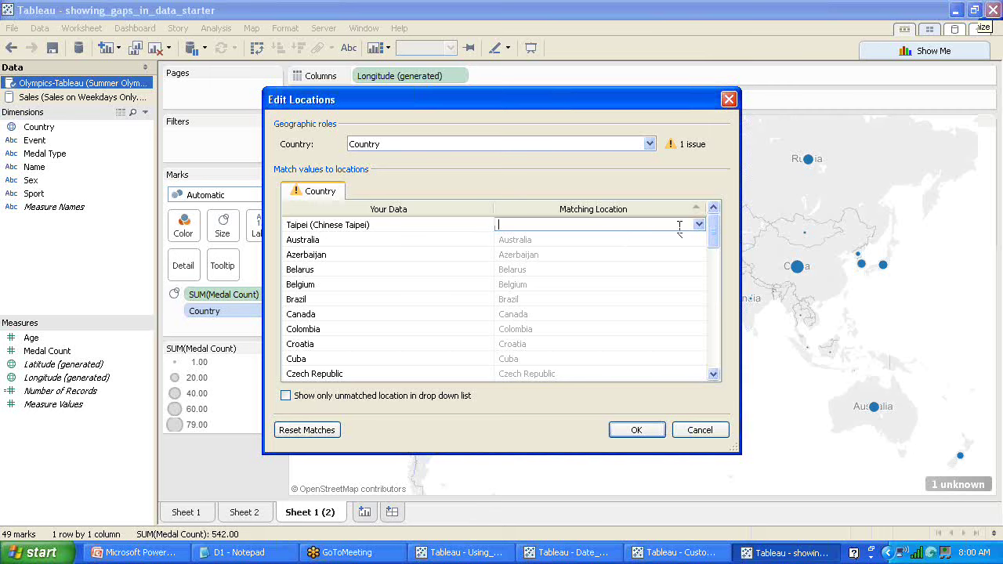
pyautogui.click(700, 225)
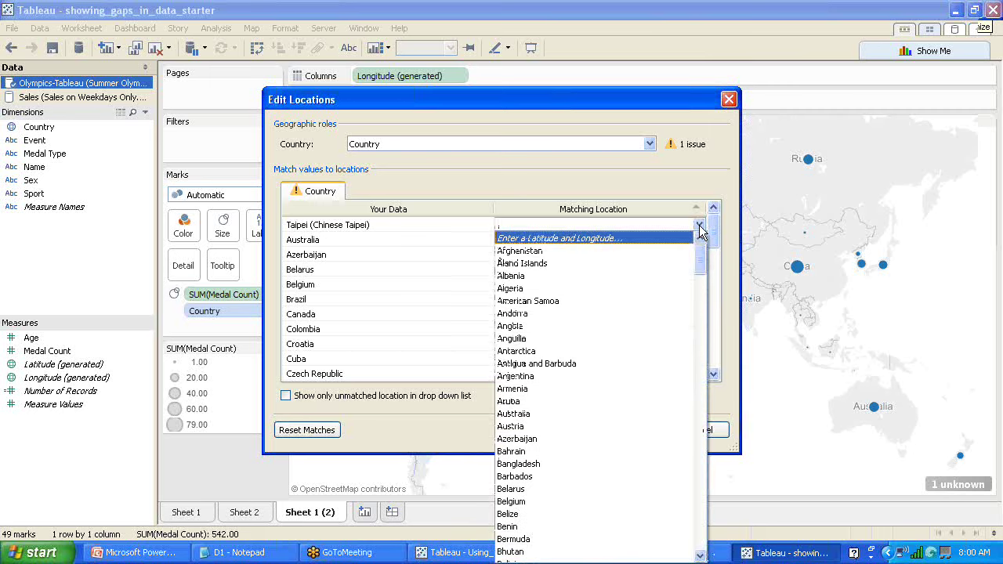
pyautogui.write('t')
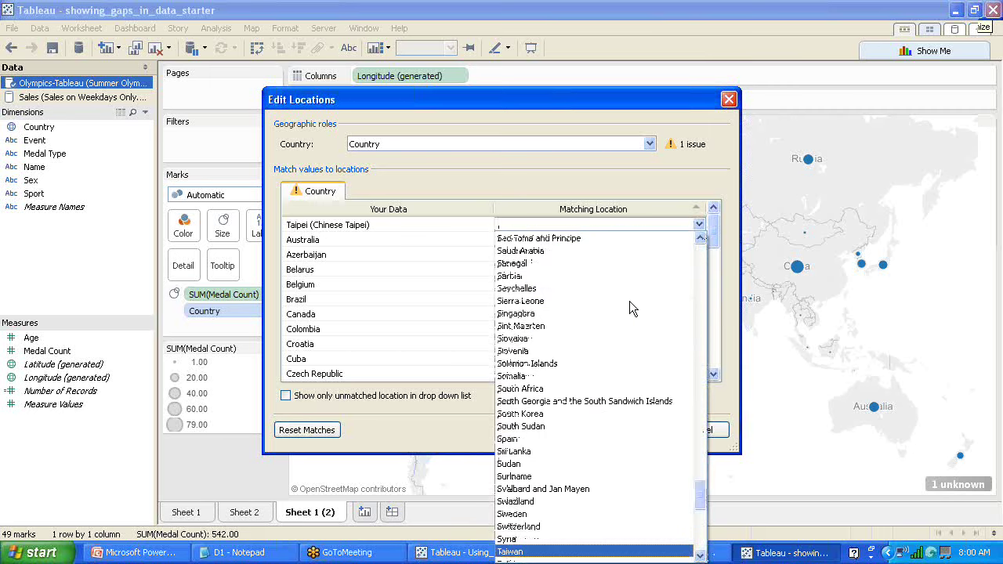
pyautogui.click(527, 552)
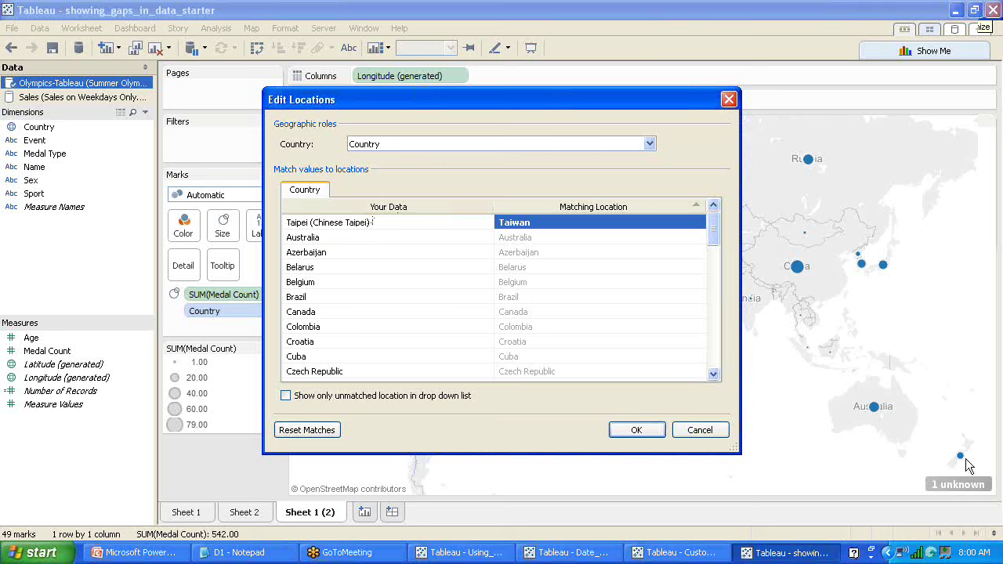
pyautogui.click(633, 431)
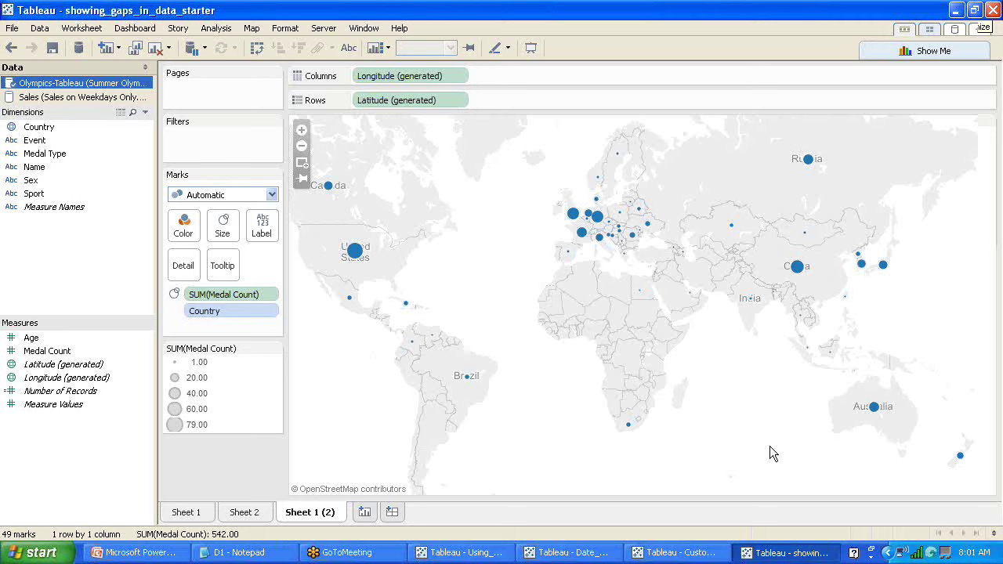
# Rename the medal map sheet as GeoMapping and the daily sales line chart sheet as GapReport.
pyautogui.doubleClick(329, 517)
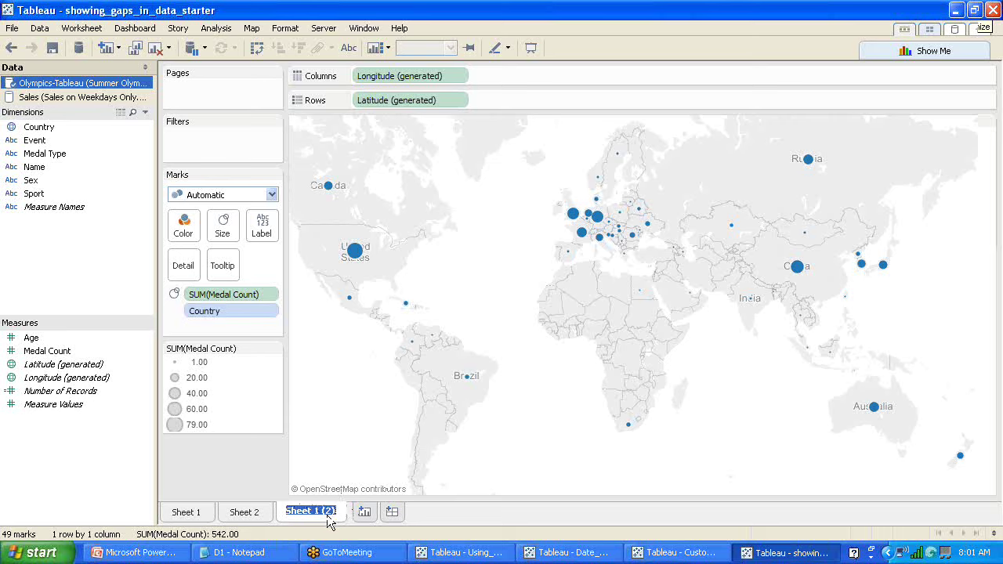
pyautogui.write('Ge')
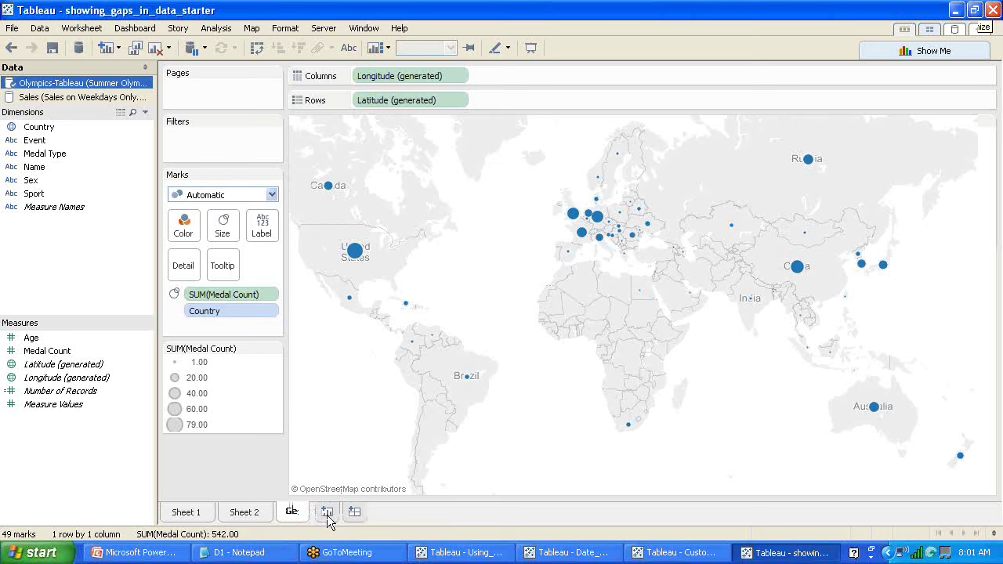
pyautogui.write('oMapping')
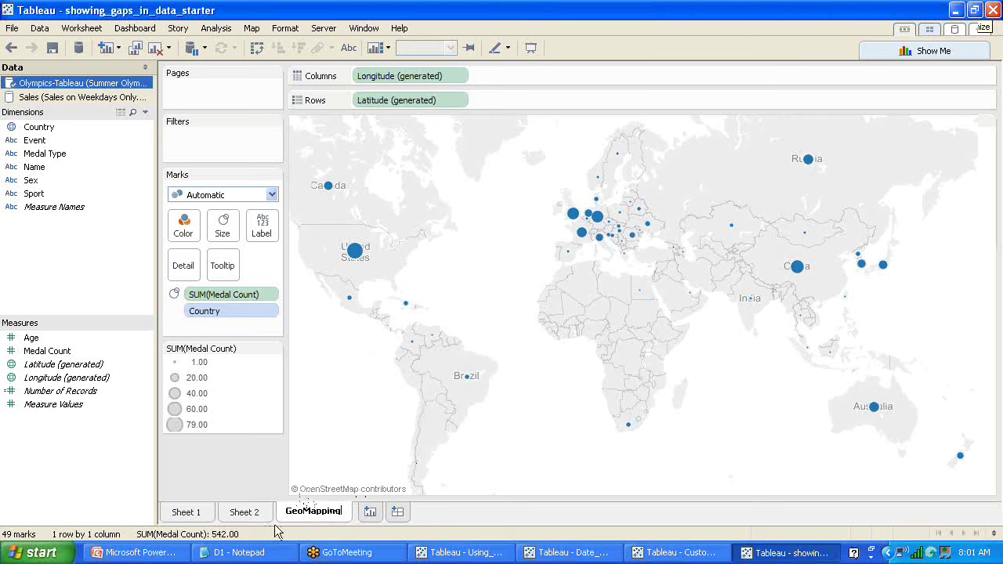
pyautogui.click(245, 514)
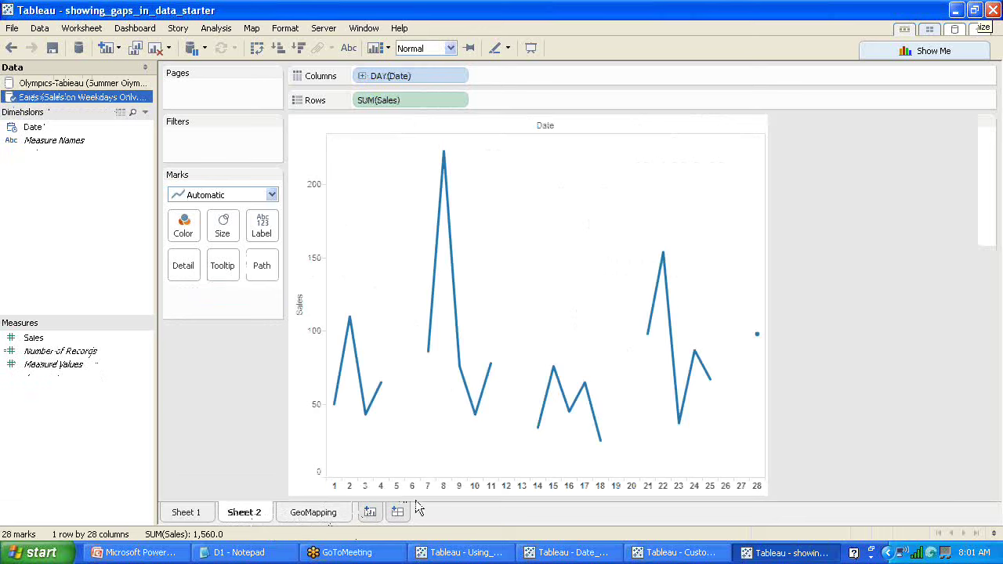
pyautogui.doubleClick(257, 519)
pyautogui.write('Gap')
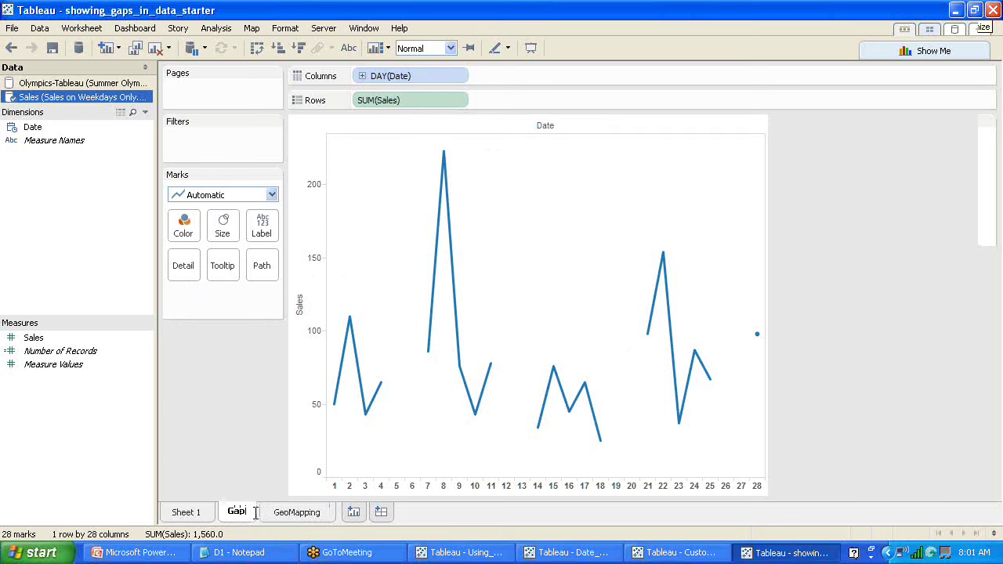
pyautogui.write('Report')
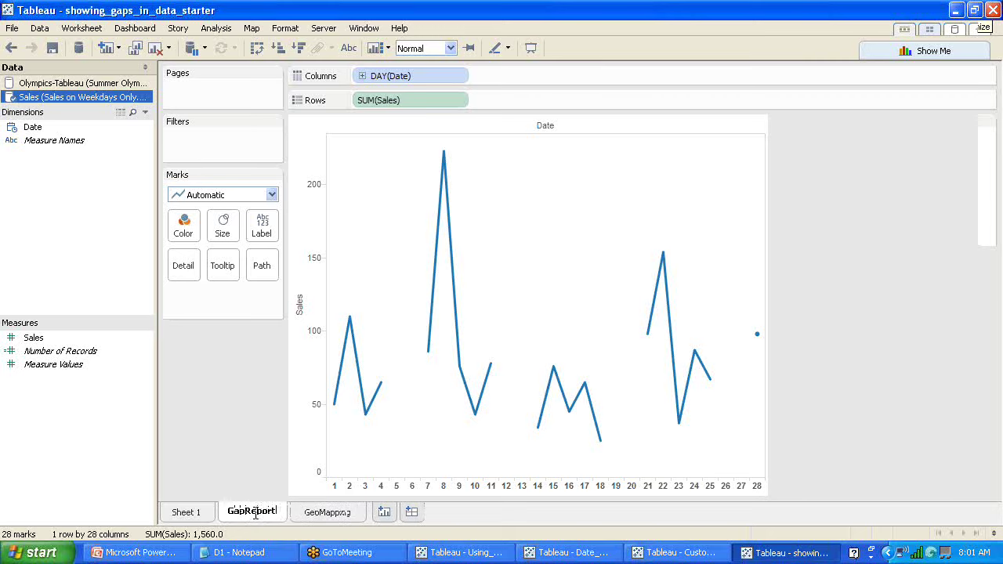
# Import the packaged workbook Filled_Maps_Starter from the Starters folder into a new worksheet and rename the sheet as FilledMap.
pyautogui.click(384, 513)
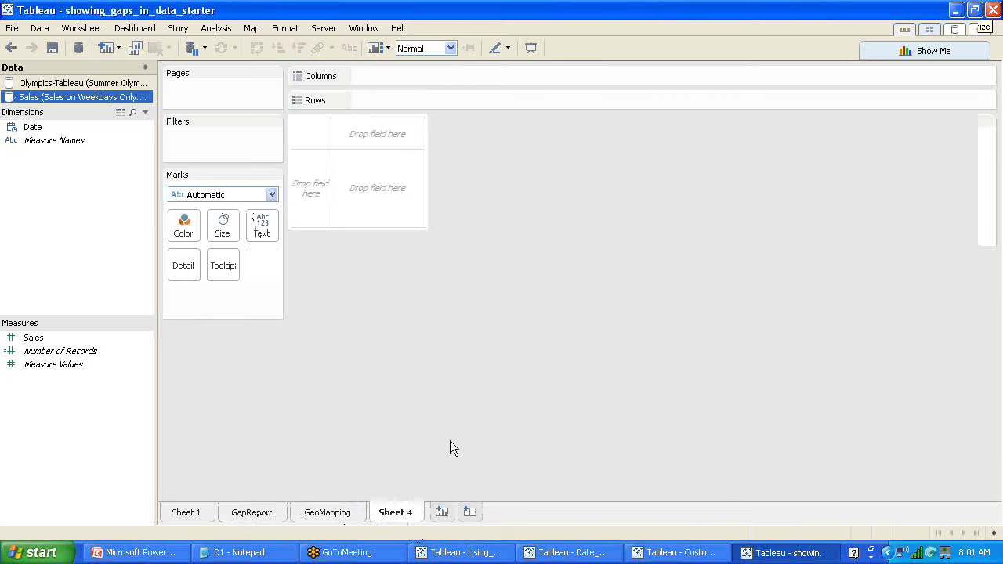
pyautogui.click(11, 29)
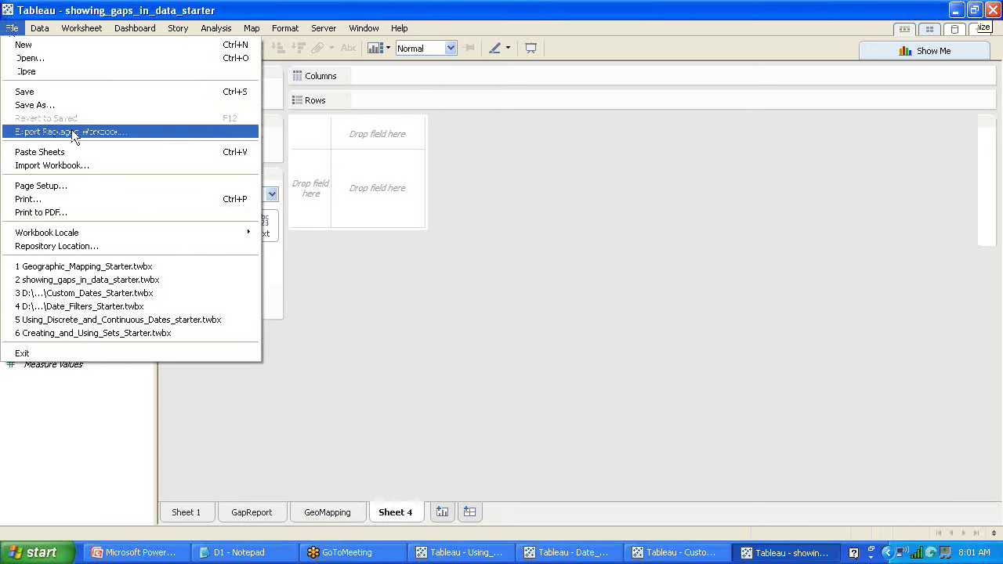
pyautogui.click(70, 164)
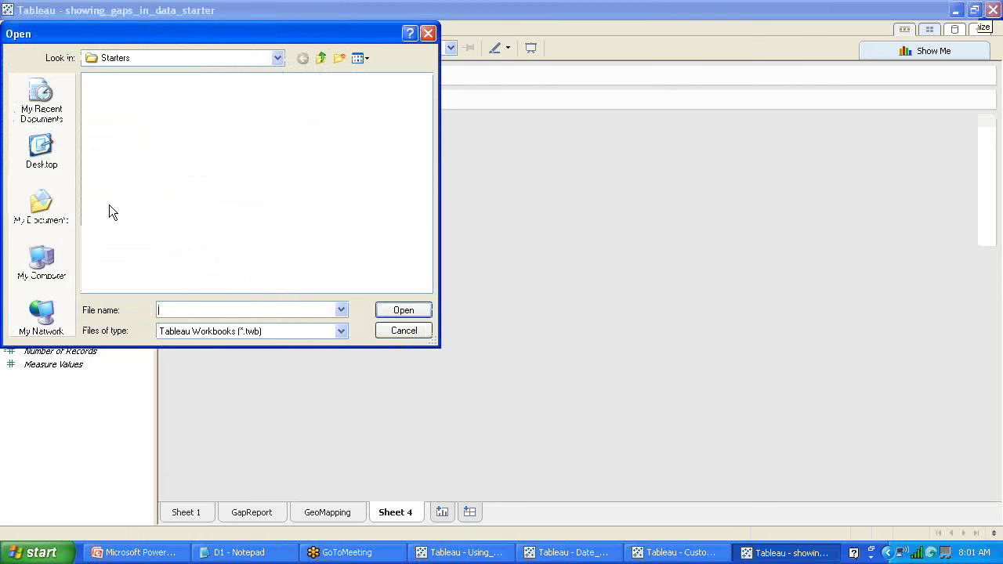
pyautogui.click(224, 333)
pyautogui.click(228, 356)
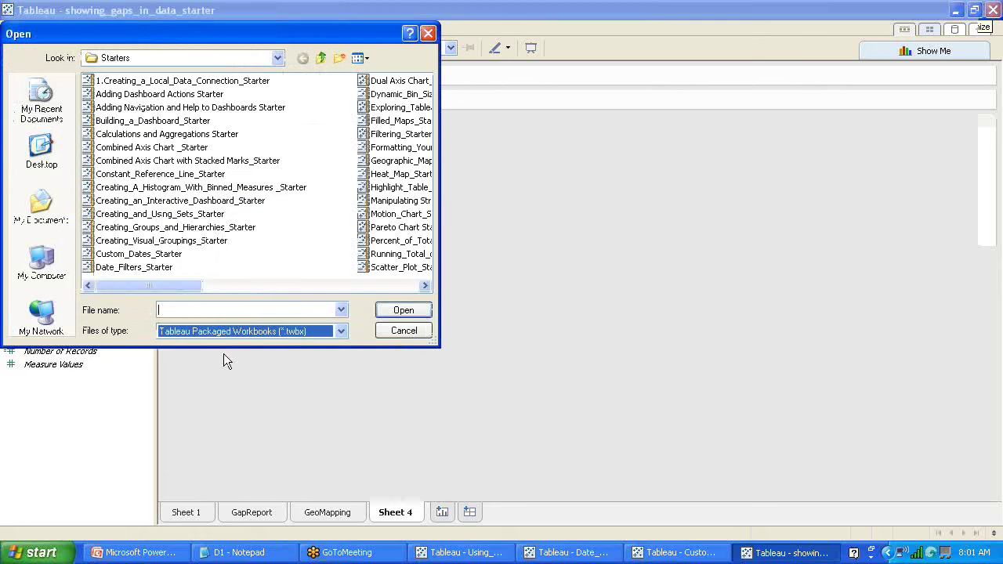
pyautogui.click(198, 174)
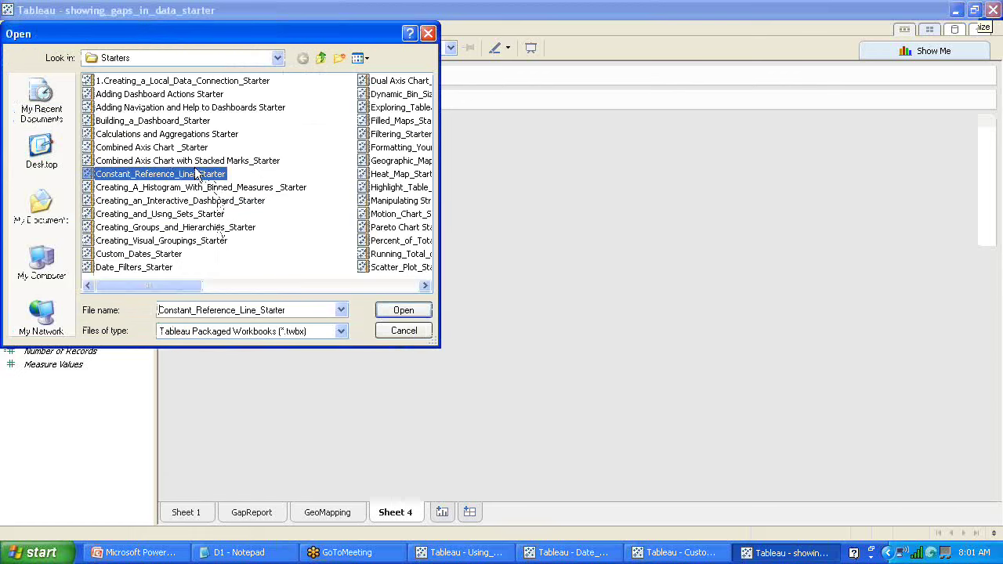
pyautogui.press('f')
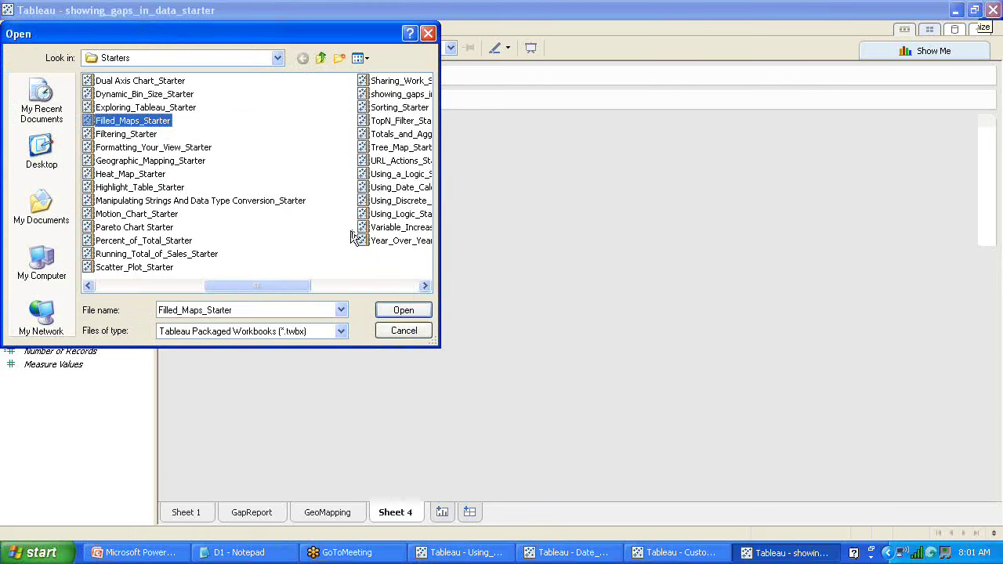
pyautogui.click(404, 313)
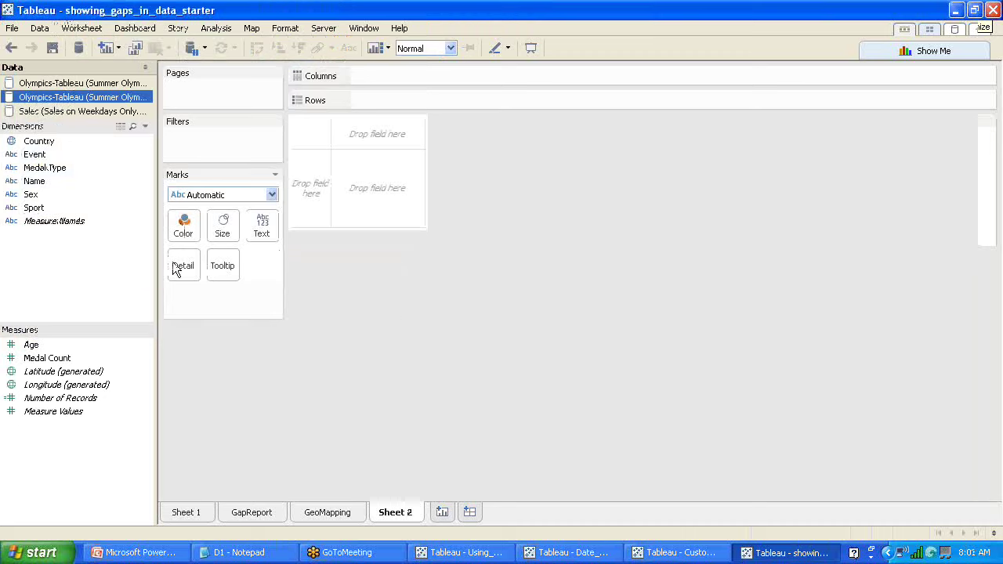
pyautogui.doubleClick(396, 516)
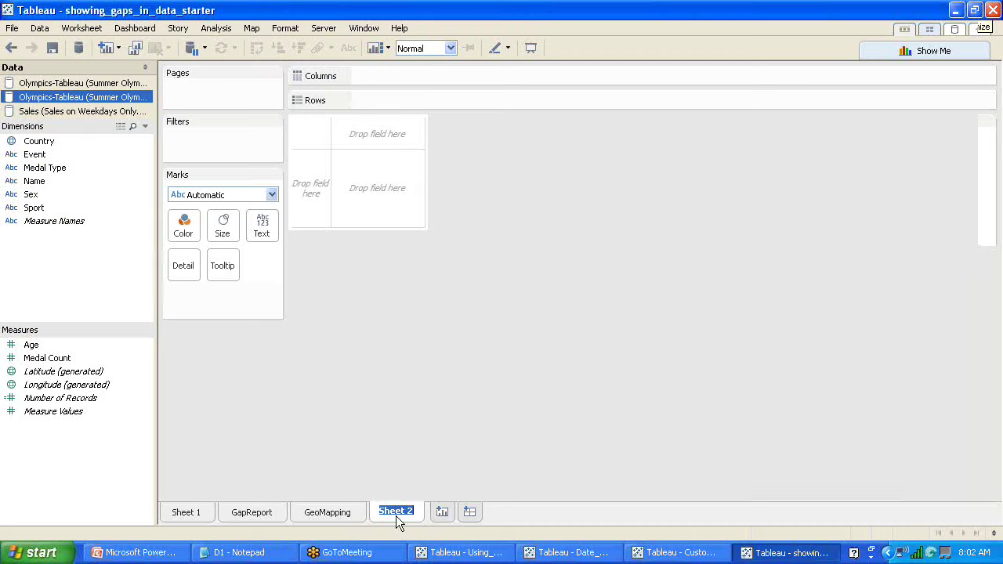
pyautogui.write('Filled Map')
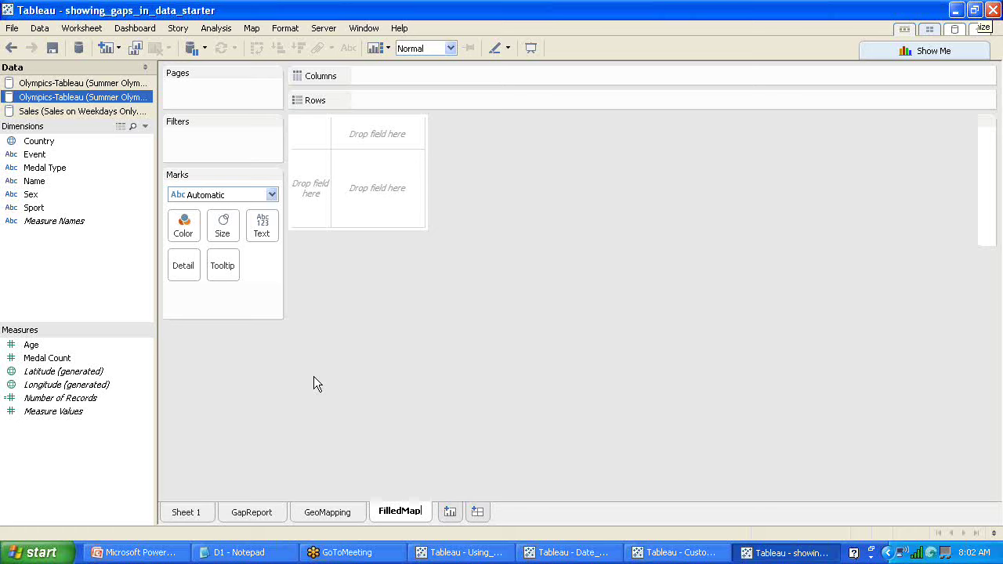
# Open the Summer Olympics 2012 Data workbook in Excel from the 8.1 Fundamentals Data folder, examine its Olympics columns, and close it.
pyautogui.click(38, 553)
pyautogui.click(192, 331)
pyautogui.doubleClick(381, 146)
pyautogui.doubleClick(546, 93)
pyautogui.doubleClick(240, 98)
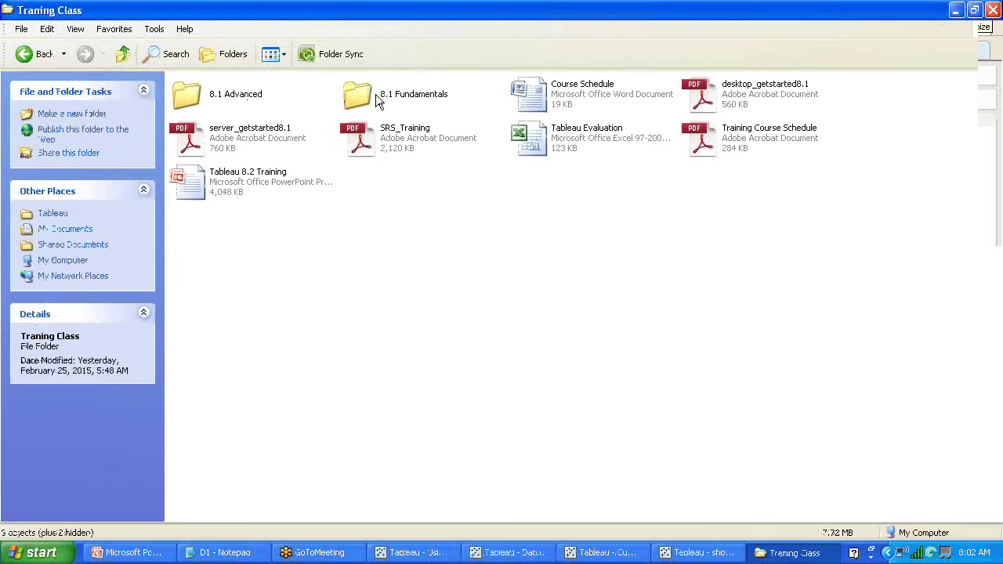
pyautogui.doubleClick(377, 97)
pyautogui.doubleClick(216, 95)
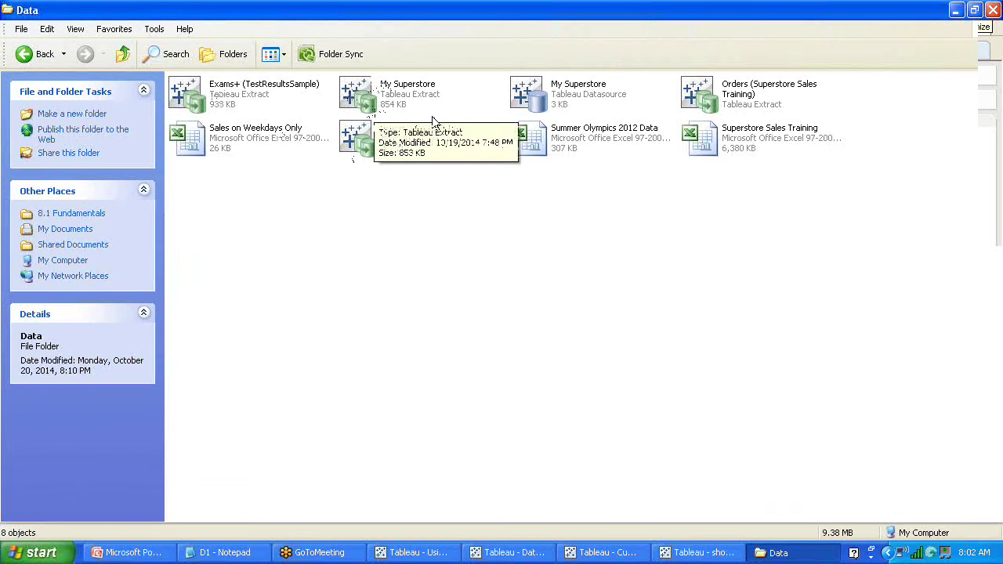
pyautogui.click(569, 149)
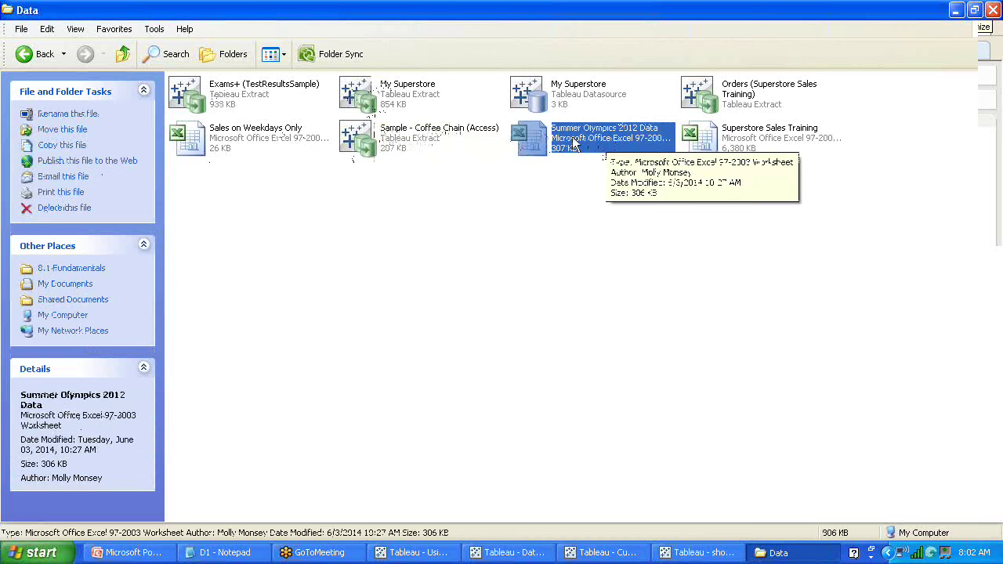
pyautogui.doubleClick(576, 143)
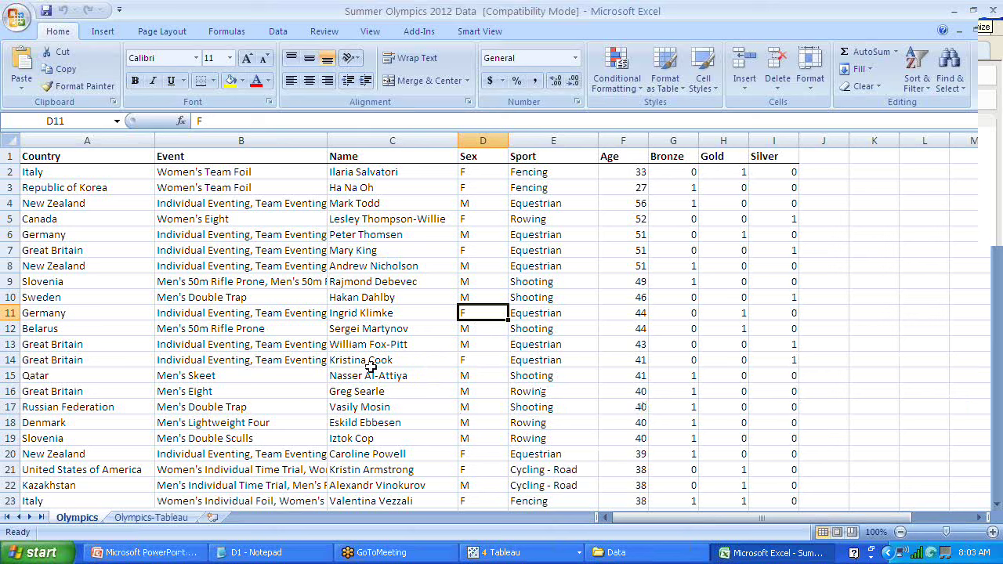
pyautogui.click(993, 14)
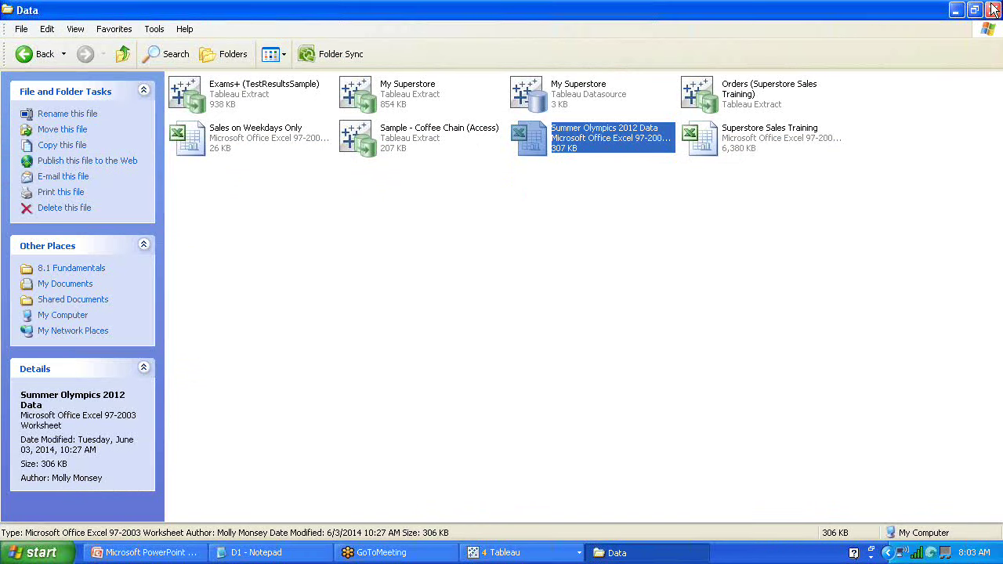
# Close the Data folder window and import the packaged workbook Filled_Maps_Starter from the Starters folder.
pyautogui.click(994, 9)
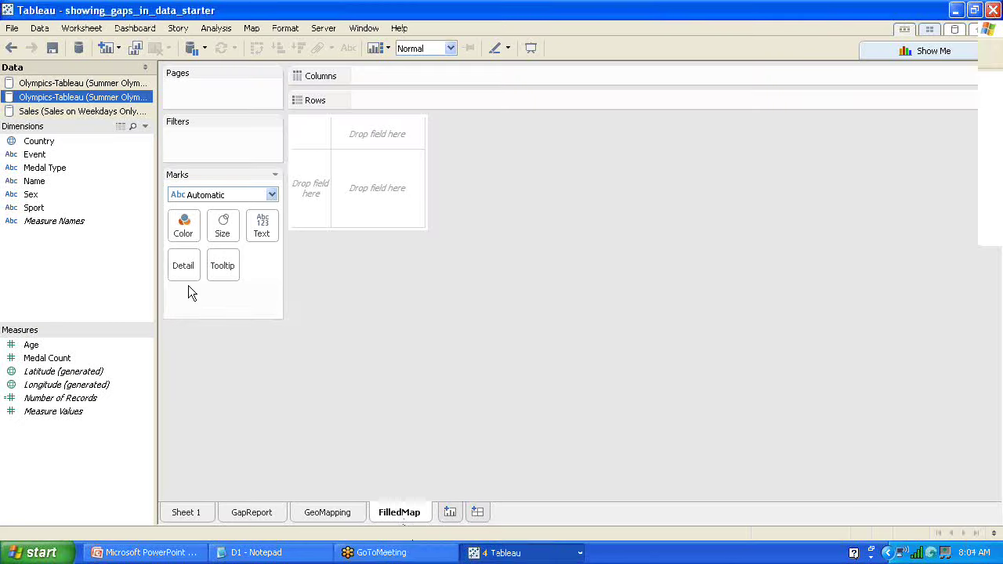
pyautogui.click(12, 29)
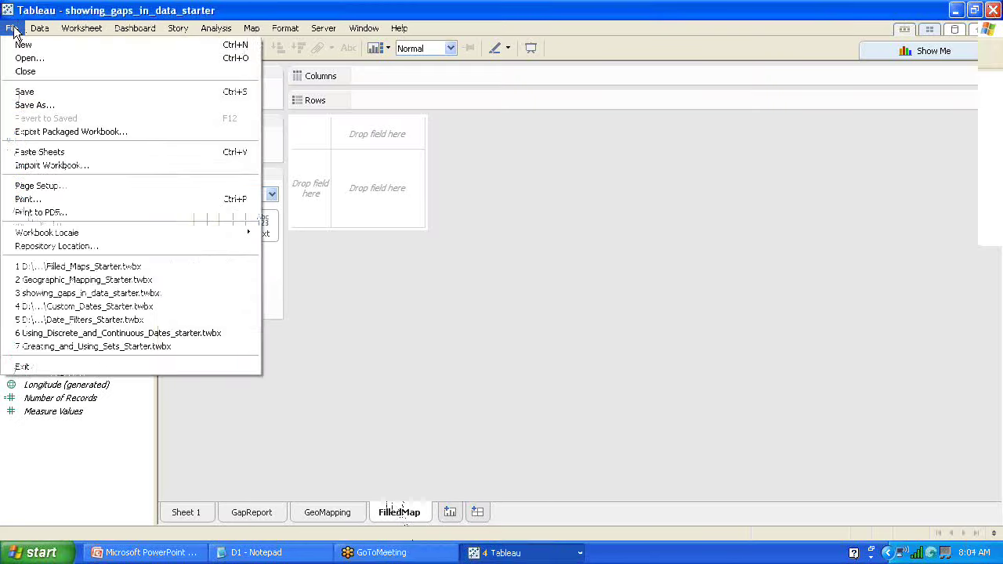
pyautogui.click(43, 168)
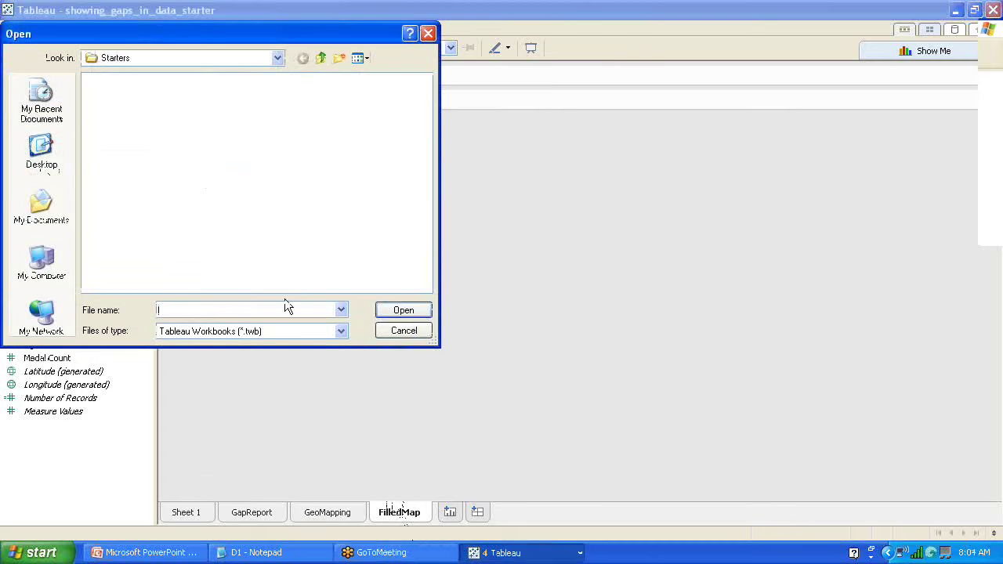
pyautogui.click(341, 331)
pyautogui.click(308, 357)
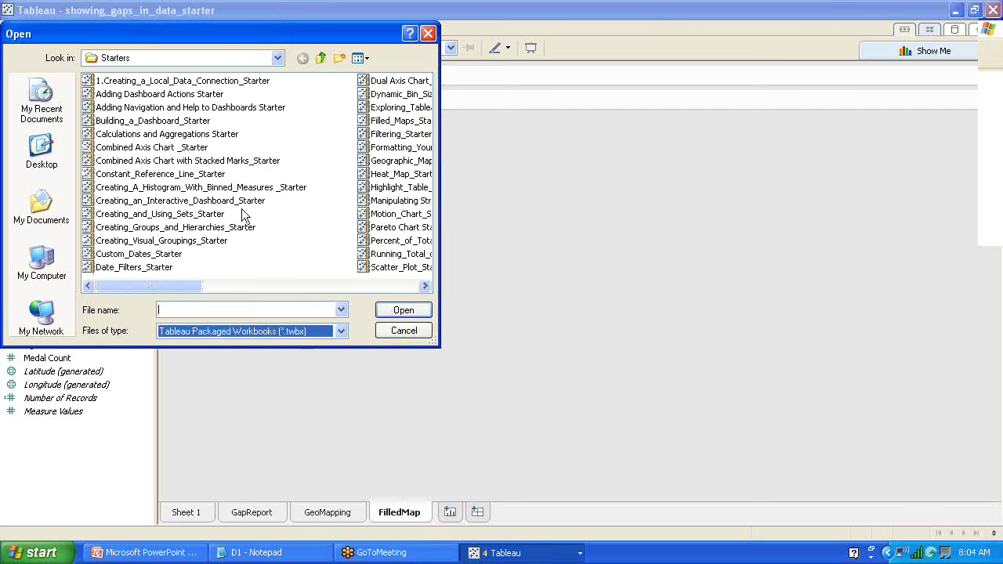
pyautogui.moveTo(154, 291); pyautogui.dragTo(242, 298)
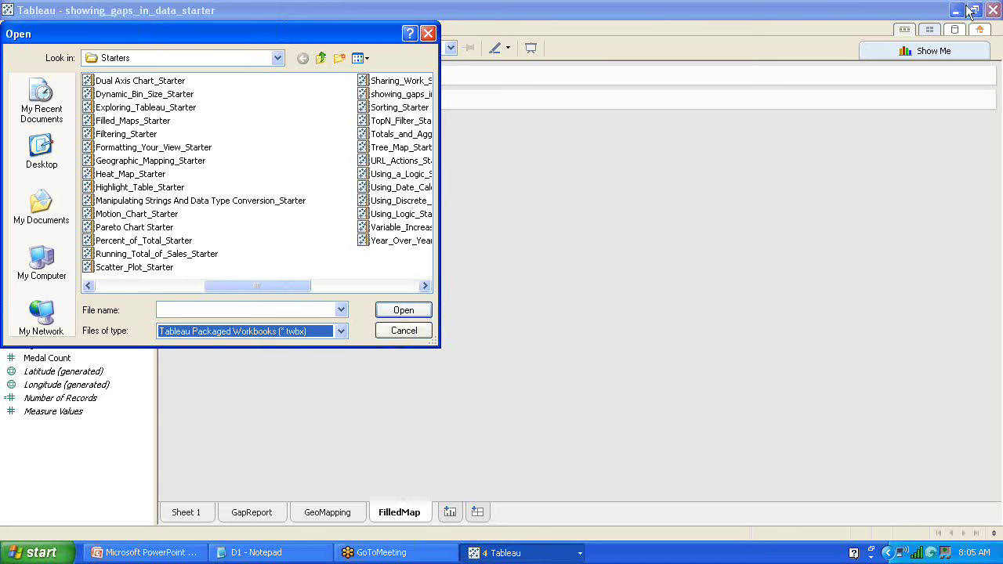
pyautogui.click(987, 35)
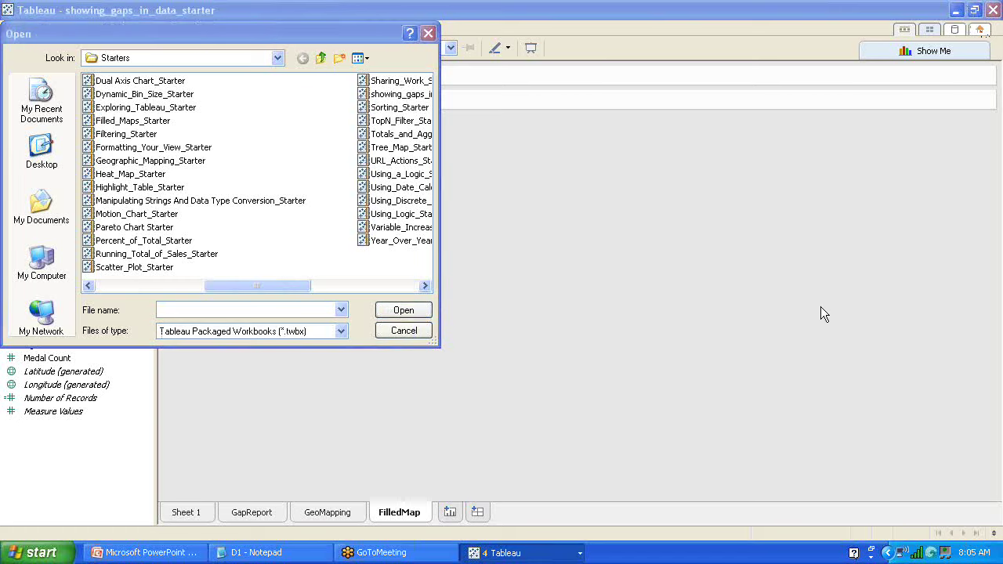
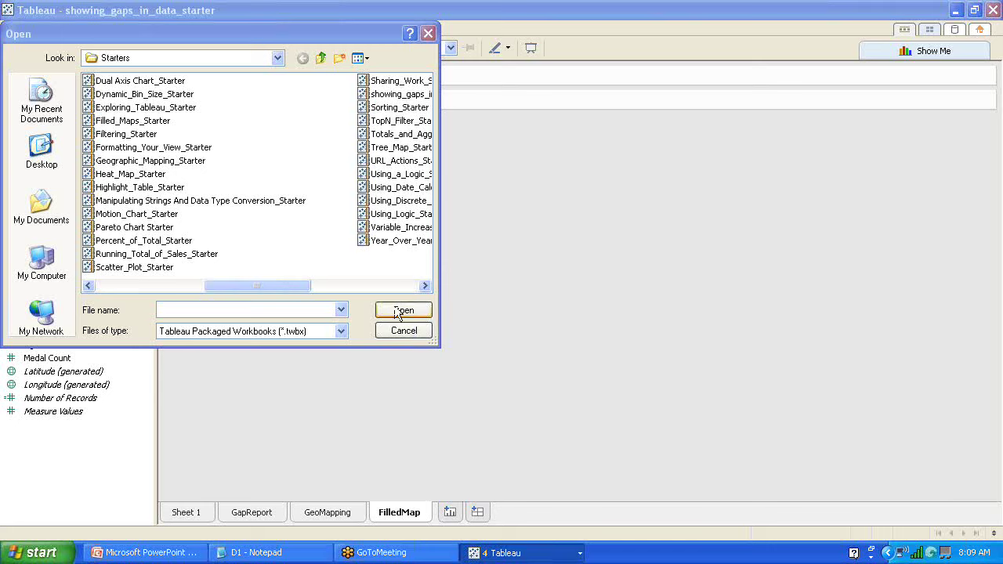
pyautogui.click(342, 331)
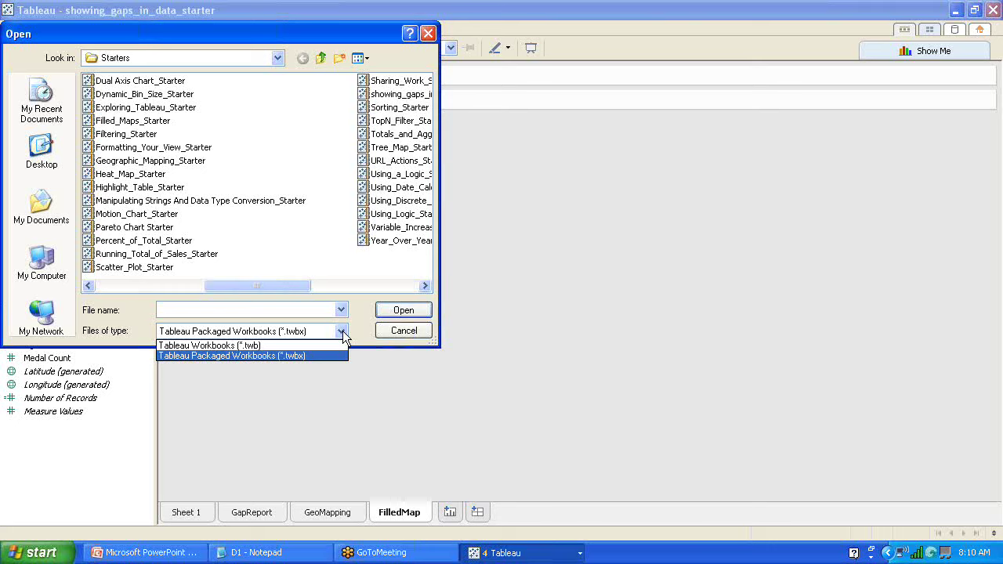
pyautogui.click(300, 356)
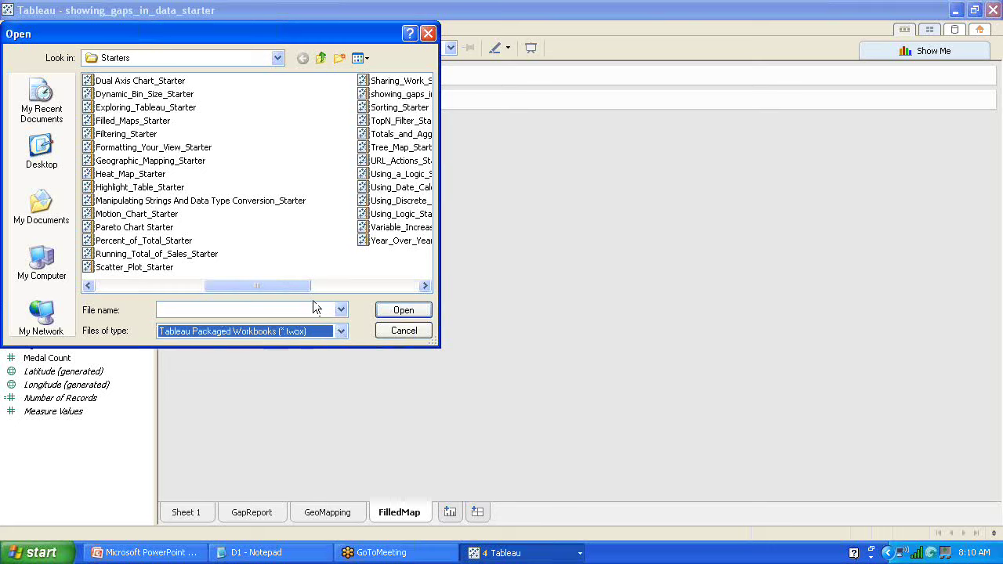
pyautogui.click(137, 175)
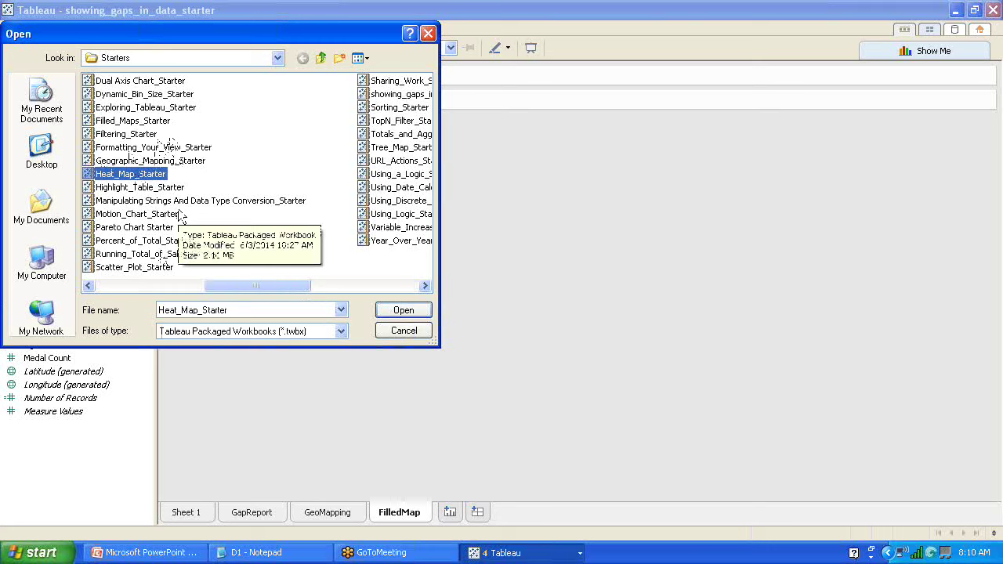
pyautogui.press('f')
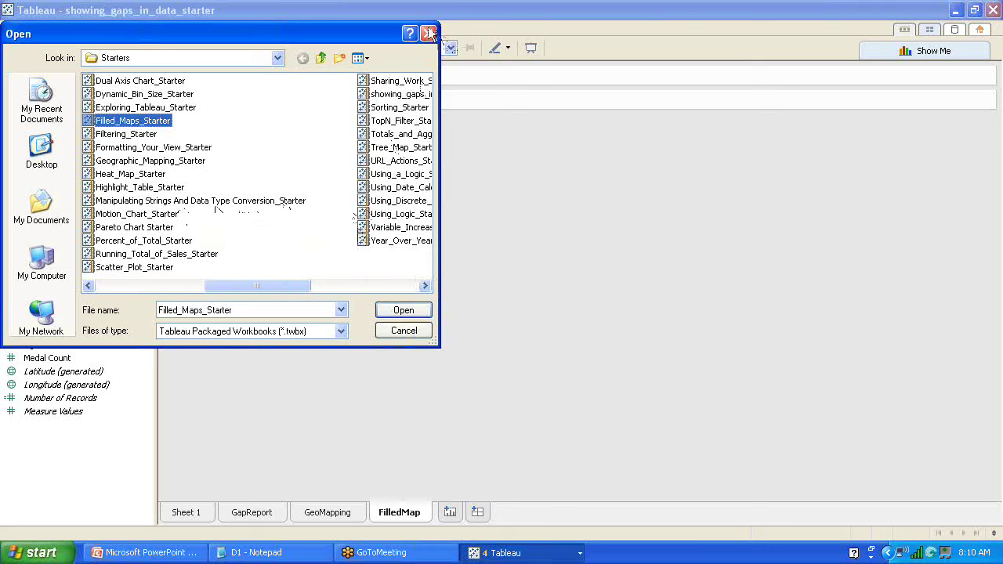
pyautogui.click(409, 312)
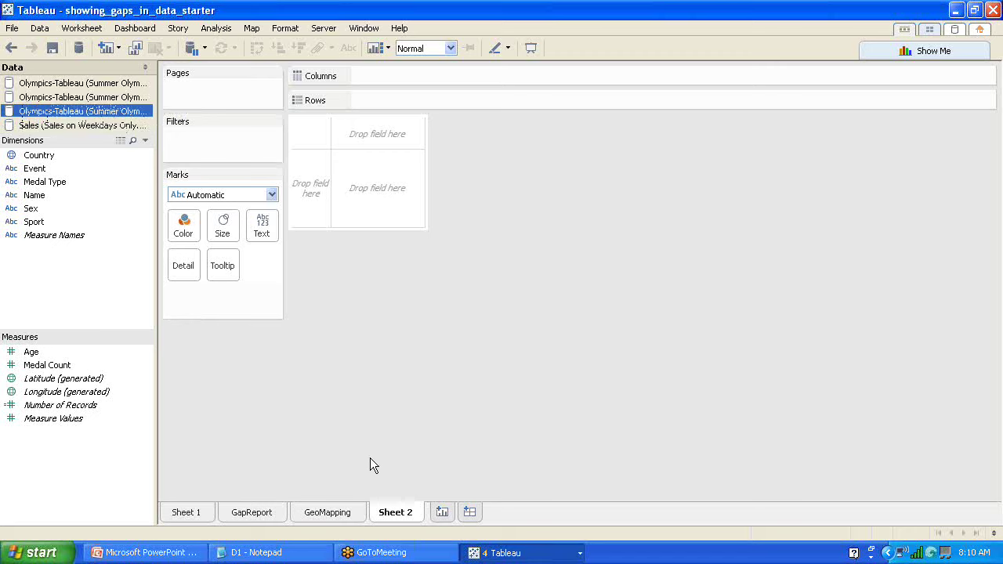
# Rename the imported worksheet Sheet 2 as FilledMap.
pyautogui.doubleClick(396, 511)
pyautogui.write('Filled')
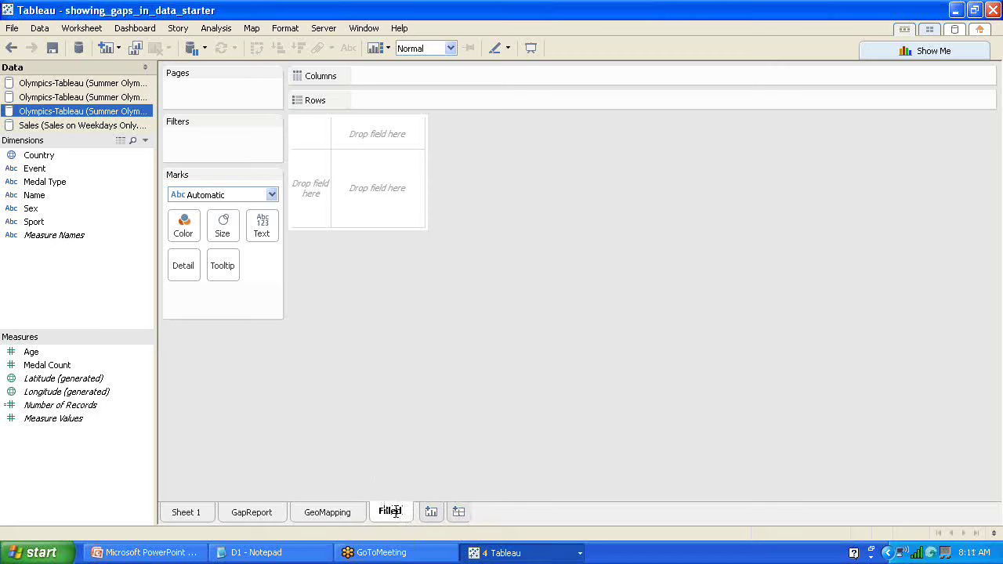
pyautogui.write('Map')
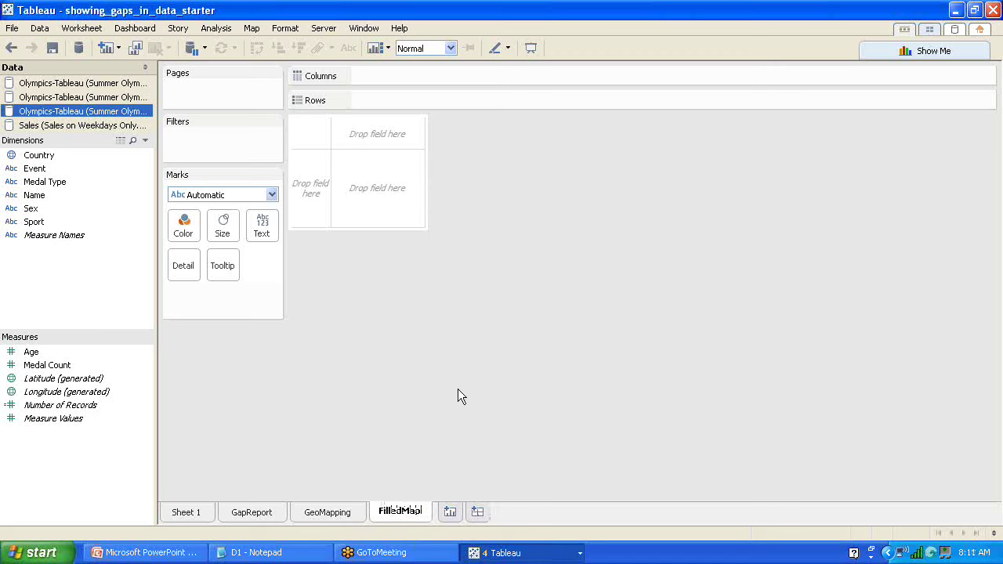
pyautogui.press('Return')
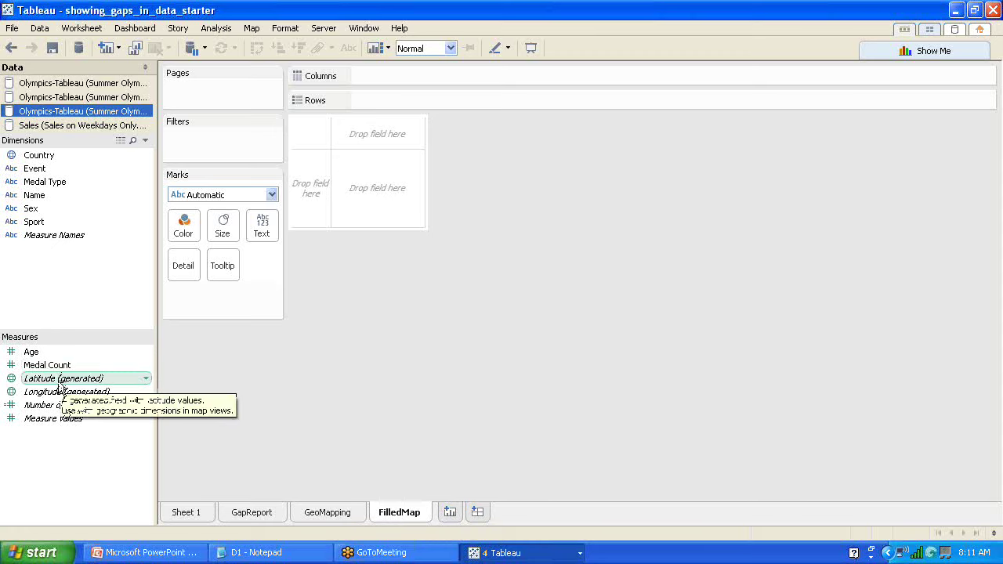
# Build a map with Latitude (generated) on rows, Longitude (generated) on columns, Country as detail and Medal Count as colour.
pyautogui.moveTo(60, 384); pyautogui.dragTo(391, 99)
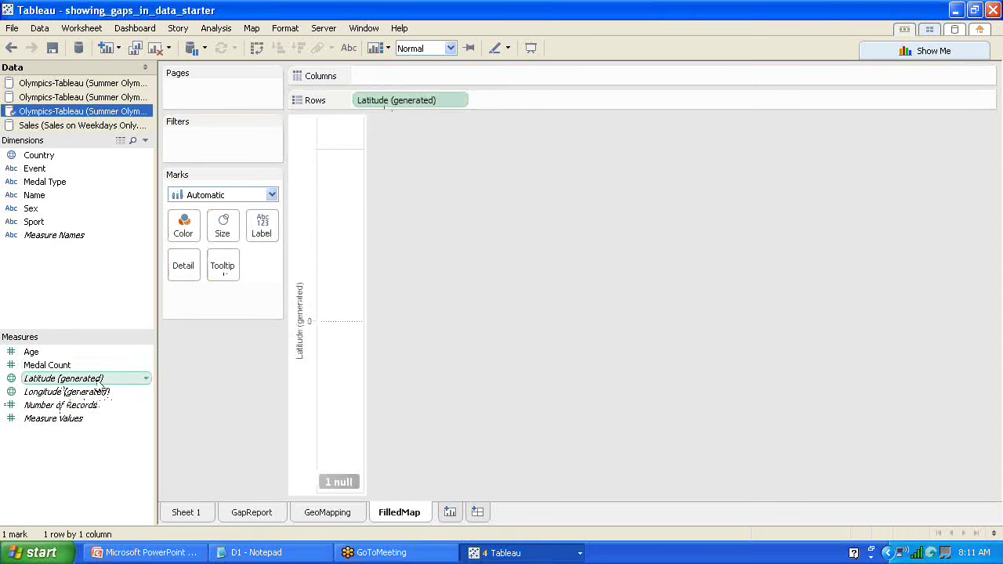
pyautogui.moveTo(97, 389); pyautogui.dragTo(416, 72)
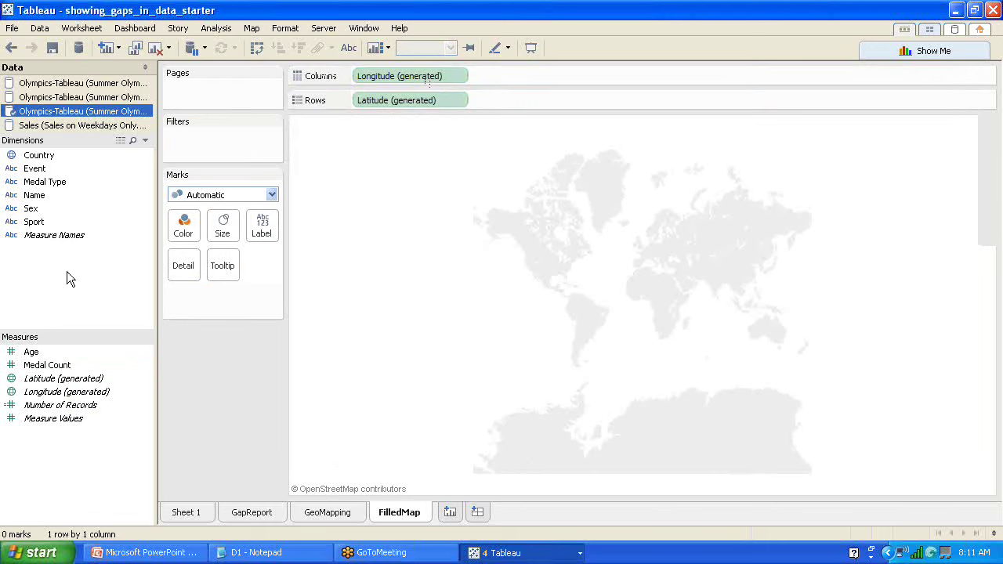
pyautogui.moveTo(37, 155)
pyautogui.mouseDown()
pyautogui.moveTo(202, 264)
pyautogui.moveTo(187, 267)
pyautogui.mouseUp()
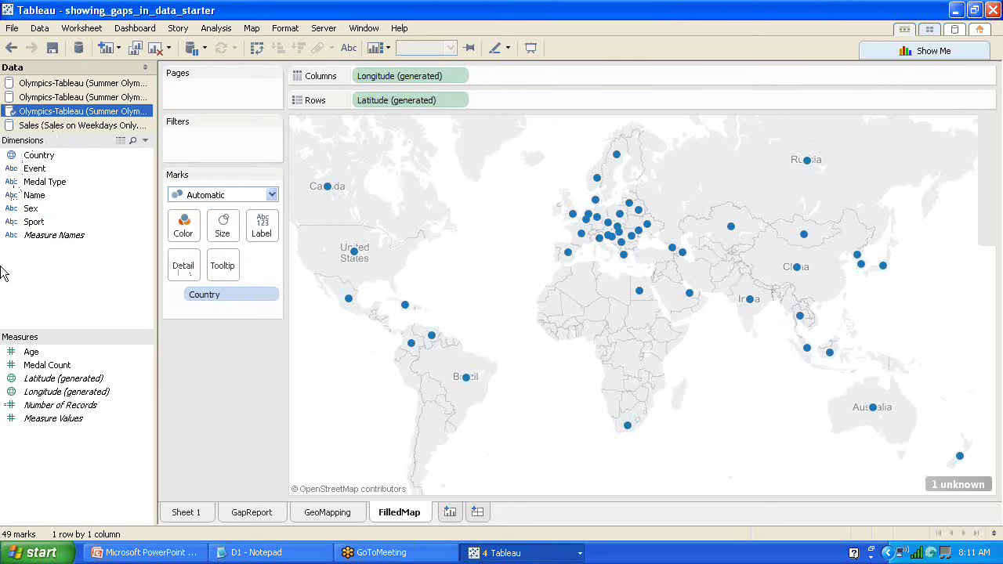
pyautogui.moveTo(47, 371); pyautogui.dragTo(186, 223)
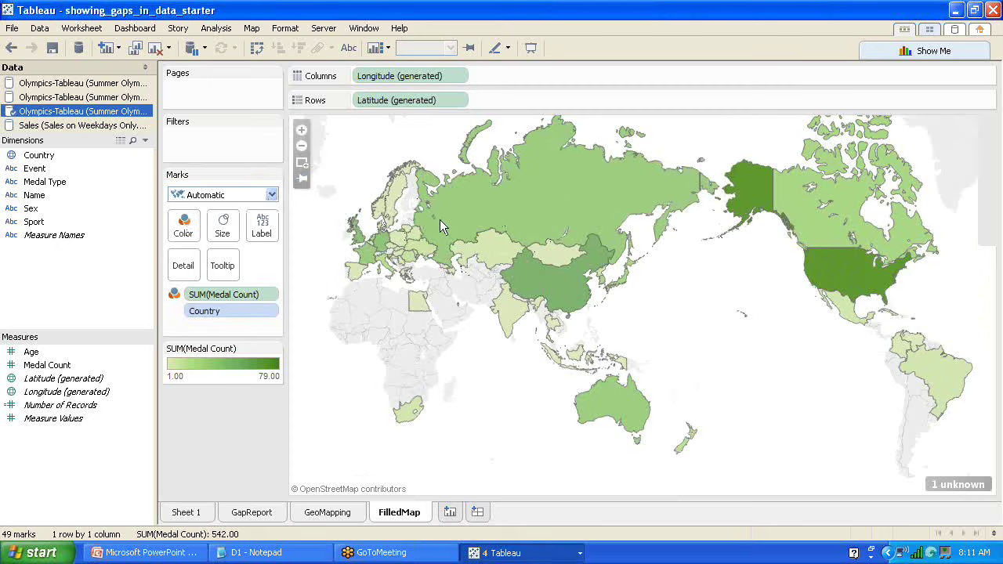
# Examine the details of several coloured countries on the map and the available mark types, including Filled Map.
pyautogui.moveTo(538, 271)
pyautogui.moveTo(537, 208)
pyautogui.moveTo(855, 276)
pyautogui.moveTo(496, 253)
pyautogui.moveTo(499, 302)
pyautogui.moveTo(821, 210)
pyautogui.click(272, 194)
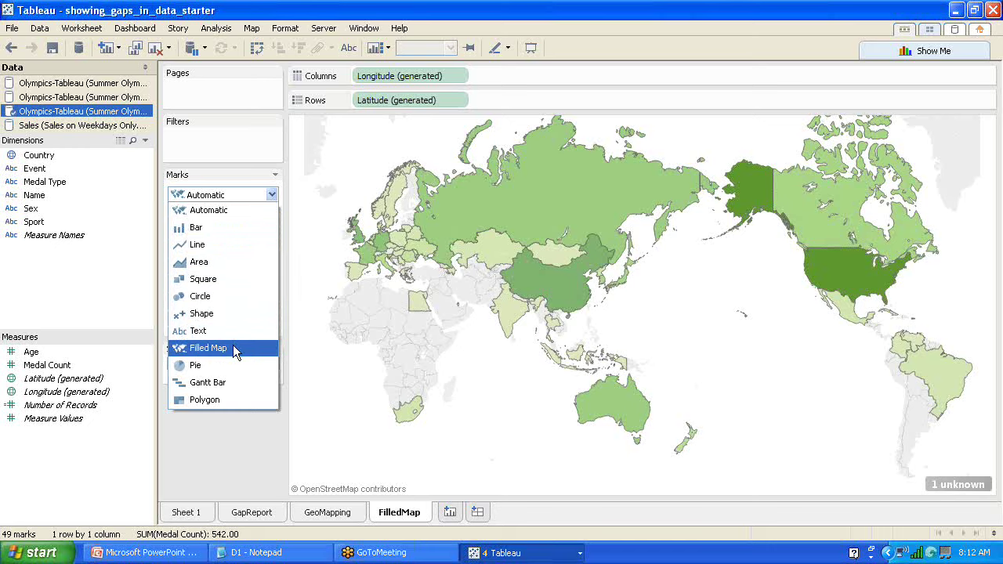
pyautogui.click(272, 195)
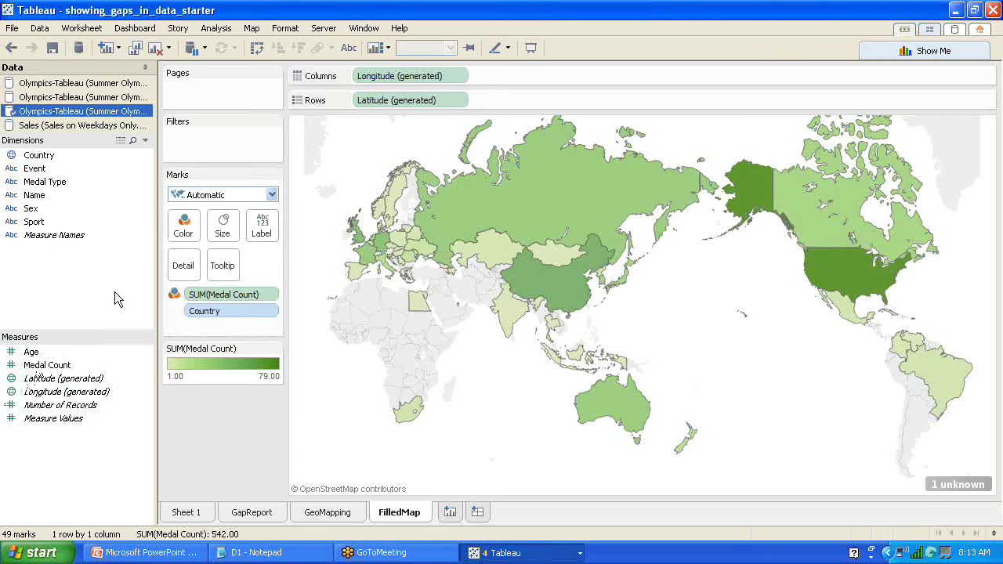
# Apply the Red-Green Diverging palette to the Medal Count colours on the map.
pyautogui.click(184, 225)
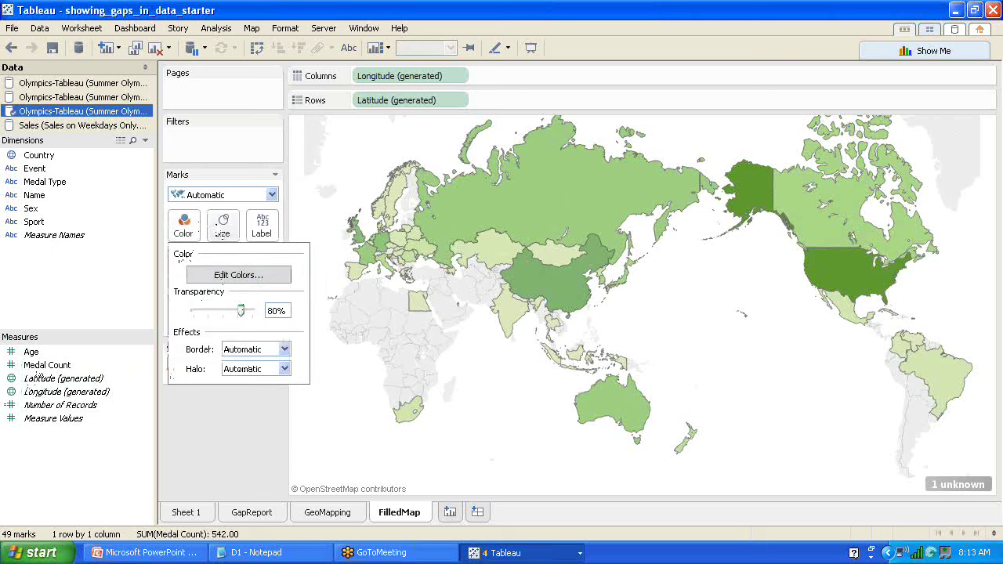
pyautogui.click(239, 282)
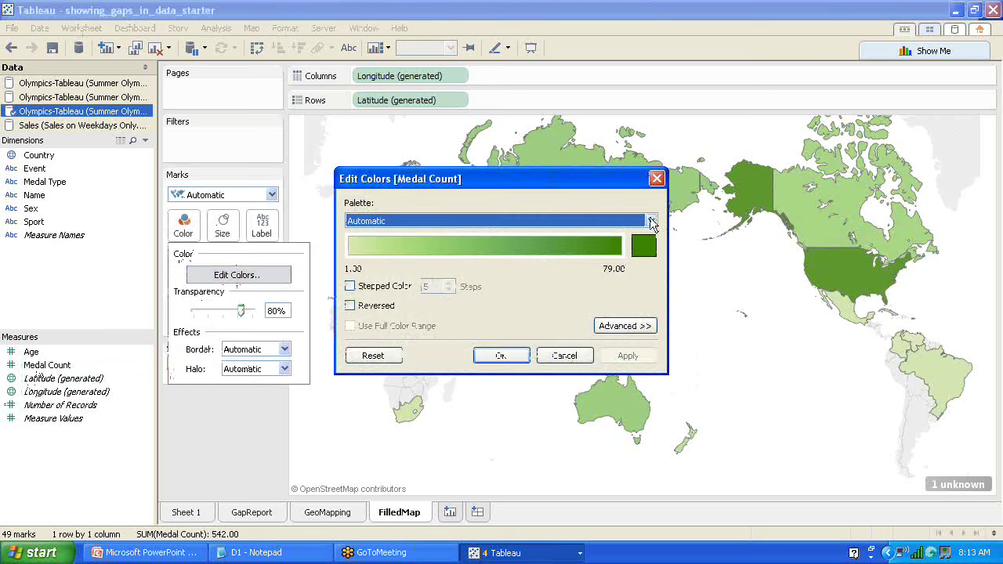
pyautogui.click(651, 223)
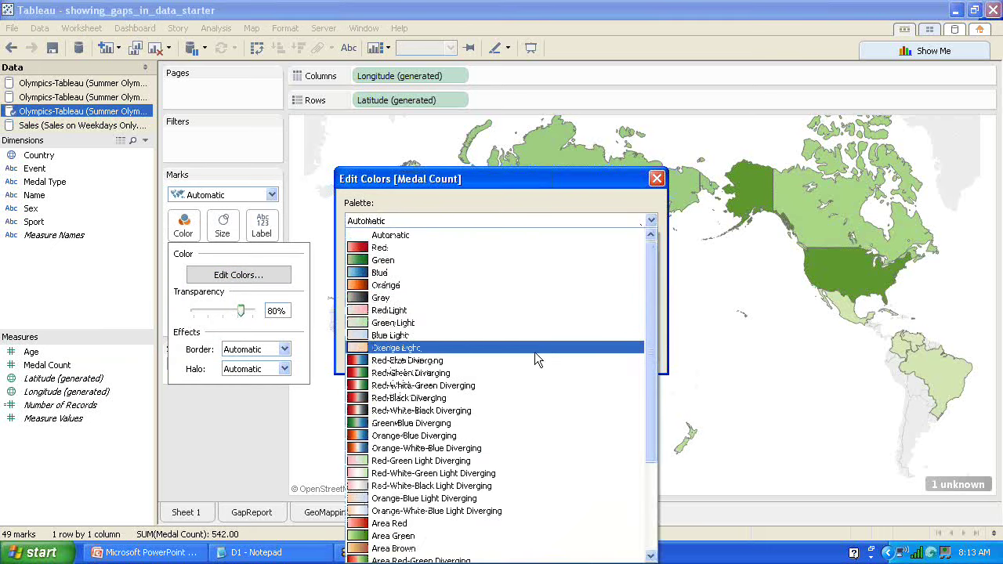
pyautogui.click(469, 538)
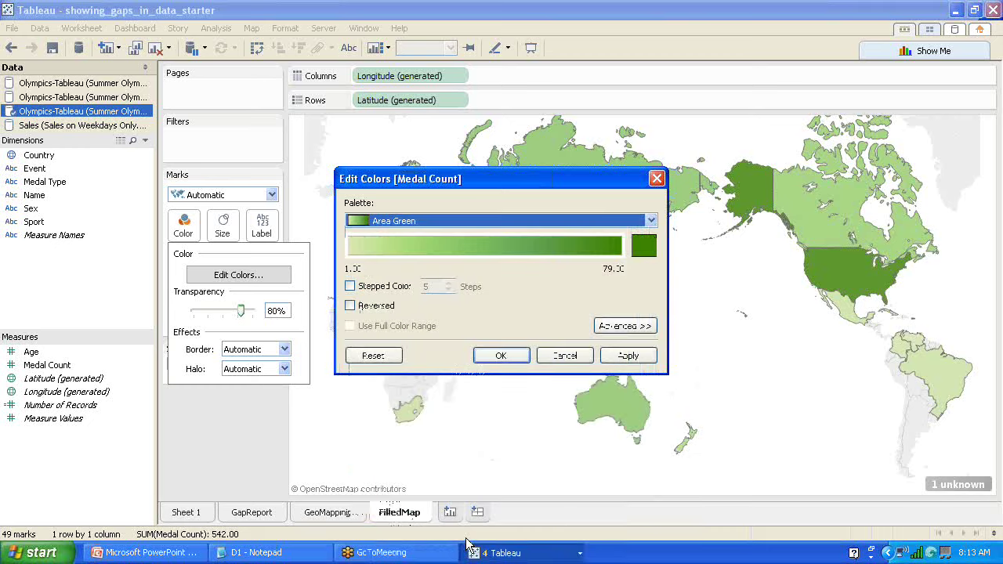
pyautogui.click(650, 222)
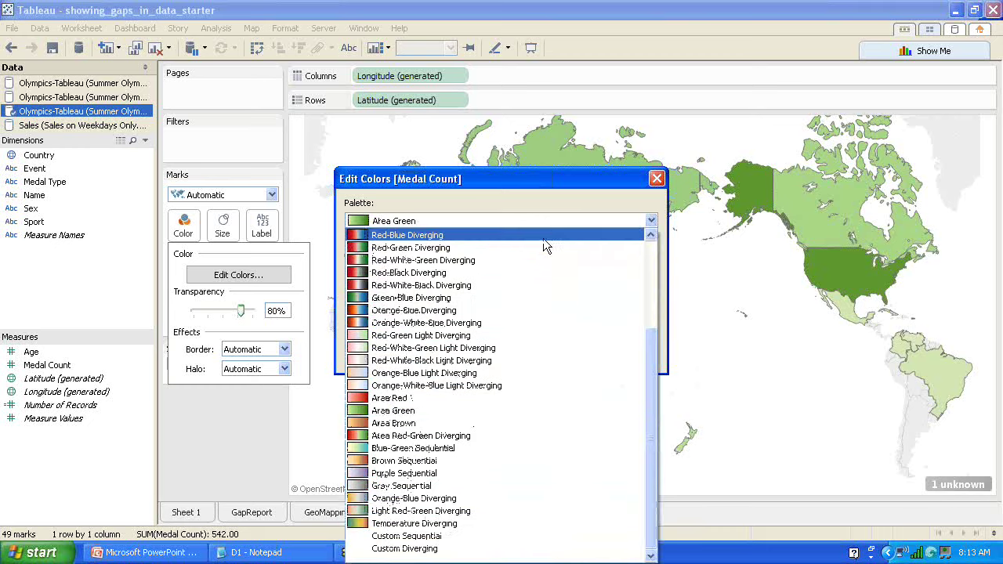
pyautogui.click(537, 248)
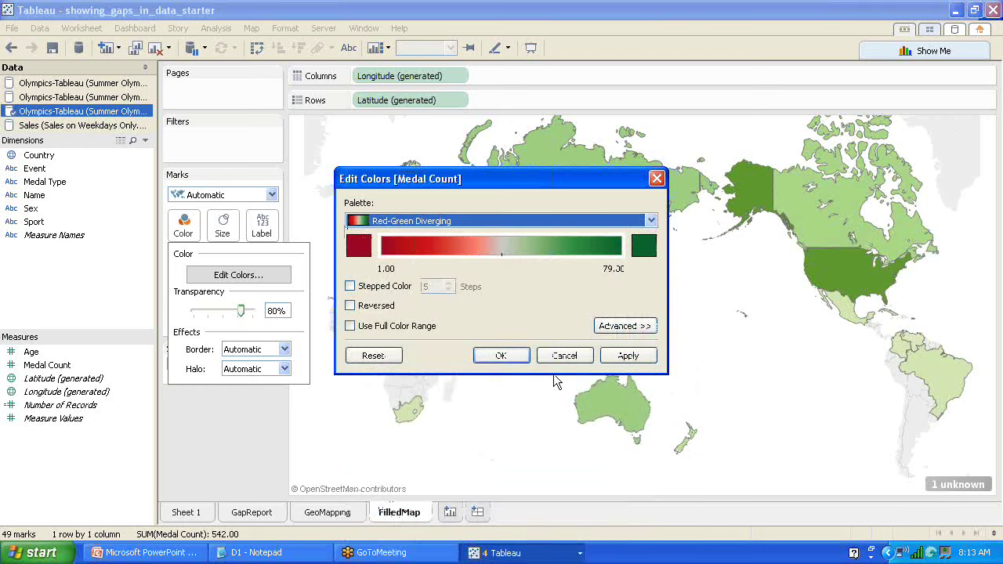
pyautogui.click(610, 359)
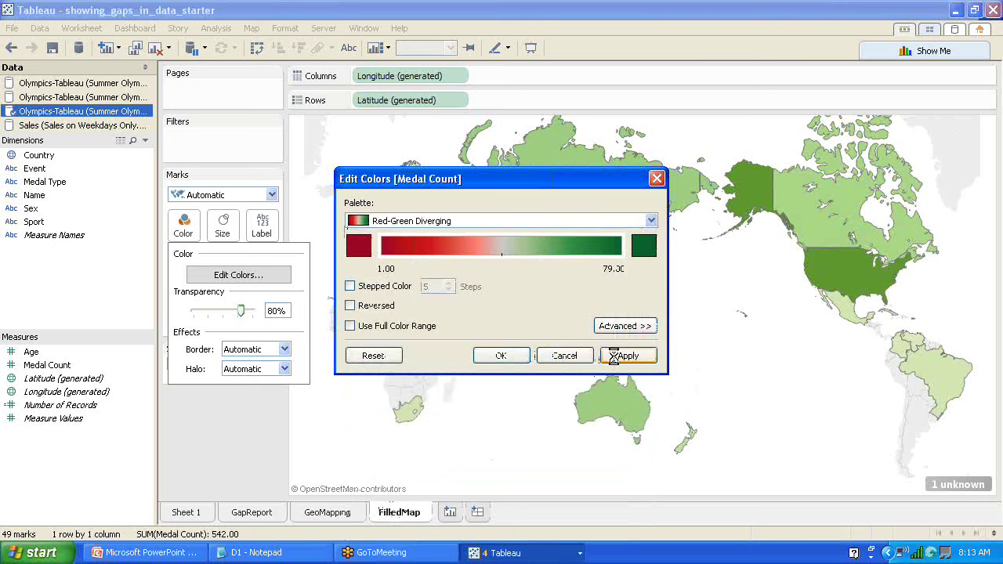
pyautogui.click(503, 353)
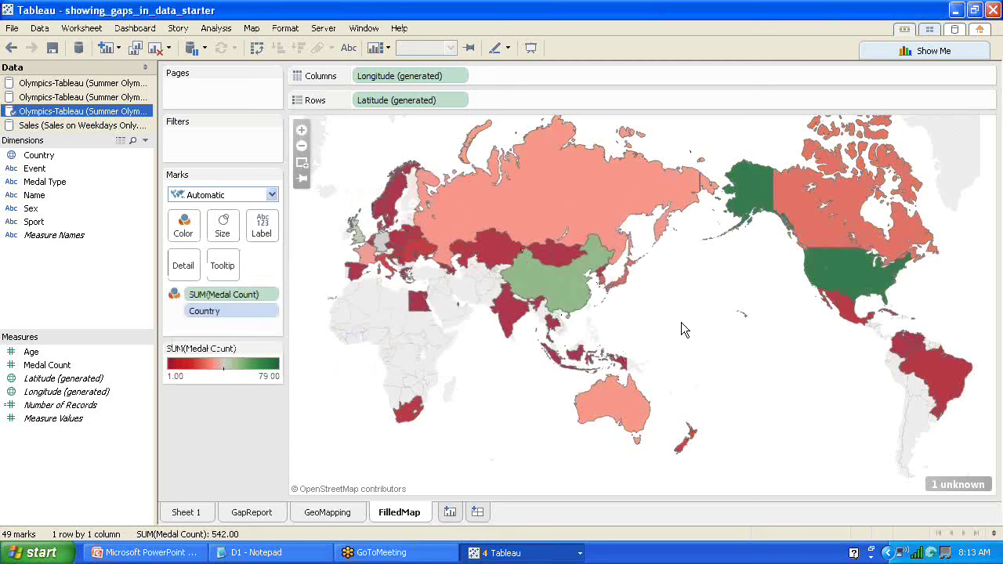
# Change the map tooltip labels to Country Name and Total Medal Count and check the tooltip over China.
pyautogui.click(223, 267)
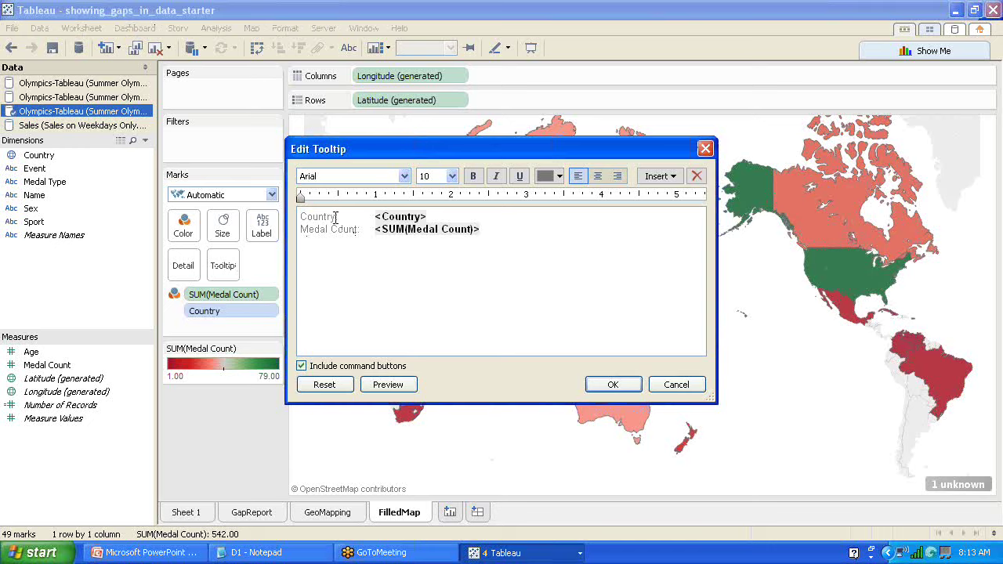
pyautogui.write('Name')
pyautogui.click(302, 229)
pyautogui.write('Total')
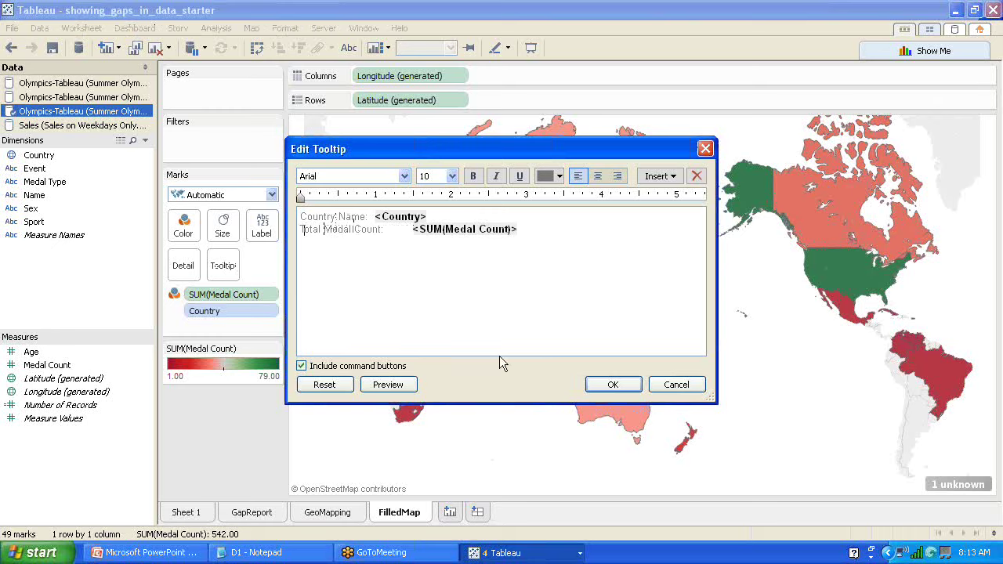
pyautogui.click(614, 385)
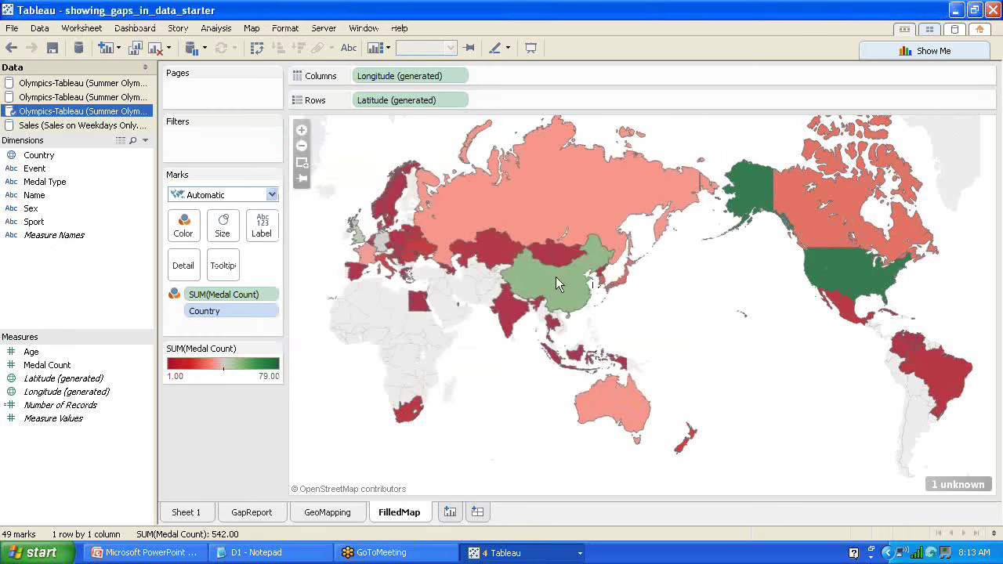
pyautogui.moveTo(554, 289)
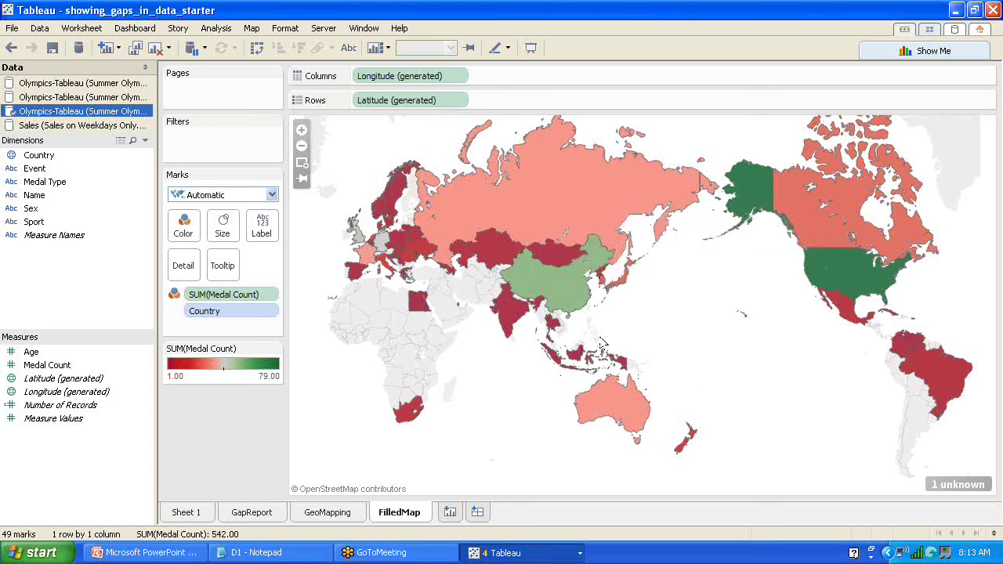
# Show the filled map in presentation mode and zoom out to view the whole world.
pyautogui.click(530, 49)
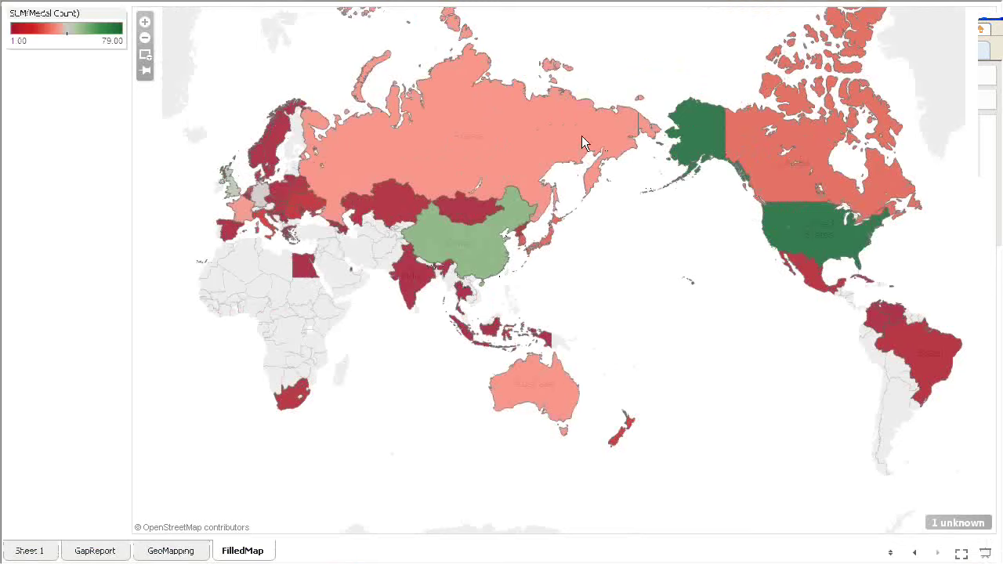
pyautogui.click(145, 39)
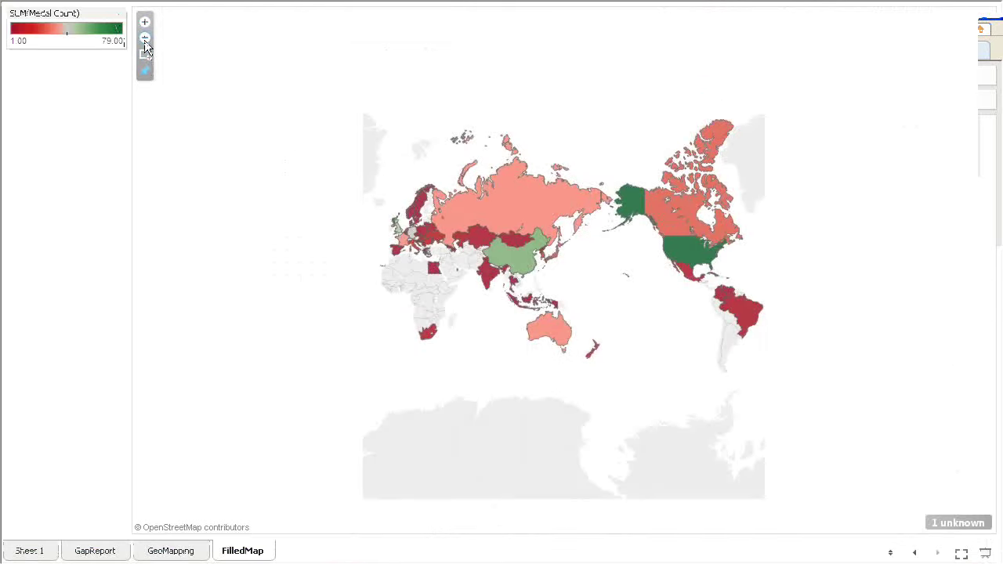
# Zoom the filled medal map out and back in to view Asia and the Pacific more closely.
pyautogui.click(146, 39)
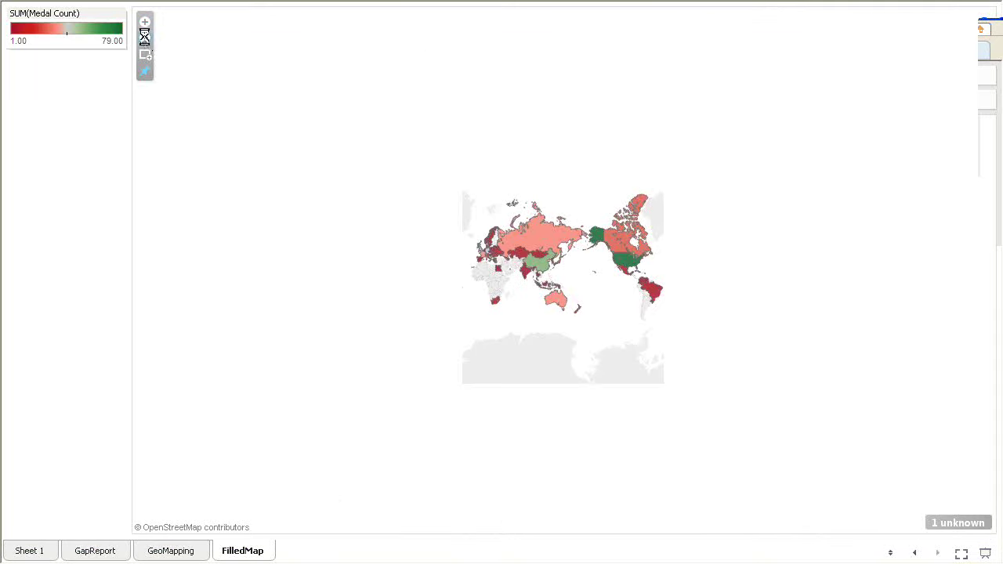
pyautogui.click(145, 22)
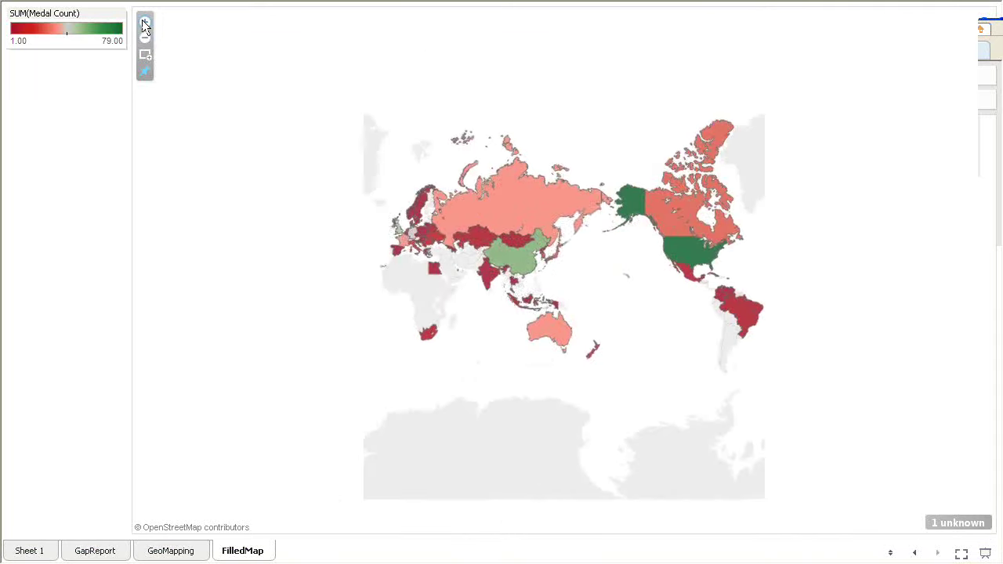
pyautogui.click(145, 23)
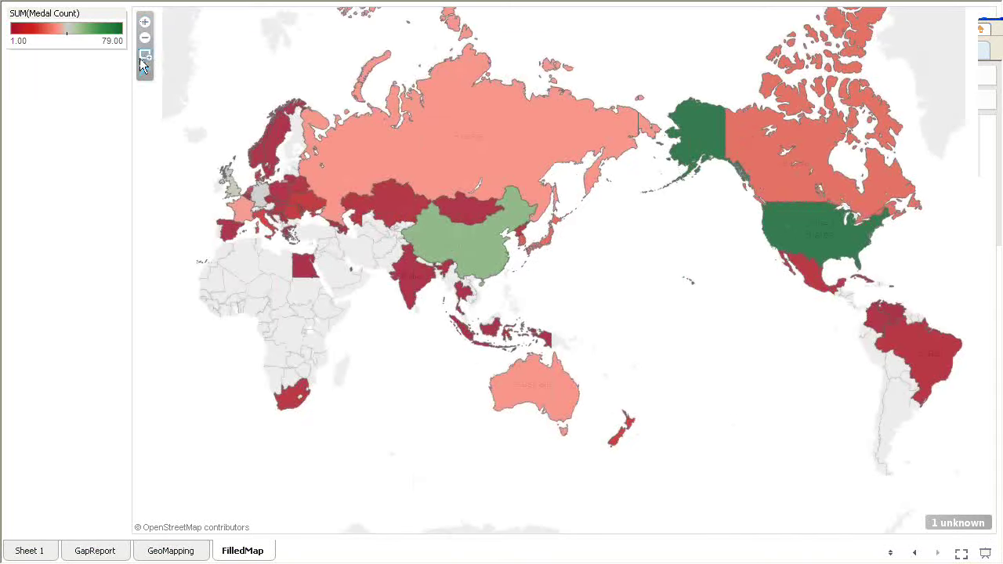
pyautogui.click(144, 56)
pyautogui.click(144, 24)
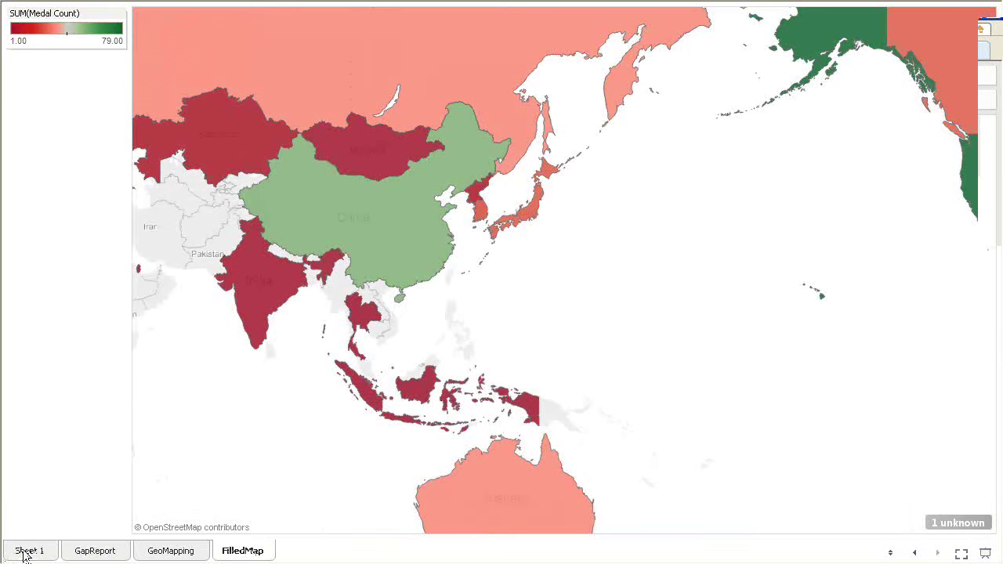
# Review the GapReport, GeoMapping and FilledMap sheets in presentation mode and return to the normal workbook view.
pyautogui.click(95, 551)
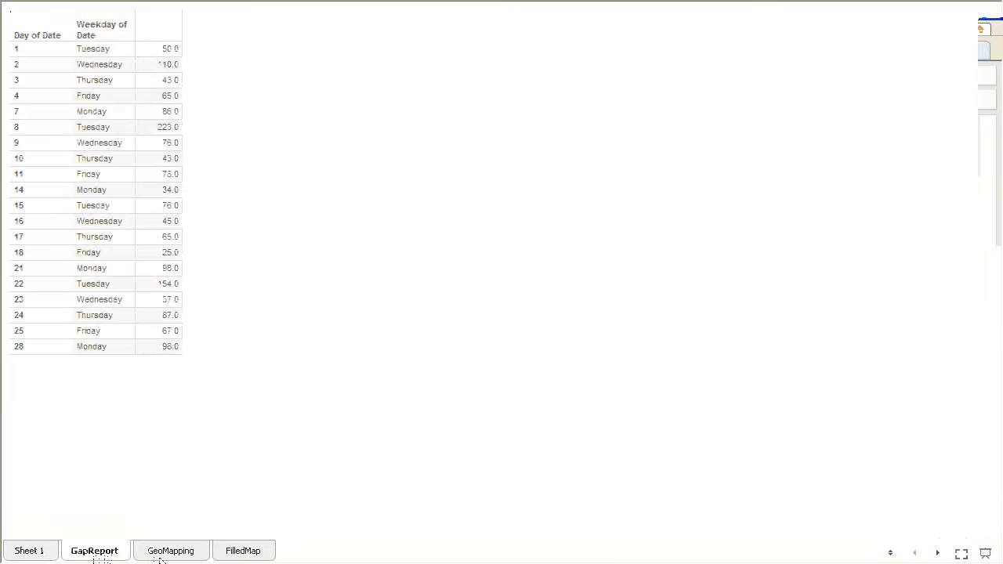
pyautogui.click(157, 557)
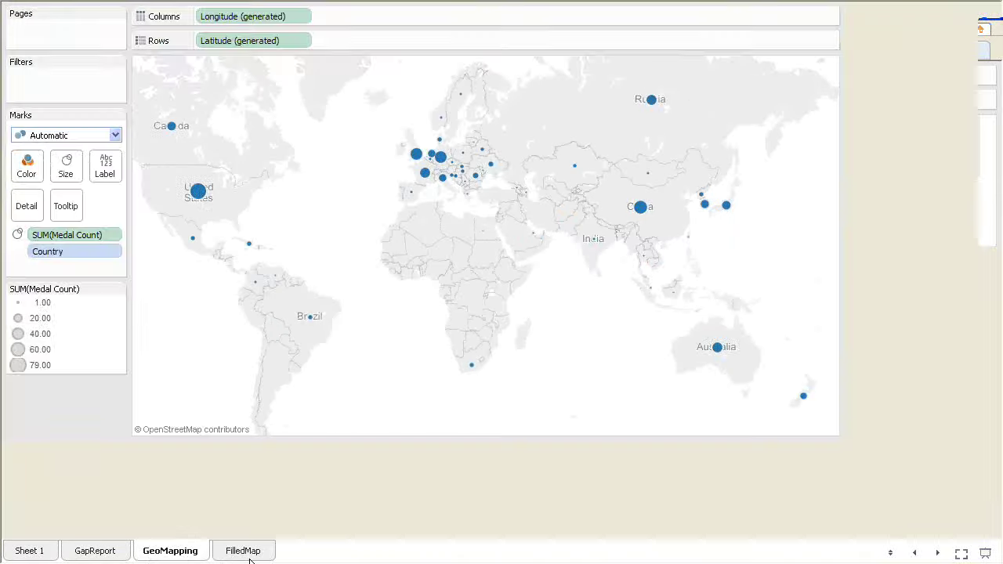
pyautogui.click(247, 553)
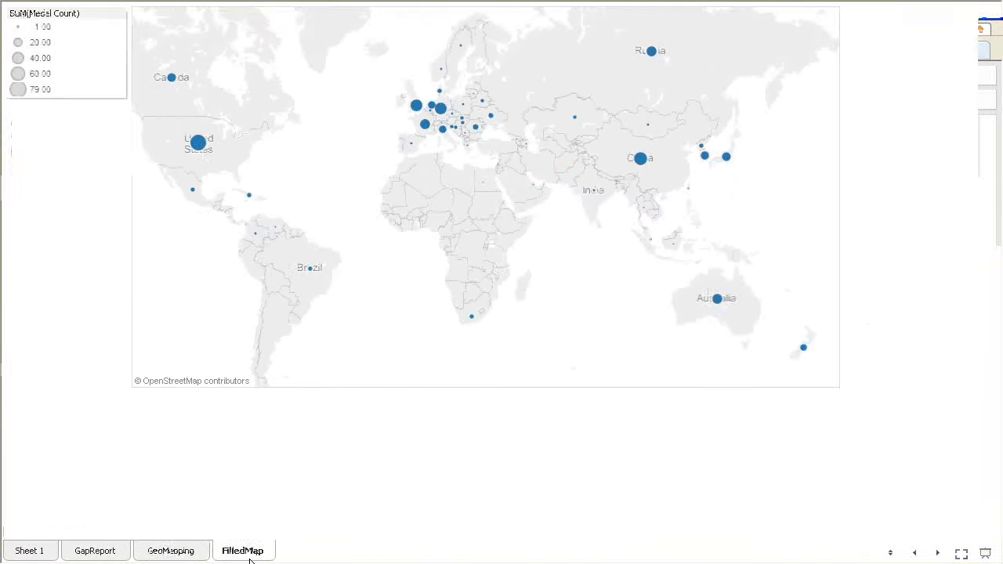
pyautogui.click(110, 555)
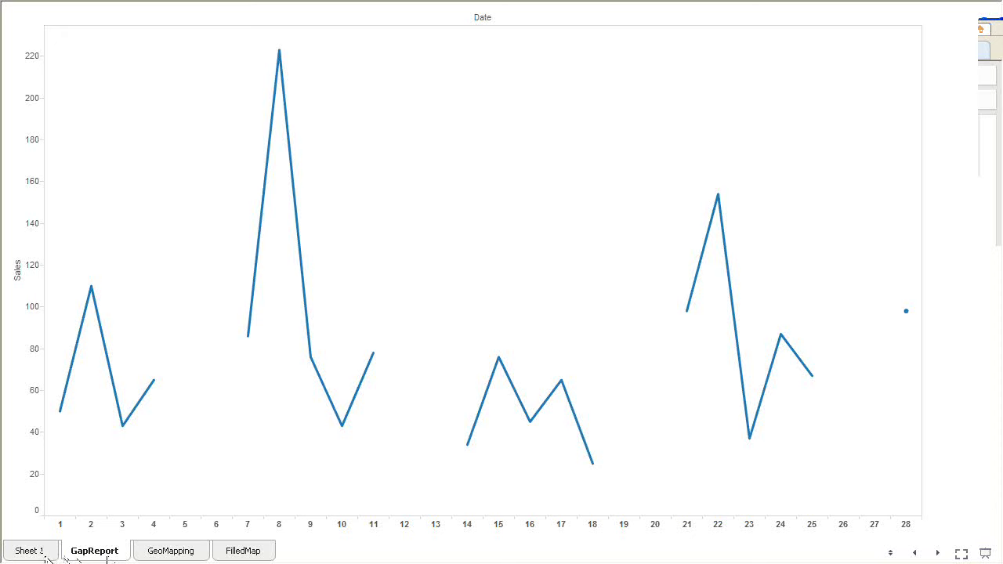
pyautogui.moveTo(45, 558)
pyautogui.mouseDown()
pyautogui.moveTo(8, 546)
pyautogui.moveTo(43, 556)
pyautogui.mouseUp()
pyautogui.press('Escape')
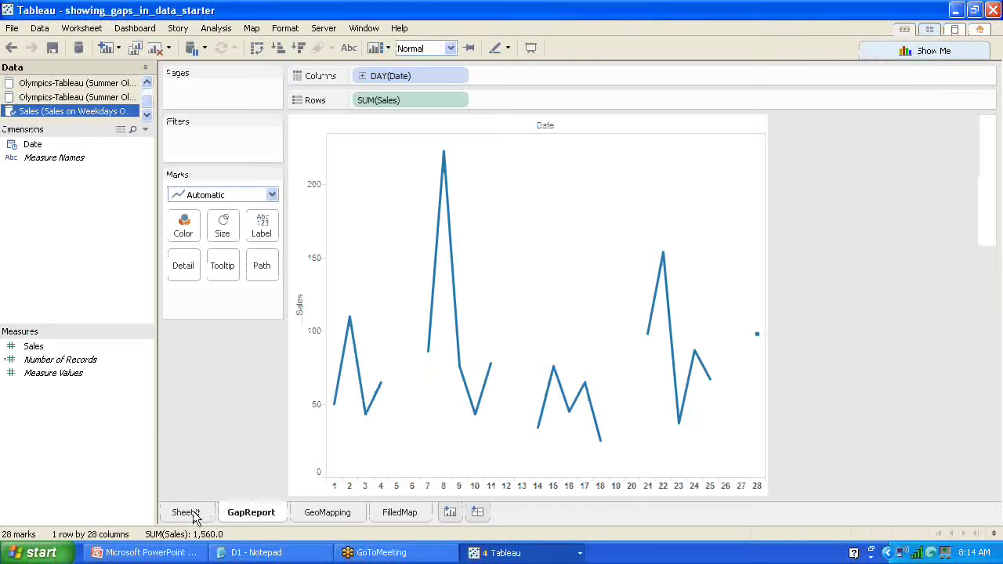
# Rename Sheet 1 to GapTabularReport.
pyautogui.click(194, 518)
pyautogui.doubleClick(192, 512)
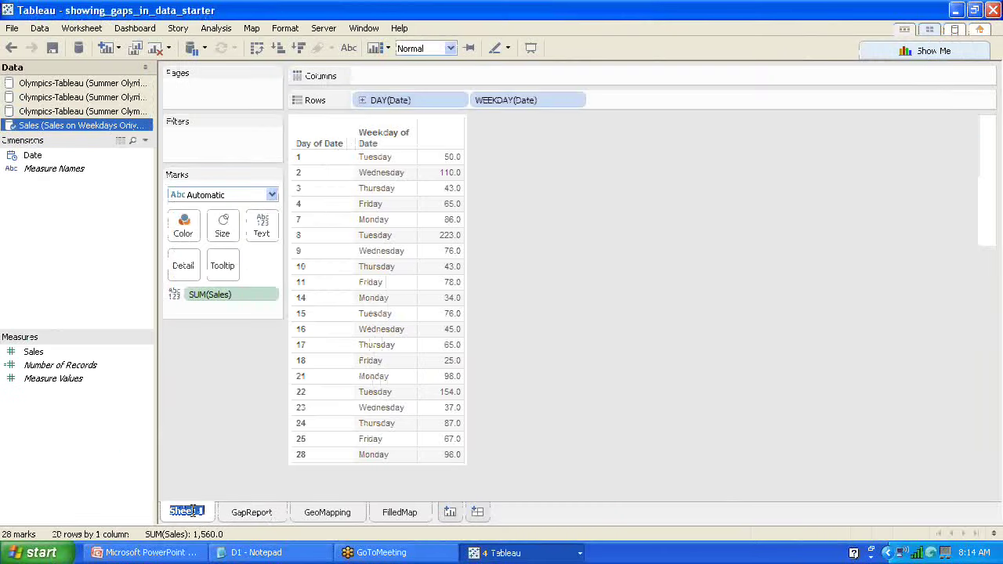
pyautogui.write('GapTabl')
pyautogui.write('ularReport')
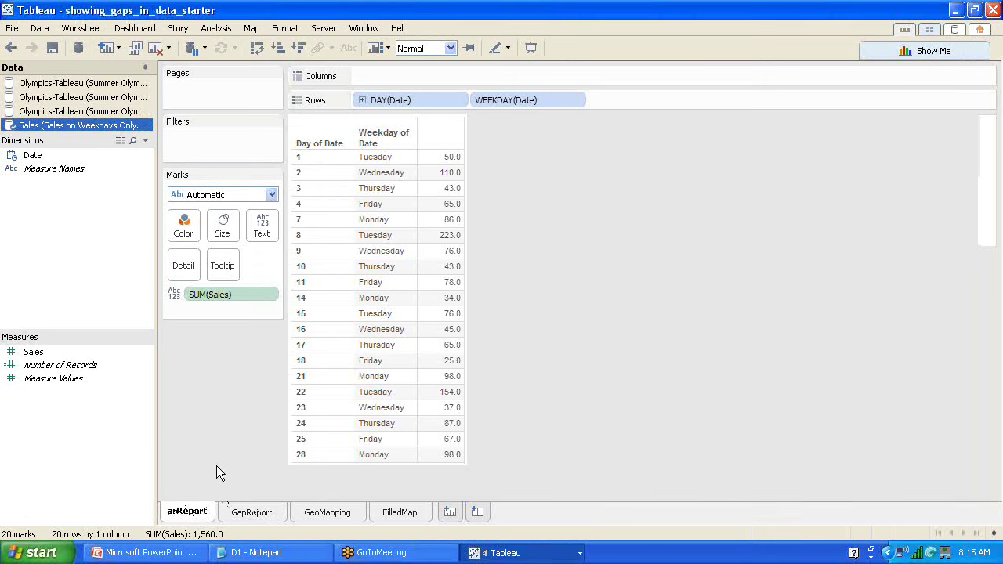
pyautogui.press('Return')
# Colour the GapTabularReport sheet tab blue and the GapReport sheet tab red.
pyautogui.rightClick(205, 521)
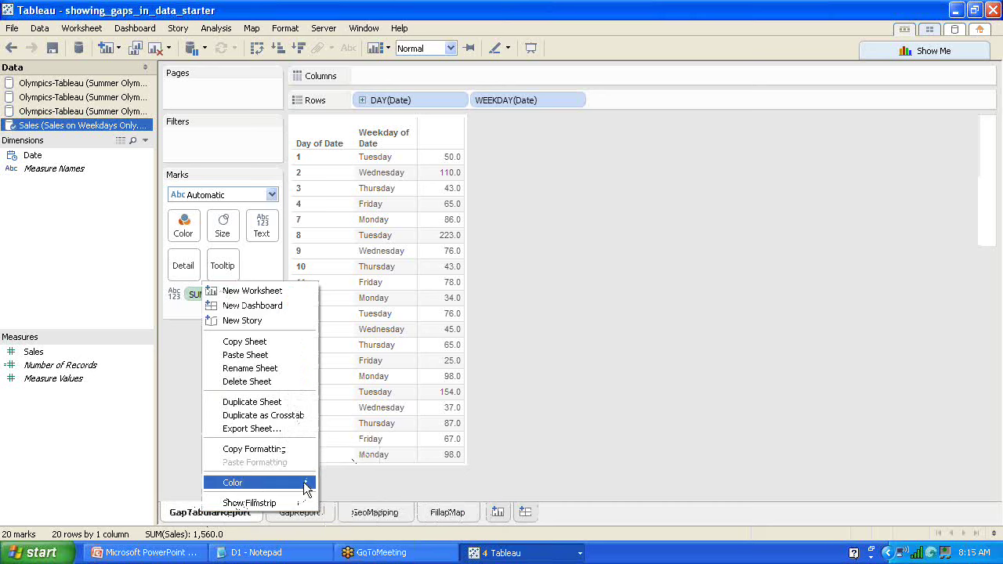
pyautogui.click(339, 474)
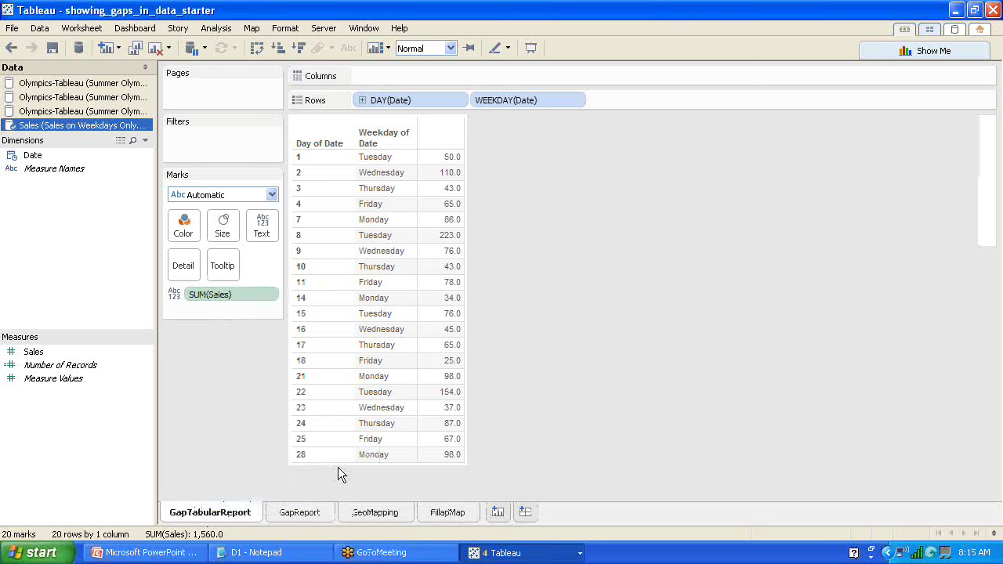
pyautogui.rightClick(298, 513)
pyautogui.moveTo(338, 484)
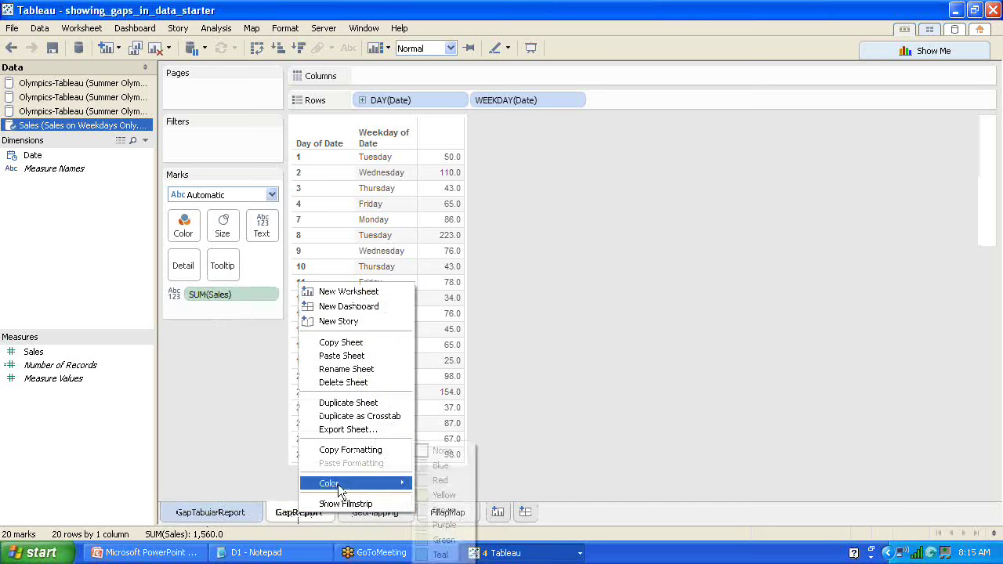
pyautogui.click(440, 481)
# Colour the GeoMapping sheet tab brown and the FilledMap sheet tab green.
pyautogui.rightClick(382, 515)
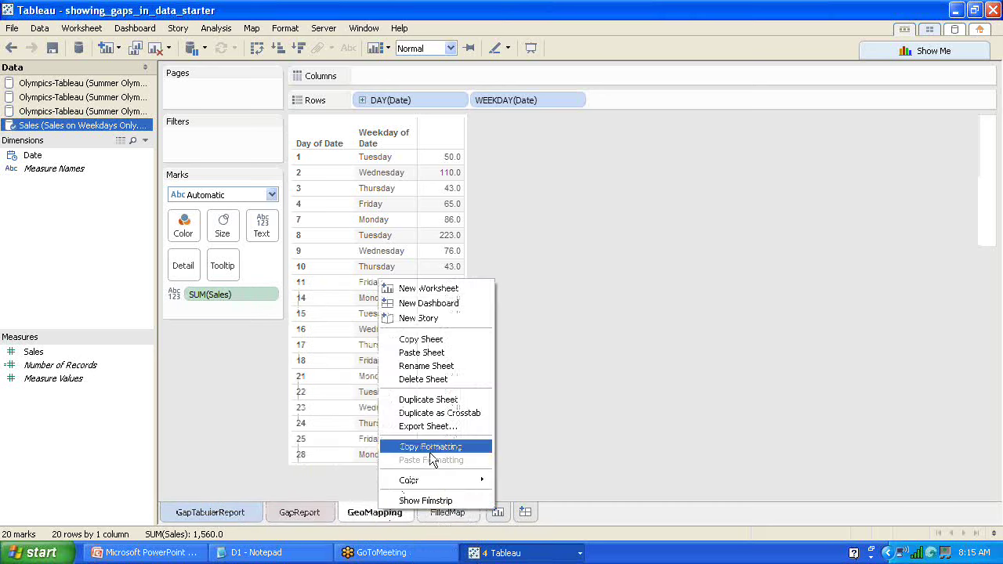
pyautogui.moveTo(474, 486)
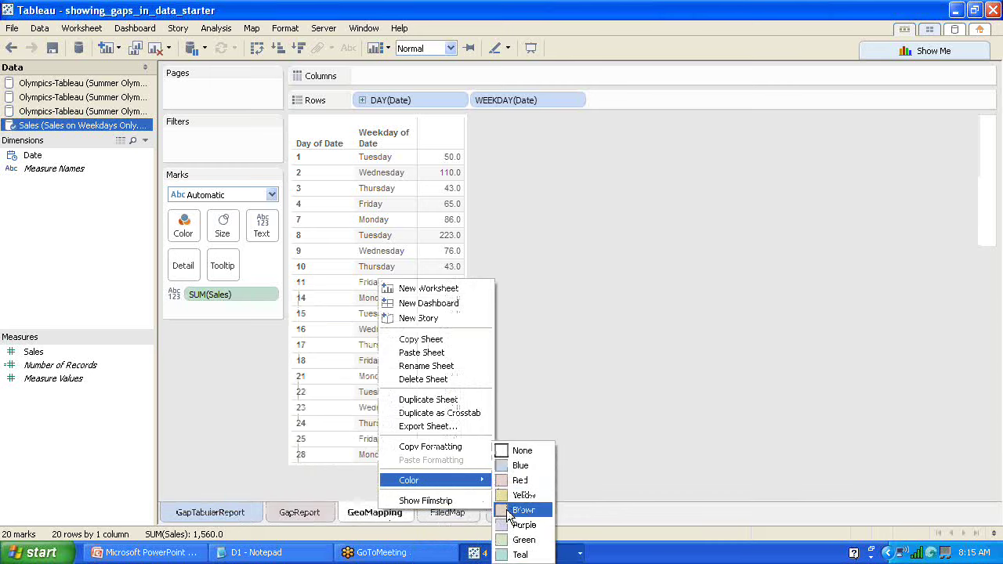
pyautogui.click(508, 514)
pyautogui.rightClick(453, 513)
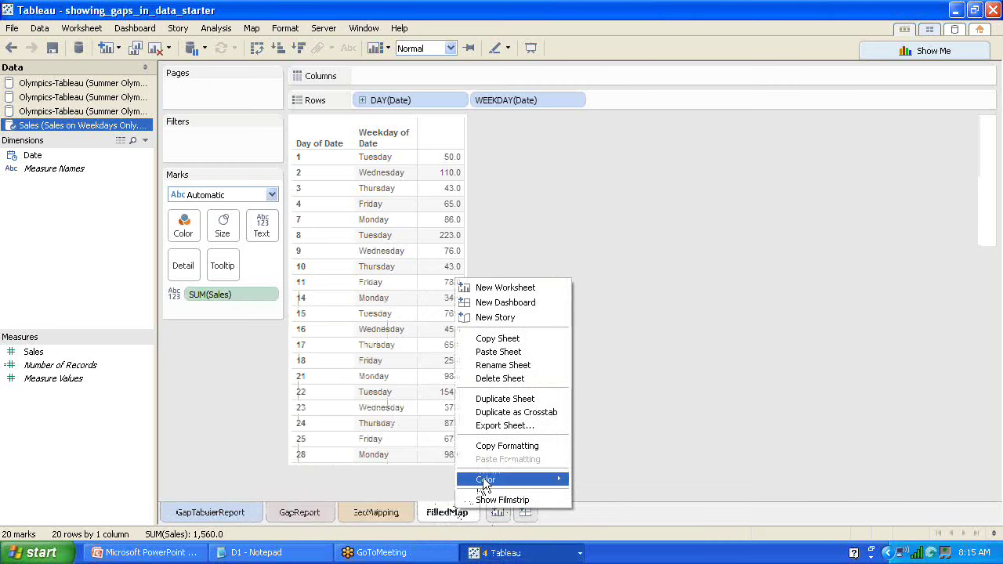
pyautogui.moveTo(484, 485)
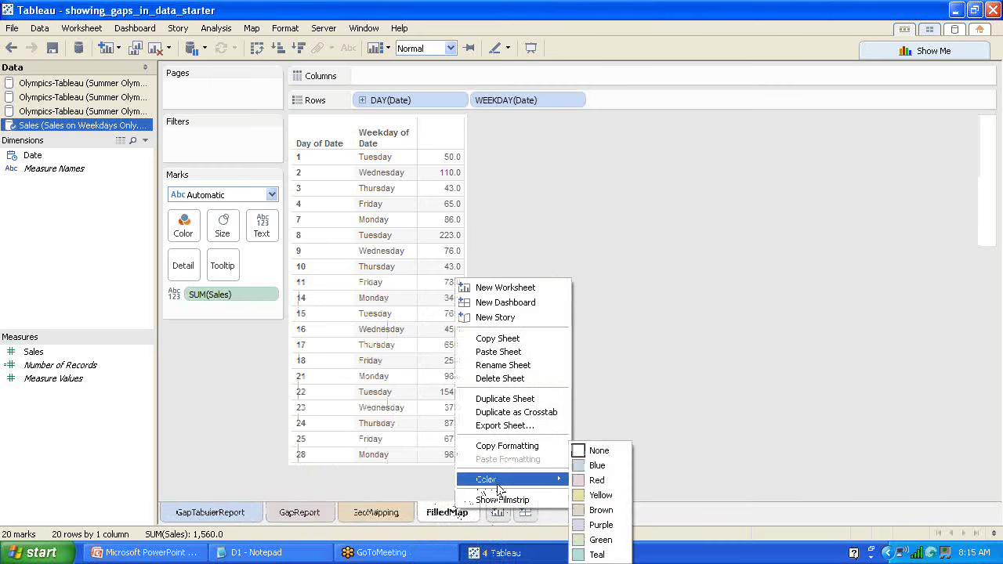
pyautogui.click(599, 541)
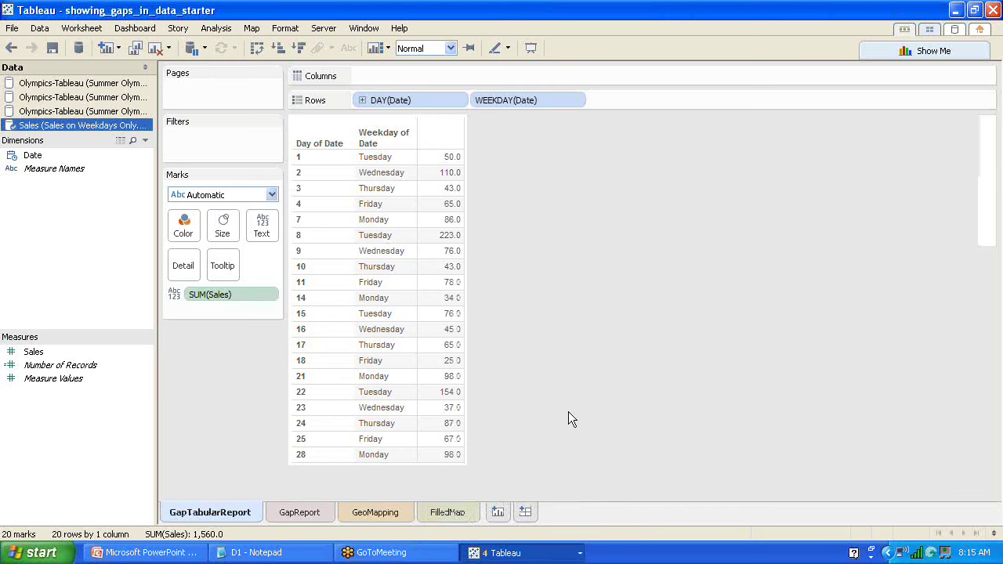
# Show the workbook in presentation mode and go through the coloured sheets from GapTabularReport to FilledMap.
pyautogui.click(528, 49)
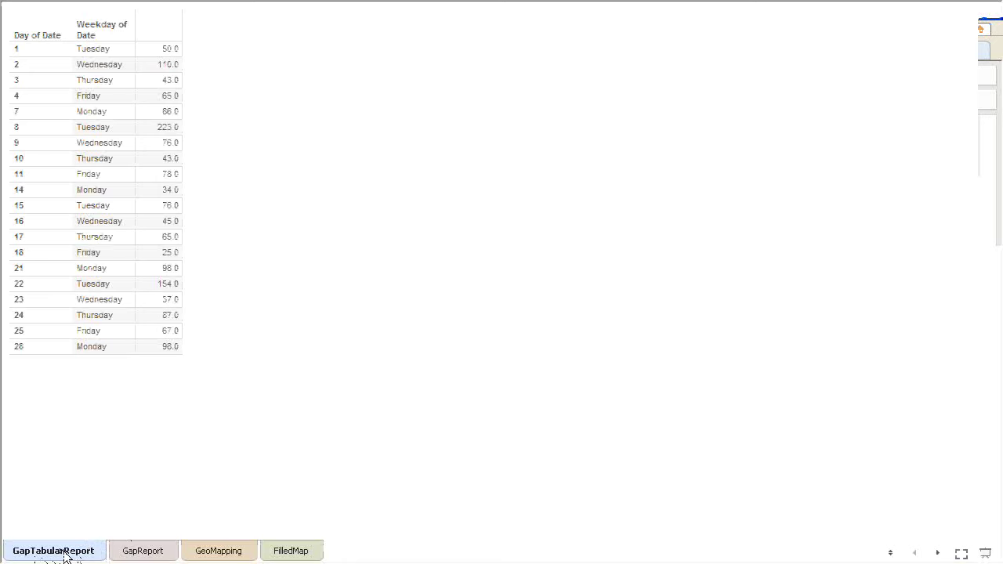
pyautogui.click(135, 552)
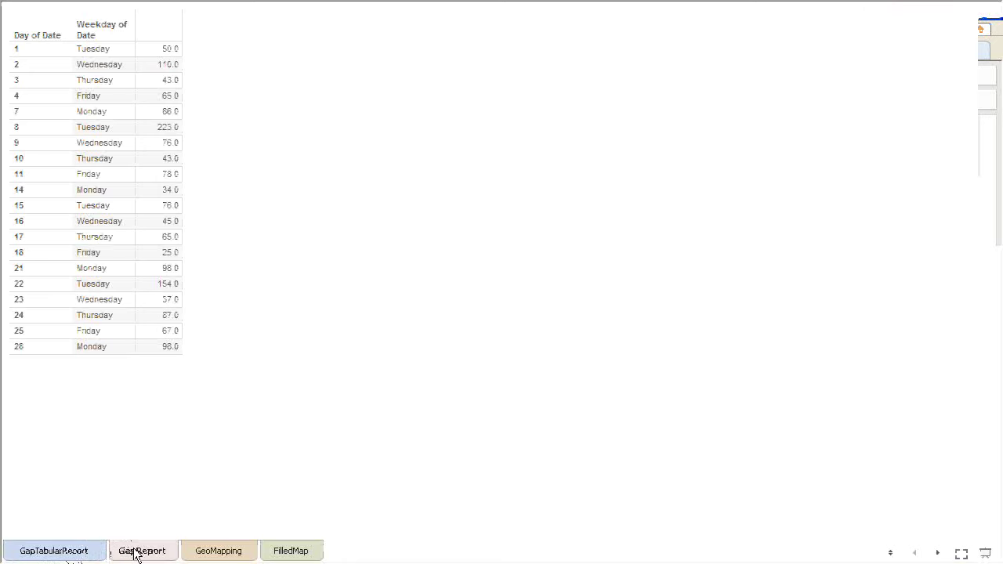
pyautogui.click(205, 553)
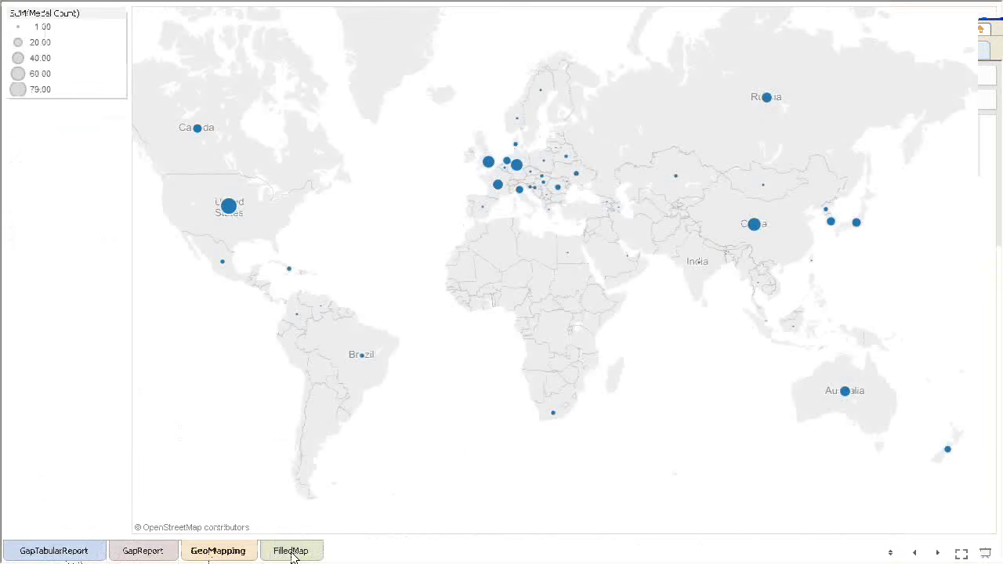
pyautogui.click(291, 552)
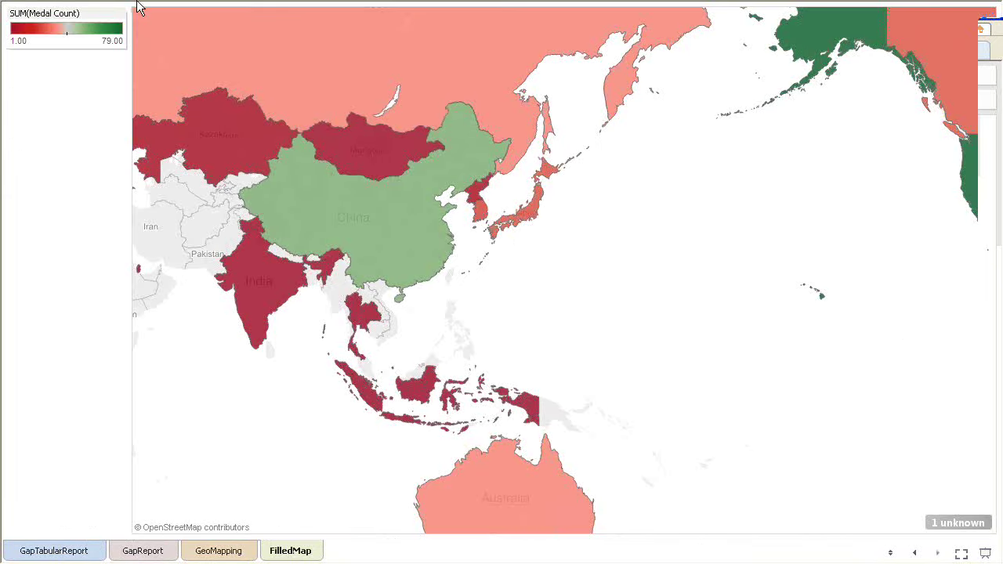
# Zoom out the filled map, check China's tooltip and the unknown-location indicator, and leave presentation mode.
pyautogui.click(144, 39)
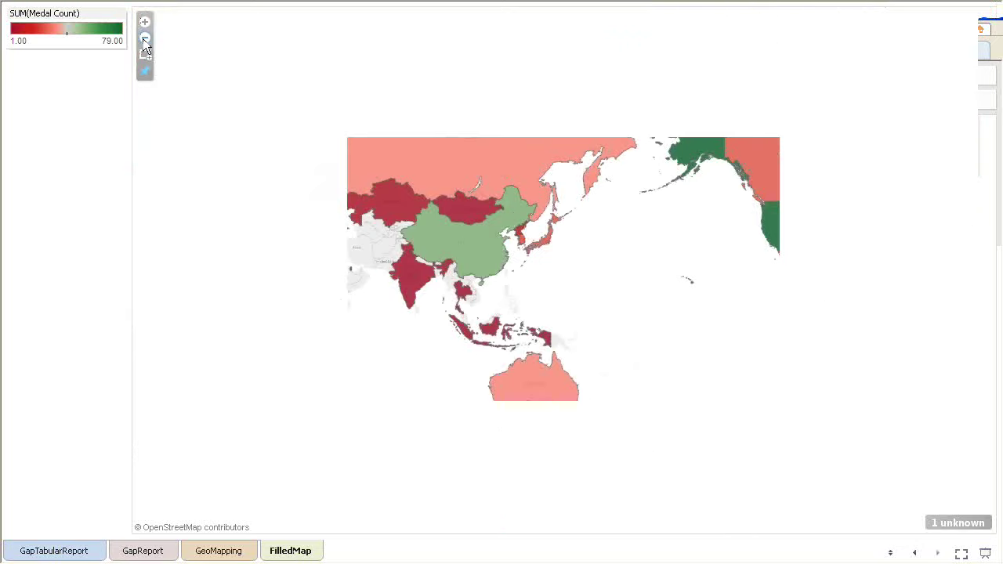
pyautogui.moveTo(466, 256)
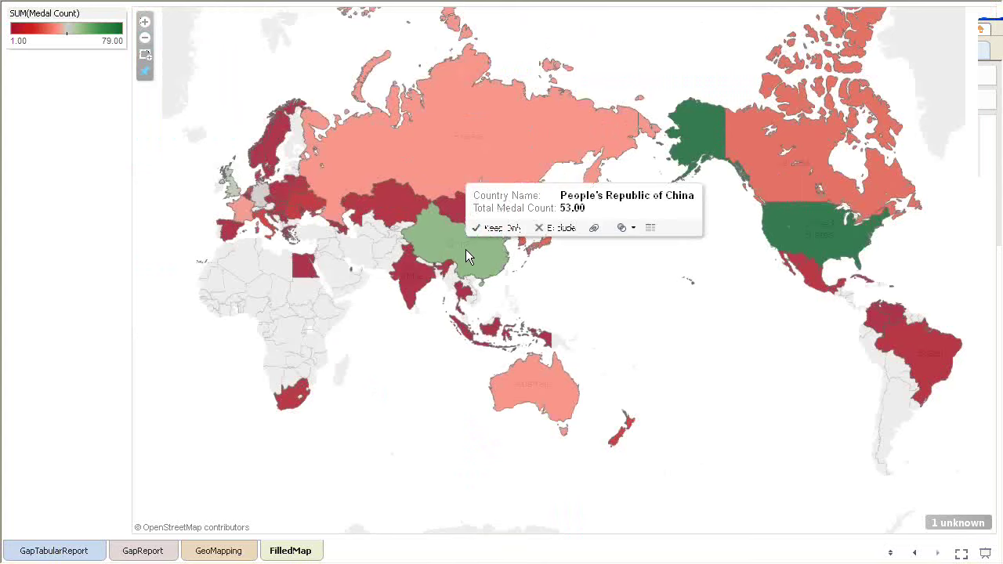
pyautogui.moveTo(412, 135)
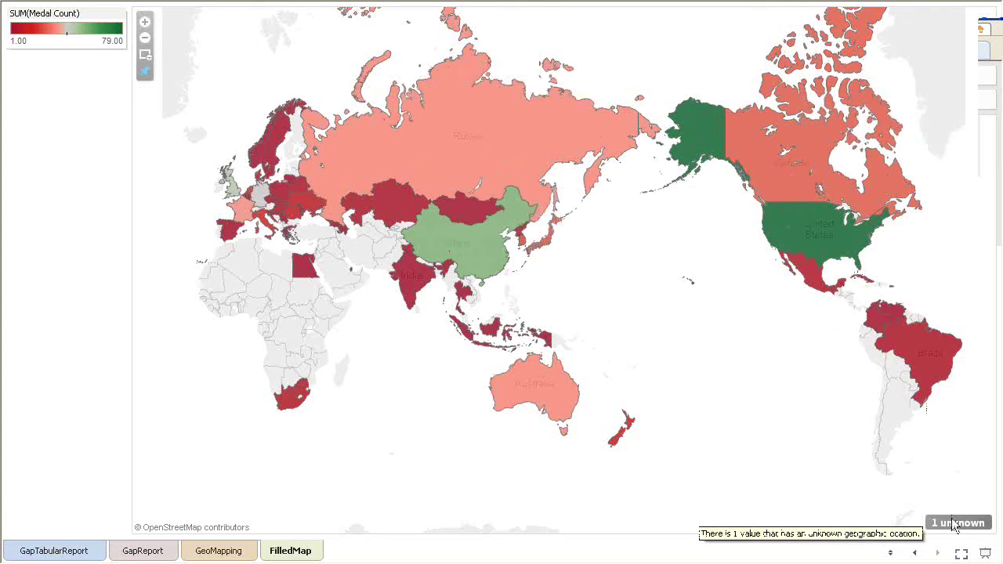
pyautogui.press('Escape')
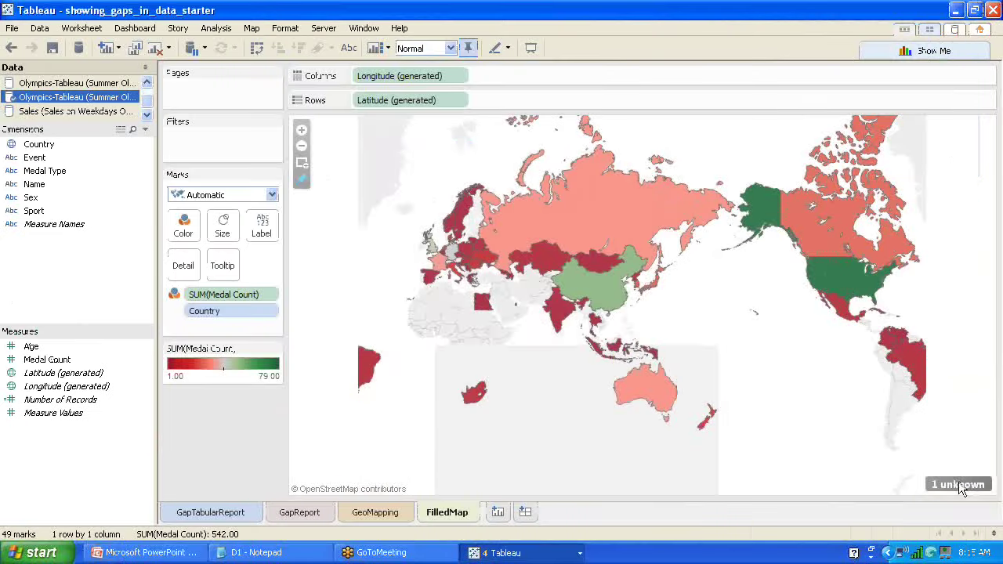
# Edit the map's unknown country location, matching Taipei (Chinese Taipei) to Taiwan.
pyautogui.click(959, 484)
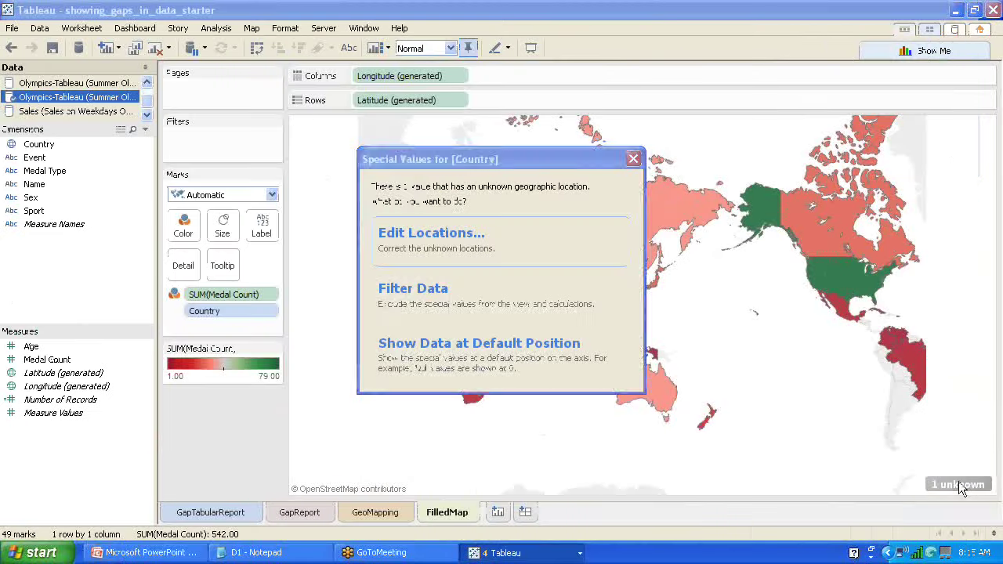
pyautogui.click(451, 247)
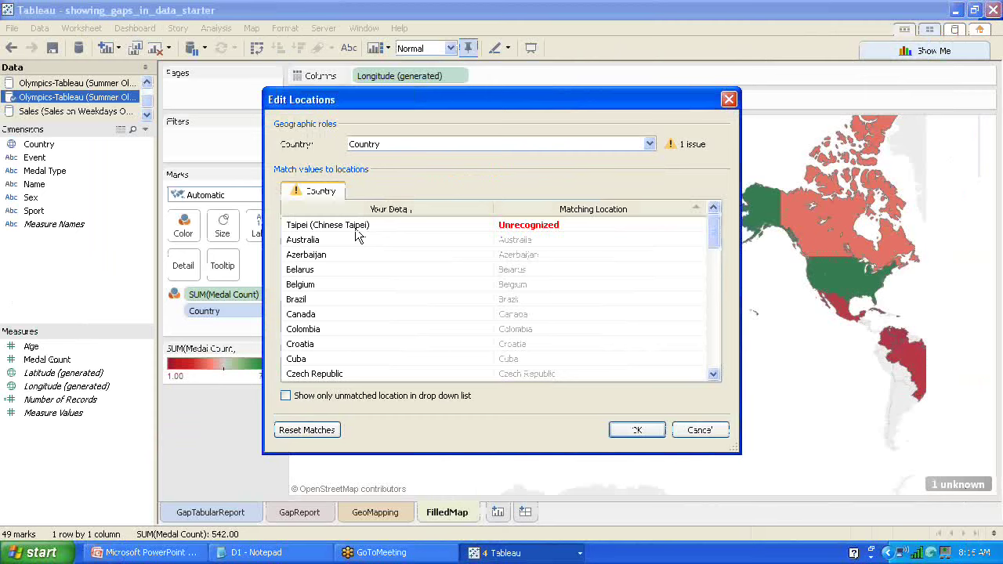
pyautogui.click(636, 226)
pyautogui.click(701, 225)
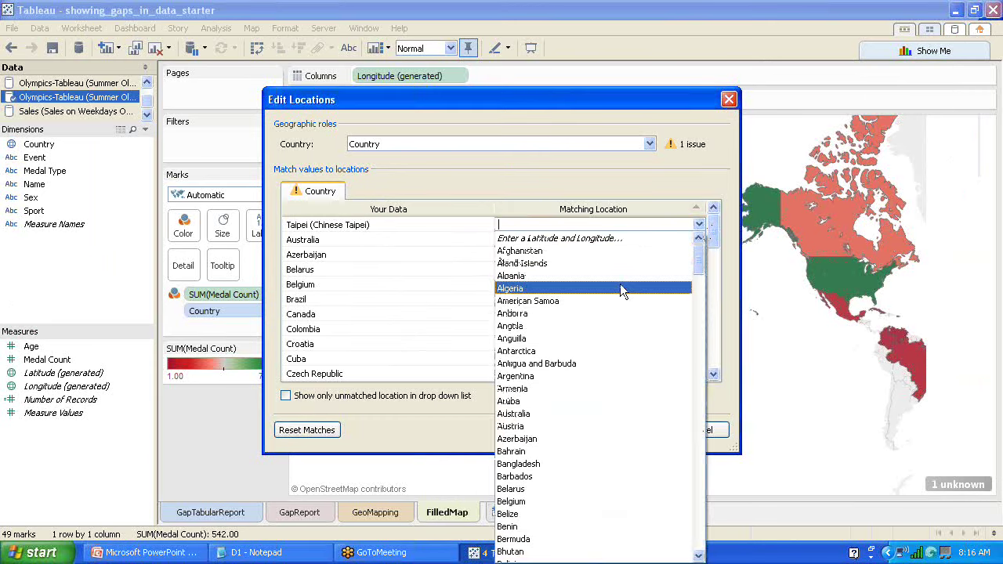
pyautogui.press('t')
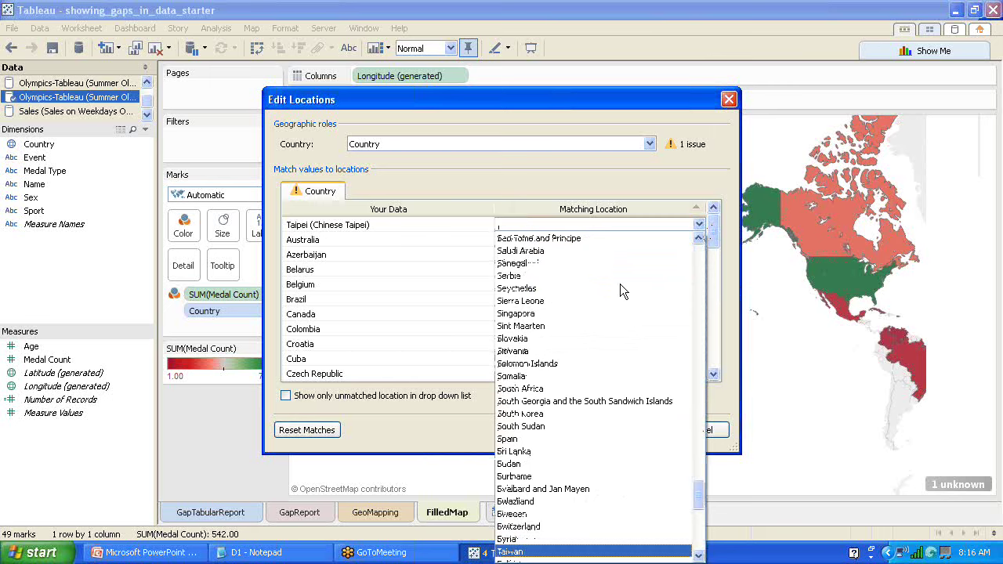
pyautogui.click(556, 552)
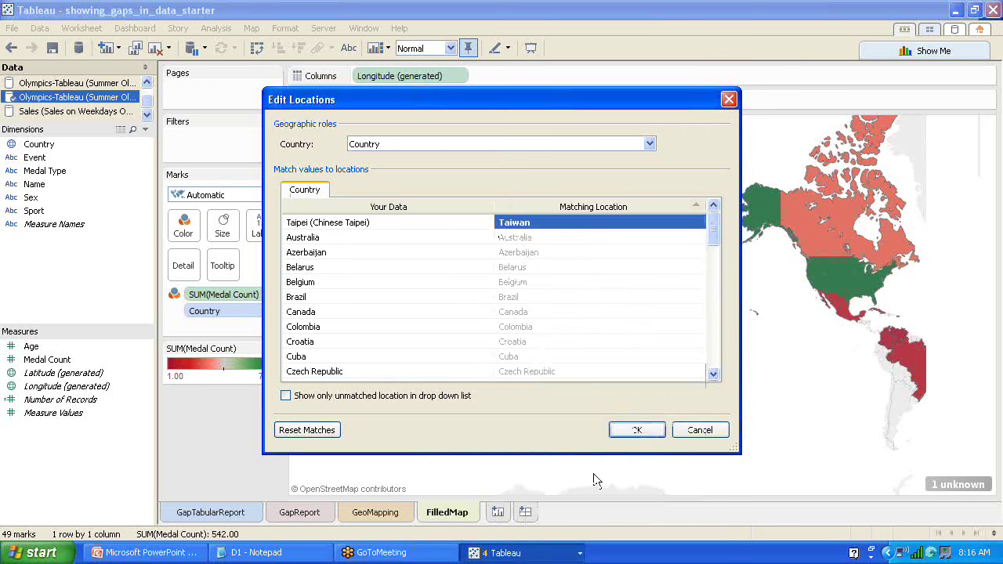
pyautogui.click(637, 430)
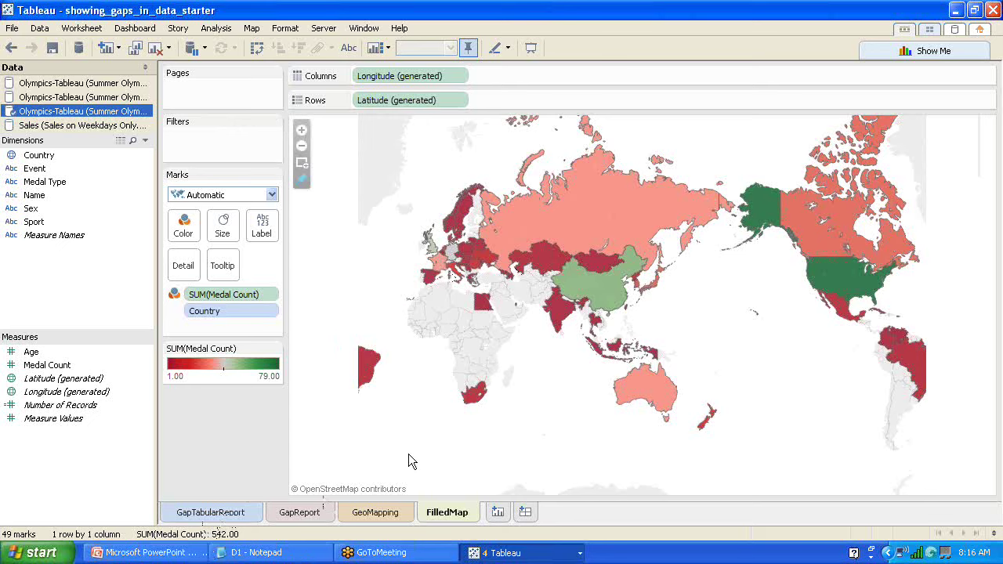
# Go through the GapTabularReport, GapReport, GeoMapping and FilledMap sheets in order.
pyautogui.click(212, 513)
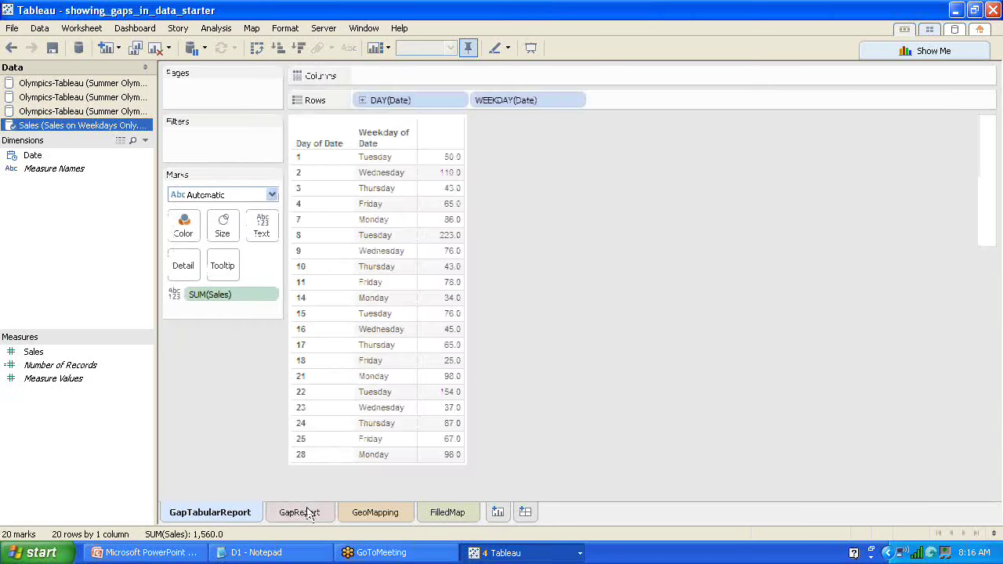
pyautogui.click(305, 513)
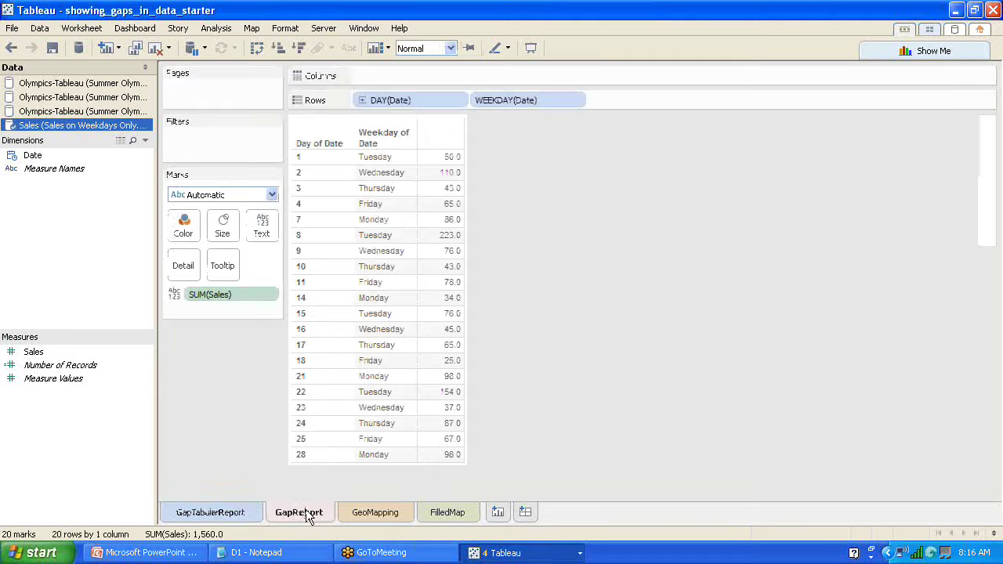
pyautogui.click(360, 514)
pyautogui.click(440, 513)
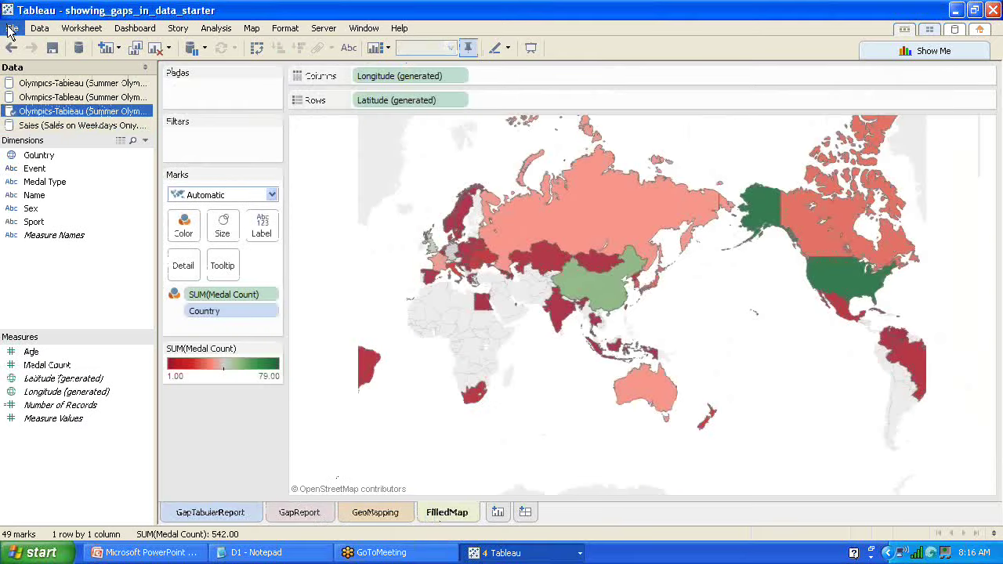
# Save the workbook in the Starters folder under the new name TrainingDay3 as a Tableau Packaged Workbook (*.twbx).
pyautogui.click(52, 48)
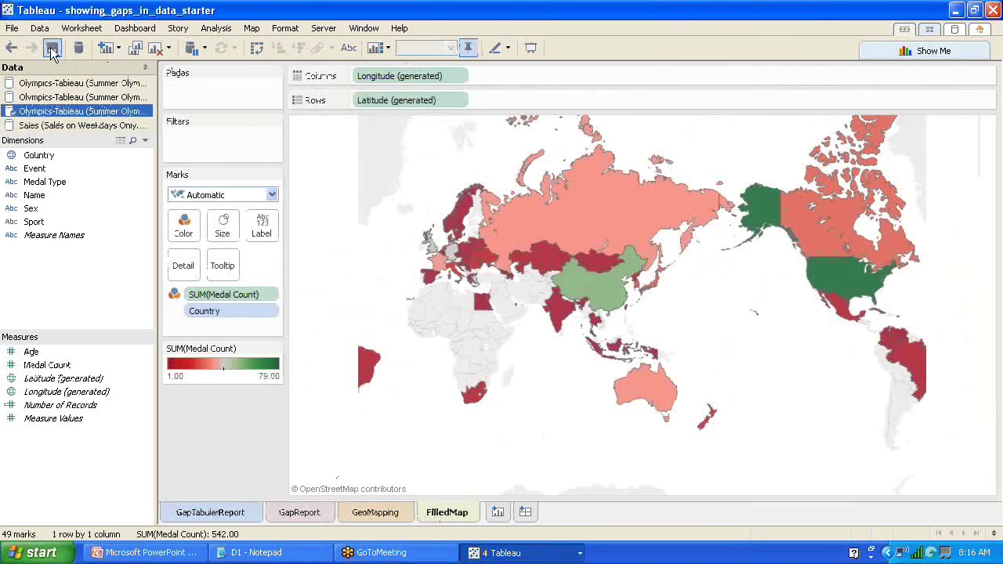
pyautogui.click(11, 29)
pyautogui.click(29, 106)
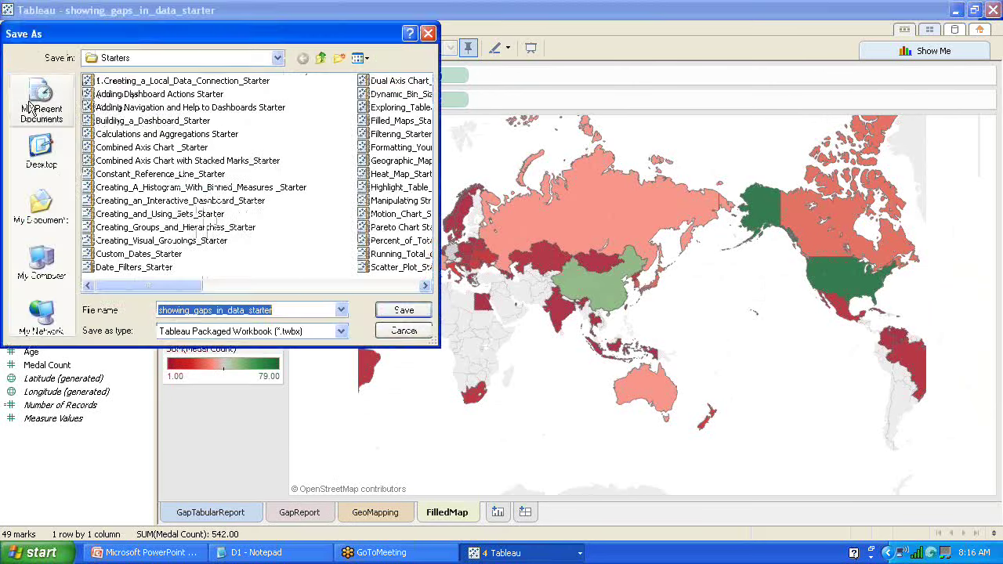
pyautogui.click(342, 332)
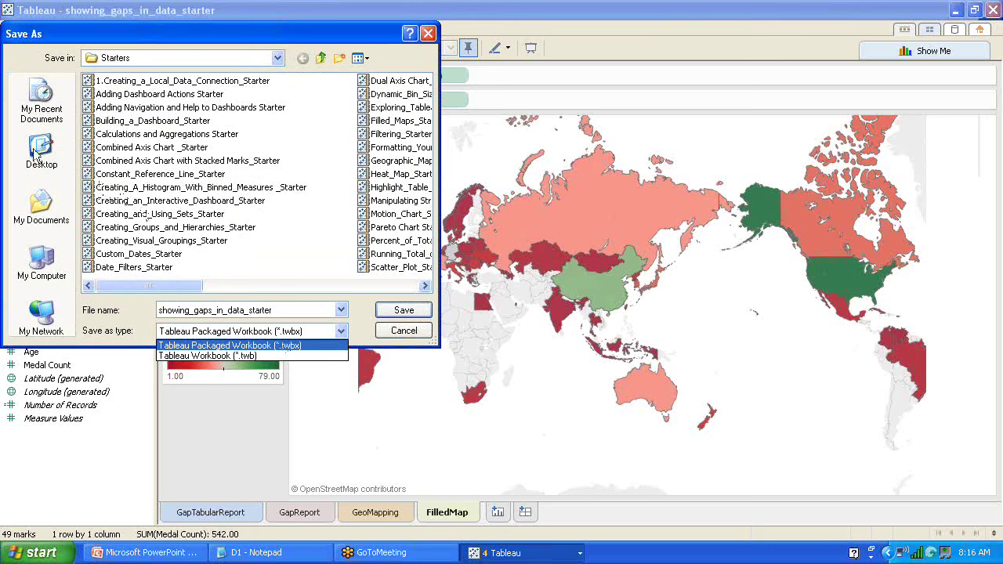
pyautogui.click(307, 311)
pyautogui.doubleClick(297, 306)
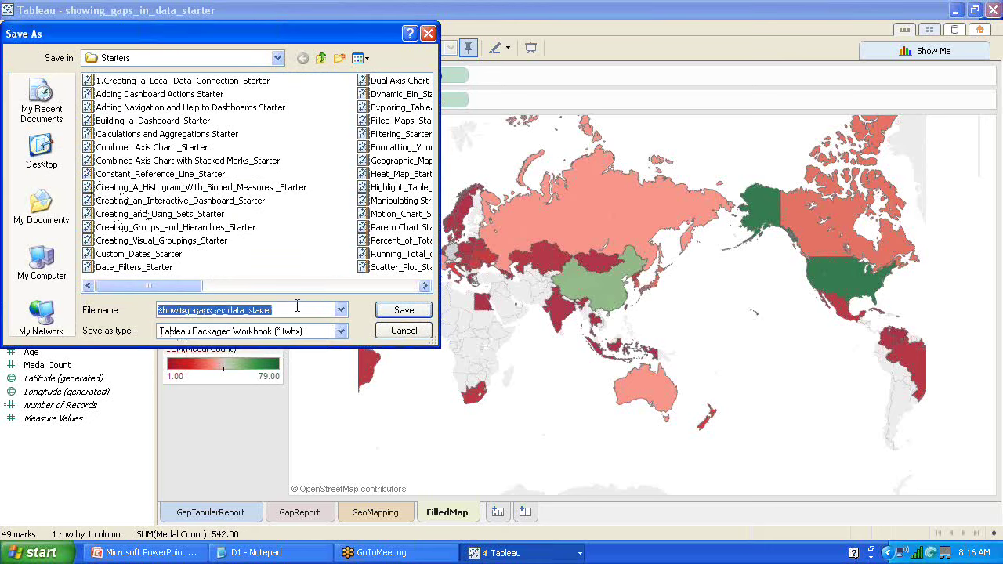
pyautogui.write('Tes')
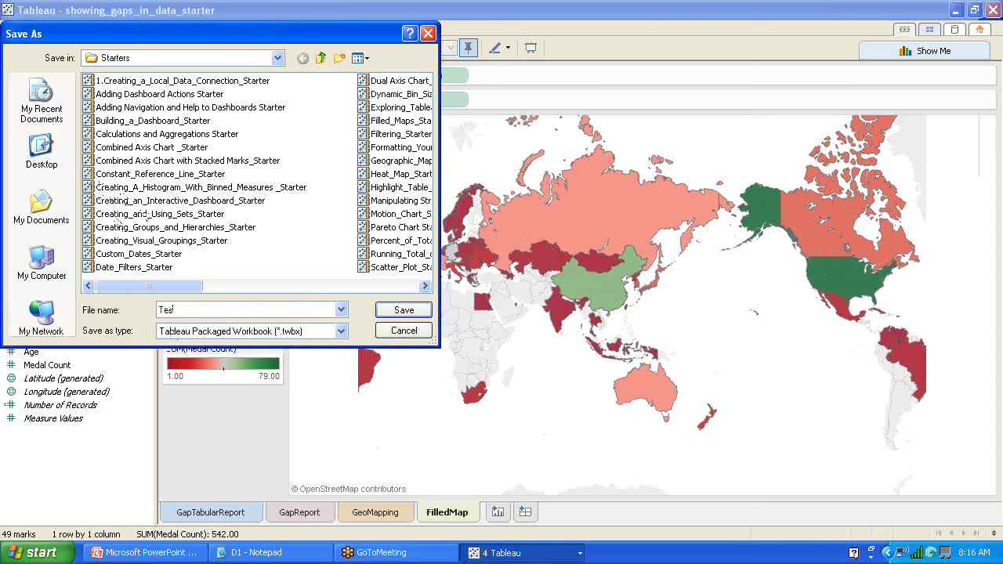
pyautogui.press('BackSpace')
pyautogui.press('BackSpace')
pyautogui.write('rainingDay3')
pyautogui.click(408, 310)
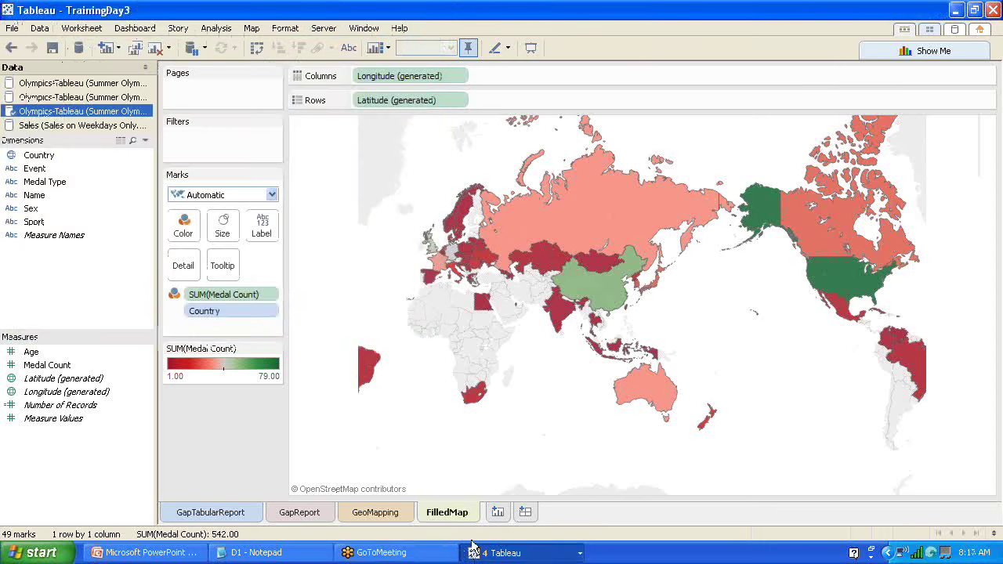
# Add a blank worksheet and import the packaged workbook TrainingDay3 from the Starters folder into the current workbook.
pyautogui.click(497, 513)
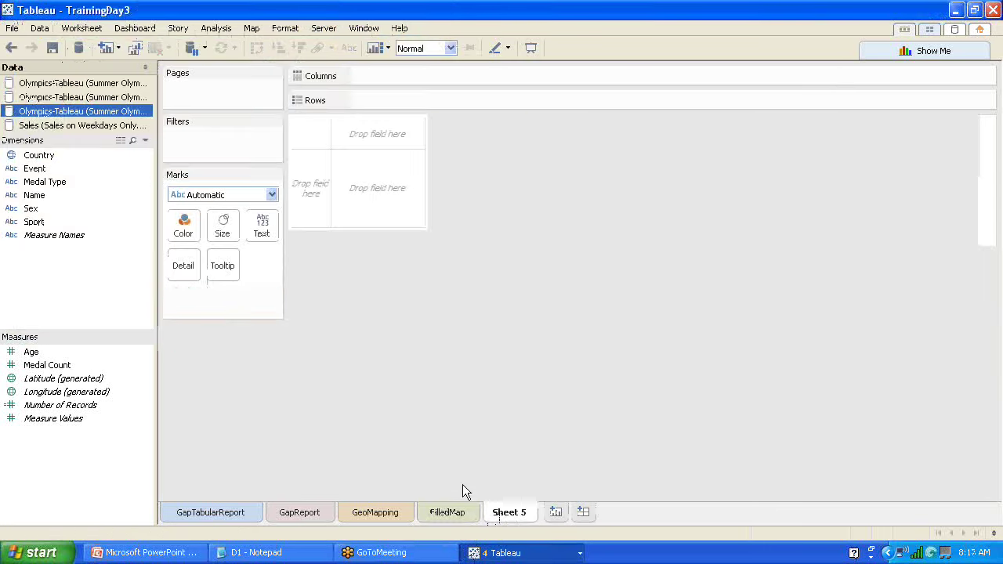
pyautogui.click(12, 30)
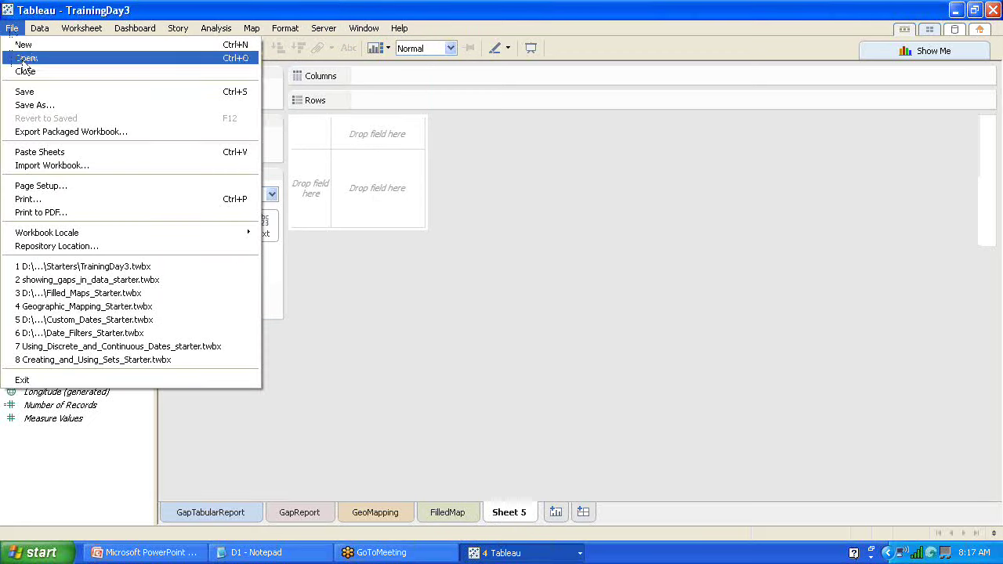
pyautogui.click(49, 166)
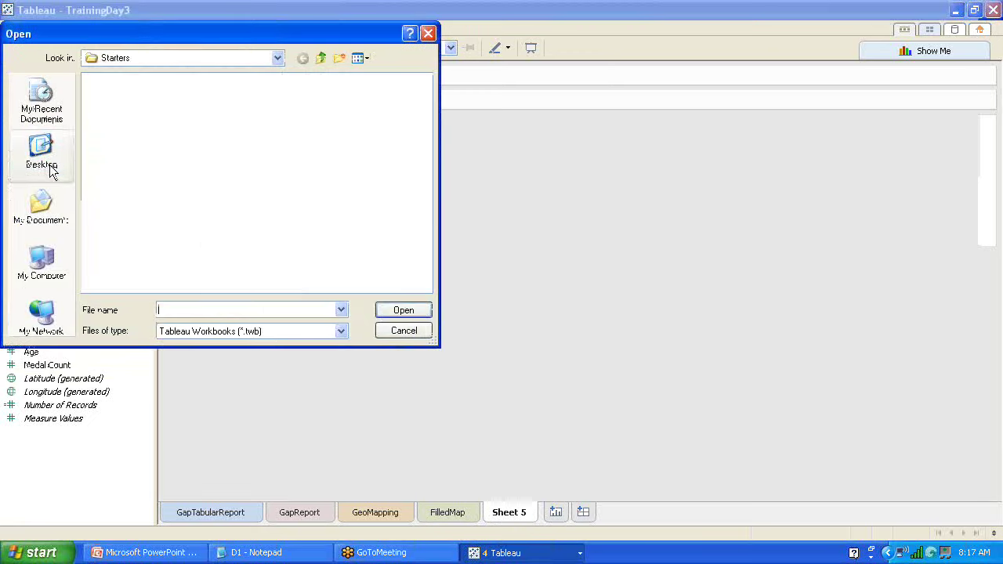
pyautogui.click(290, 338)
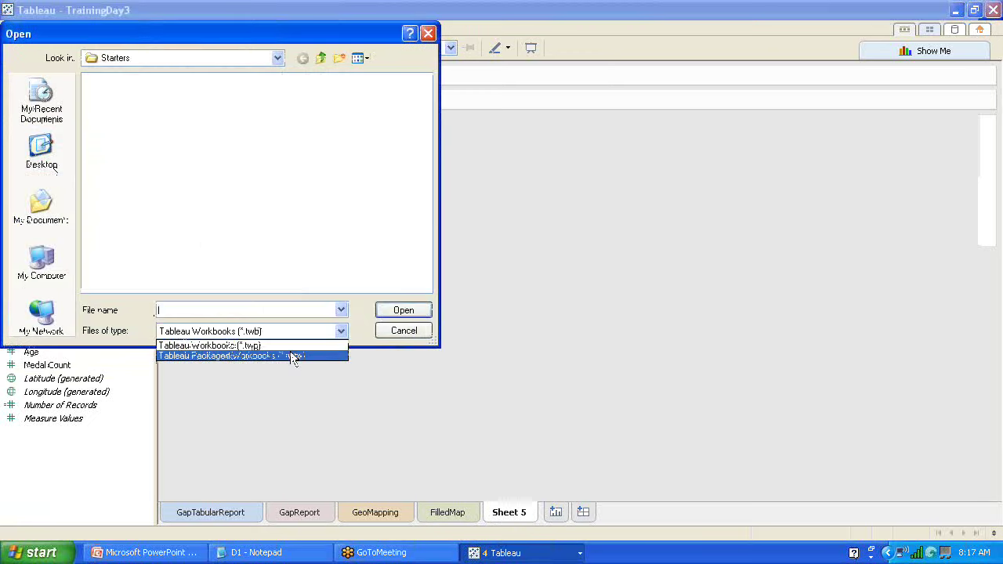
pyautogui.click(290, 351)
pyautogui.click(195, 189)
pyautogui.press('t')
pyautogui.press('t')
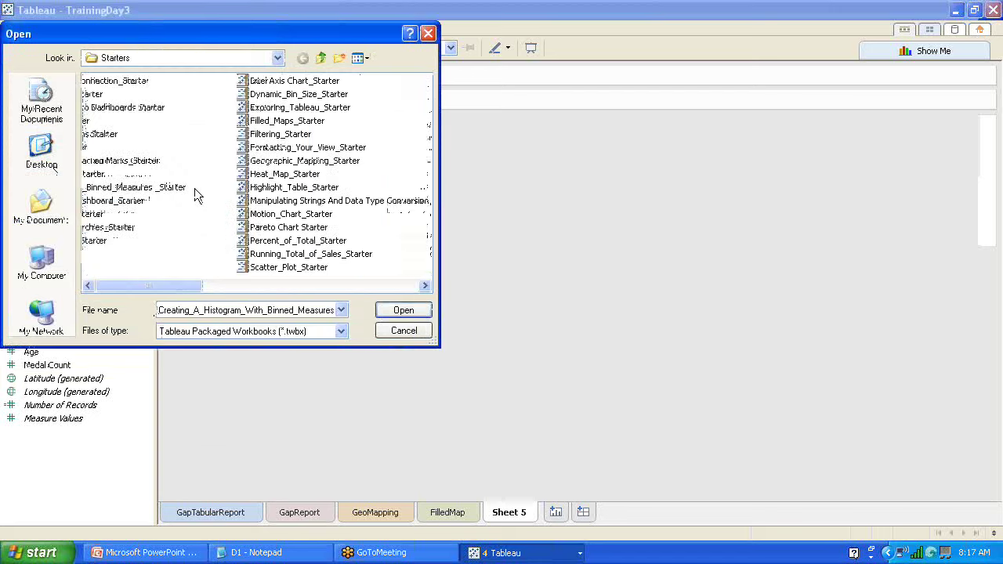
pyautogui.press('t')
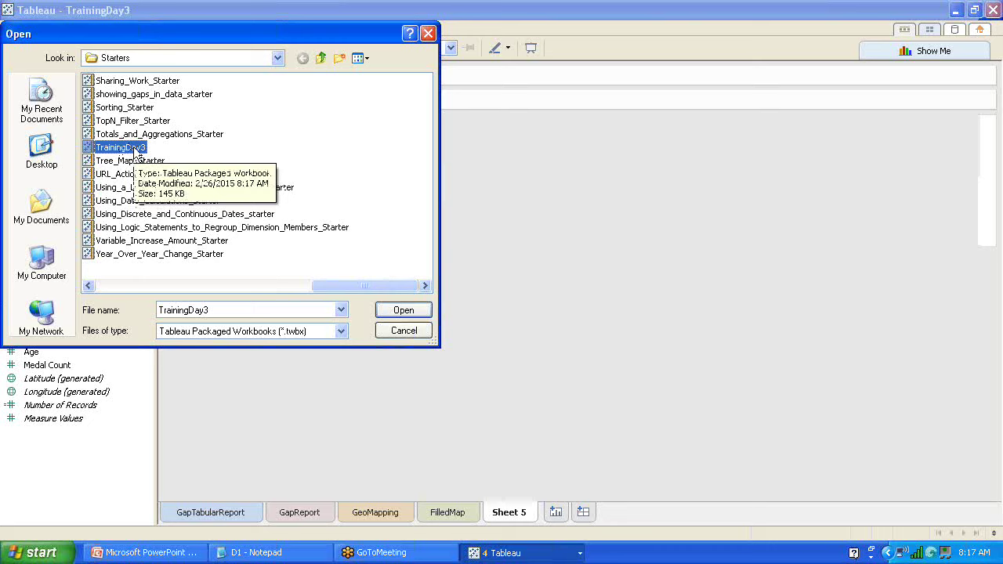
pyautogui.click(403, 310)
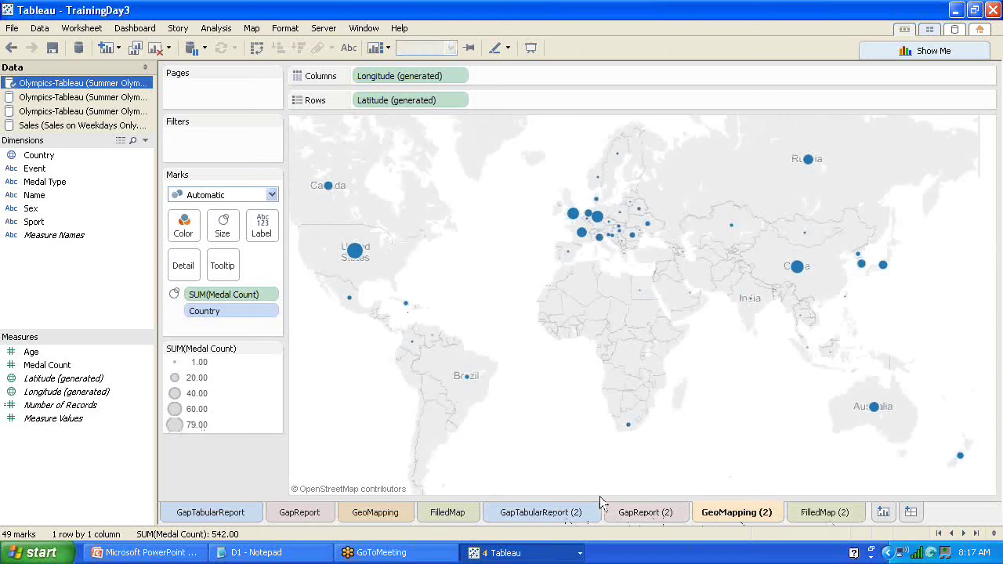
# Compare GapTabularReport (2) with the original sheet and review the imported GapReport (2), GeoMapping (2) and FilledMap (2) copies.
pyautogui.click(543, 514)
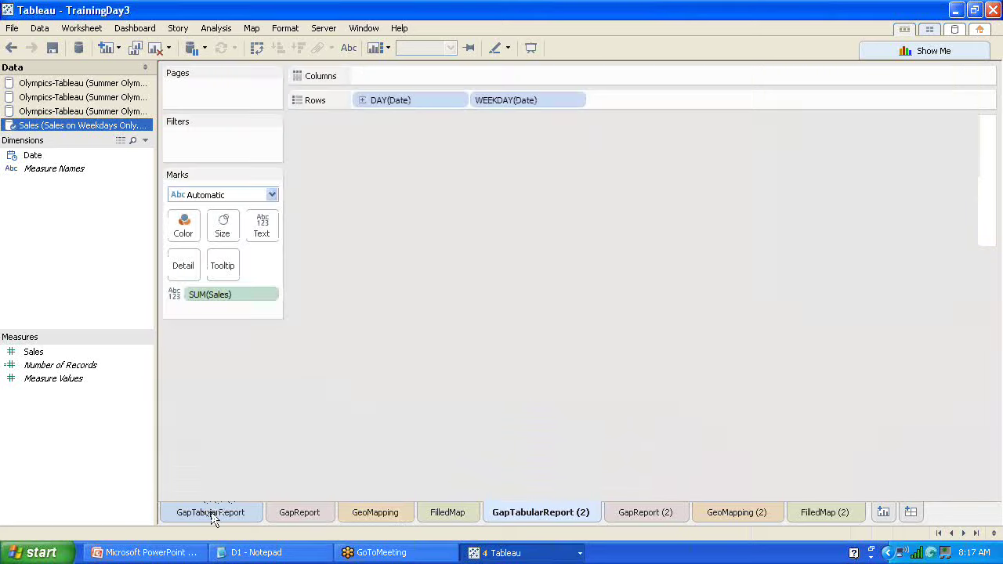
pyautogui.click(215, 513)
pyautogui.click(580, 514)
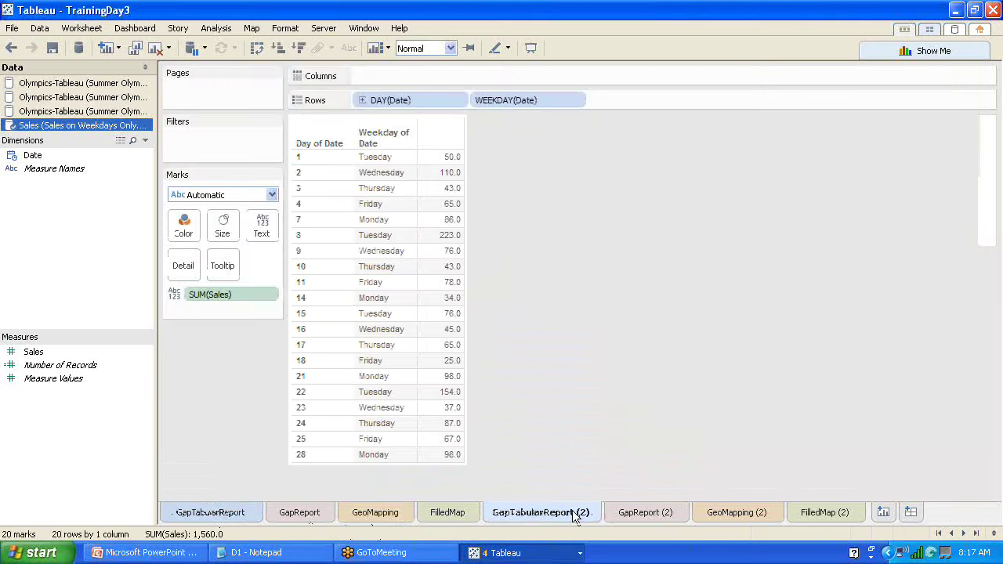
pyautogui.click(651, 515)
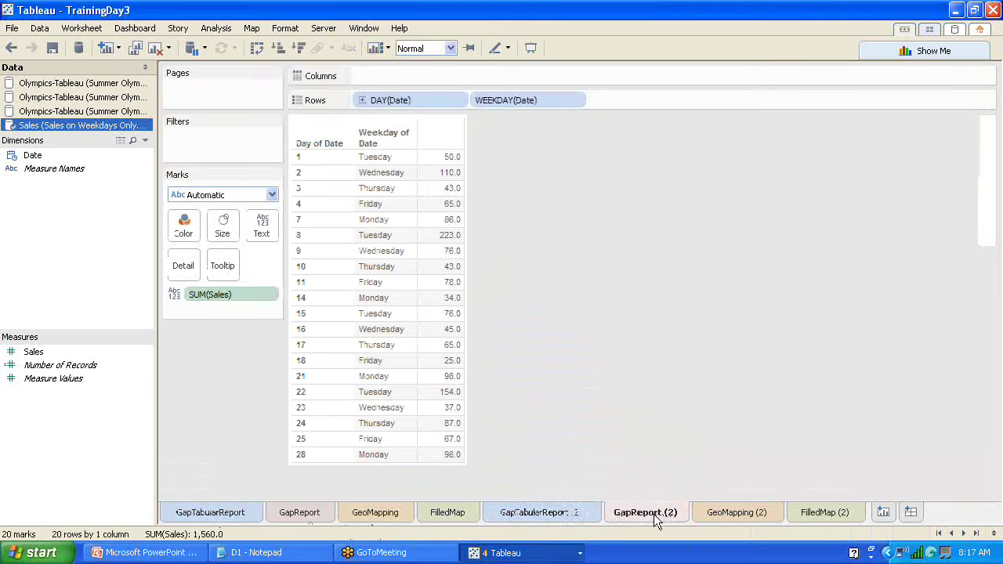
pyautogui.click(733, 512)
pyautogui.click(836, 517)
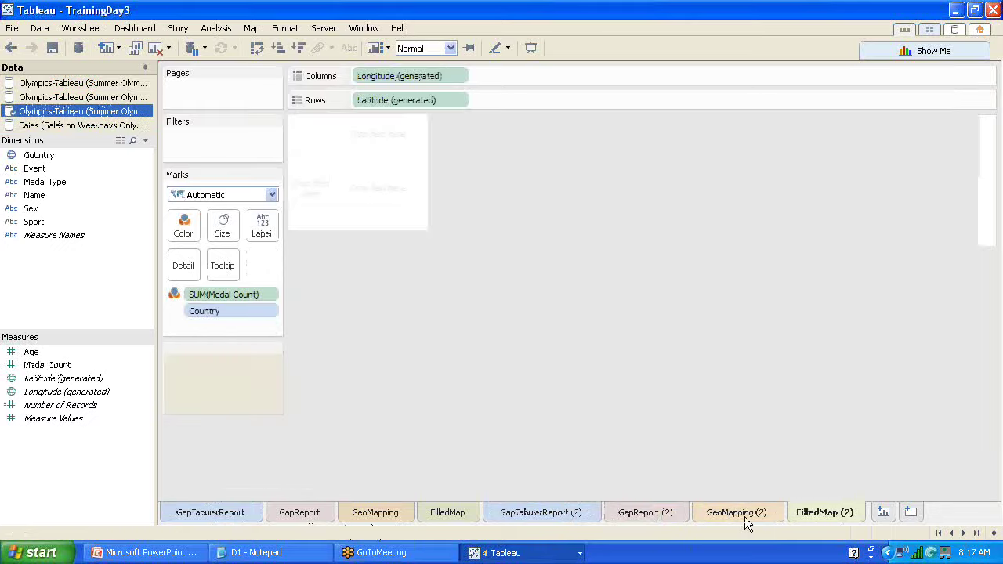
pyautogui.click(744, 516)
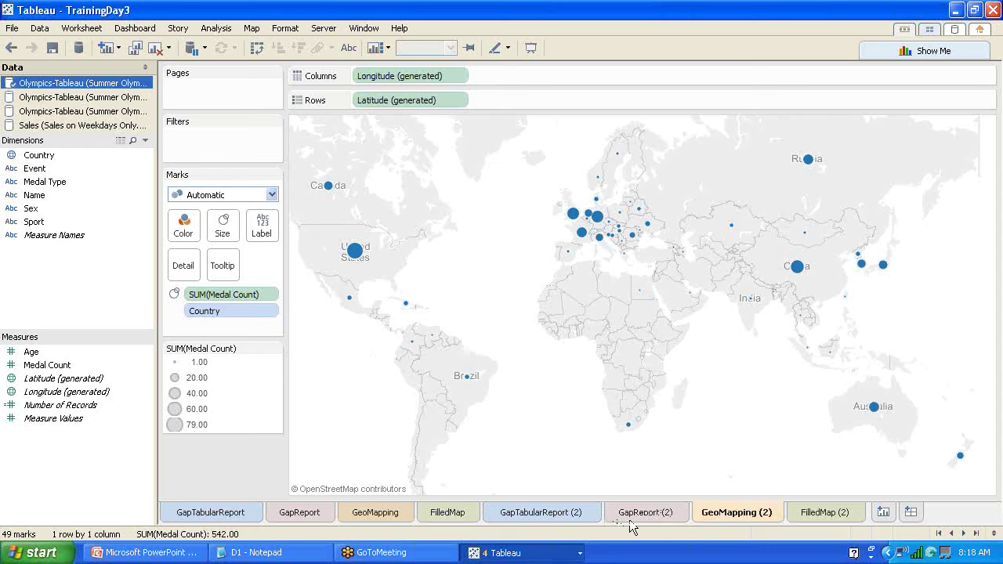
pyautogui.click(649, 512)
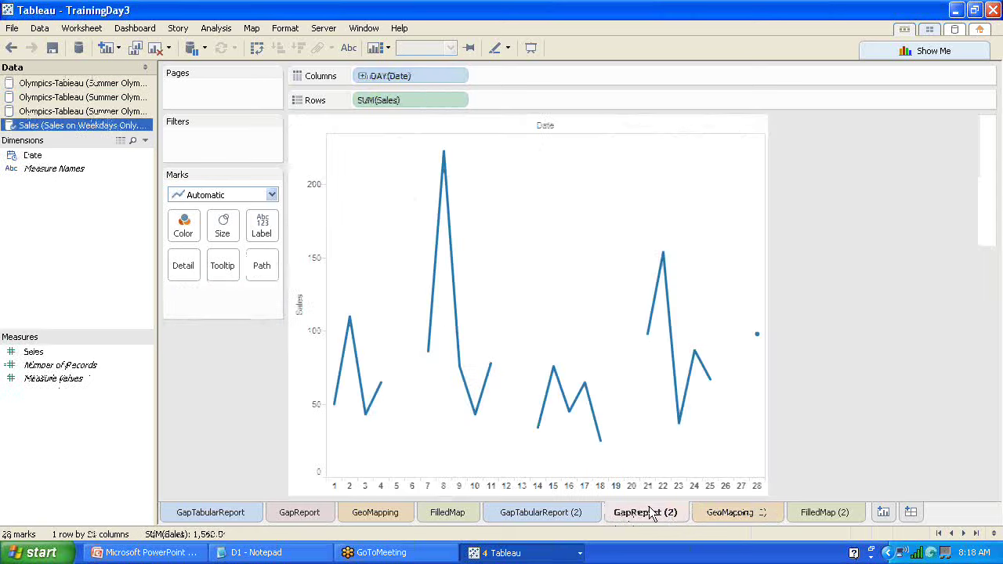